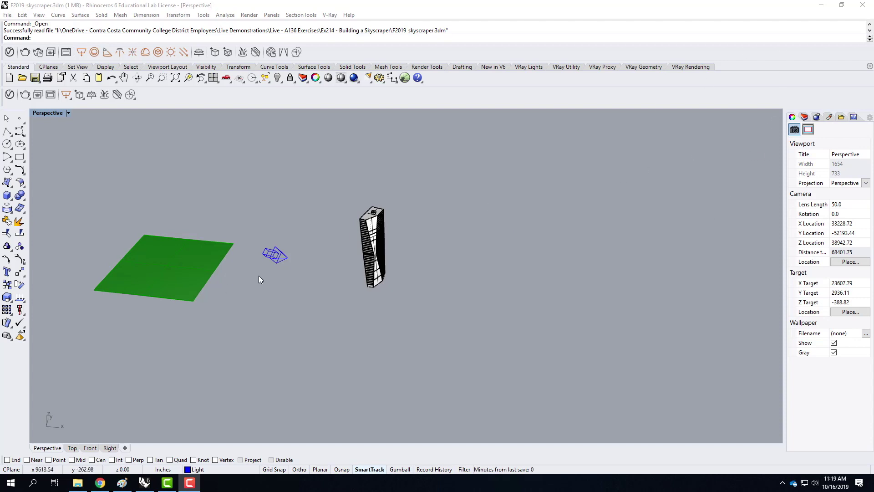
Delete the environment parent layer together with its Light and Infinite Plane sublayers and all objects on them
{"action": "left_click", "coordinate": [268, 257]}
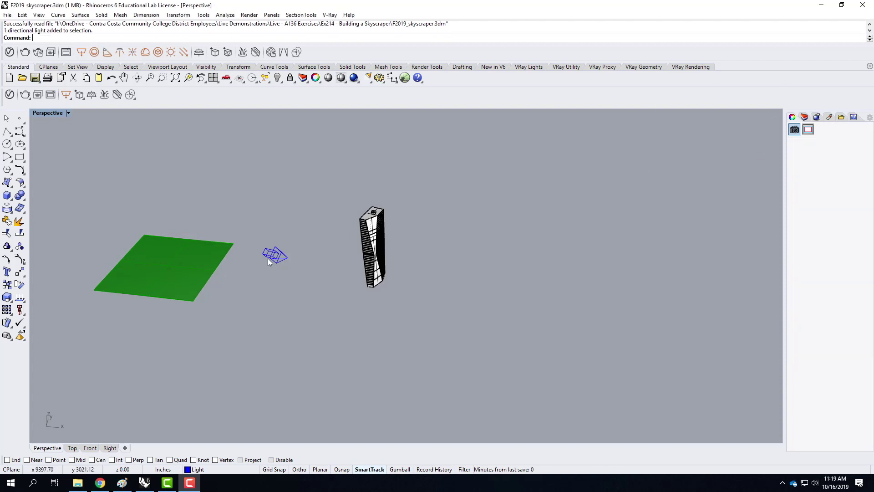
{"action": "left_click", "coordinate": [165, 282]}
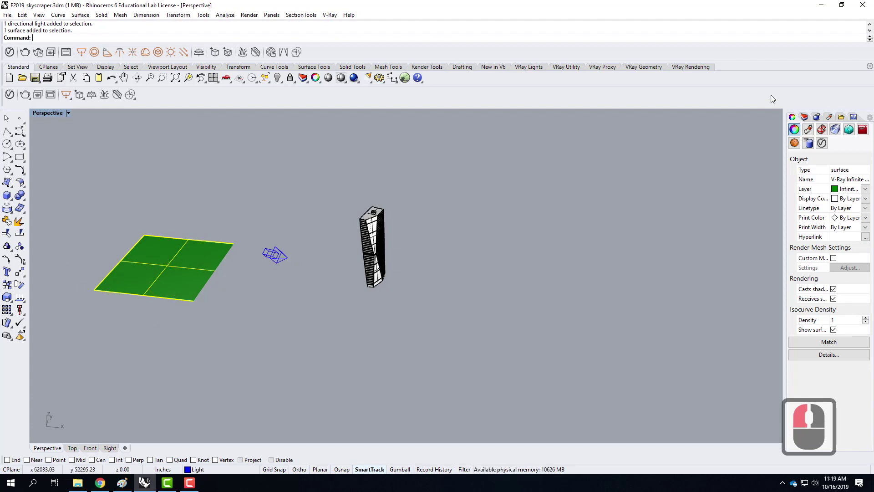
{"action": "left_click", "coordinate": [804, 117]}
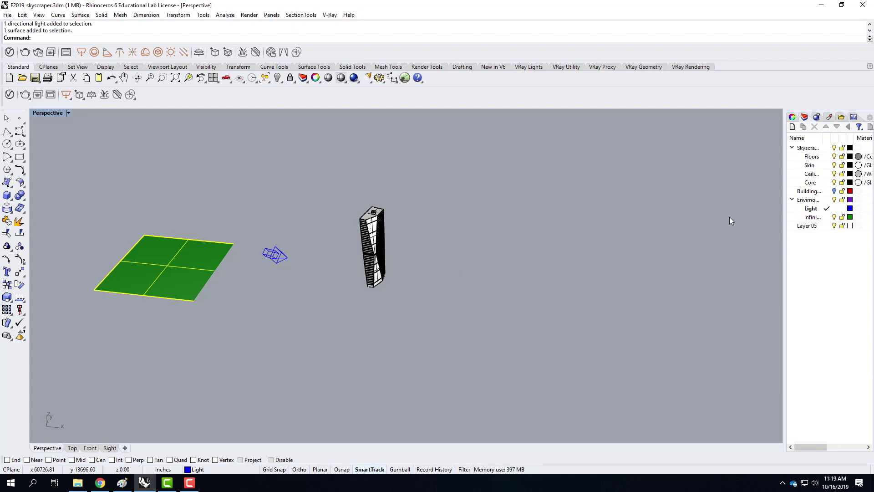
{"action": "left_click", "coordinate": [803, 200]}
{"action": "left_click", "coordinate": [803, 203]}
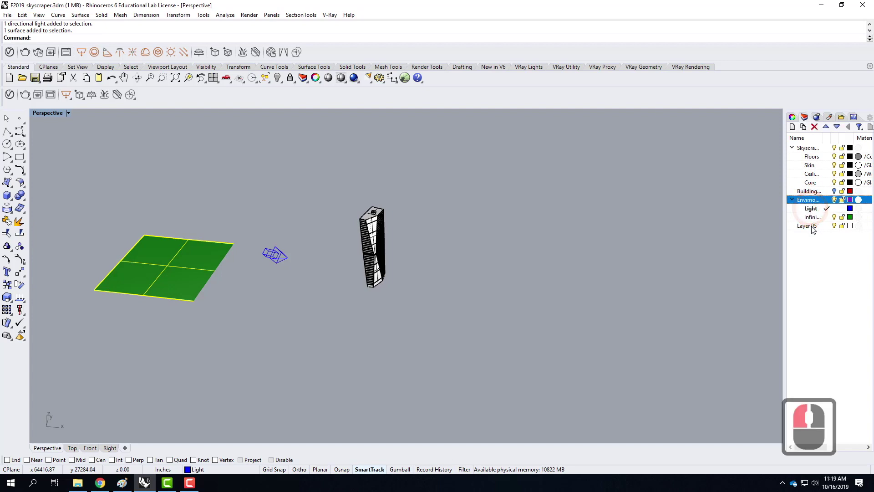
{"action": "left_click", "coordinate": [814, 127]}
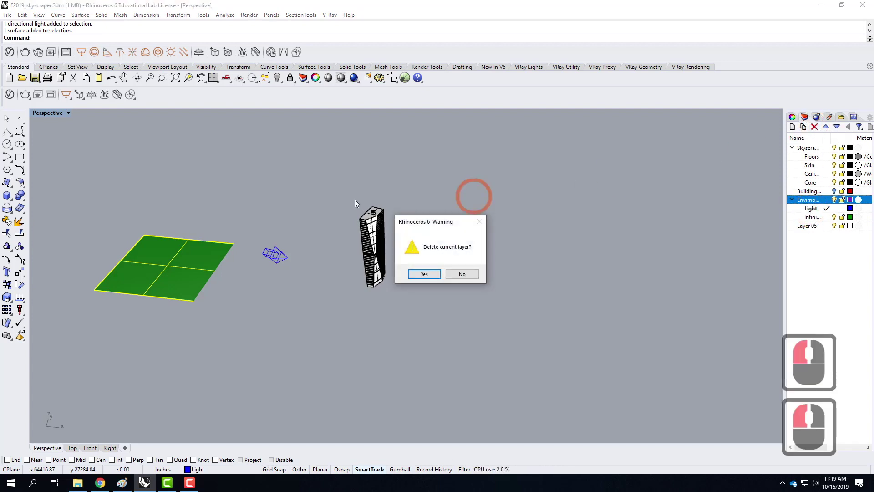
{"action": "left_click", "coordinate": [424, 275]}
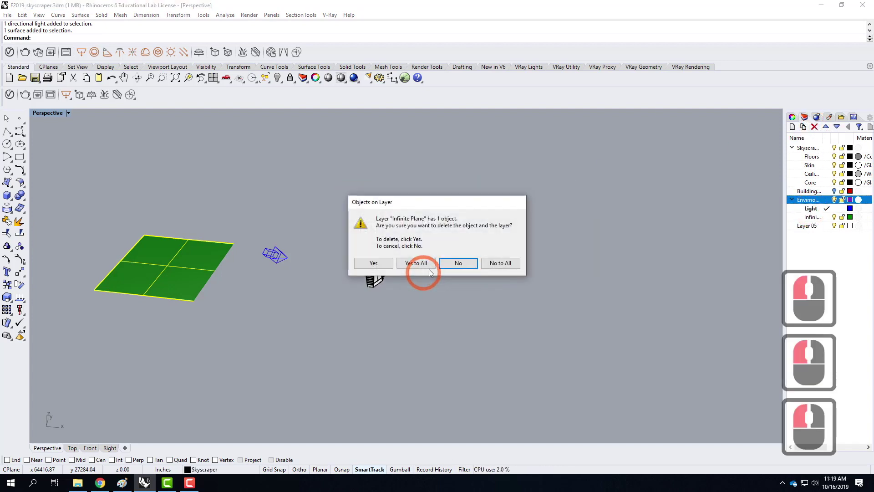
{"action": "left_click", "coordinate": [416, 263]}
{"action": "left_click", "coordinate": [102, 296]}
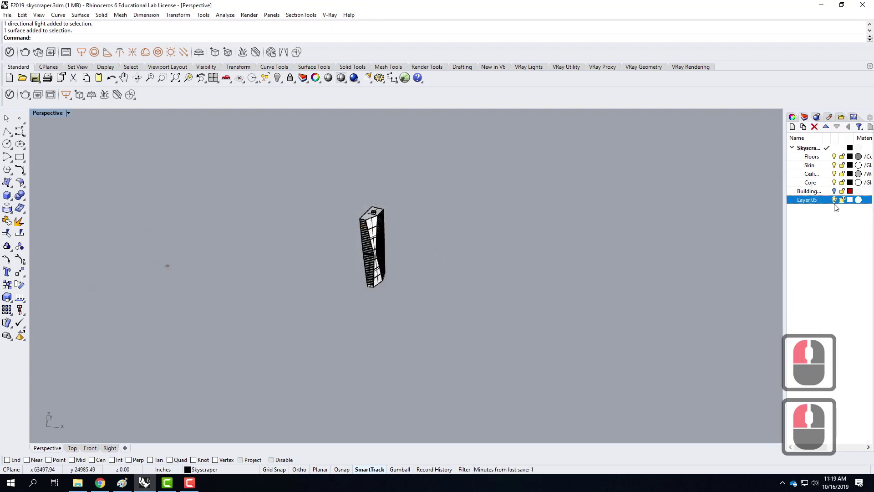
Turn on the Building Trials layer to check it, and delete it with its objects along with Layer 05
{"action": "left_click", "coordinate": [834, 192]}
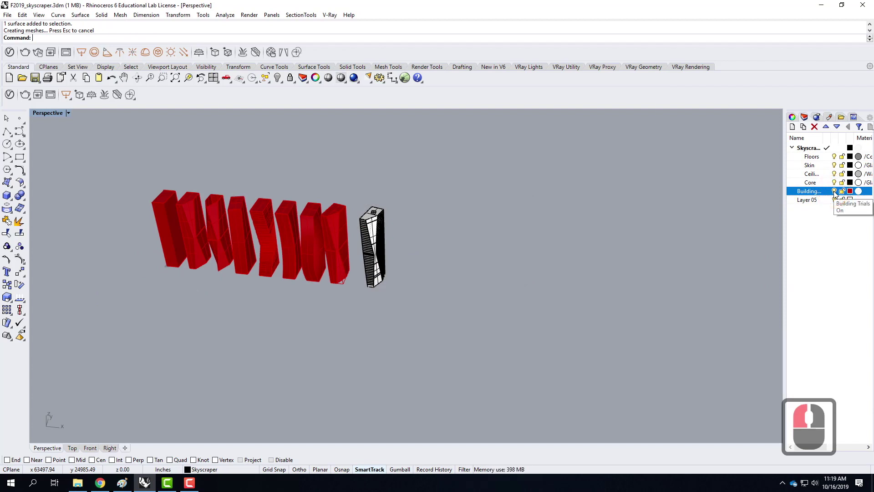
{"action": "left_click", "coordinate": [814, 126]}
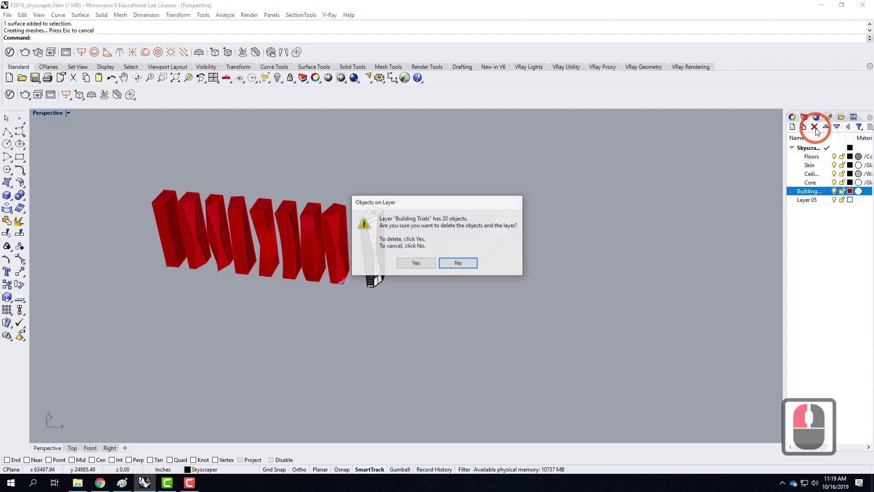
{"action": "left_click", "coordinate": [412, 263]}
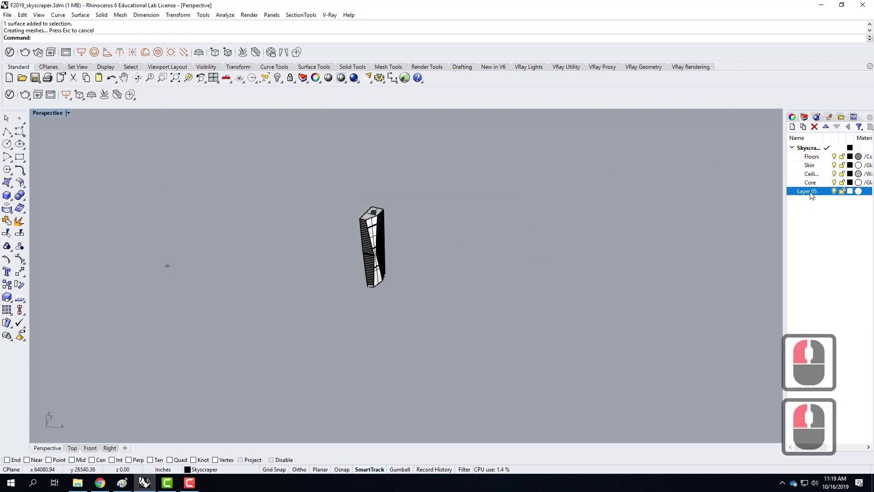
{"action": "left_click", "coordinate": [815, 126]}
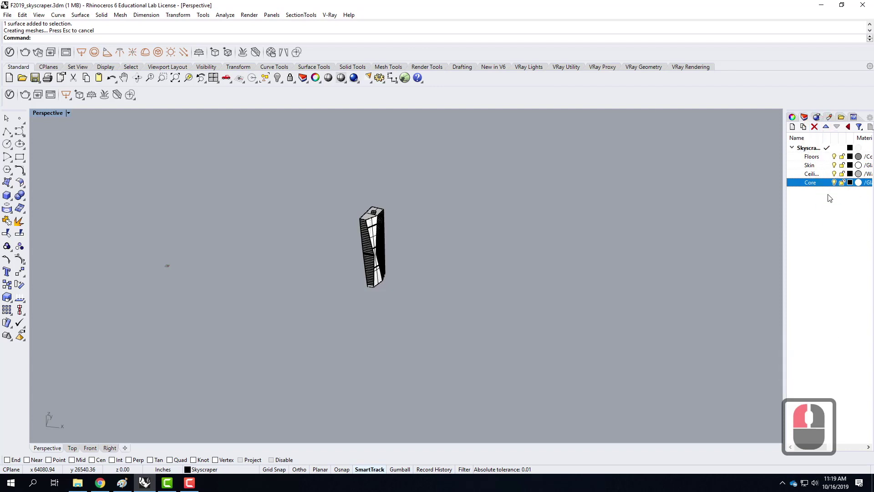
{"action": "left_click", "coordinate": [807, 150]}
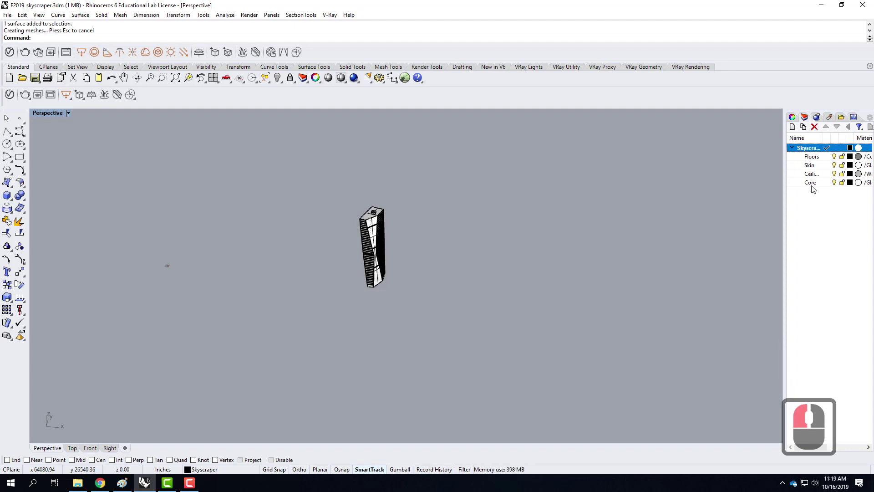
Move the entire skyscraper from the endpoint of its front base corner to the origin 0,0,0 and deselect it
{"action": "left_click_drag", "start_coordinate": [305, 187], "coordinate": [408, 312]}
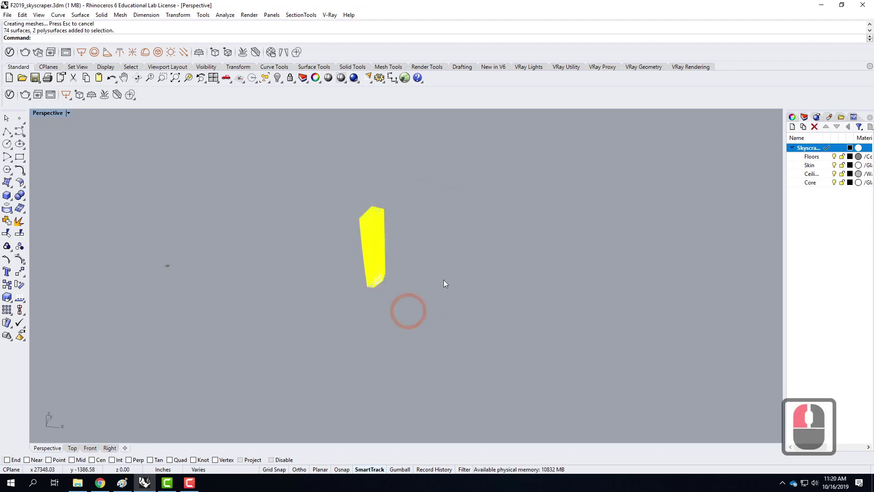
{"action": "scroll", "coordinate": [368, 291], "scroll_direction": "up", "scroll_amount": 8}
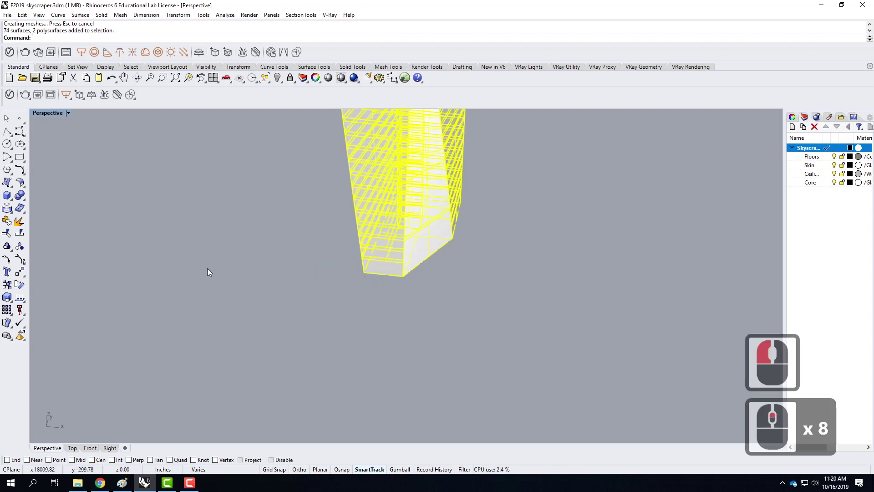
{"action": "type", "text": "move"}
{"action": "key", "text": "Return"}
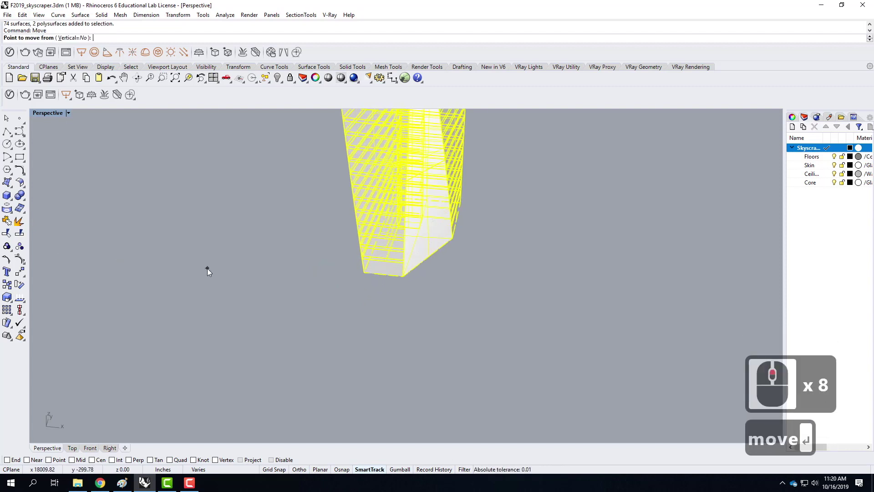
{"action": "left_click", "coordinate": [7, 459]}
{"action": "left_click", "coordinate": [366, 276]}
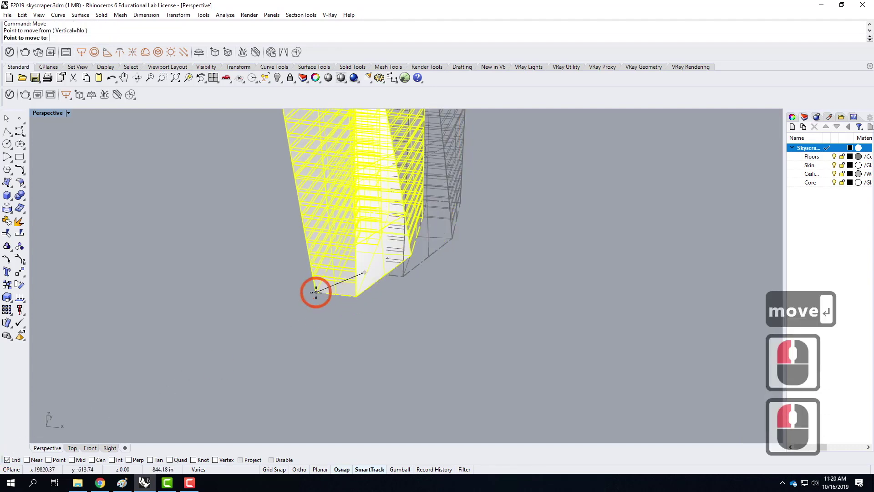
{"action": "type", "text": "0,0,"}
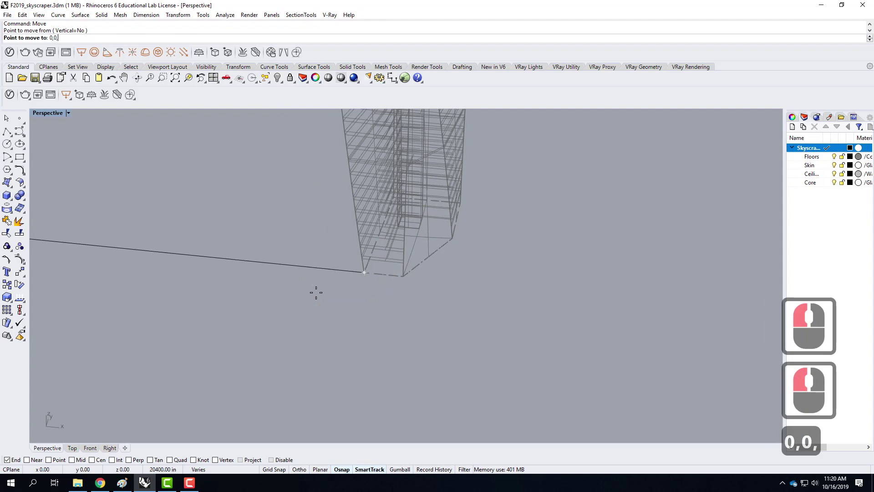
{"action": "type", "text": "0"}
{"action": "key", "text": "Return"}
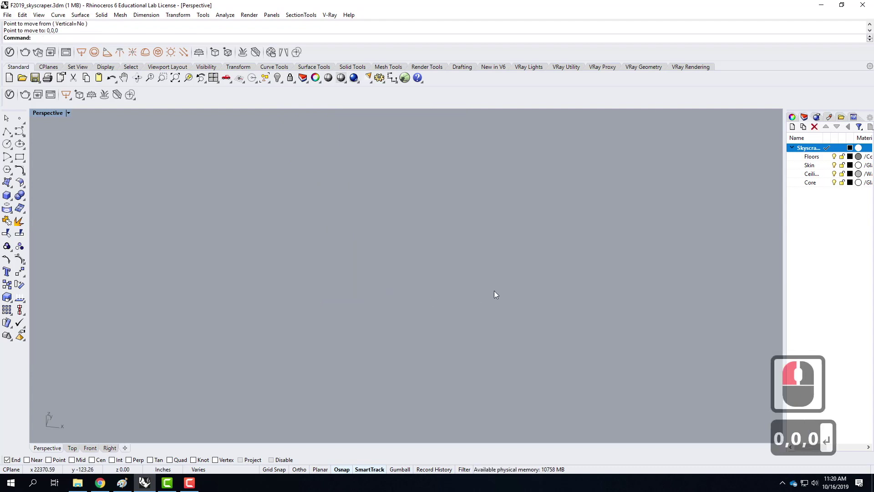
{"action": "type", "text": "z"}
{"action": "key", "text": "Return"}
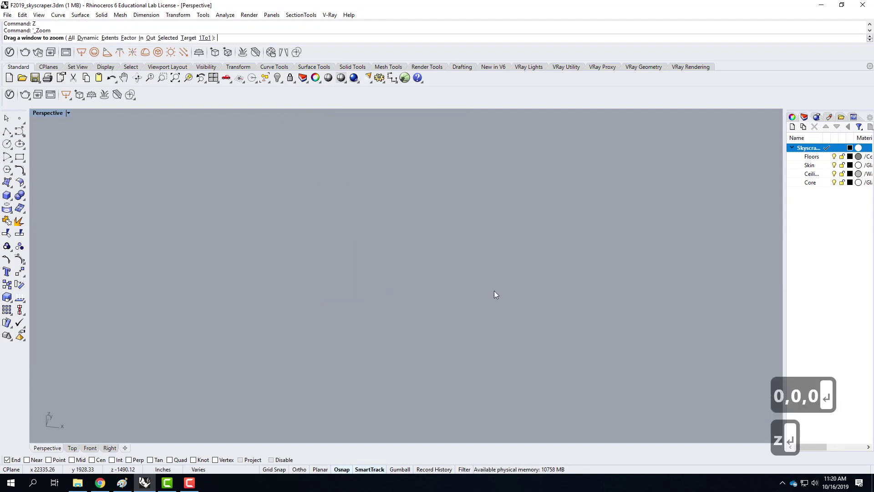
{"action": "type", "text": "s"}
{"action": "key", "text": "Return"}
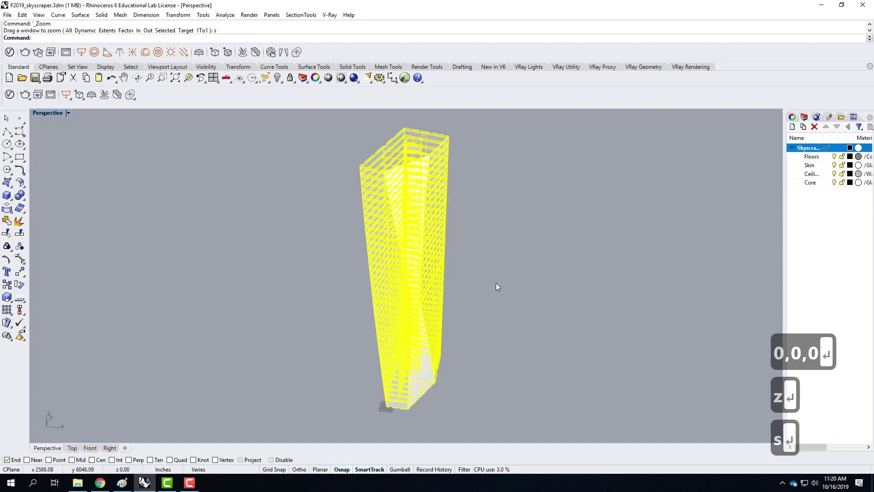
{"action": "scroll", "coordinate": [297, 187], "scroll_direction": "down", "scroll_amount": 2}
{"action": "left_click", "coordinate": [591, 255]}
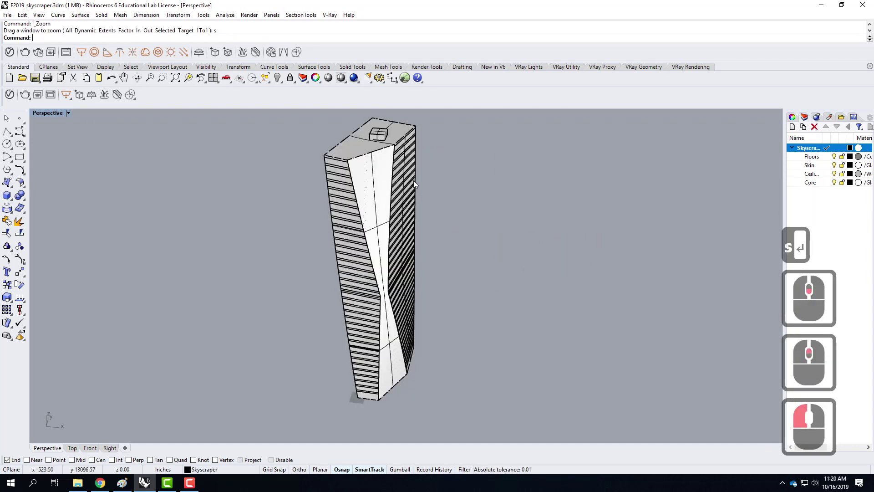
Disable GPU Tessellation in the OpenGL view options and accept the change
{"action": "left_click", "coordinate": [205, 15]}
{"action": "left_click", "coordinate": [254, 217]}
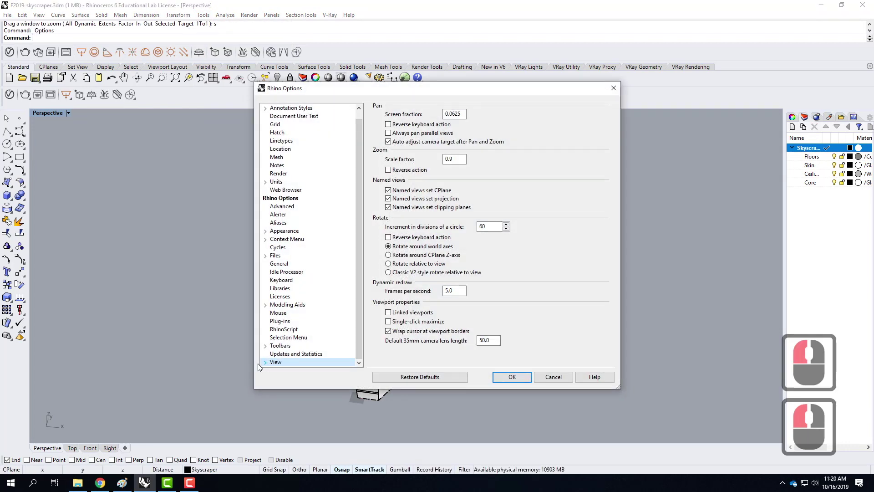
{"action": "double_click", "coordinate": [265, 362]}
{"action": "left_click", "coordinate": [287, 362]}
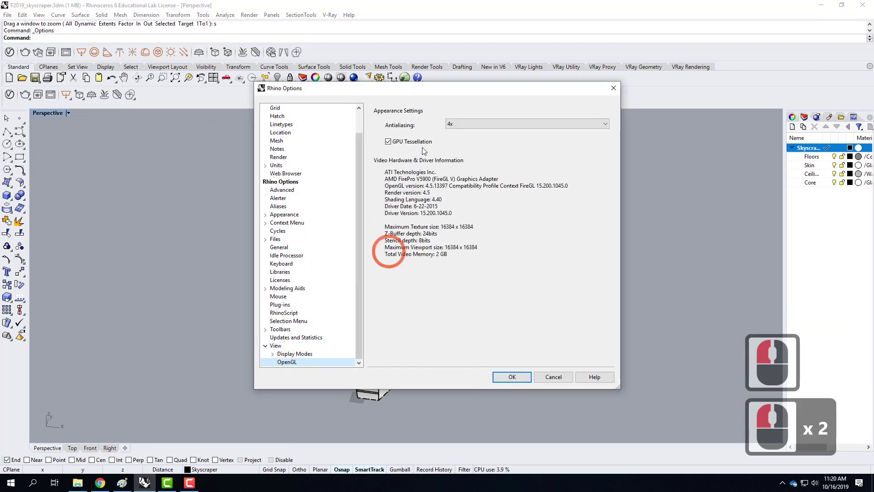
{"action": "left_click", "coordinate": [390, 142]}
{"action": "left_click", "coordinate": [513, 377]}
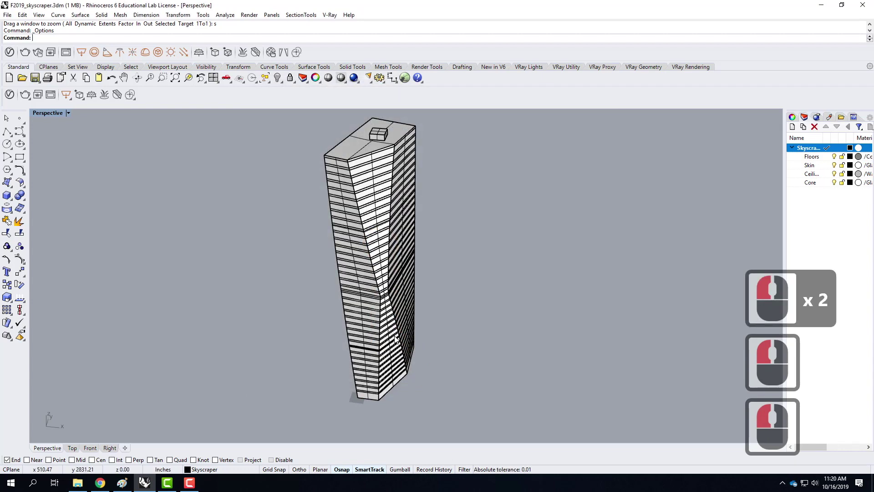
Examine the skyscraper's roof, core and base for how its floor and facade lines display
{"action": "scroll", "coordinate": [262, 253], "scroll_direction": "down", "scroll_amount": 2}
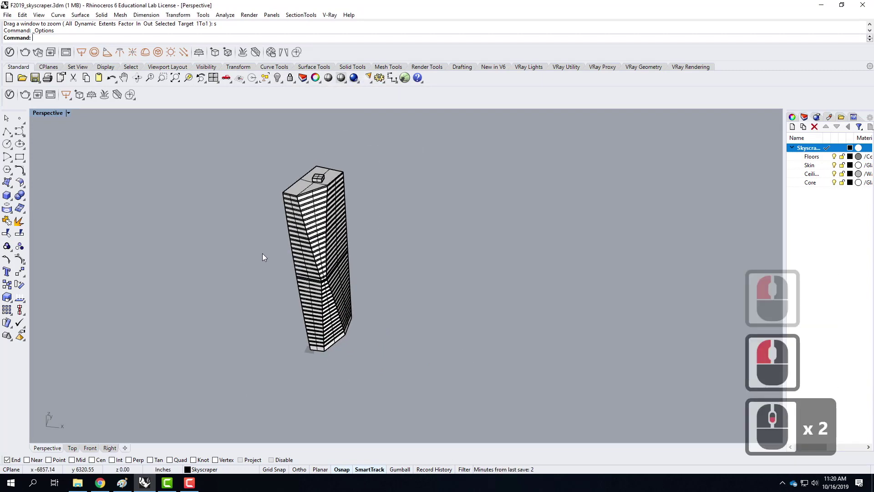
{"action": "right_click_drag", "start_coordinate": [420, 315], "coordinate": [362, 266]}
{"action": "scroll", "coordinate": [322, 373], "scroll_direction": "up", "scroll_amount": 5}
{"action": "scroll", "coordinate": [321, 374], "scroll_direction": "up", "scroll_amount": 3}
{"action": "scroll", "coordinate": [347, 266], "scroll_direction": "down", "scroll_amount": 3}
{"action": "scroll", "coordinate": [337, 183], "scroll_direction": "up", "scroll_amount": 4}
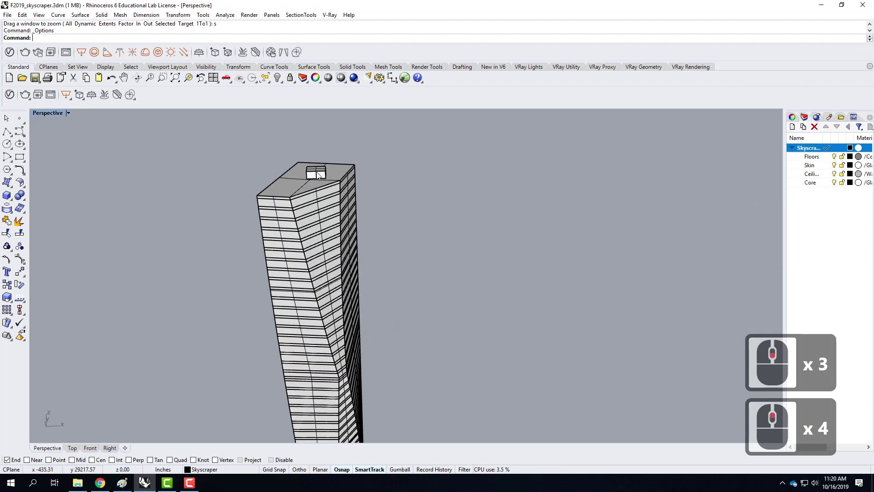
{"action": "scroll", "coordinate": [318, 173], "scroll_direction": "down", "scroll_amount": 3}
{"action": "scroll", "coordinate": [324, 358], "scroll_direction": "up", "scroll_amount": 5}
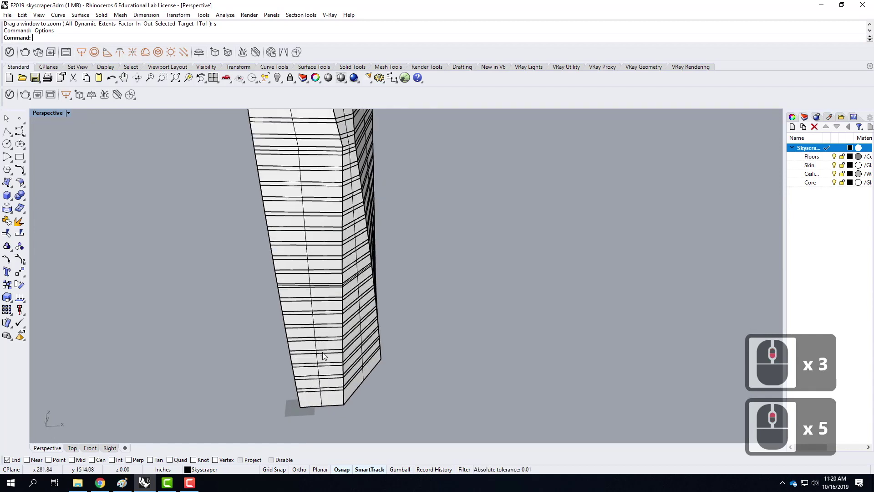
Turn off the floors, ceiling and core layers so only the Skin layer stays on, and highlight Skin
{"action": "left_click", "coordinate": [835, 157]}
{"action": "left_click", "coordinate": [834, 174]}
{"action": "left_click", "coordinate": [834, 183]}
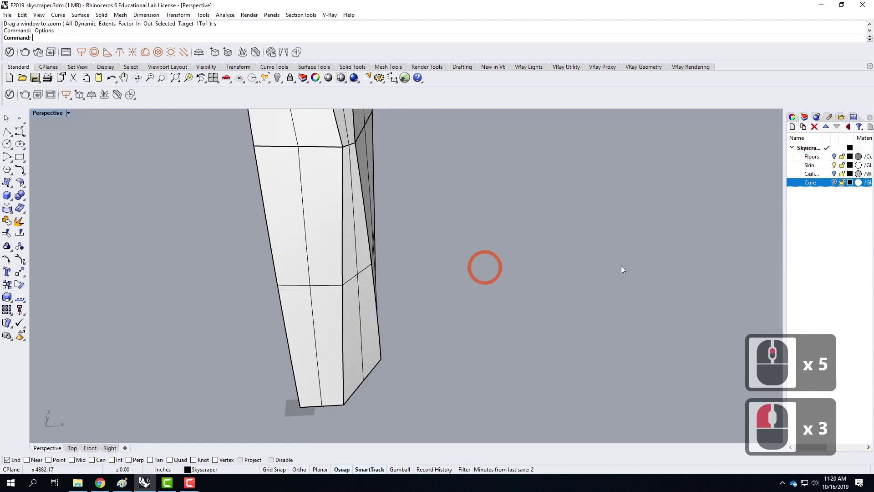
{"action": "left_click", "coordinate": [815, 166]}
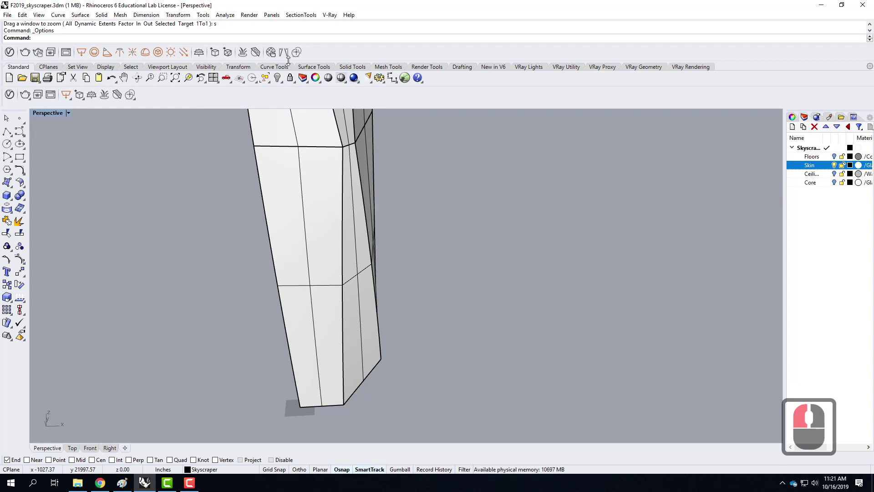
Apply the V-Ray material Glass - Skyscraper - Light to the Skyscraper::Skin layer
{"action": "left_click", "coordinate": [10, 52]}
{"action": "left_click", "coordinate": [374, 107]}
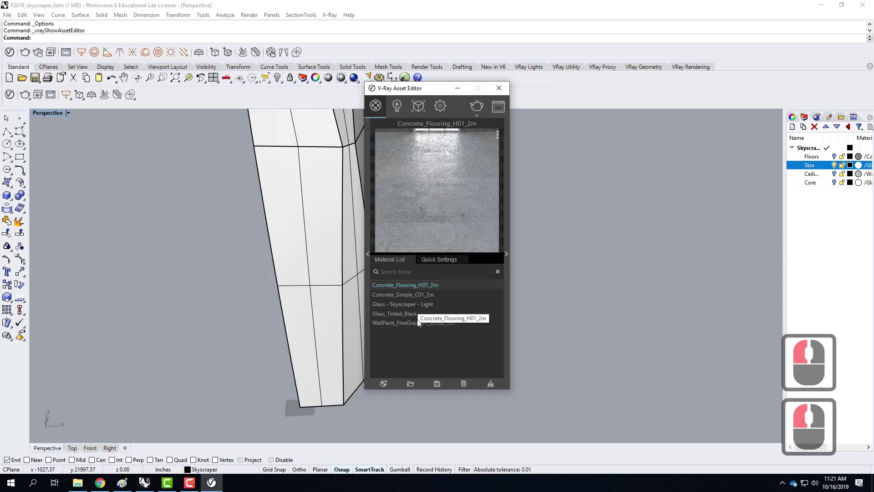
{"action": "left_click", "coordinate": [391, 315]}
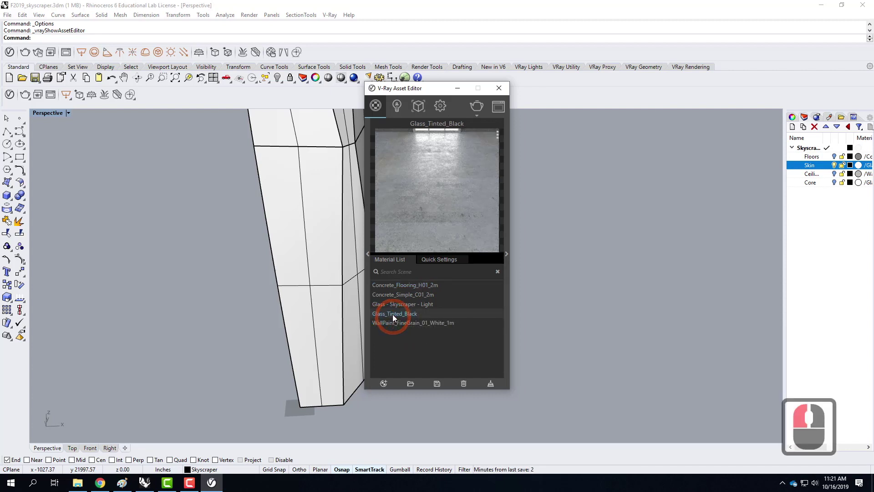
{"action": "left_click", "coordinate": [395, 304]}
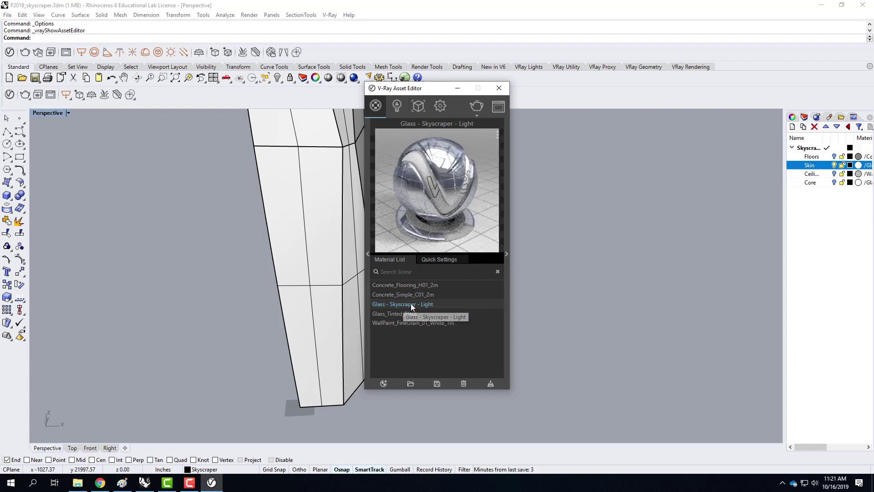
{"action": "right_click", "coordinate": [409, 304]}
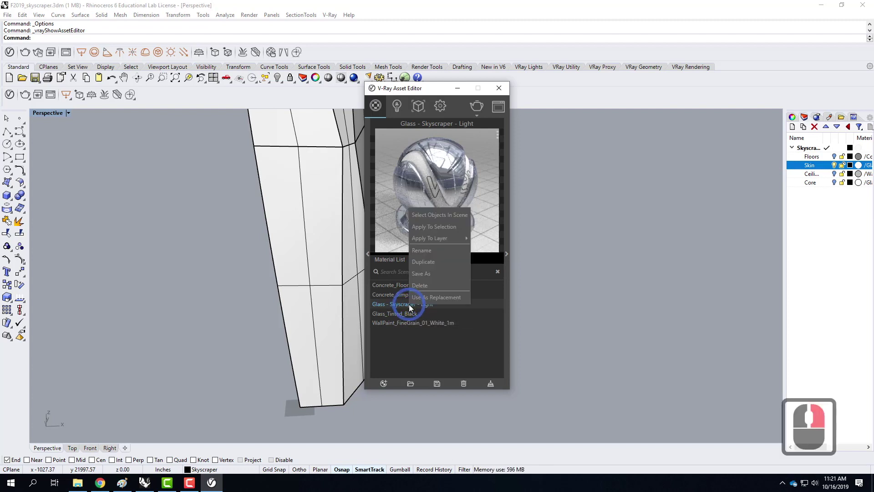
{"action": "mouse_move", "coordinate": [438, 237]}
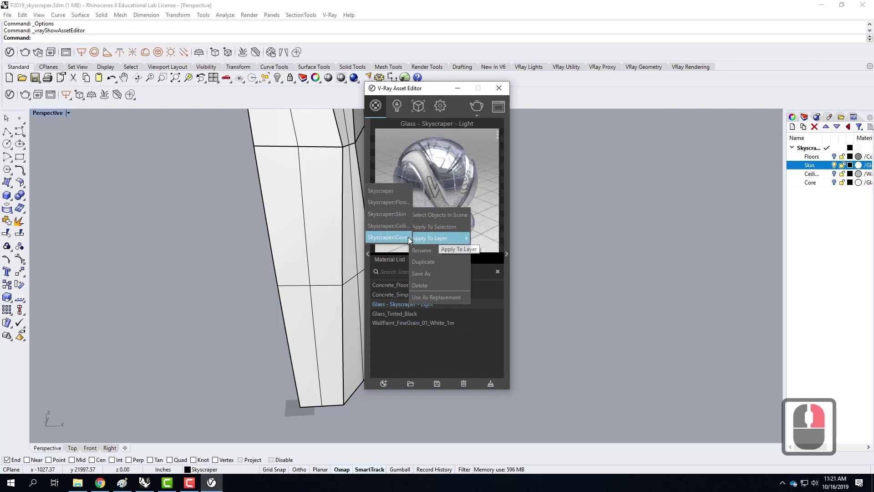
{"action": "left_click", "coordinate": [403, 215]}
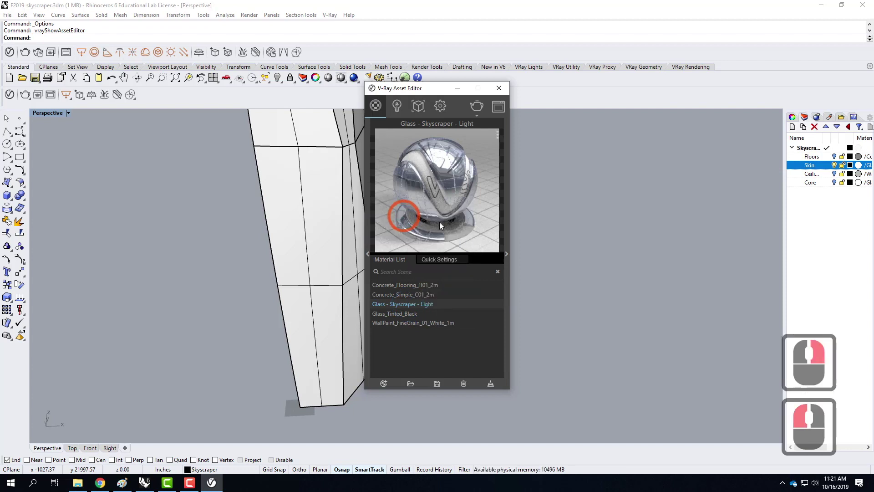
Close the V-Ray Asset Editor and switch the Perspective viewport to Rendered display
{"action": "left_click", "coordinate": [502, 90]}
{"action": "left_click", "coordinate": [69, 113]}
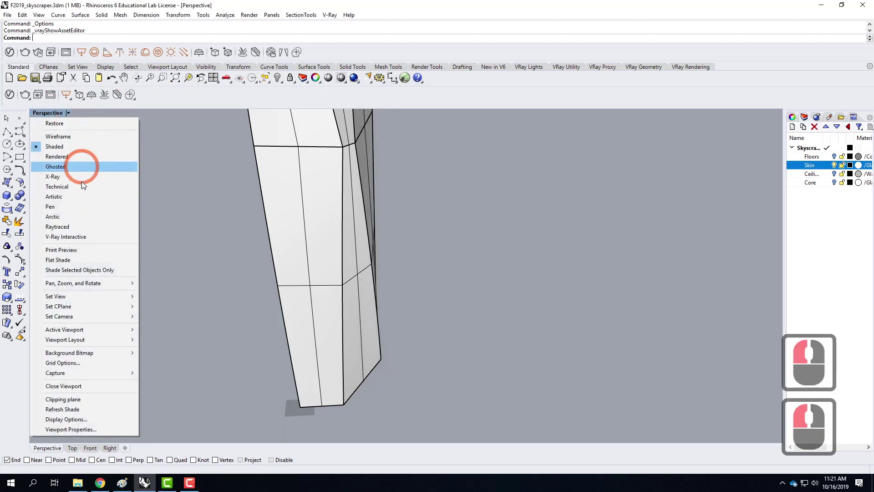
{"action": "left_click", "coordinate": [78, 157]}
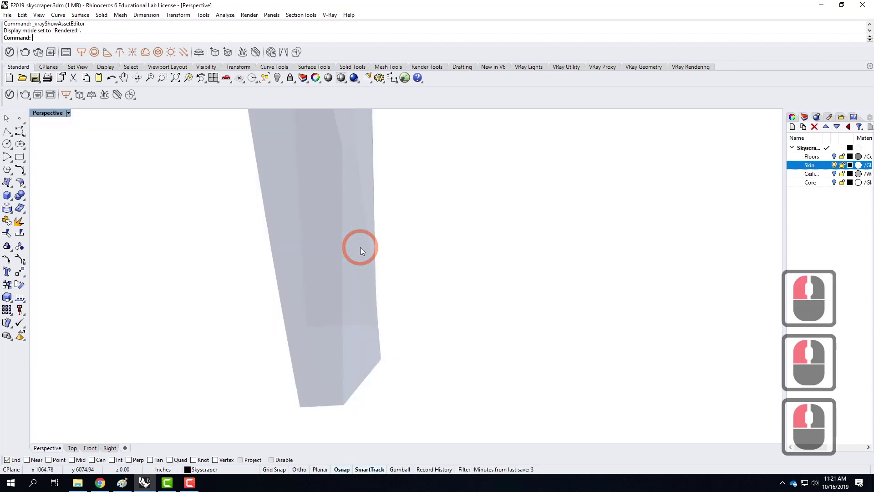
Examine the tower's glass skin from its base to its roof for how the material looks in Rendered display
{"action": "scroll", "coordinate": [325, 308], "scroll_direction": "down", "scroll_amount": 7}
{"action": "right_click_drag", "start_coordinate": [378, 289], "coordinate": [339, 262]}
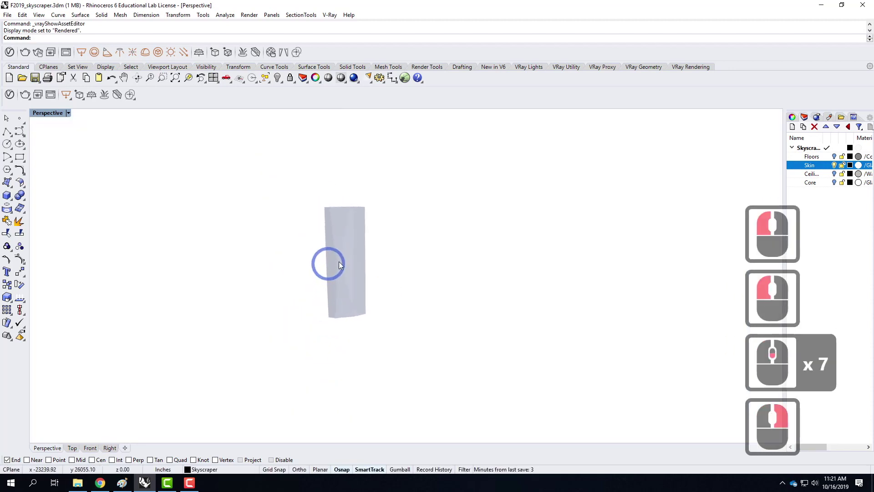
{"action": "scroll", "coordinate": [387, 277], "scroll_direction": "up", "scroll_amount": 5}
{"action": "right_click_drag", "start_coordinate": [386, 274], "coordinate": [361, 318]}
{"action": "scroll", "coordinate": [361, 319], "scroll_direction": "down", "scroll_amount": 4}
{"action": "scroll", "coordinate": [360, 245], "scroll_direction": "up", "scroll_amount": 5}
{"action": "mouse_move", "coordinate": [350, 275]}
{"action": "right_mouse_down"}
{"action": "mouse_move", "coordinate": [376, 282]}
{"action": "mouse_move", "coordinate": [506, 222]}
{"action": "mouse_move", "coordinate": [408, 242]}
{"action": "mouse_move", "coordinate": [367, 277]}
{"action": "right_mouse_up"}
{"action": "scroll", "coordinate": [319, 281], "scroll_direction": "down", "scroll_amount": 5}
{"action": "scroll", "coordinate": [327, 304], "scroll_direction": "up", "scroll_amount": 12}
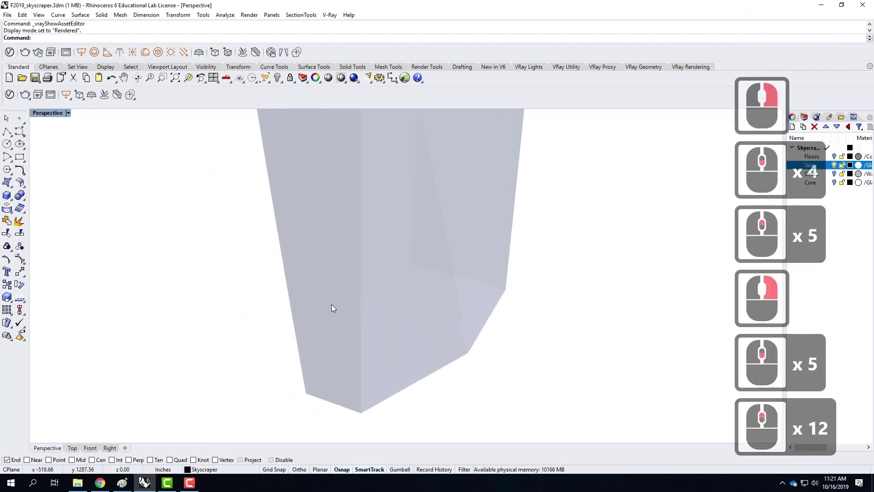
{"action": "scroll", "coordinate": [319, 328], "scroll_direction": "down", "scroll_amount": 11}
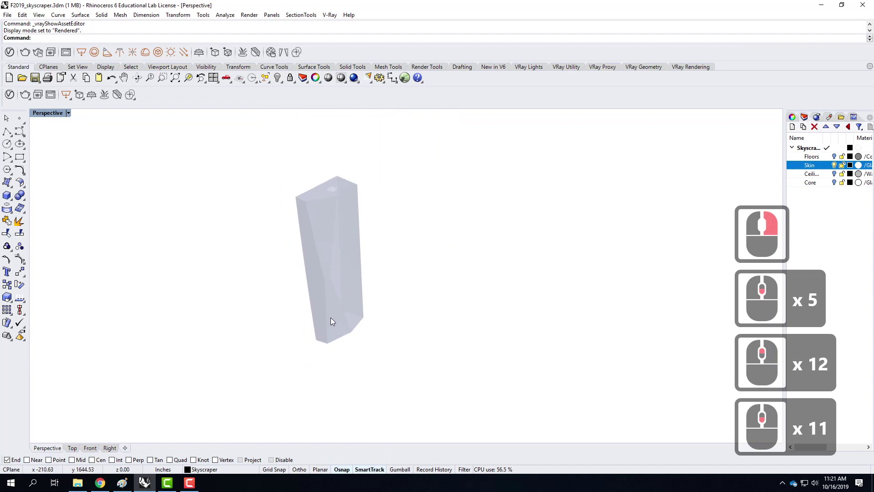
{"action": "scroll", "coordinate": [321, 308], "scroll_direction": "up", "scroll_amount": 4}
{"action": "right_click_drag", "start_coordinate": [328, 306], "coordinate": [408, 256]}
{"action": "scroll", "coordinate": [406, 254], "scroll_direction": "down", "scroll_amount": 4}
{"action": "scroll", "coordinate": [335, 225], "scroll_direction": "up", "scroll_amount": 4}
Apply capped box mapping to the skin polysurface, using its bounding box in the World coordinate system
{"action": "left_click", "coordinate": [300, 225]}
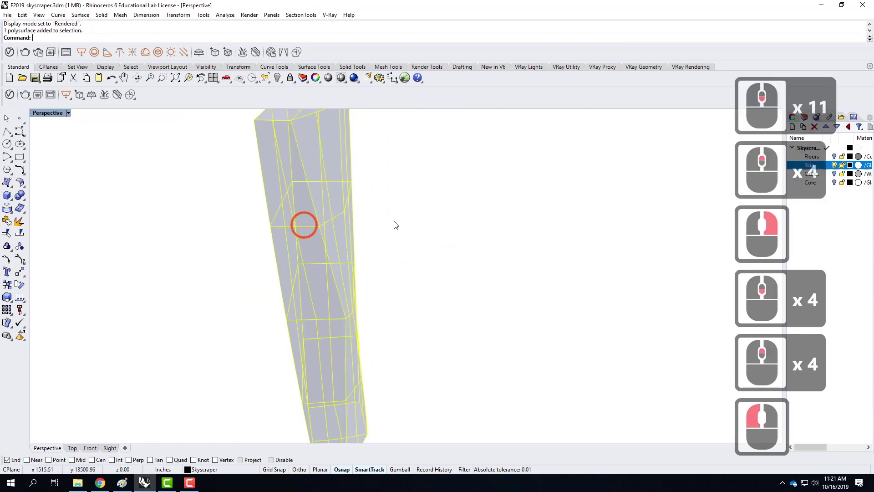
{"action": "scroll", "coordinate": [293, 270], "scroll_direction": "down", "scroll_amount": 3}
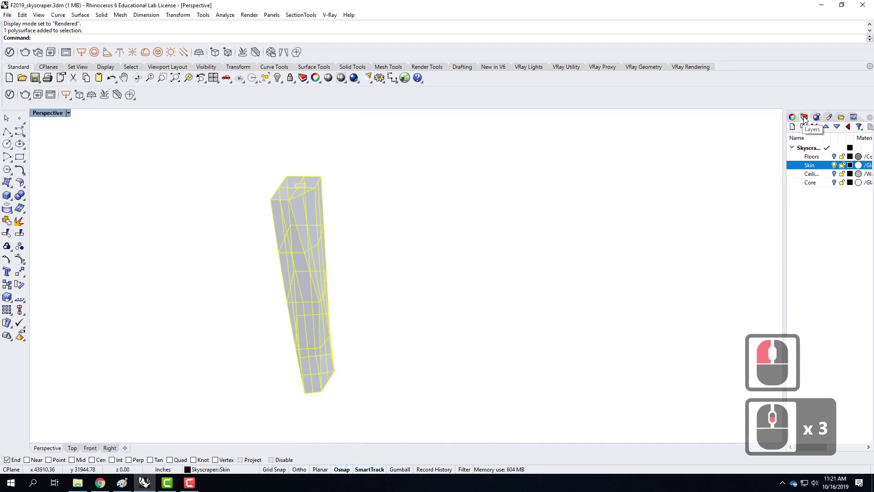
{"action": "left_click", "coordinate": [792, 117]}
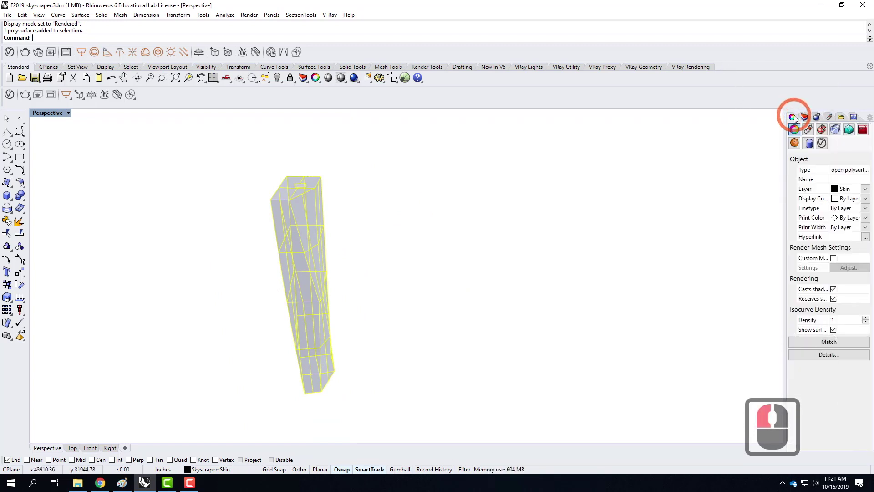
{"action": "left_click", "coordinate": [821, 131]}
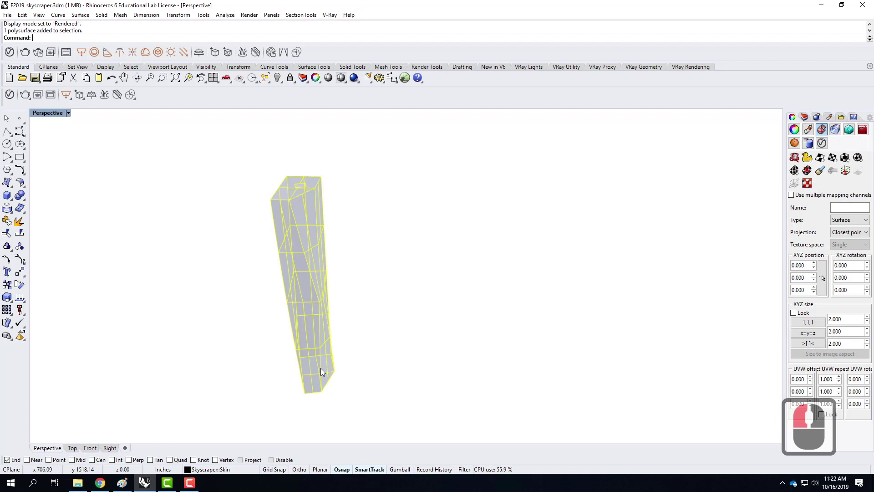
{"action": "left_click", "coordinate": [845, 157]}
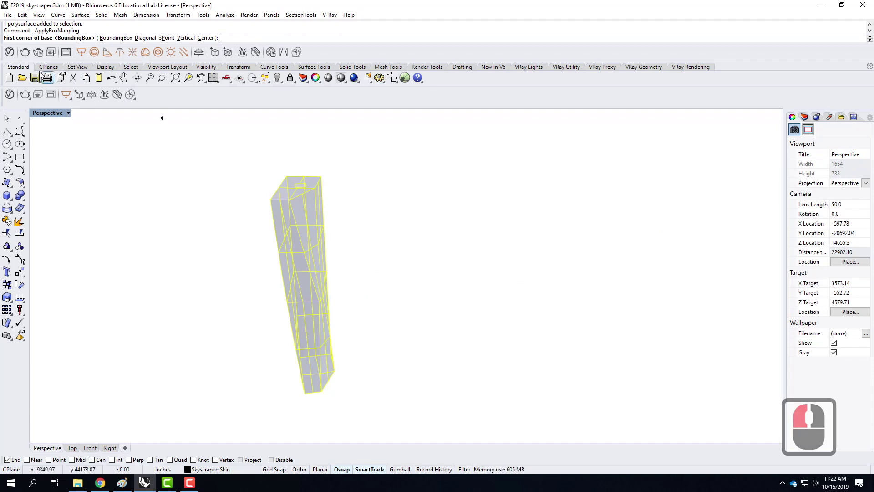
{"action": "left_click", "coordinate": [115, 38]}
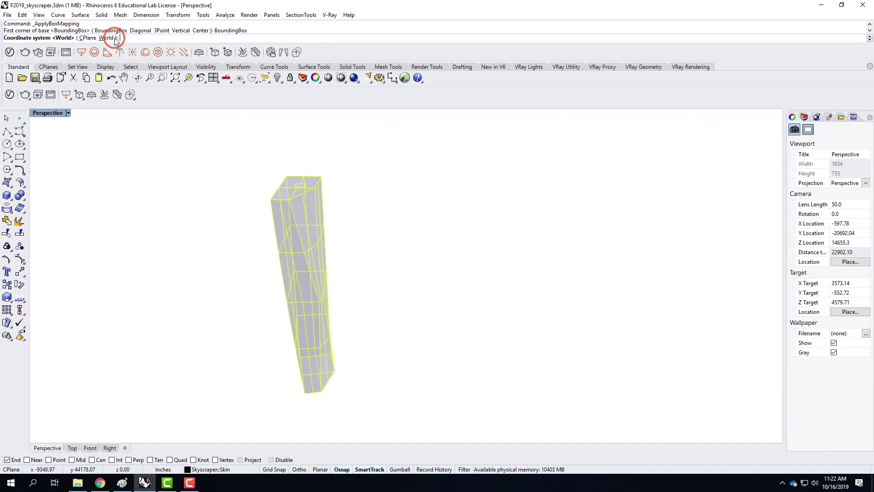
{"action": "left_click", "coordinate": [104, 39]}
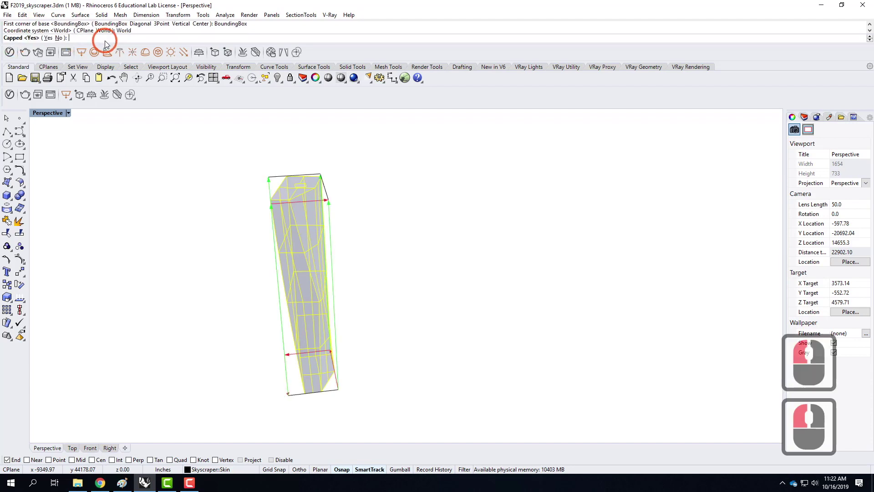
{"action": "left_click", "coordinate": [48, 38]}
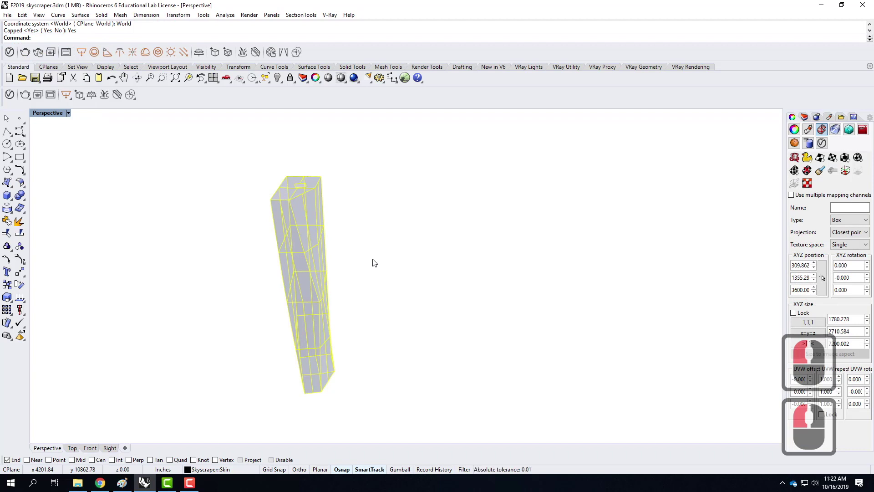
Show the texture mapping widget of the skin's box mapping and check how it encloses the tower
{"action": "right_click_drag", "start_coordinate": [531, 292], "coordinate": [465, 291]}
{"action": "scroll", "coordinate": [372, 265], "scroll_direction": "up", "scroll_amount": 3}
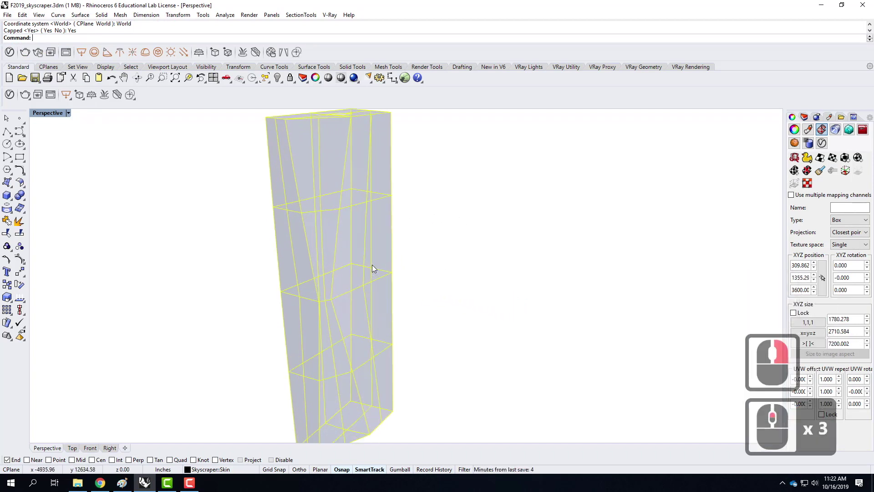
{"action": "scroll", "coordinate": [373, 264], "scroll_direction": "down", "scroll_amount": 2}
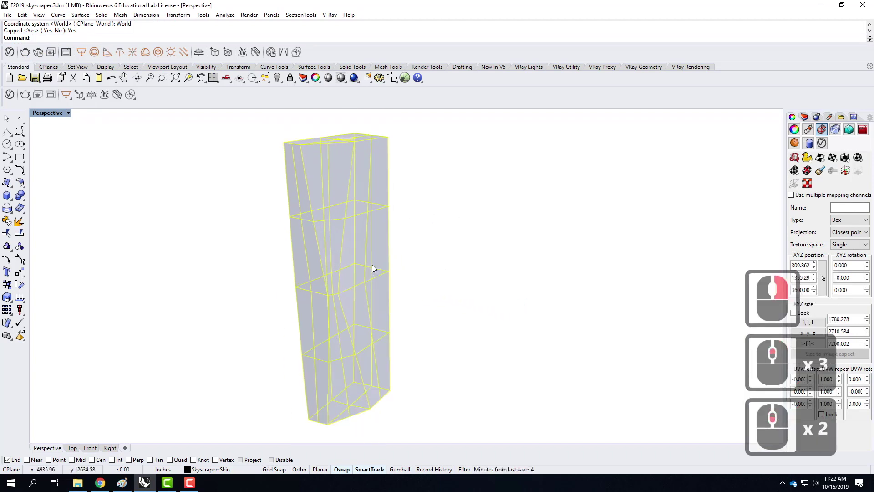
{"action": "left_click", "coordinate": [845, 171]}
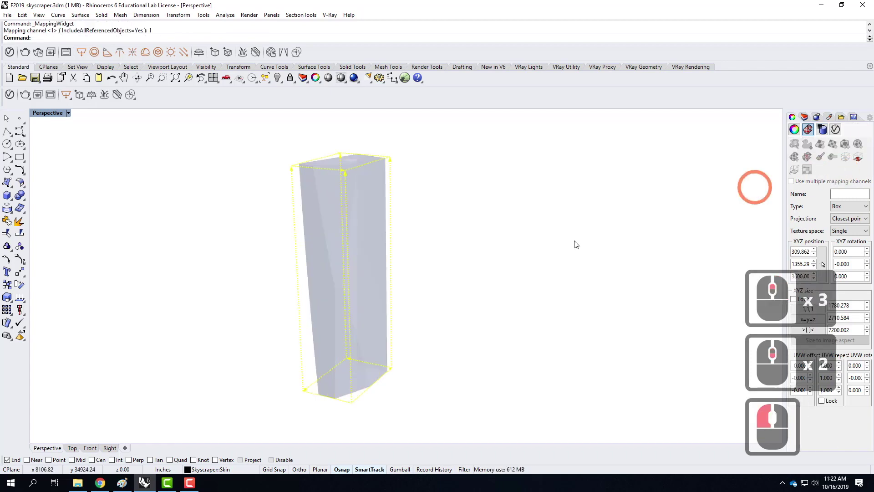
{"action": "right_click_drag", "start_coordinate": [260, 197], "coordinate": [315, 200]}
{"action": "right_click_drag", "start_coordinate": [350, 224], "coordinate": [252, 187]}
{"action": "scroll", "coordinate": [283, 196], "scroll_direction": "up", "scroll_amount": 3}
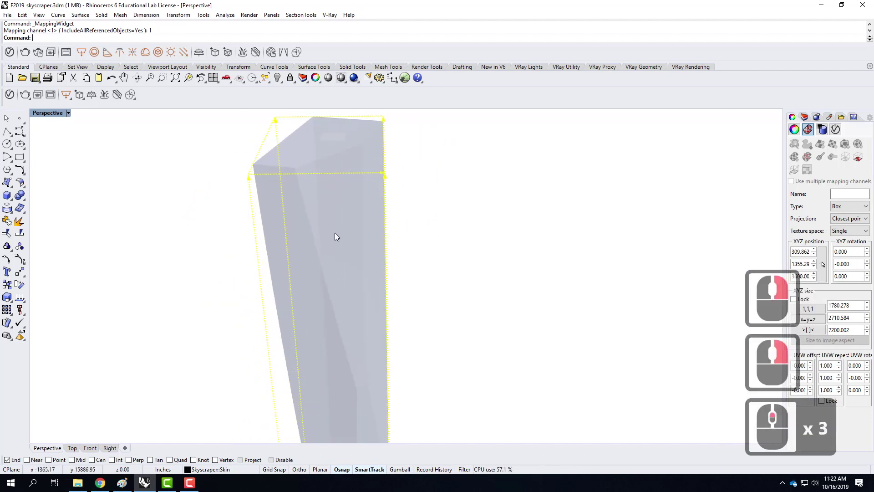
{"action": "scroll", "coordinate": [337, 237], "scroll_direction": "down", "scroll_amount": 3}
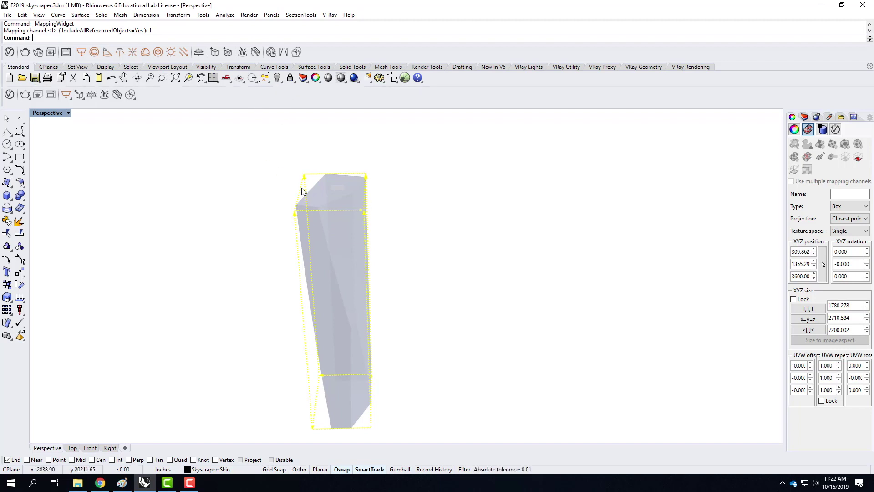
Scale the mapping widget in one direction along its X-direction base edge to a width of 4'
{"action": "type", "text": "scake"}
{"action": "key", "text": "BackSpace"}
{"action": "key", "text": "BackSpace"}
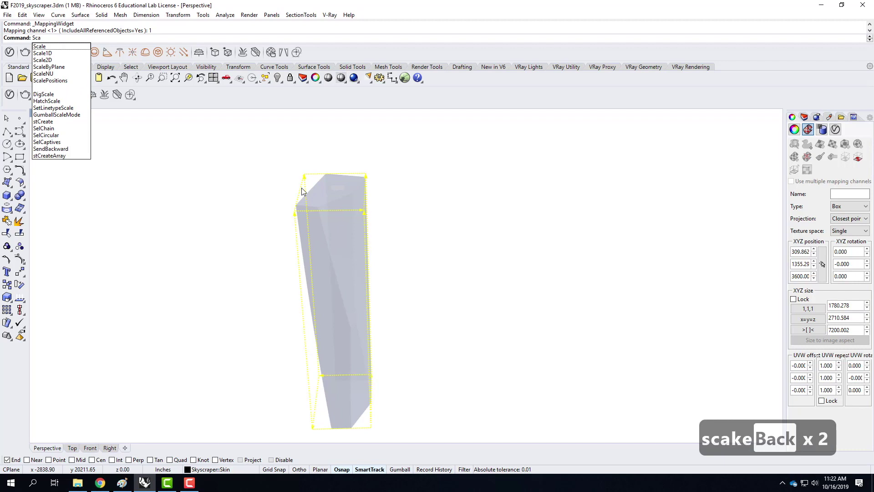
{"action": "type", "text": "le1d"}
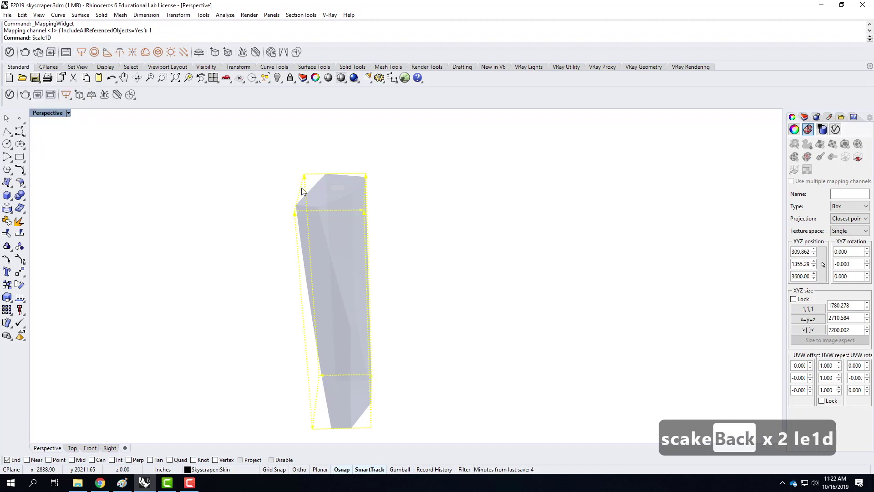
{"action": "key", "text": "Return"}
{"action": "scroll", "coordinate": [344, 268], "scroll_direction": "down", "scroll_amount": 2}
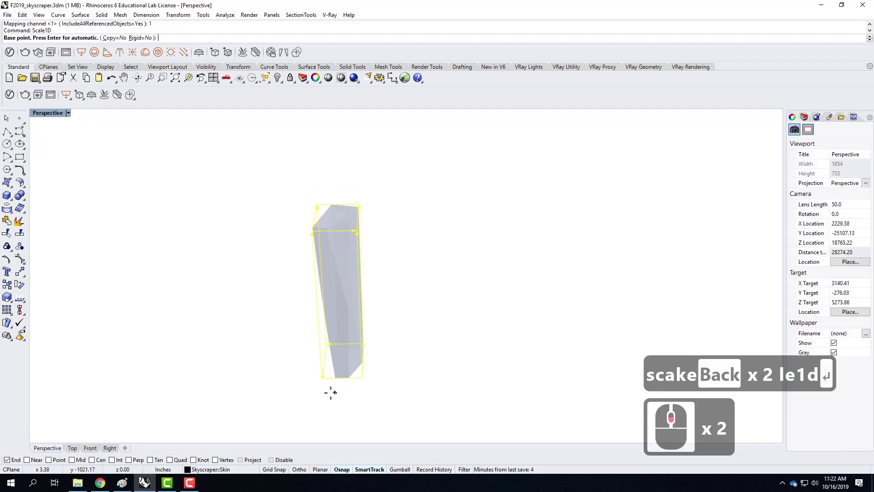
{"action": "scroll", "coordinate": [329, 387], "scroll_direction": "up", "scroll_amount": 2}
{"action": "left_click", "coordinate": [320, 372]}
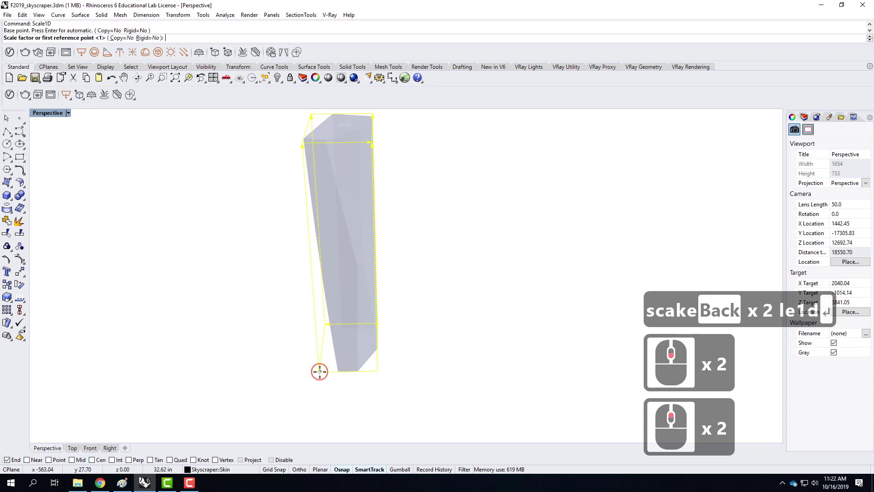
{"action": "left_click", "coordinate": [379, 371]}
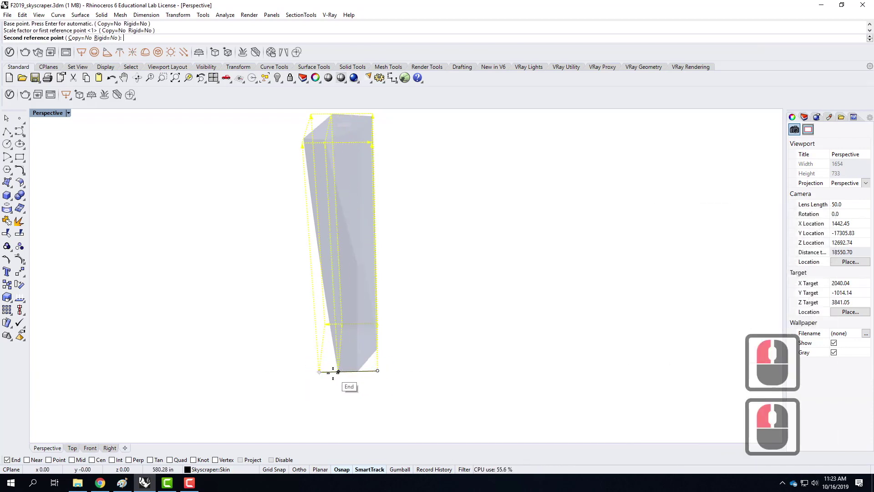
{"action": "type", "text": "4'"}
{"action": "key", "text": "Return"}
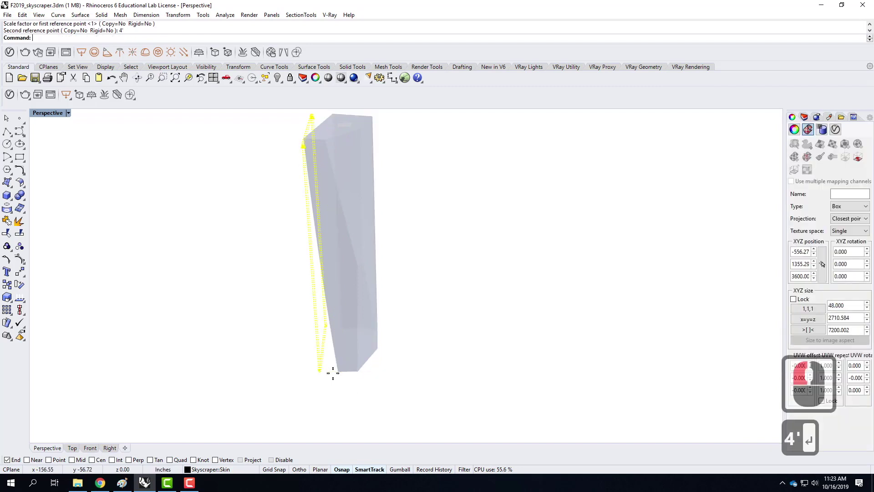
Scale the mapping widget in one direction along its Y-direction base edge to a depth of 4'
{"action": "scroll", "coordinate": [321, 371], "scroll_direction": "up", "scroll_amount": 5}
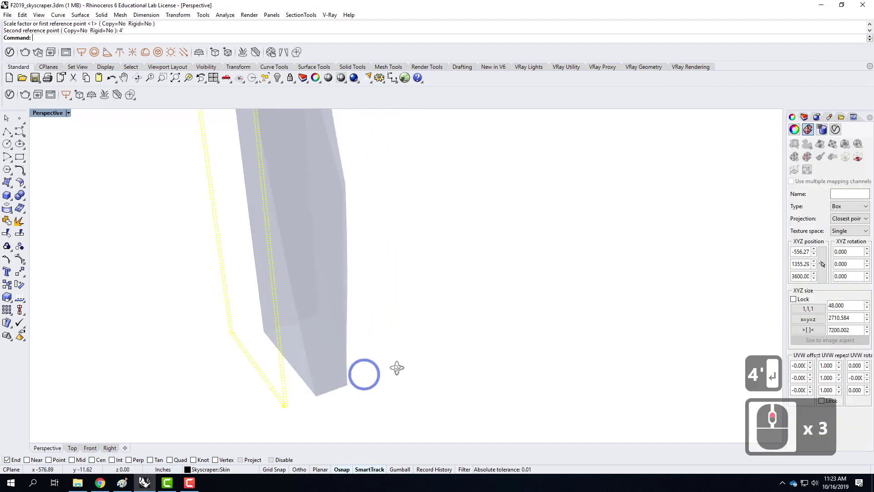
{"action": "scroll", "coordinate": [367, 394], "scroll_direction": "down", "scroll_amount": 4}
{"action": "scroll", "coordinate": [354, 386], "scroll_direction": "up", "scroll_amount": 3}
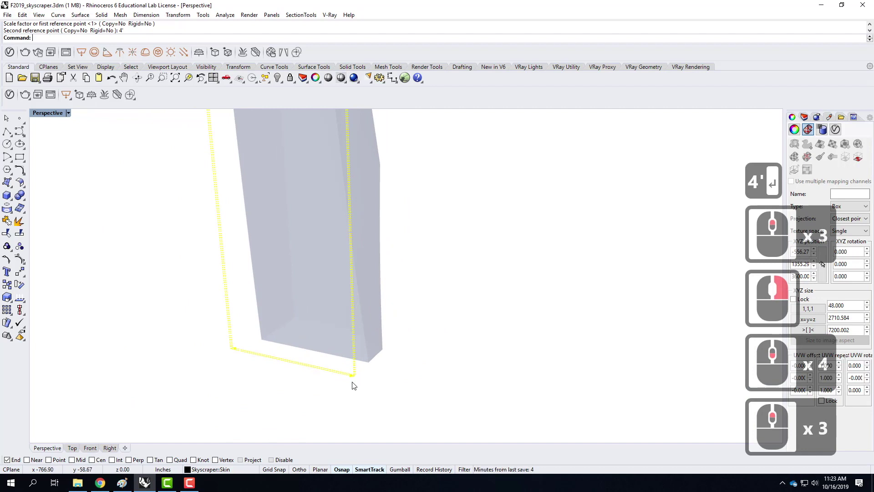
{"action": "right_click", "coordinate": [352, 383]}
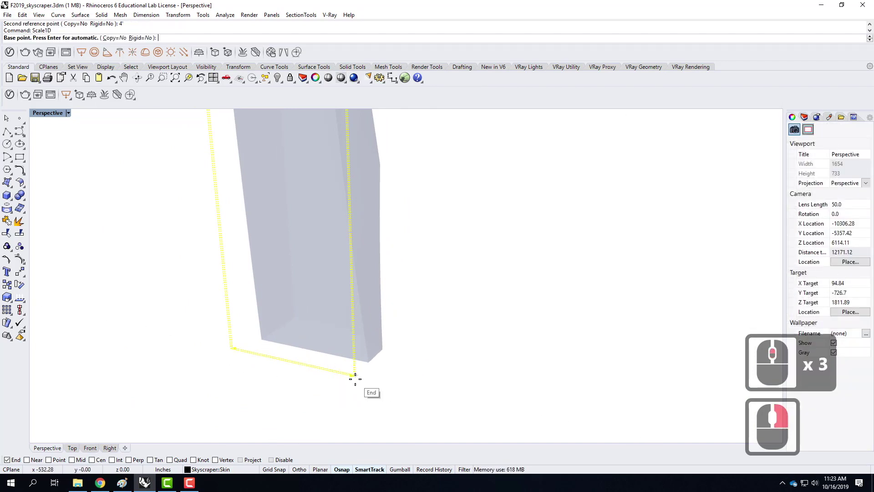
{"action": "scroll", "coordinate": [356, 379], "scroll_direction": "up", "scroll_amount": 5}
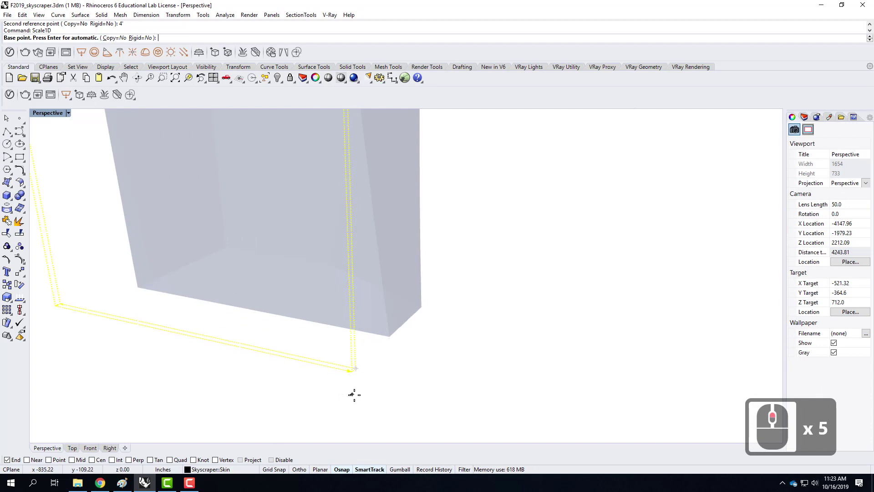
{"action": "scroll", "coordinate": [357, 382], "scroll_direction": "down", "scroll_amount": 4}
{"action": "scroll", "coordinate": [348, 381], "scroll_direction": "up", "scroll_amount": 5}
{"action": "left_click", "coordinate": [342, 380]}
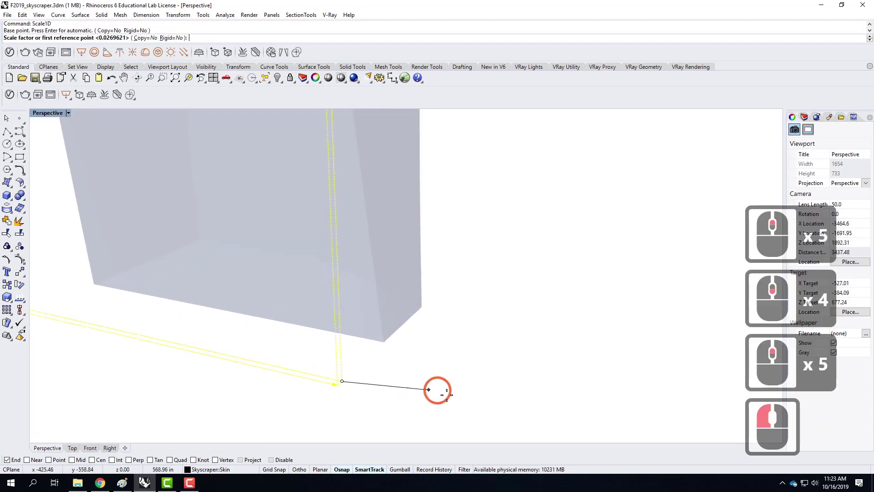
{"action": "scroll", "coordinate": [361, 370], "scroll_direction": "down", "scroll_amount": 5}
{"action": "scroll", "coordinate": [196, 357], "scroll_direction": "up", "scroll_amount": 5}
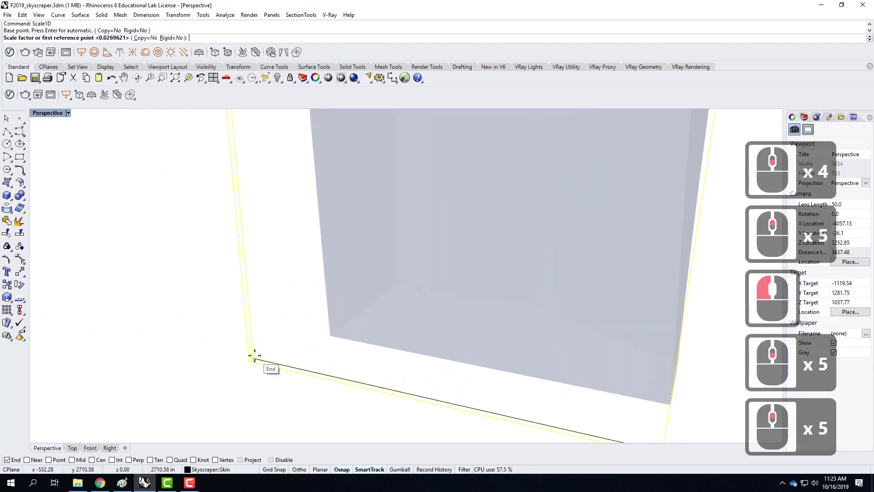
{"action": "left_click", "coordinate": [255, 358]}
{"action": "type", "text": "4'"}
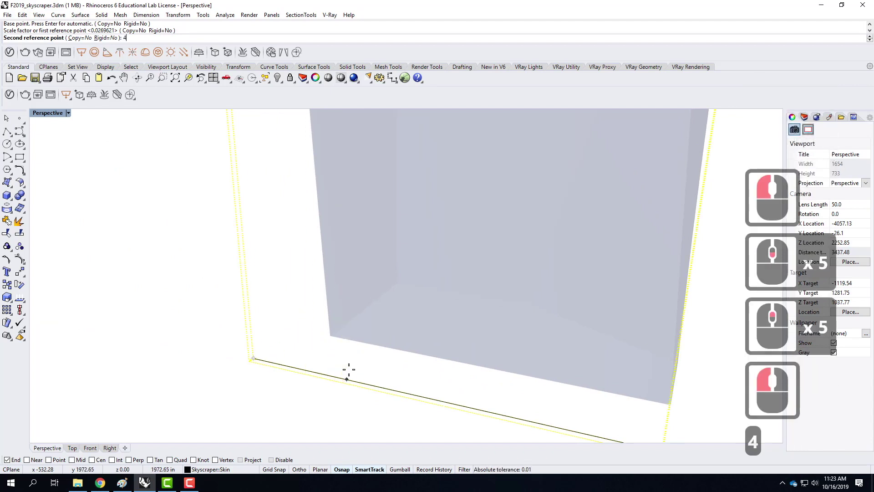
{"action": "key", "text": "Return"}
Try to scale the mapping widget in one direction along its vertical edge to a height of 16'
{"action": "scroll", "coordinate": [618, 357], "scroll_direction": "down", "scroll_amount": 4}
{"action": "right_click_drag", "start_coordinate": [617, 357], "coordinate": [410, 328]}
{"action": "scroll", "coordinate": [410, 328], "scroll_direction": "down", "scroll_amount": 8}
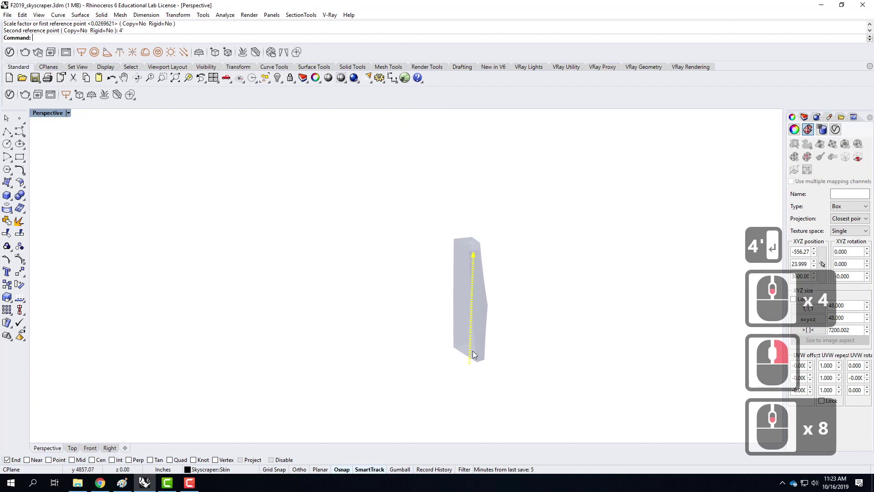
{"action": "scroll", "coordinate": [478, 382], "scroll_direction": "up", "scroll_amount": 5}
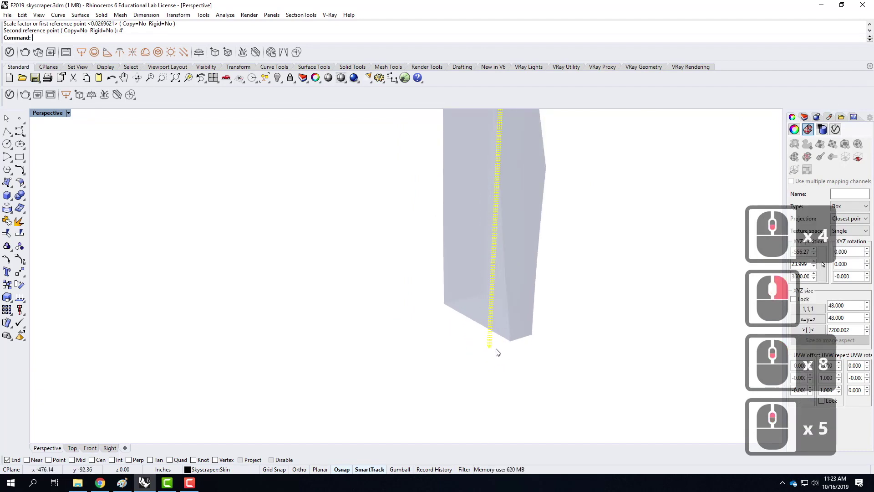
{"action": "right_click", "coordinate": [498, 353]}
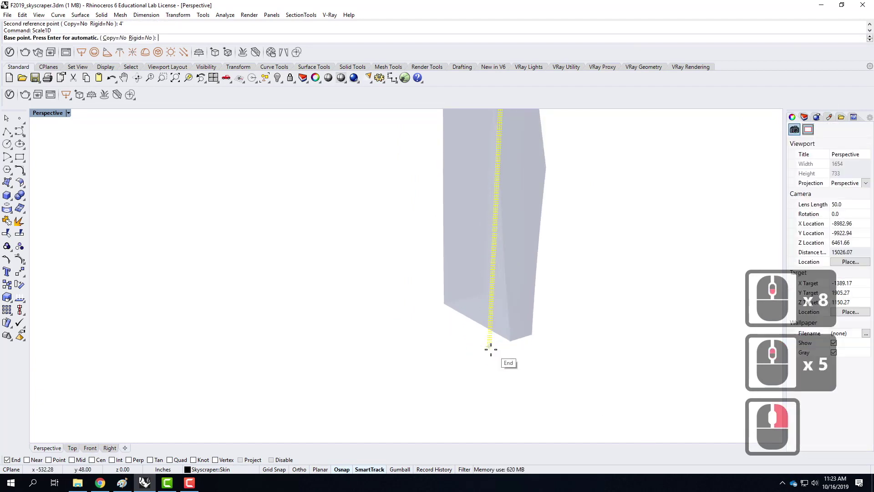
{"action": "left_click", "coordinate": [490, 348]}
{"action": "scroll", "coordinate": [483, 392], "scroll_direction": "down", "scroll_amount": 5}
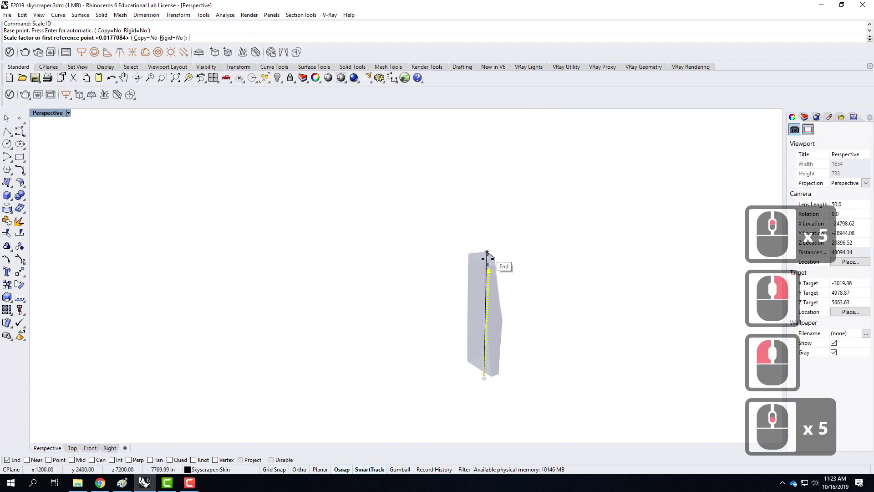
{"action": "scroll", "coordinate": [487, 253], "scroll_direction": "up", "scroll_amount": 9}
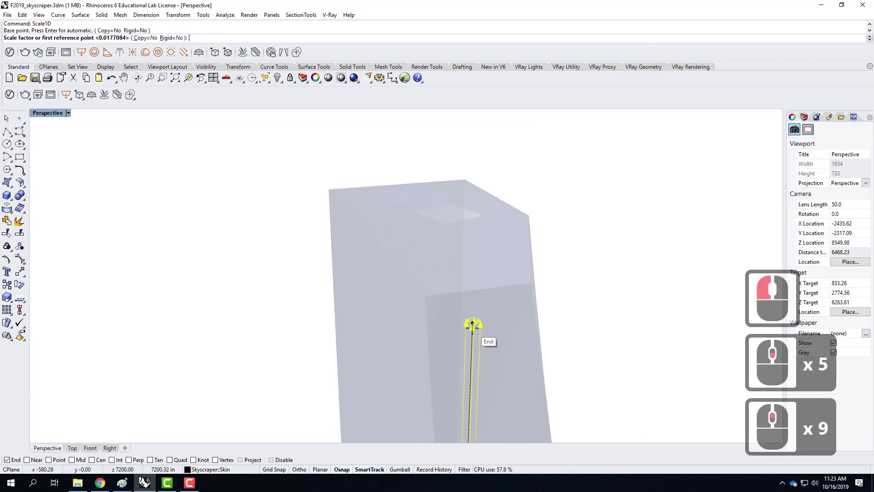
{"action": "left_click", "coordinate": [473, 323]}
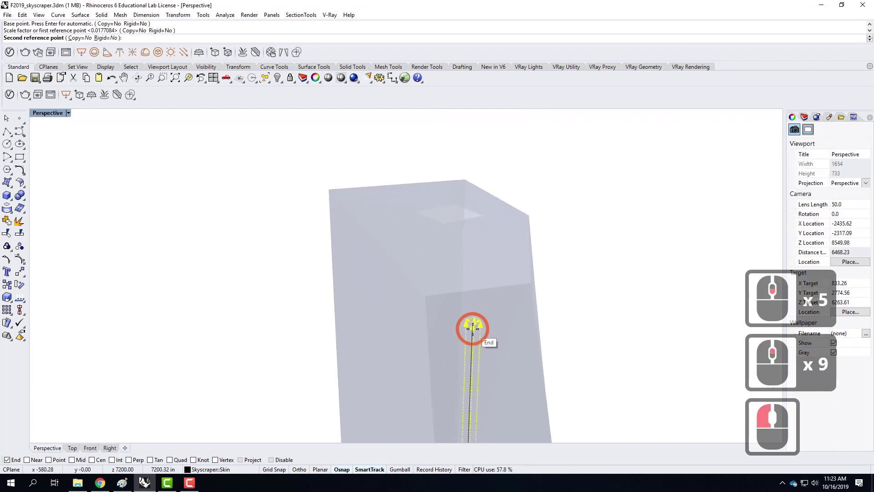
{"action": "type", "text": "16'"}
{"action": "key", "text": "Return"}
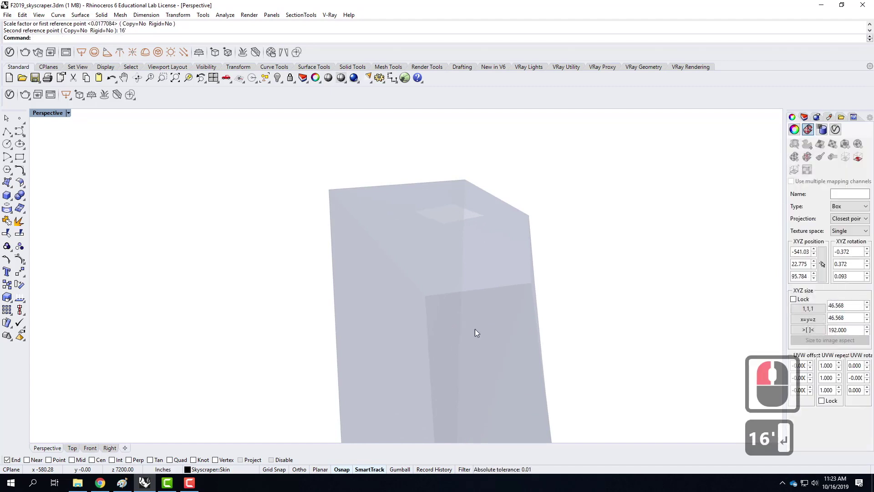
Inspect the rescaled mapping widget beside the tower's base and undo the last one-directional scale
{"action": "scroll", "coordinate": [483, 182], "scroll_direction": "down", "scroll_amount": 9}
{"action": "scroll", "coordinate": [476, 321], "scroll_direction": "up", "scroll_amount": 14}
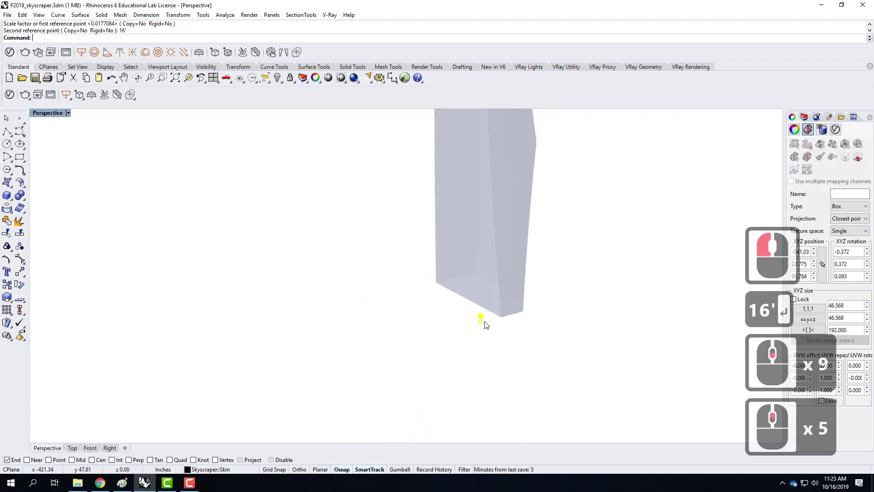
{"action": "scroll", "coordinate": [479, 325], "scroll_direction": "up", "scroll_amount": 1}
{"action": "right_click_drag", "start_coordinate": [479, 298], "coordinate": [455, 302]}
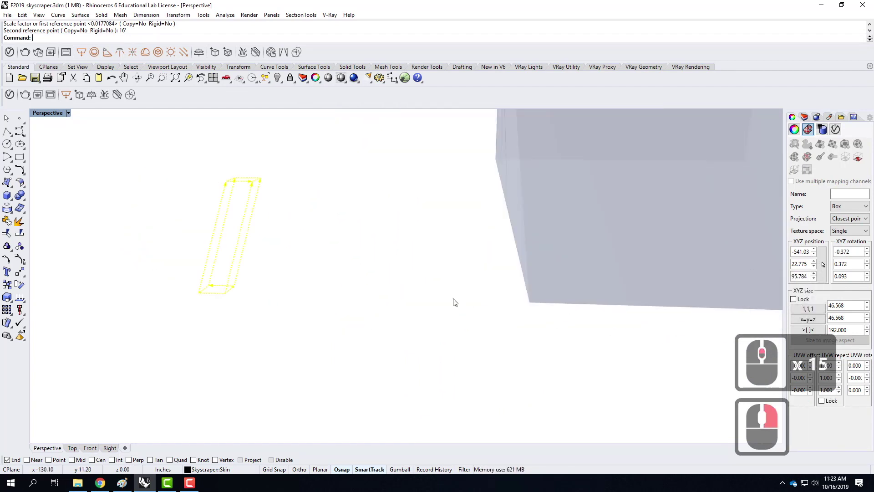
{"action": "key", "text": "ctrl+z"}
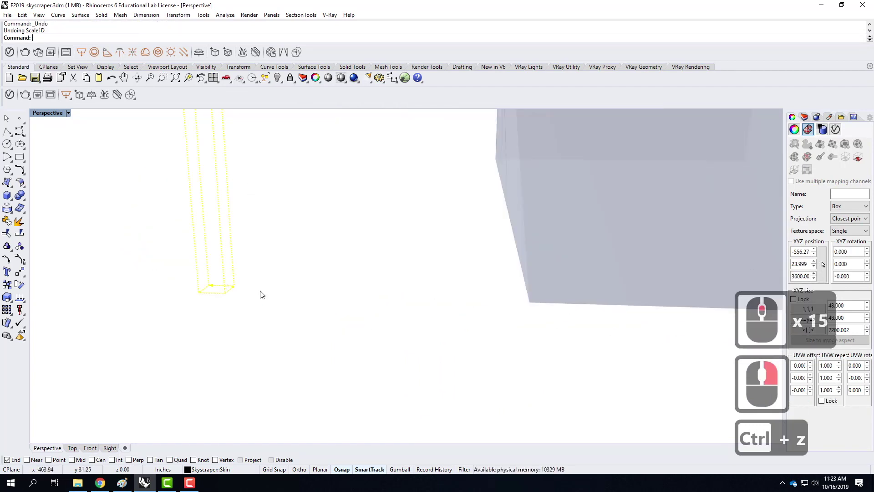
Scale the mapping widget with Scale1D from a base corner to the top corner directly above it, for a height of 16'
{"action": "type", "text": "scale2"}
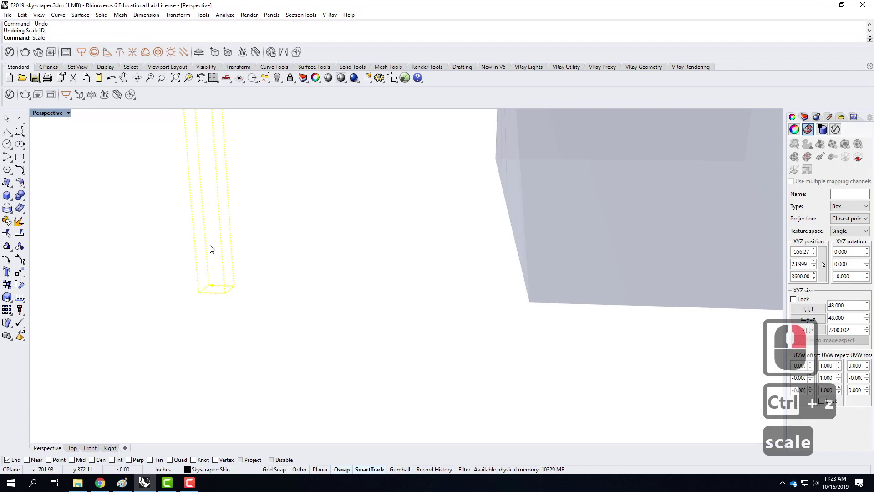
{"action": "key", "text": "BackSpace"}
{"action": "key", "text": "BackSpace"}
{"action": "type", "text": "e1d"}
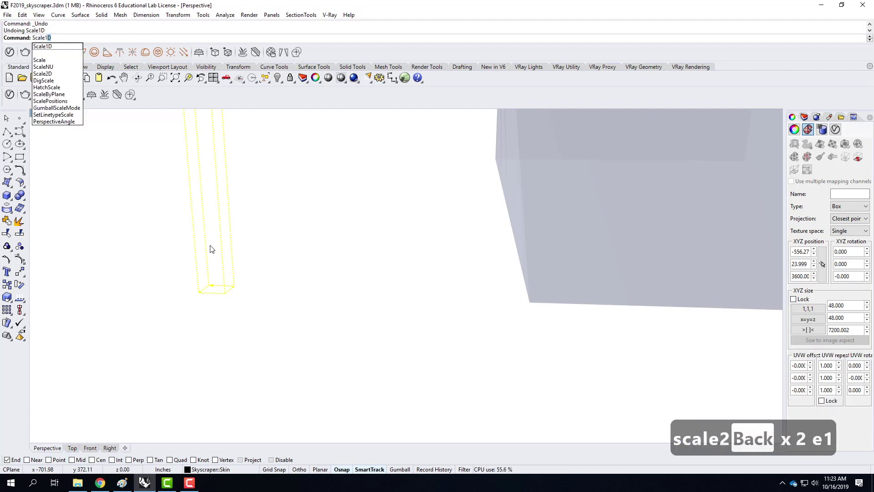
{"action": "key", "text": "Return"}
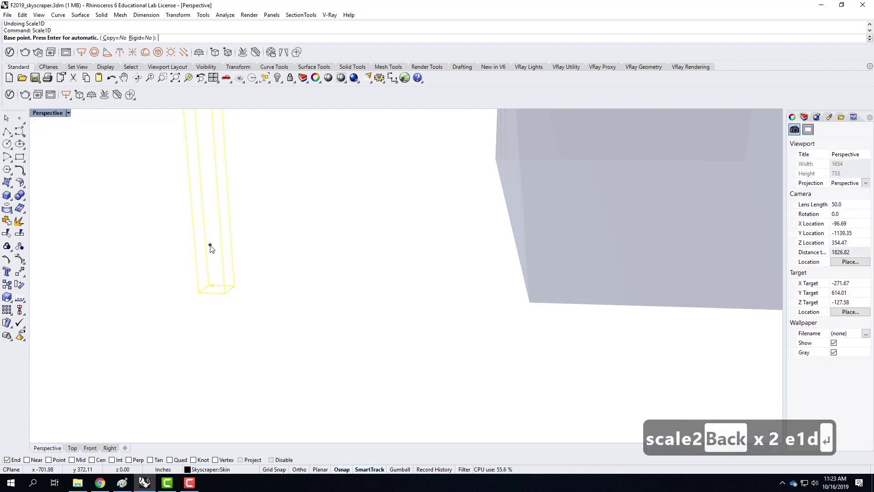
{"action": "left_click", "coordinate": [199, 293]}
{"action": "scroll", "coordinate": [201, 351], "scroll_direction": "down", "scroll_amount": 14}
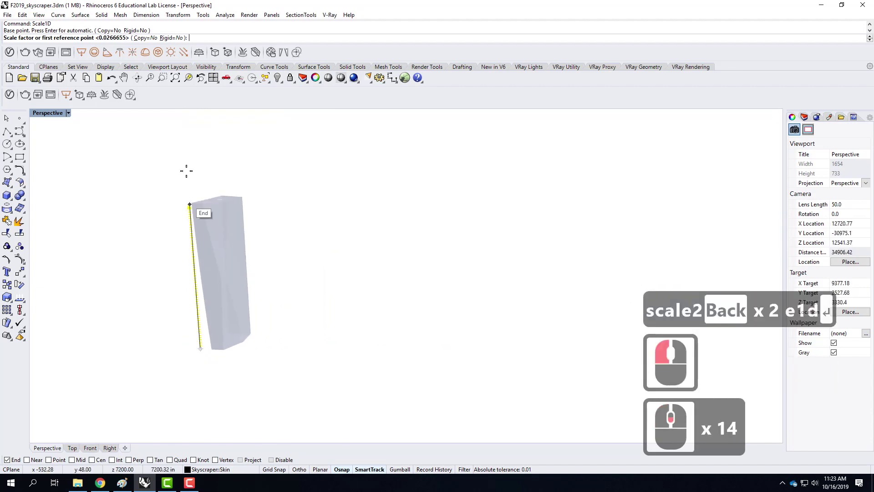
{"action": "scroll", "coordinate": [182, 209], "scroll_direction": "up", "scroll_amount": 12}
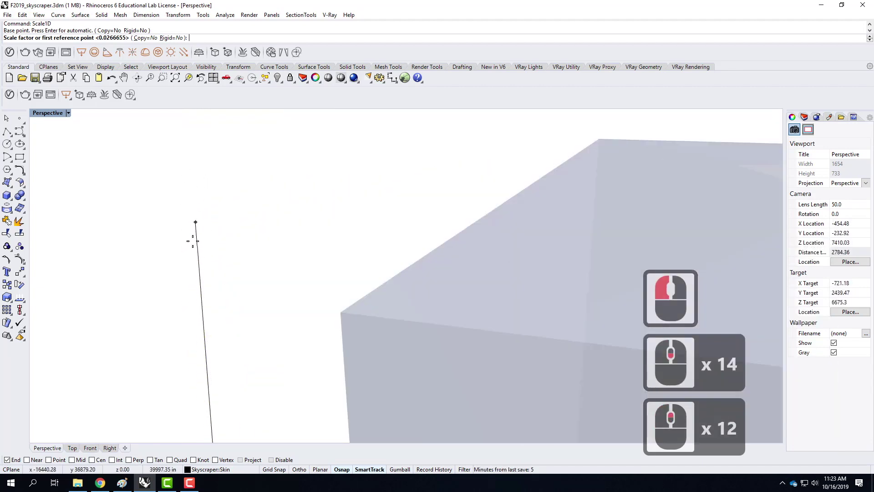
{"action": "scroll", "coordinate": [193, 241], "scroll_direction": "down", "scroll_amount": 1}
{"action": "left_click", "coordinate": [184, 354]}
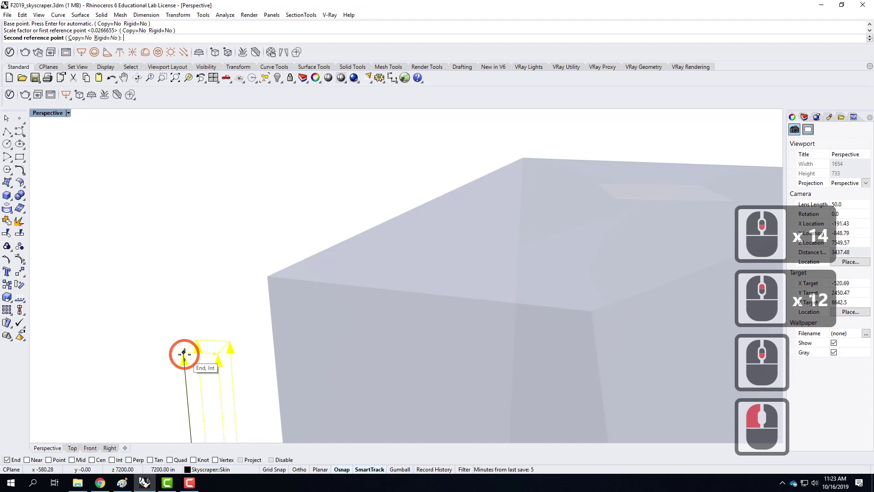
{"action": "type", "text": "16'"}
{"action": "key", "text": "Return"}
{"action": "scroll", "coordinate": [270, 248], "scroll_direction": "down", "scroll_amount": 17}
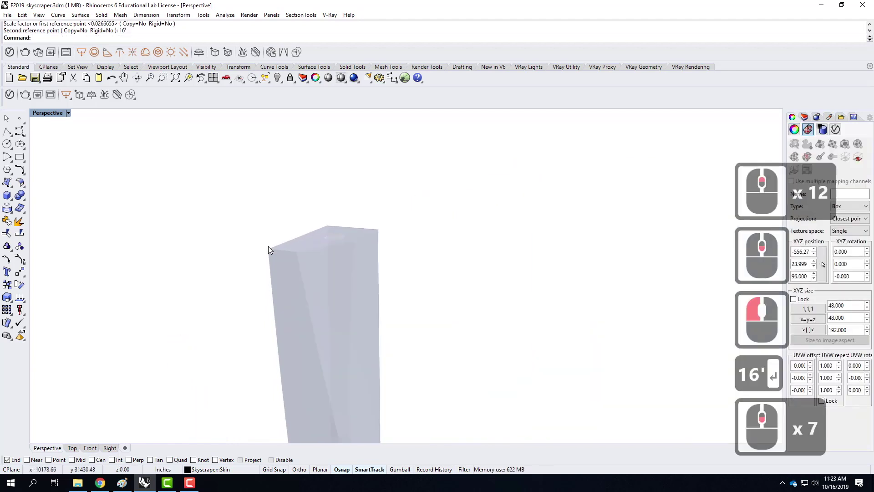
{"action": "scroll", "coordinate": [311, 295], "scroll_direction": "up", "scroll_amount": 6}
{"action": "scroll", "coordinate": [311, 295], "scroll_direction": "up", "scroll_amount": 9}
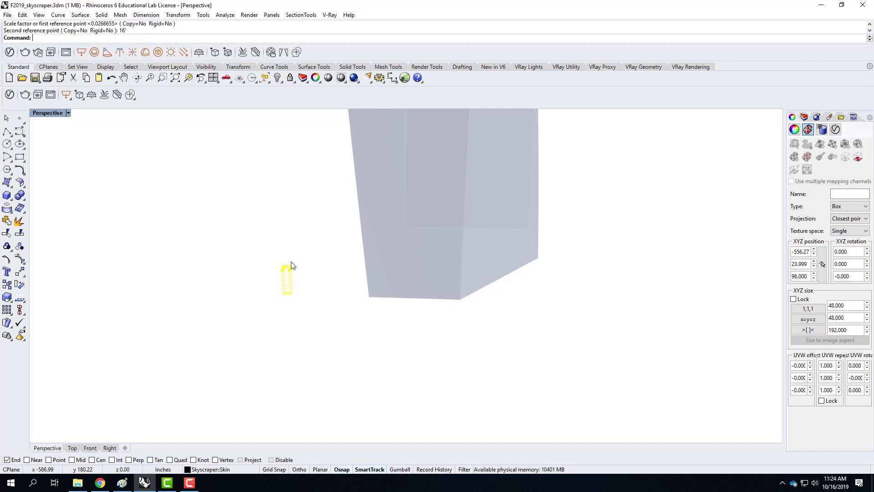
Start importing a material file in the V-Ray Asset Editor and browse to Resources > V-Ray > V-Ray Materials > Glass
{"action": "left_click", "coordinate": [10, 94]}
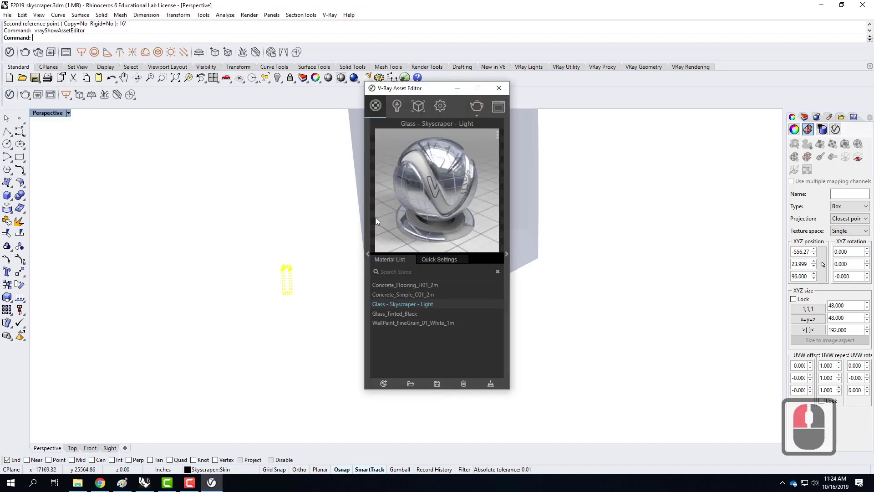
{"action": "left_click", "coordinate": [416, 385]}
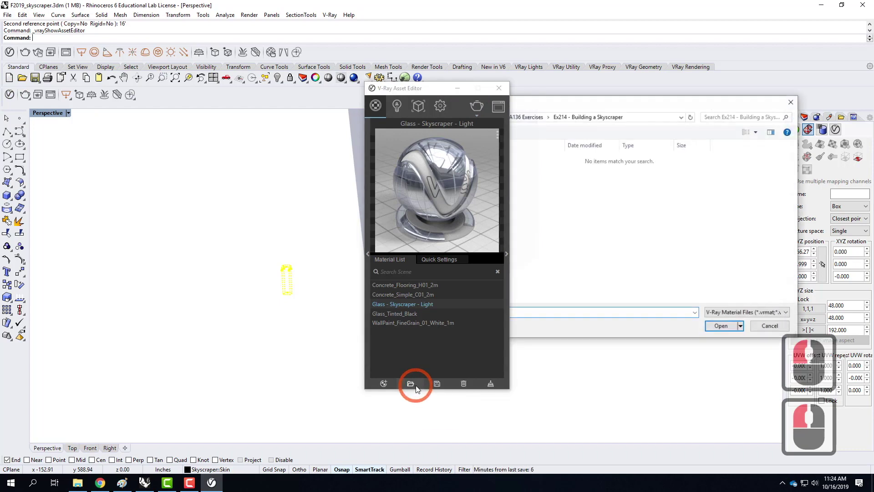
{"action": "left_click_drag", "start_coordinate": [570, 103], "coordinate": [288, 153]}
{"action": "left_click", "coordinate": [132, 260]}
{"action": "left_click", "coordinate": [183, 304]}
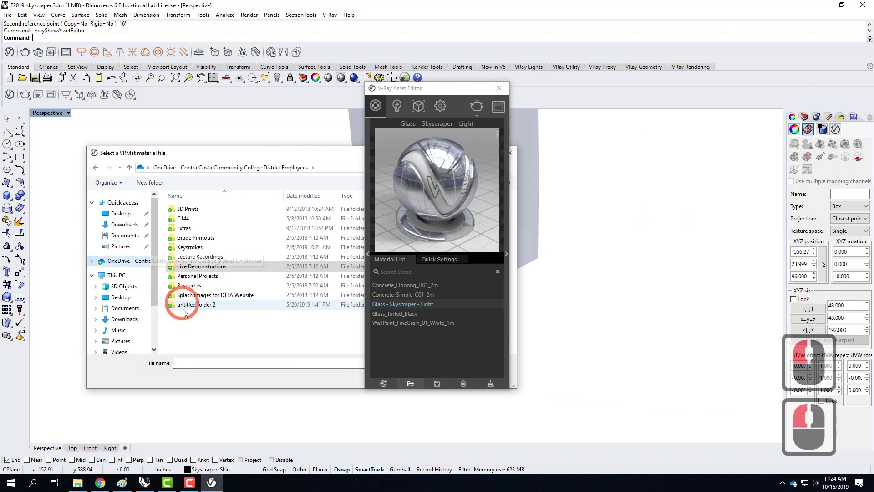
{"action": "double_click", "coordinate": [190, 285]}
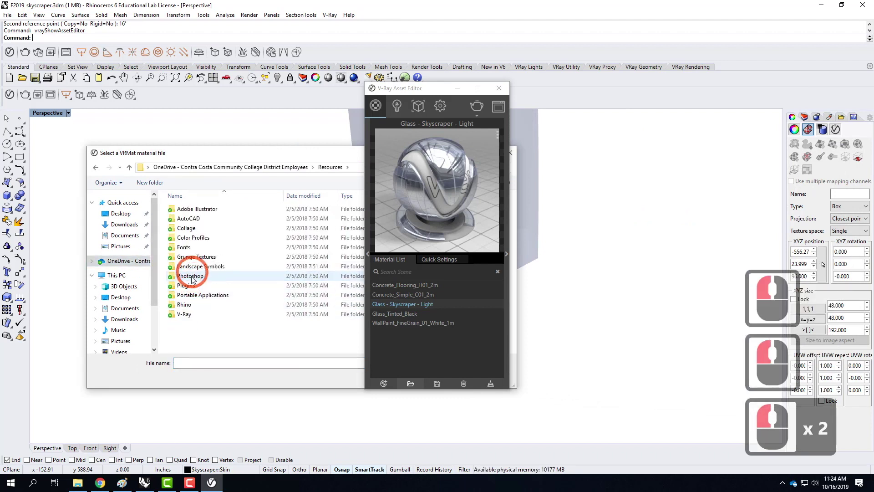
{"action": "left_click", "coordinate": [186, 315]}
{"action": "double_click", "coordinate": [186, 315]}
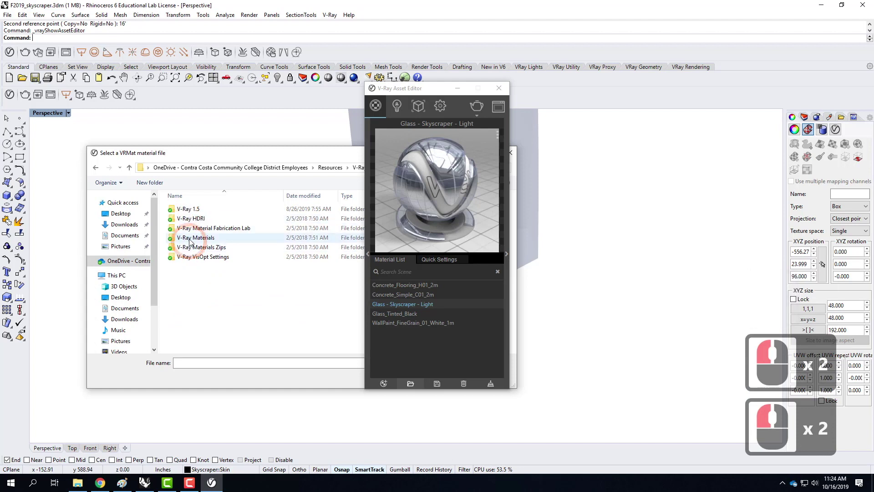
{"action": "double_click", "coordinate": [188, 228]}
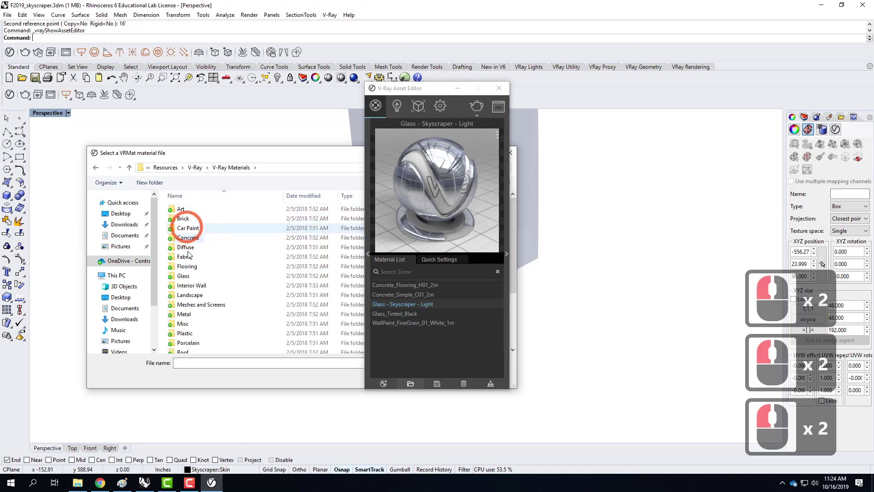
{"action": "double_click", "coordinate": [184, 275]}
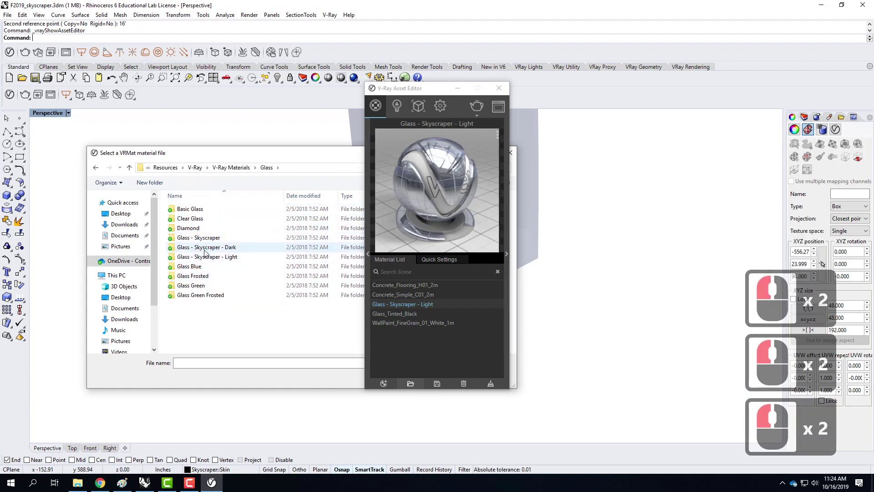
Load the material file from the Glass - Skyscraper - Dark folder into the scene's material list
{"action": "double_click", "coordinate": [207, 247]}
{"action": "left_click", "coordinate": [199, 213]}
{"action": "left_click", "coordinate": [298, 346]}
{"action": "left_click_drag", "start_coordinate": [284, 153], "coordinate": [452, 159]}
{"action": "left_click", "coordinate": [608, 382]}
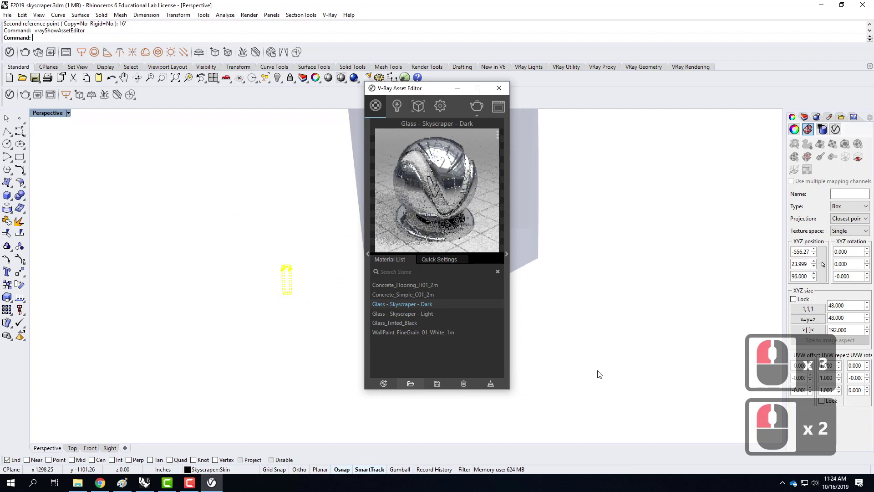
Apply the Glass - Skyscraper - Dark material to the Skyscraper::Skin layer and close the V-Ray Asset Editor
{"action": "right_click", "coordinate": [418, 305]}
{"action": "mouse_move", "coordinate": [456, 237]}
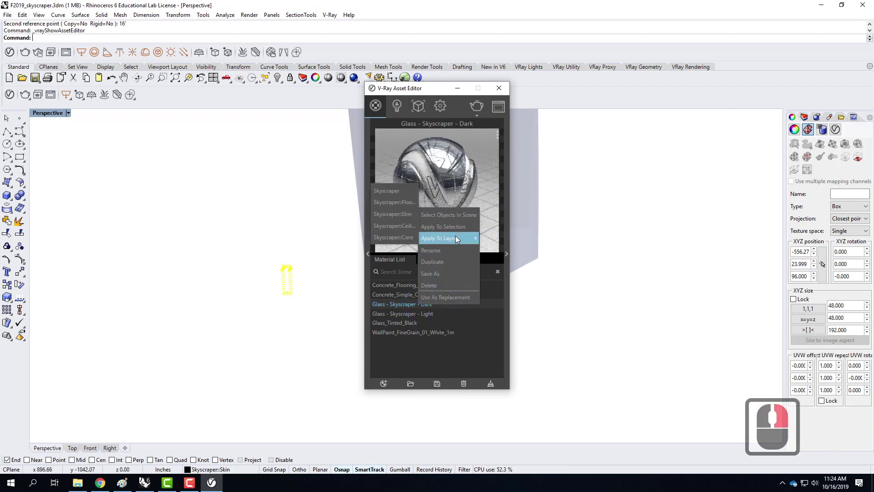
{"action": "left_click", "coordinate": [396, 215]}
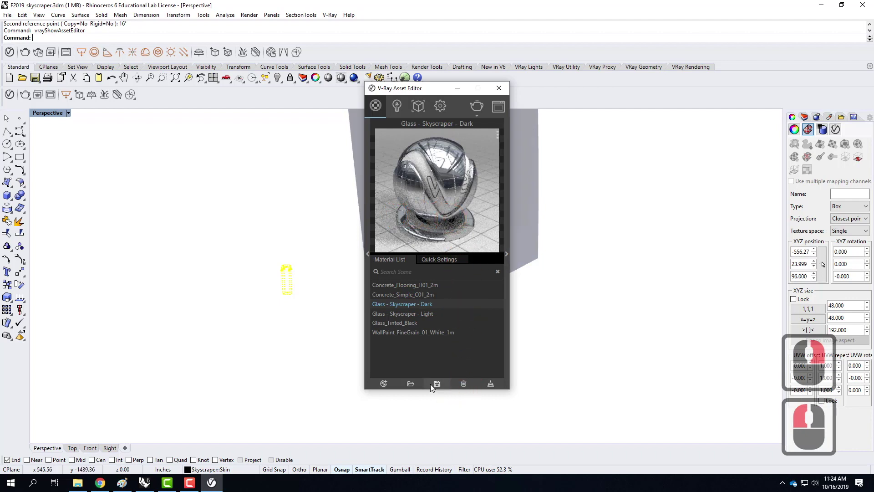
{"action": "left_click", "coordinate": [499, 88]}
{"action": "left_click", "coordinate": [363, 344]}
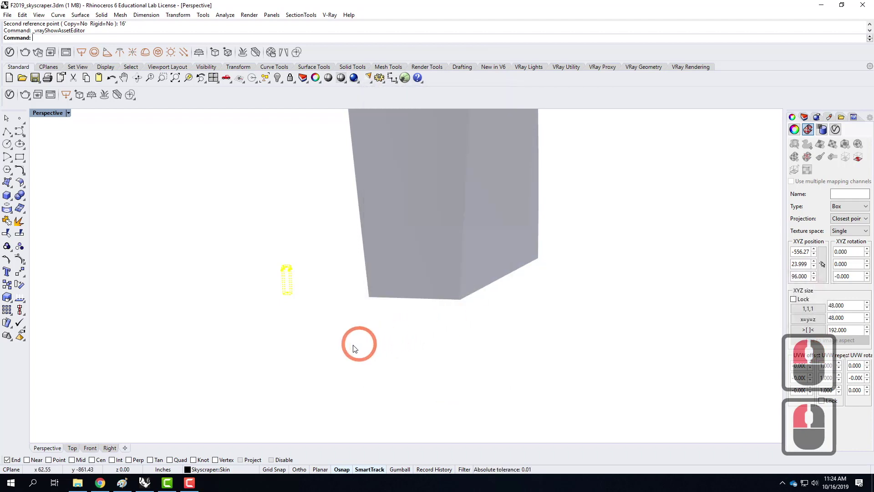
Turn on the Floors layer so the floor slabs show together with the skin and the mapping widget
{"action": "scroll", "coordinate": [346, 348], "scroll_direction": "down", "scroll_amount": 9}
{"action": "right_click_drag", "start_coordinate": [348, 306], "coordinate": [410, 306]}
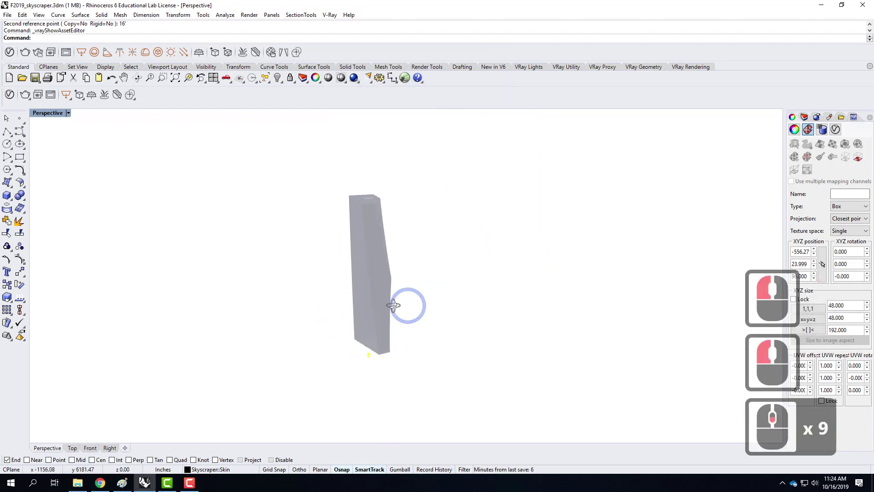
{"action": "scroll", "coordinate": [370, 344], "scroll_direction": "up", "scroll_amount": 6}
{"action": "scroll", "coordinate": [370, 344], "scroll_direction": "up", "scroll_amount": 4}
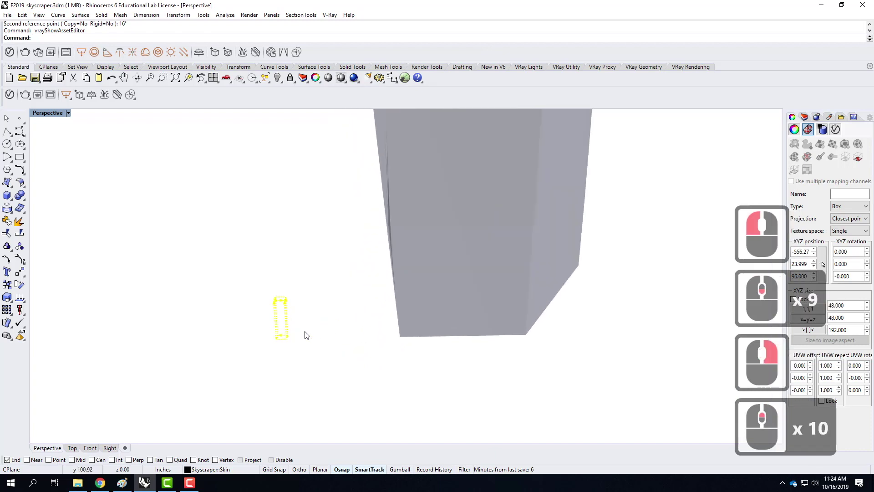
{"action": "left_click", "coordinate": [804, 117]}
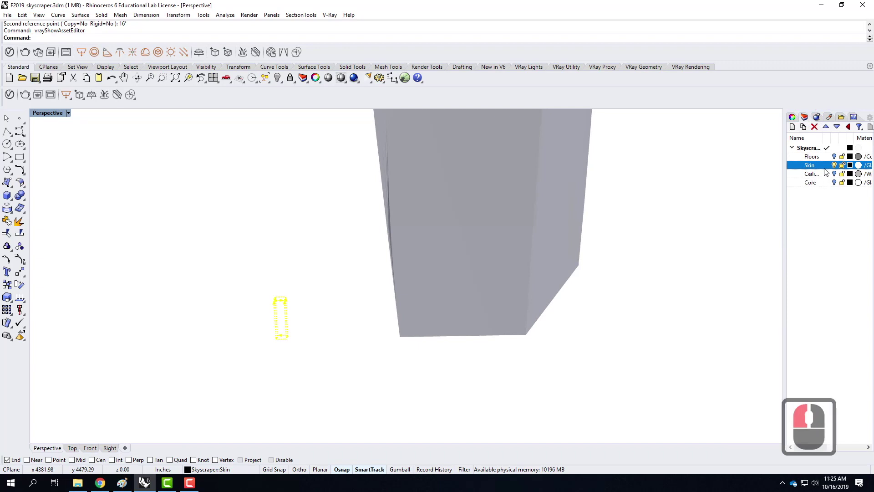
{"action": "left_click", "coordinate": [835, 156]}
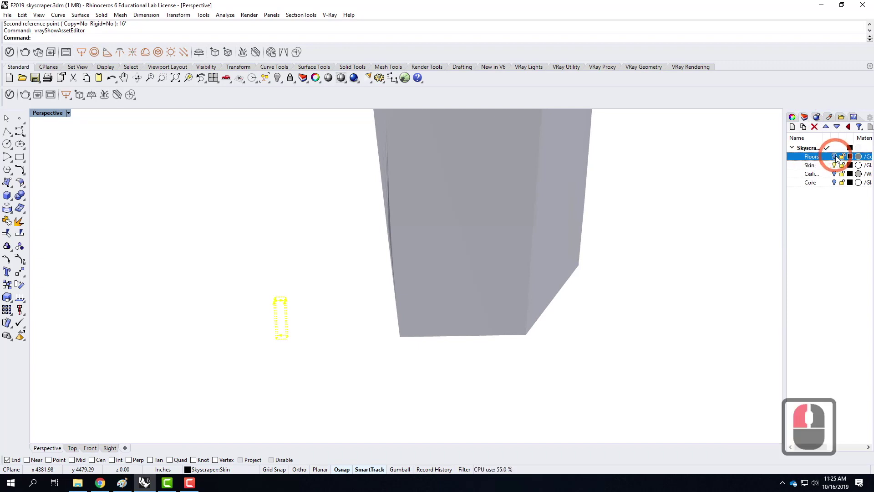
{"action": "left_click", "coordinate": [835, 156]}
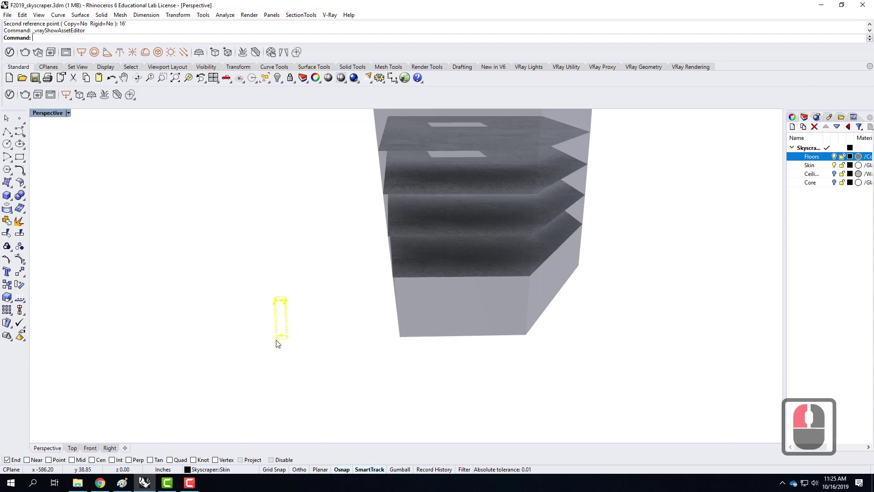
Move the glass skin's box mapping widget from its base corner to the outer corner of the lowest floor slab
{"action": "type", "text": "move"}
{"action": "key", "text": "Return"}
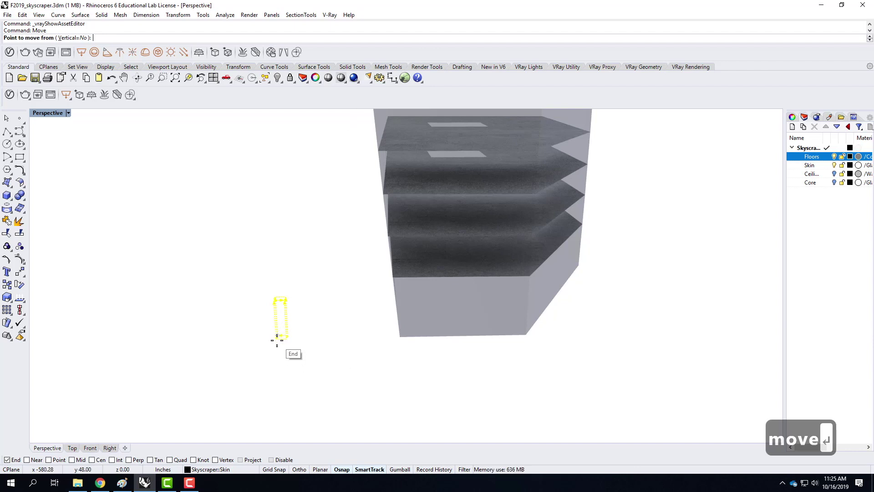
{"action": "scroll", "coordinate": [276, 340], "scroll_direction": "up", "scroll_amount": 4}
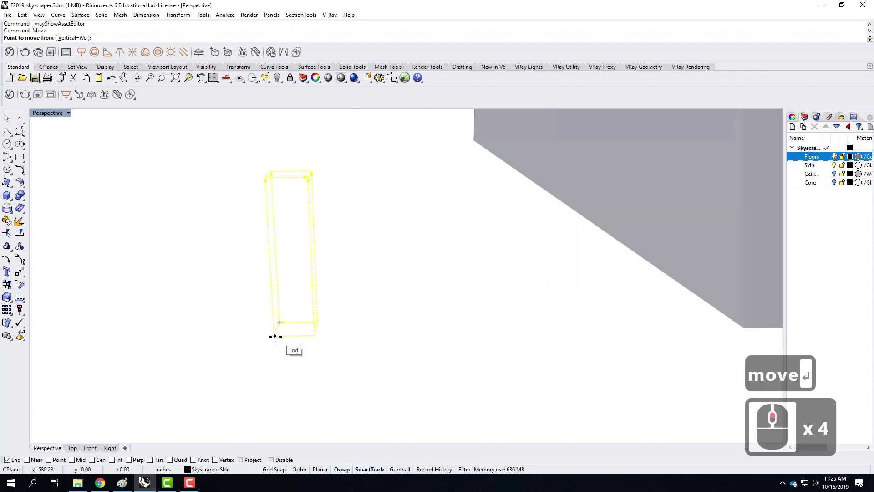
{"action": "left_click", "coordinate": [275, 336]}
{"action": "scroll", "coordinate": [222, 384], "scroll_direction": "down", "scroll_amount": 4}
{"action": "scroll", "coordinate": [217, 390], "scroll_direction": "down", "scroll_amount": 2}
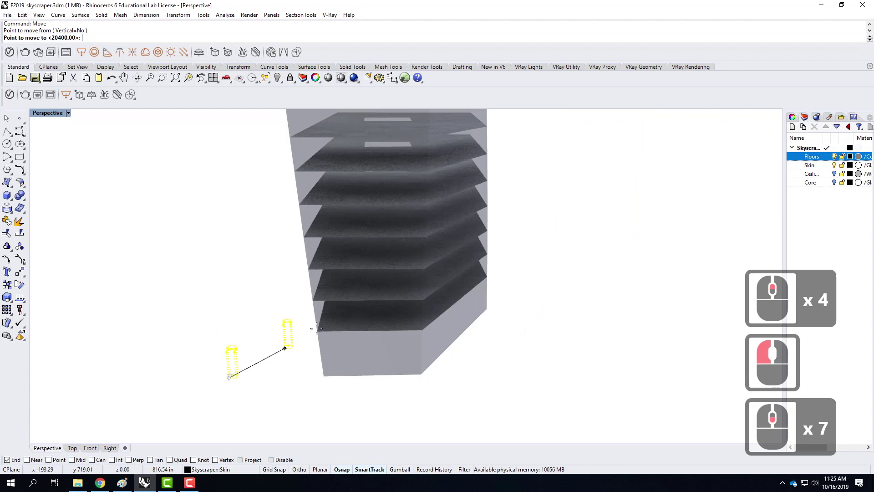
{"action": "left_click", "coordinate": [317, 335]}
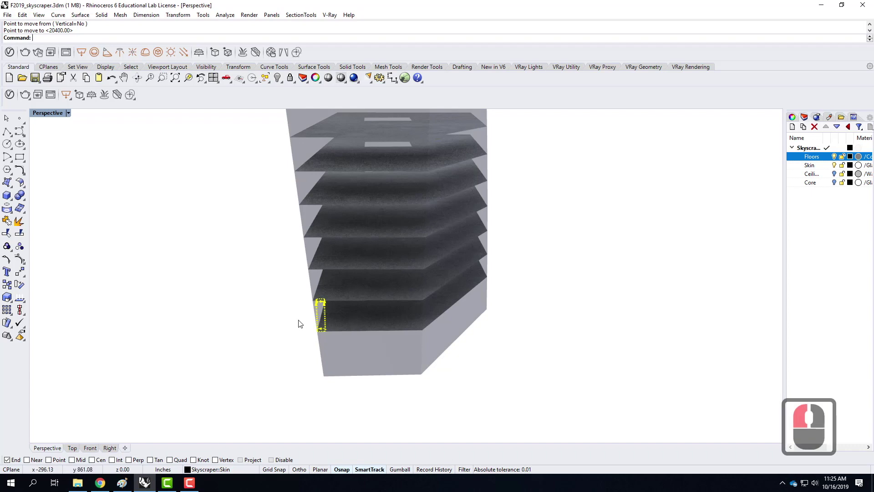
{"action": "right_click_drag", "start_coordinate": [318, 322], "coordinate": [447, 292]}
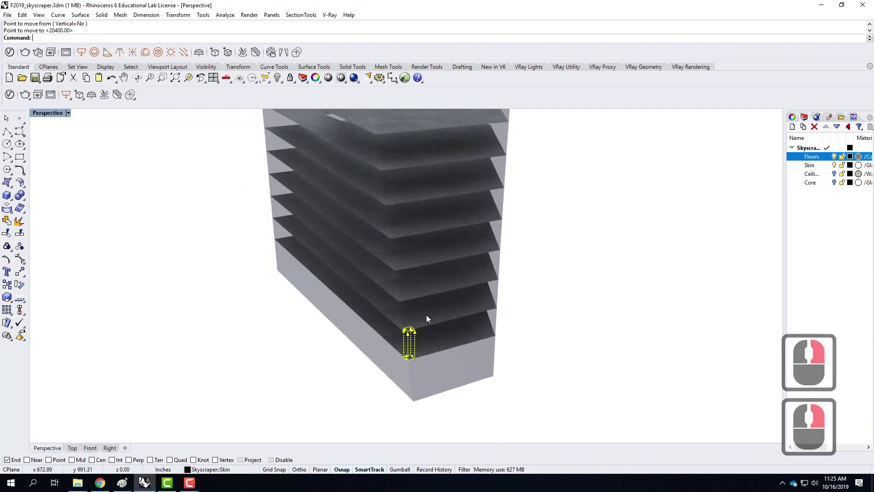
Hide the skin's mapping widget and turn off the Skin layer so only the floor slabs show
{"action": "left_click", "coordinate": [794, 120]}
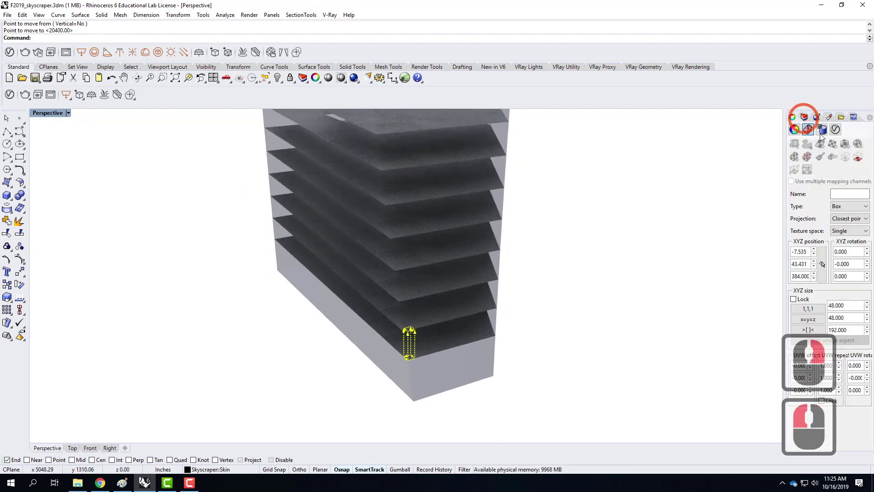
{"action": "left_click", "coordinate": [859, 158]}
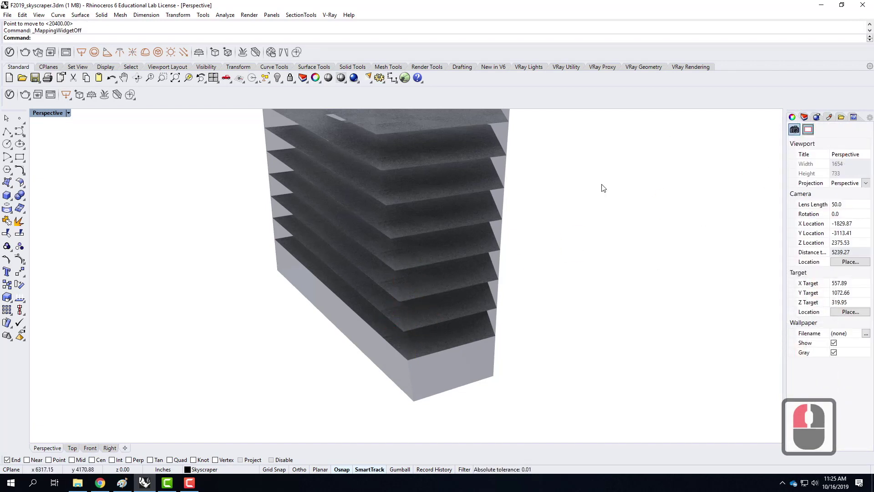
{"action": "left_click", "coordinate": [805, 119]}
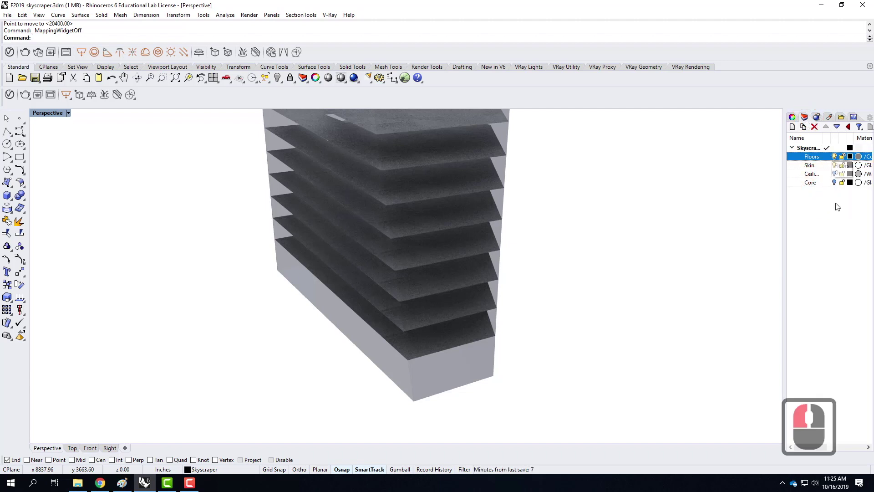
{"action": "left_click", "coordinate": [836, 166]}
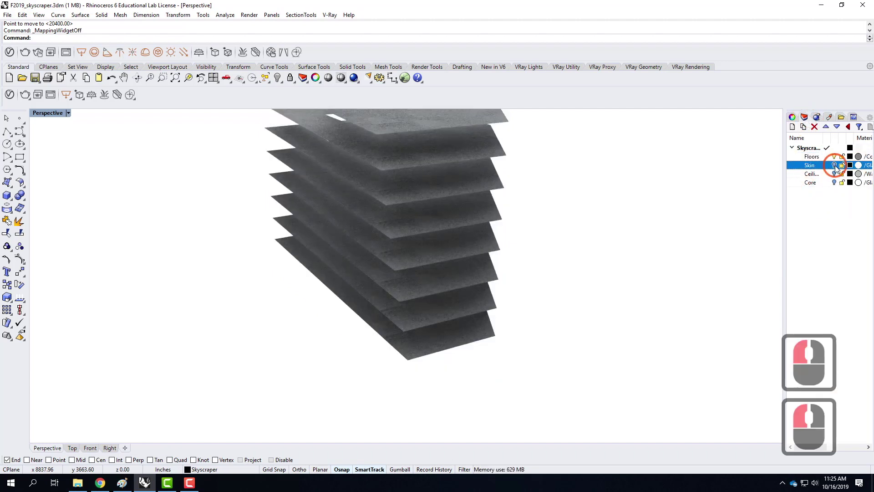
Apply planar mapping to all the floor slabs using their bounding box, World coordinates and the UV option
{"action": "scroll", "coordinate": [419, 198], "scroll_direction": "down", "scroll_amount": 9}
{"action": "right_click_drag", "start_coordinate": [419, 198], "coordinate": [397, 221]}
{"action": "scroll", "coordinate": [397, 223], "scroll_direction": "up", "scroll_amount": 7}
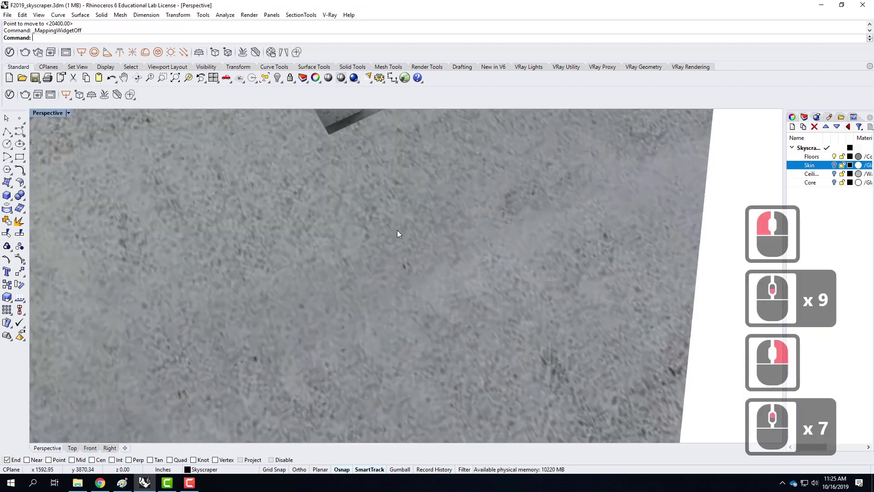
{"action": "scroll", "coordinate": [397, 230], "scroll_direction": "down", "scroll_amount": 2}
{"action": "left_click", "coordinate": [374, 227]}
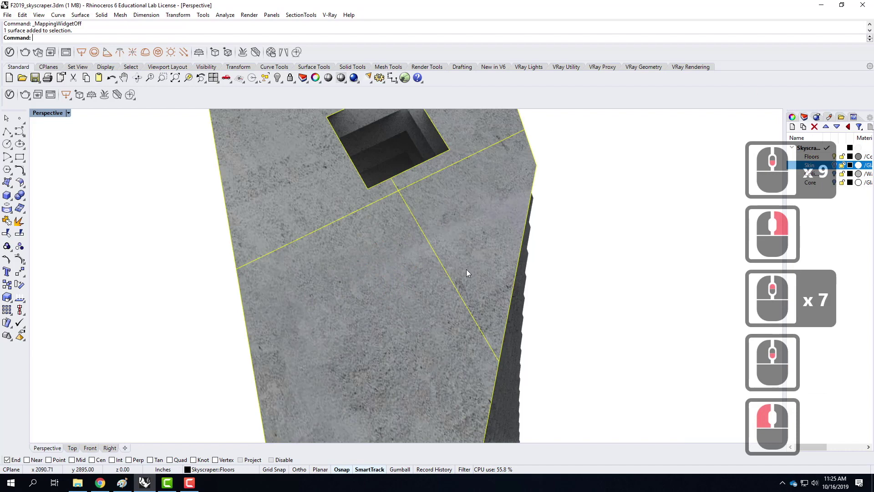
{"action": "scroll", "coordinate": [466, 269], "scroll_direction": "down", "scroll_amount": 2}
{"action": "scroll", "coordinate": [364, 274], "scroll_direction": "down", "scroll_amount": 2}
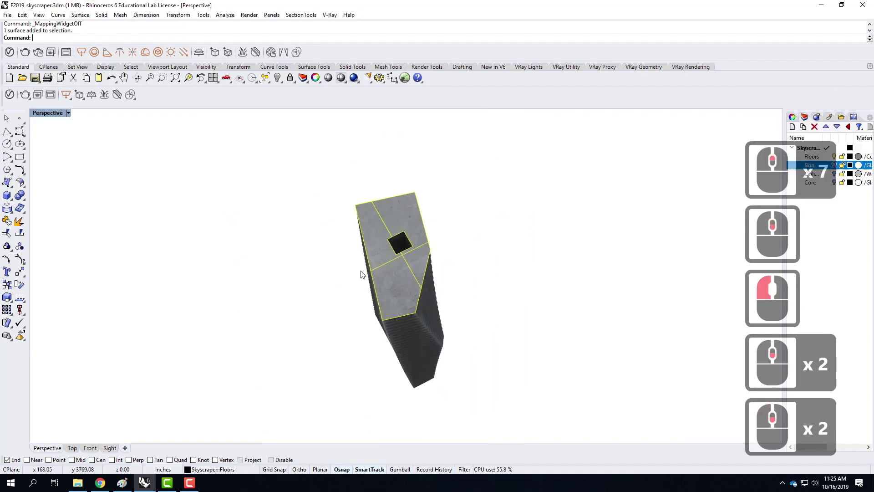
{"action": "left_click_drag", "start_coordinate": [338, 152], "coordinate": [479, 417]}
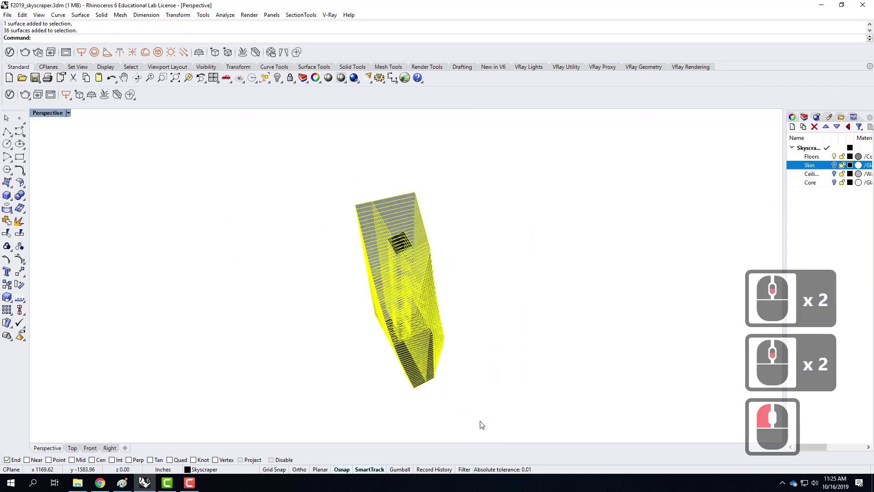
{"action": "left_click", "coordinate": [795, 118]}
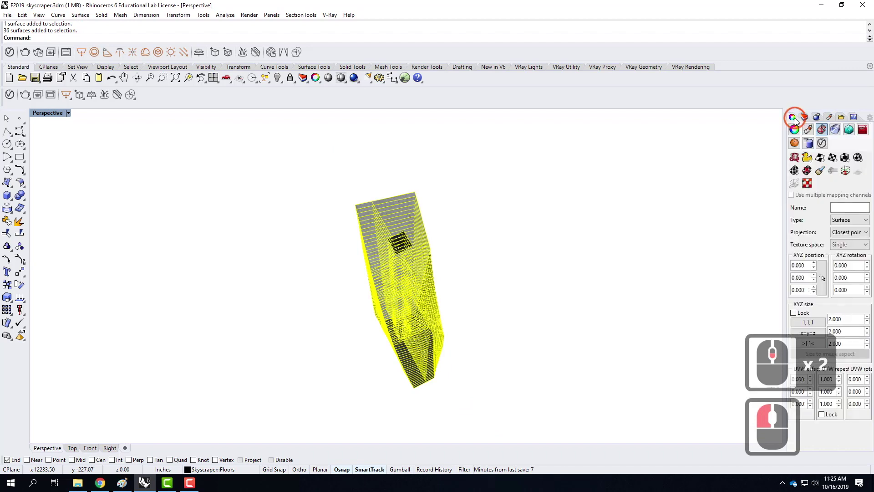
{"action": "left_click", "coordinate": [833, 157]}
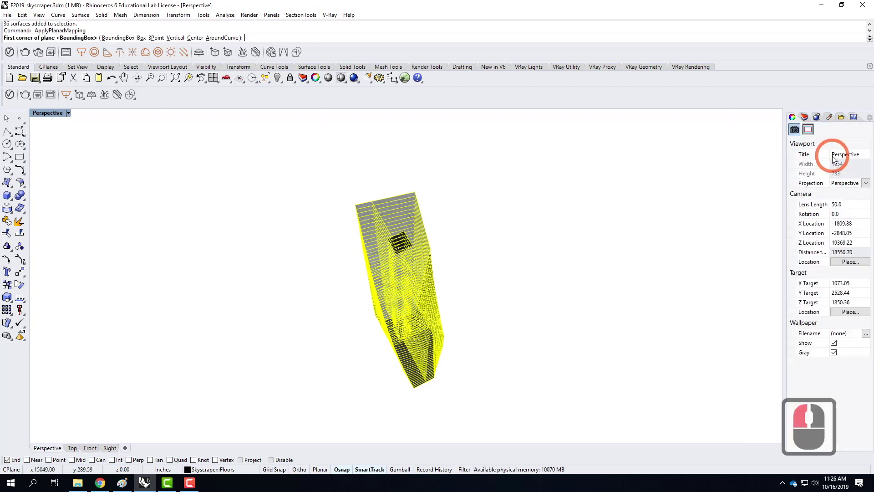
{"action": "left_click", "coordinate": [118, 38]}
{"action": "left_click", "coordinate": [104, 38]}
{"action": "left_click", "coordinate": [51, 37]}
{"action": "left_click", "coordinate": [416, 153]}
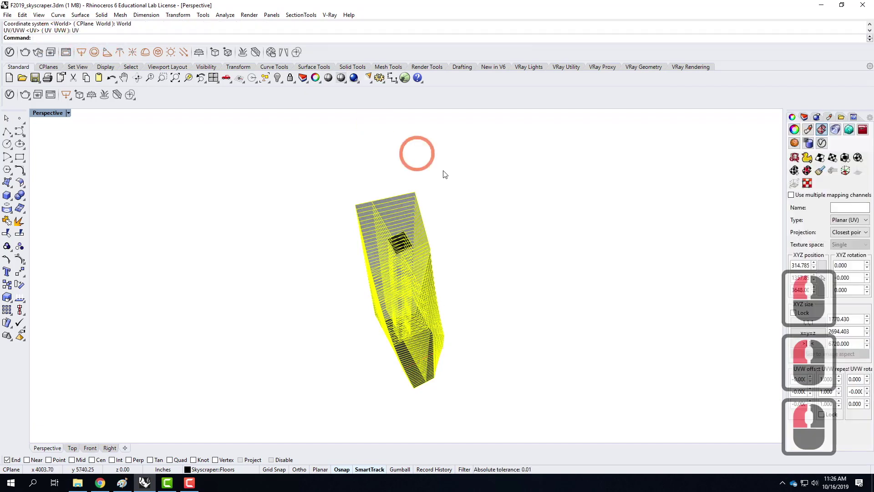
{"action": "left_click", "coordinate": [430, 199]}
Lock the UVW repeat values of all the floor slabs together and set the repeat to 5.0
{"action": "scroll", "coordinate": [398, 222], "scroll_direction": "up", "scroll_amount": 3}
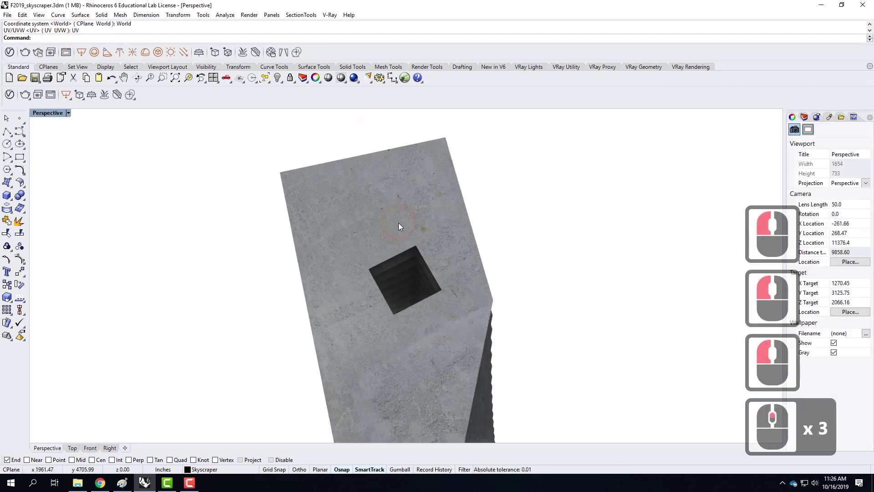
{"action": "scroll", "coordinate": [398, 223], "scroll_direction": "up", "scroll_amount": 1}
{"action": "scroll", "coordinate": [388, 217], "scroll_direction": "down", "scroll_amount": 2}
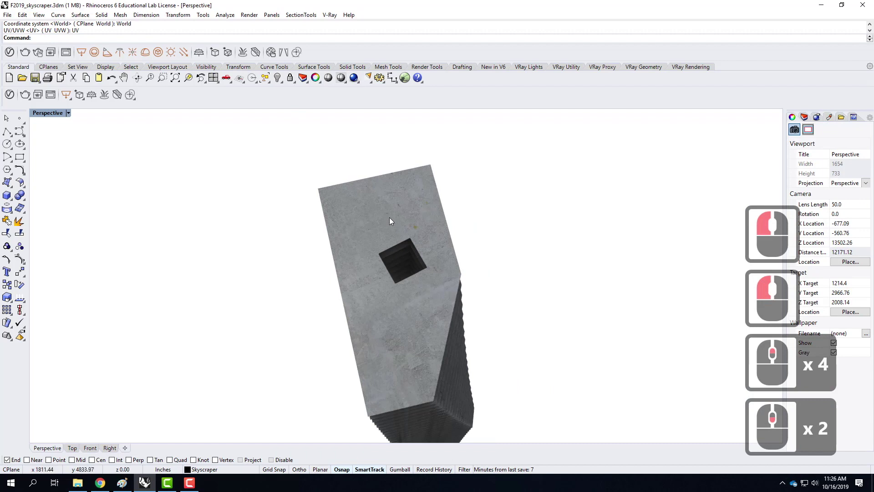
{"action": "scroll", "coordinate": [330, 164], "scroll_direction": "down", "scroll_amount": 2}
{"action": "left_click_drag", "start_coordinate": [280, 132], "coordinate": [498, 403]}
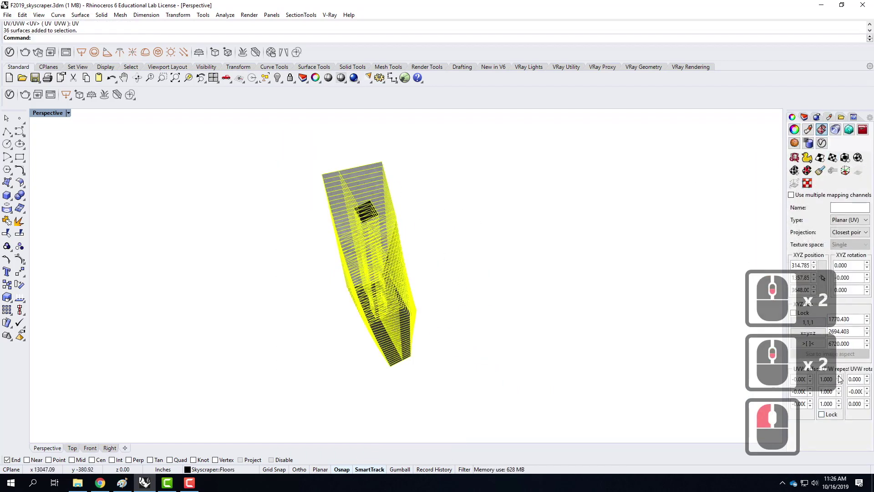
{"action": "left_click", "coordinate": [822, 416]}
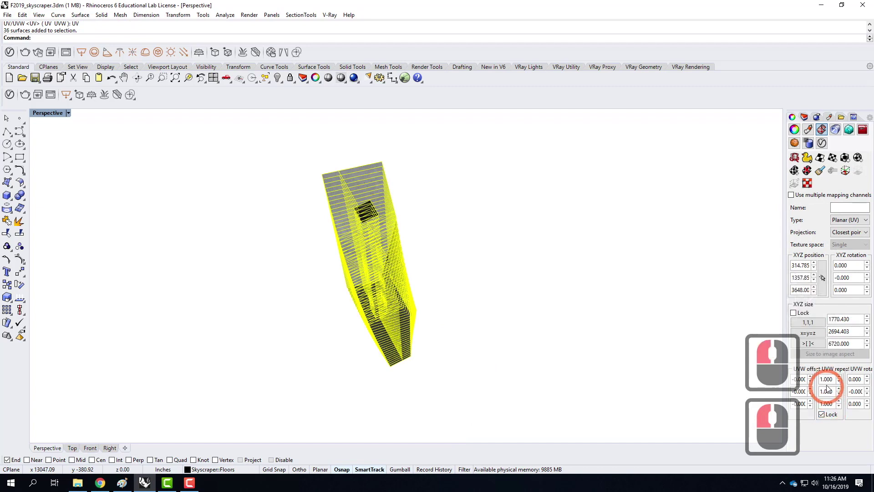
{"action": "double_click", "coordinate": [839, 378]}
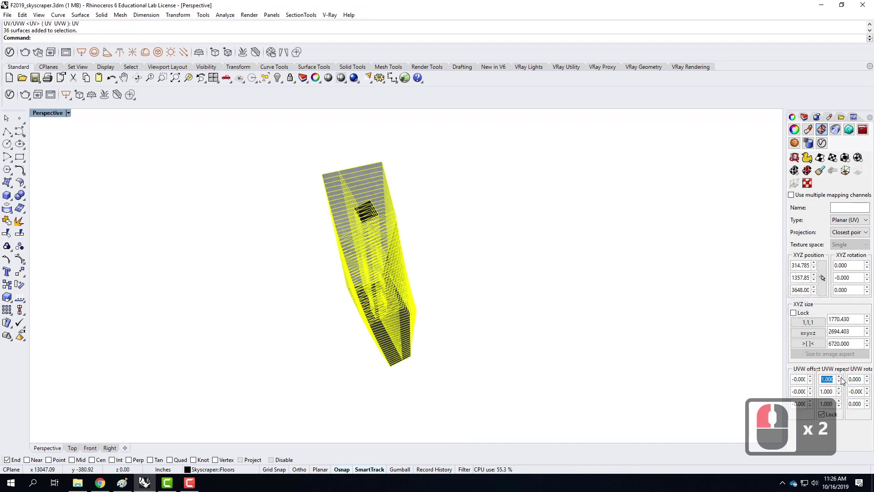
{"action": "type", "text": "5.0"}
{"action": "key", "text": "Tab"}
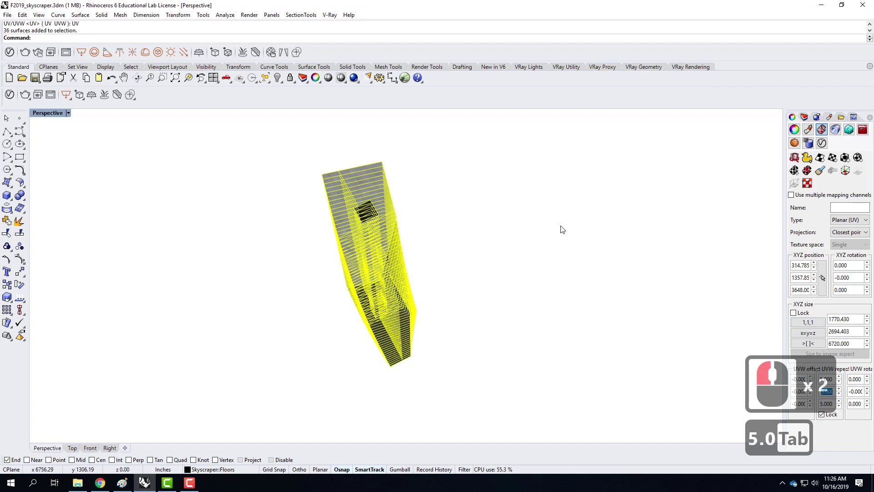
{"action": "left_click", "coordinate": [355, 191]}
Set the locked UVW repeat of all the floor slabs to 10
{"action": "scroll", "coordinate": [355, 192], "scroll_direction": "up", "scroll_amount": 7}
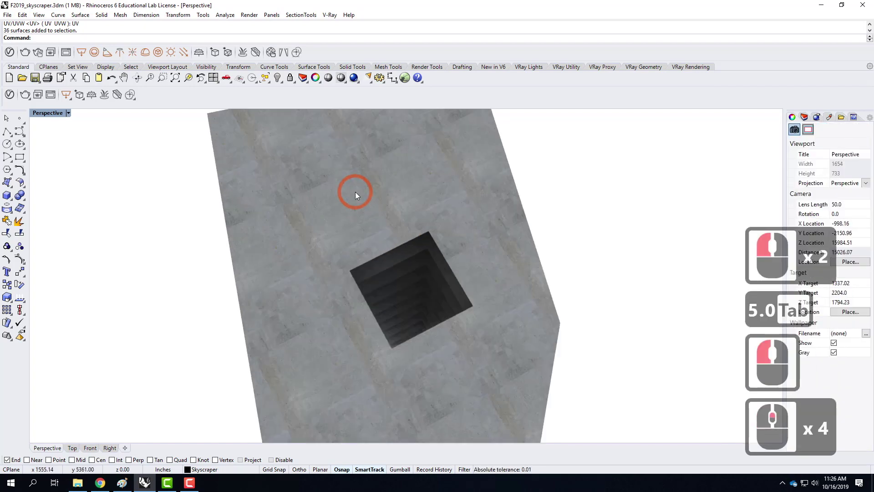
{"action": "scroll", "coordinate": [355, 196], "scroll_direction": "down", "scroll_amount": 3}
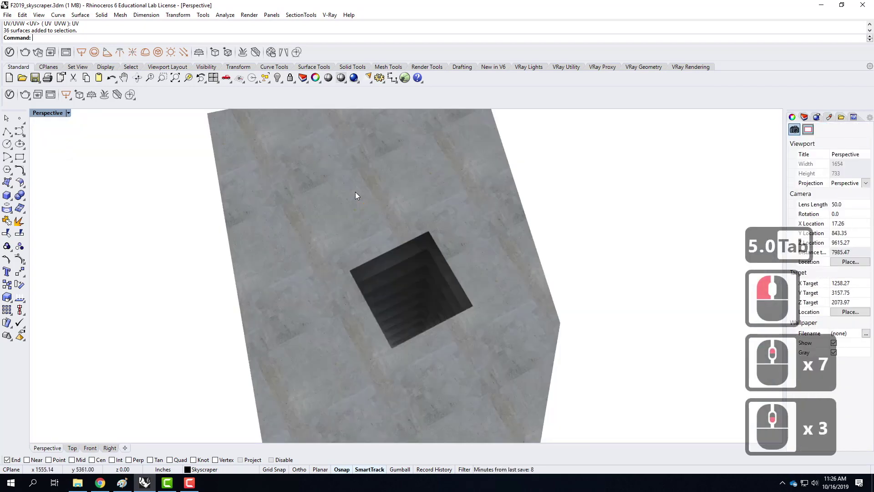
{"action": "scroll", "coordinate": [356, 195], "scroll_direction": "down", "scroll_amount": 2}
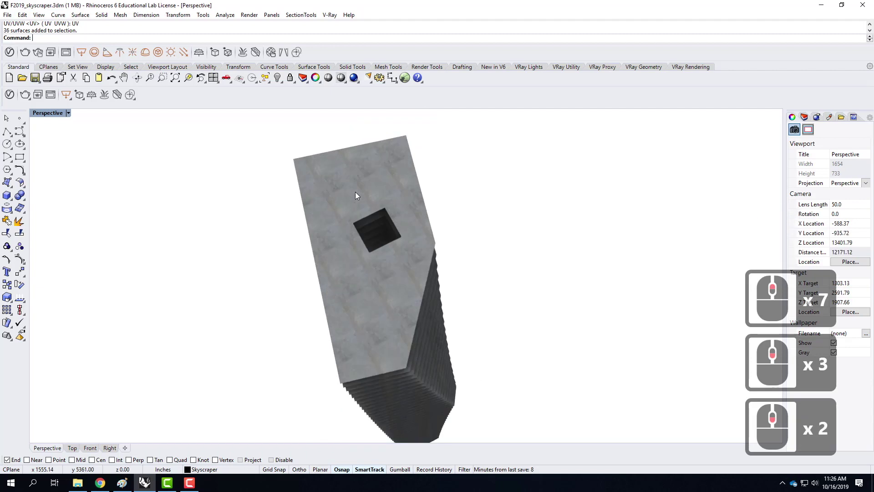
{"action": "scroll", "coordinate": [476, 197], "scroll_direction": "down", "scroll_amount": 3}
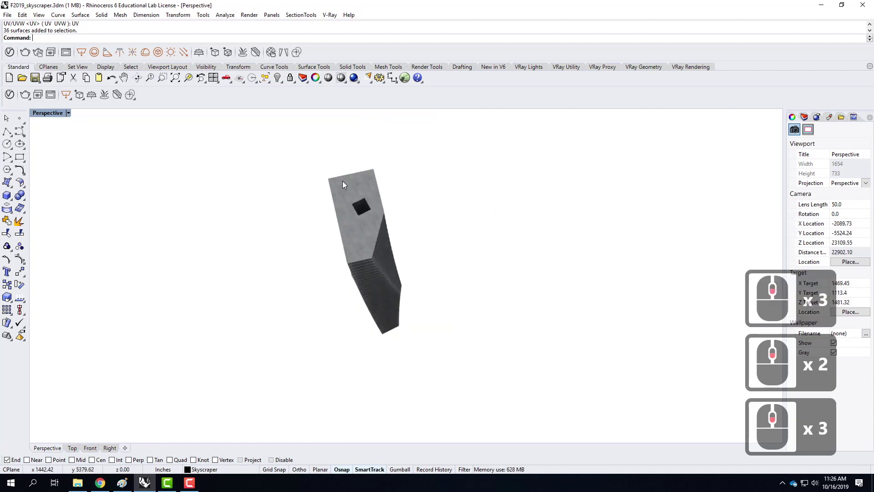
{"action": "left_click_drag", "start_coordinate": [308, 141], "coordinate": [462, 329]}
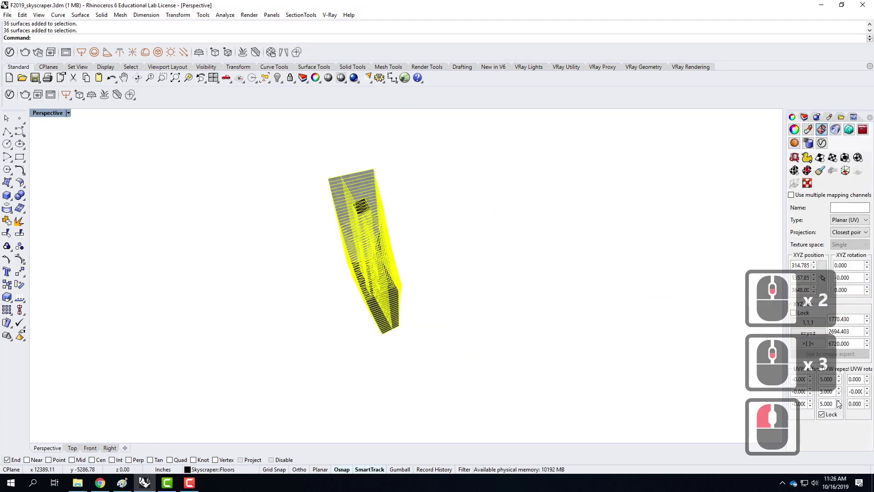
{"action": "left_click", "coordinate": [826, 403]}
{"action": "type", "text": "10"}
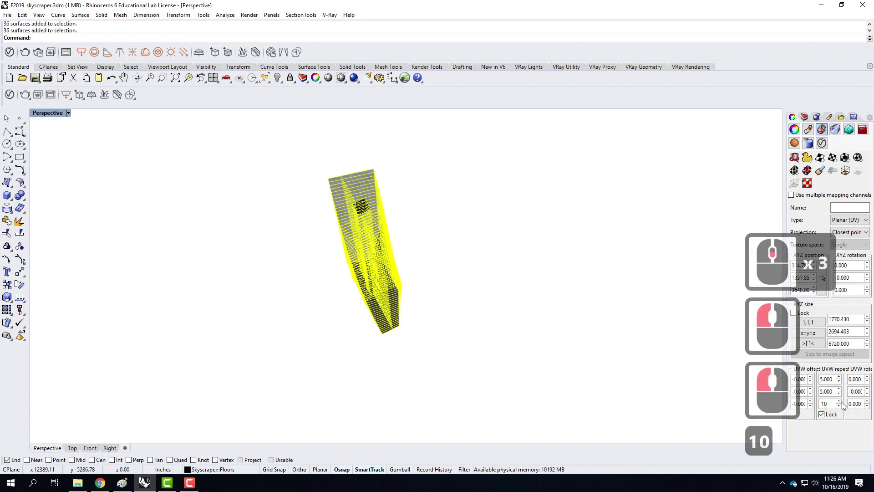
{"action": "key", "text": "Return"}
{"action": "left_click", "coordinate": [375, 182]}
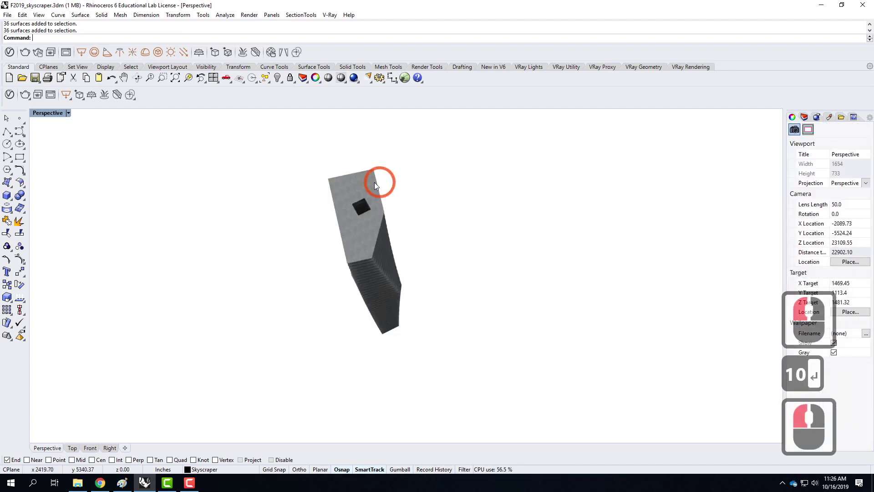
Turn off the Floors layer and turn on the ceiling layer to inspect the ceiling surfaces on their own
{"action": "scroll", "coordinate": [374, 182], "scroll_direction": "up", "scroll_amount": 7}
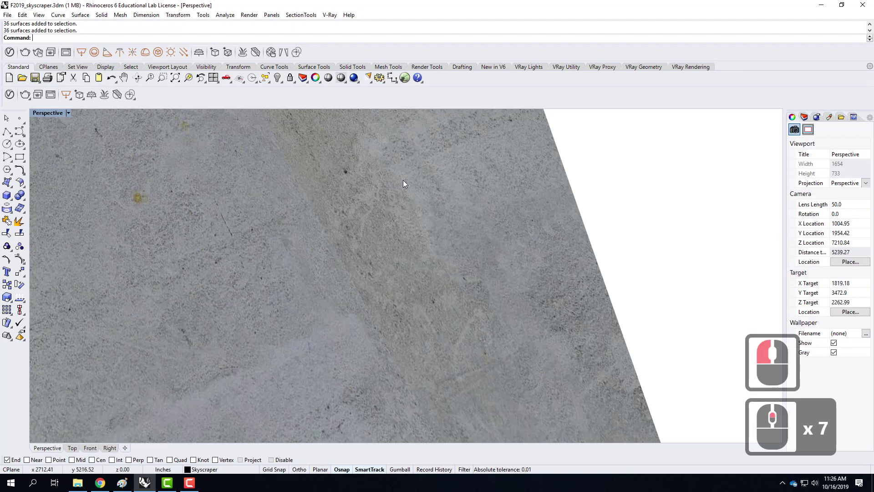
{"action": "scroll", "coordinate": [403, 179], "scroll_direction": "down", "scroll_amount": 5}
{"action": "right_click_drag", "start_coordinate": [401, 236], "coordinate": [398, 236]}
{"action": "scroll", "coordinate": [354, 228], "scroll_direction": "down", "scroll_amount": 4}
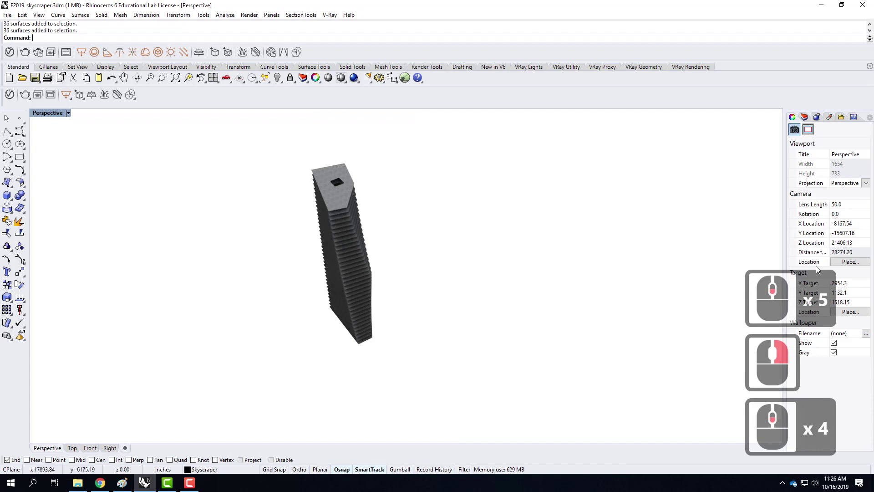
{"action": "left_click", "coordinate": [805, 117]}
{"action": "left_click", "coordinate": [834, 166]}
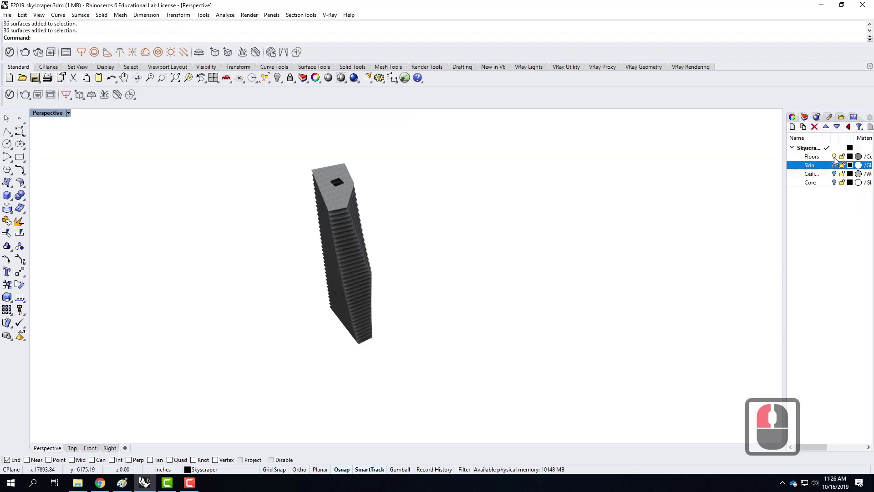
{"action": "left_click", "coordinate": [835, 173]}
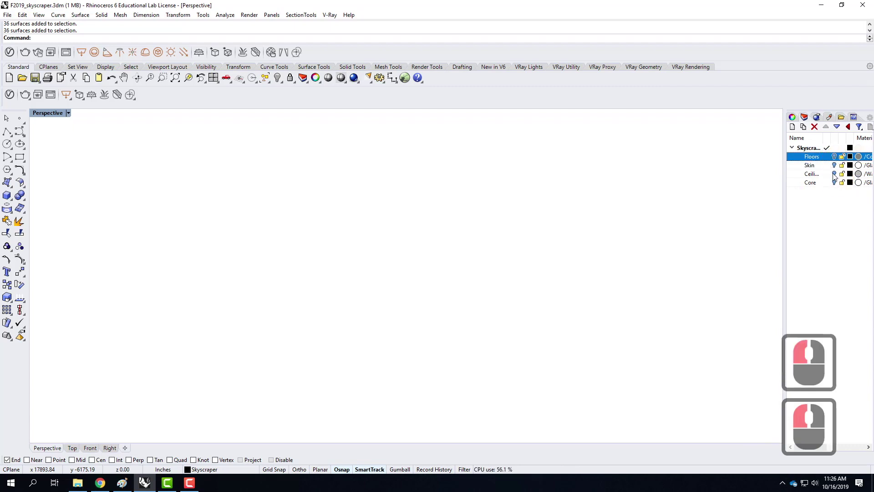
{"action": "left_click", "coordinate": [834, 174]}
{"action": "scroll", "coordinate": [358, 182], "scroll_direction": "up", "scroll_amount": 5}
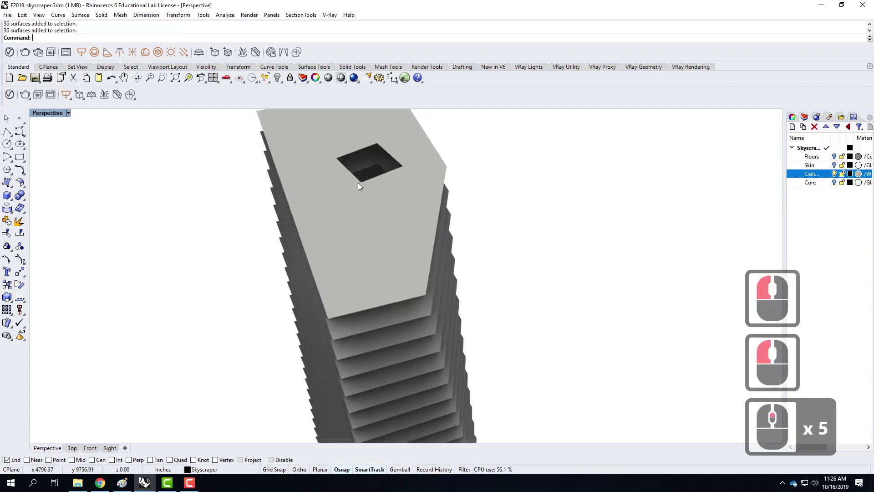
{"action": "scroll", "coordinate": [356, 218], "scroll_direction": "up", "scroll_amount": 4}
{"action": "scroll", "coordinate": [356, 219], "scroll_direction": "down", "scroll_amount": 7}
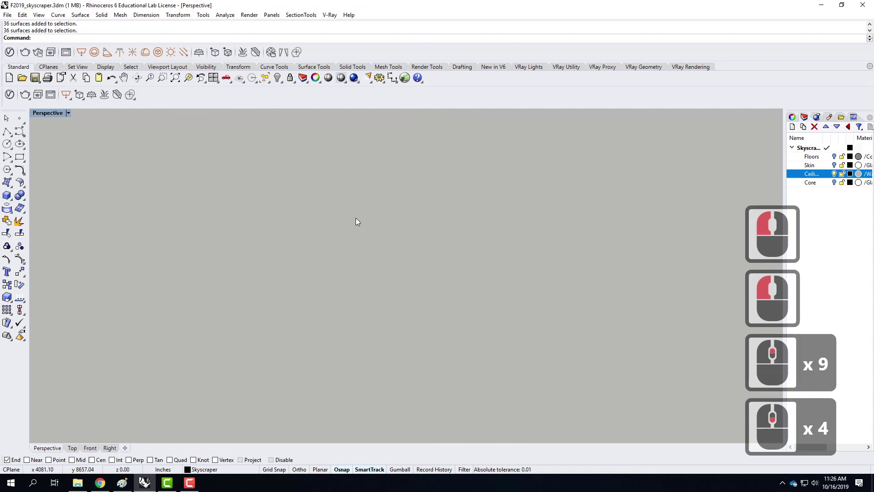
Turn on the Core layer and turn off the Ceilings layer to show the core on its own
{"action": "left_click", "coordinate": [835, 182]}
{"action": "left_click", "coordinate": [834, 174]}
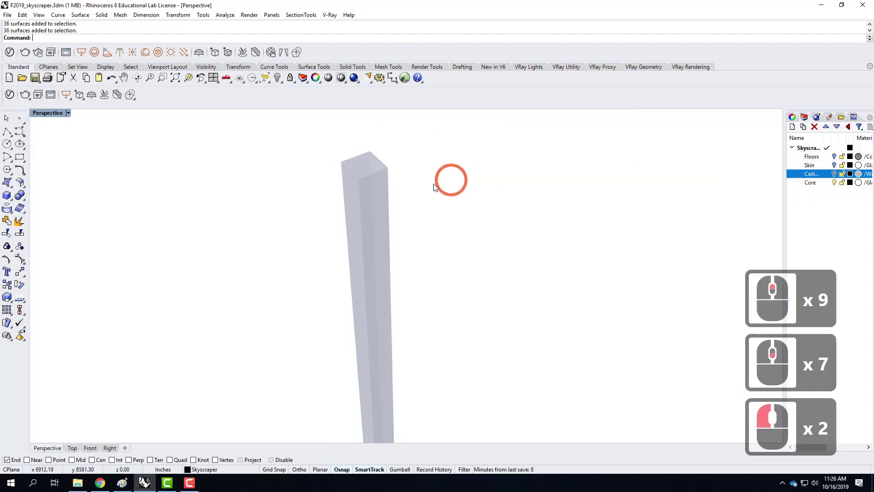
{"action": "scroll", "coordinate": [380, 180], "scroll_direction": "up", "scroll_amount": 2}
{"action": "scroll", "coordinate": [380, 180], "scroll_direction": "up", "scroll_amount": 1}
Select the core polysurface and apply the Concrete_Simple_C01_2m material to the Core layer
{"action": "left_click", "coordinate": [374, 192]}
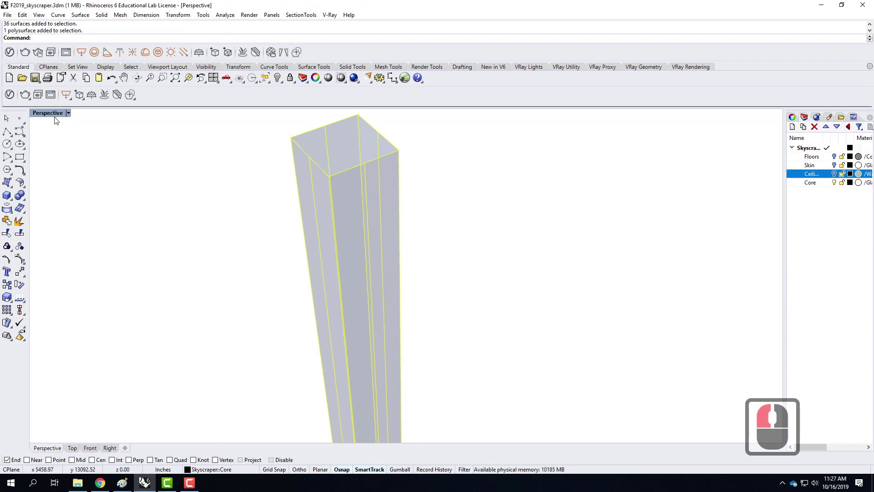
{"action": "left_click", "coordinate": [9, 94]}
{"action": "left_click", "coordinate": [416, 304]}
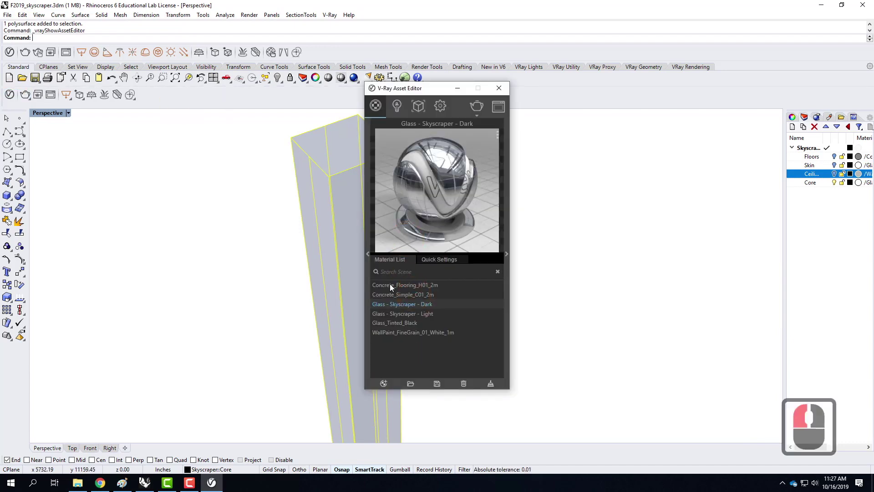
{"action": "left_click", "coordinate": [395, 295]}
{"action": "right_click", "coordinate": [395, 295]}
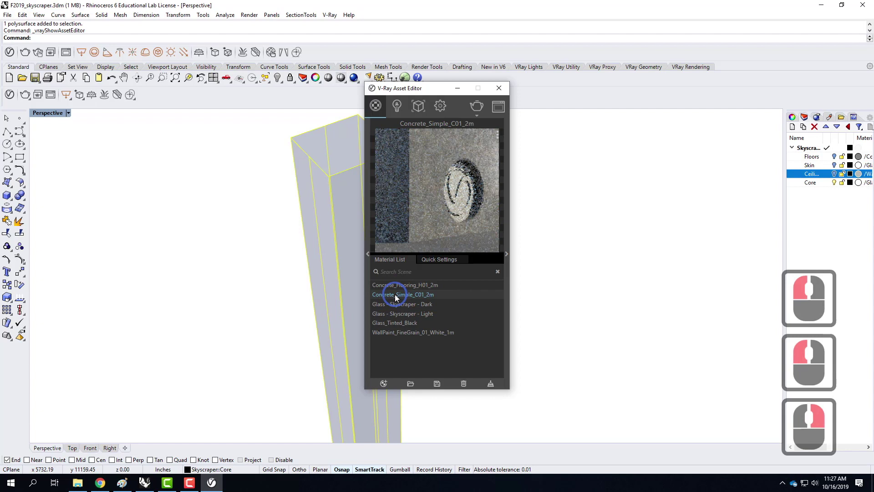
{"action": "mouse_move", "coordinate": [441, 216]}
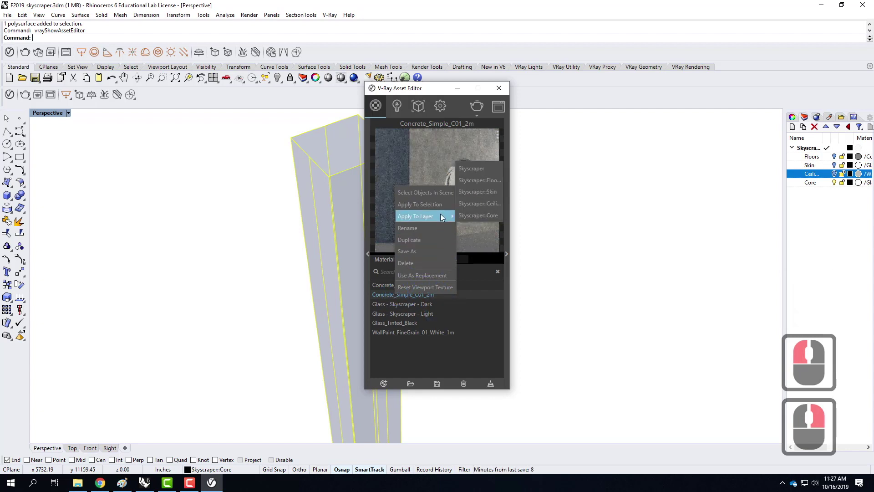
{"action": "left_click", "coordinate": [478, 216]}
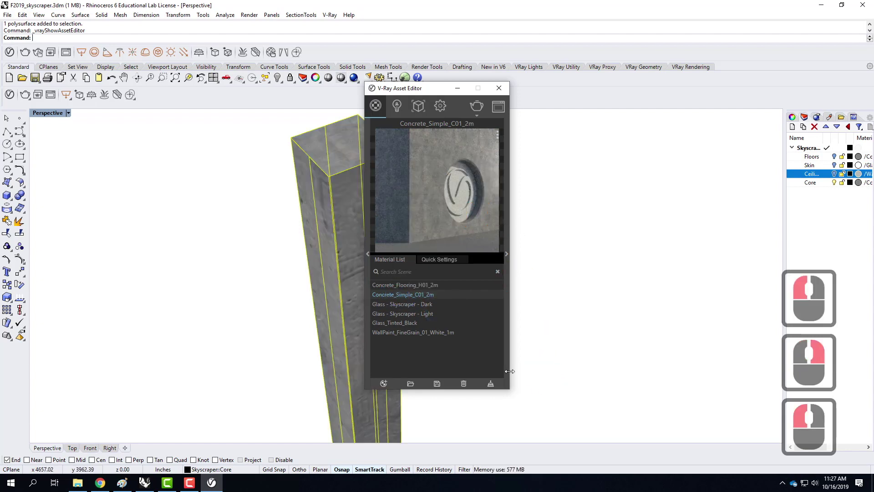
{"action": "left_click", "coordinate": [499, 88]}
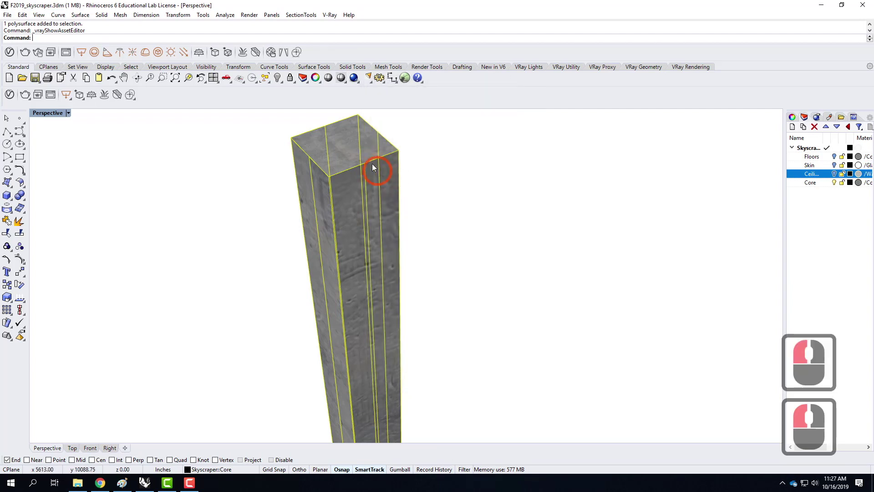
Apply capped box mapping to the core using its bounding box and World coordinates
{"action": "left_click", "coordinate": [794, 118]}
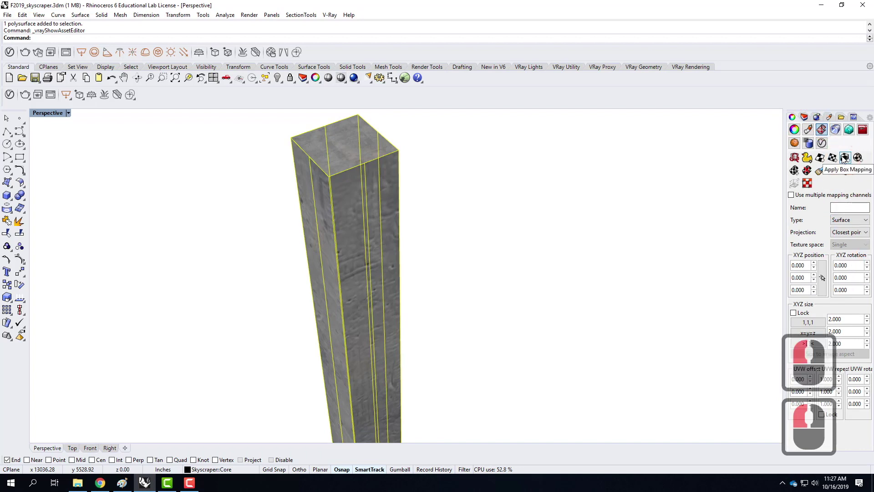
{"action": "left_click", "coordinate": [822, 130]}
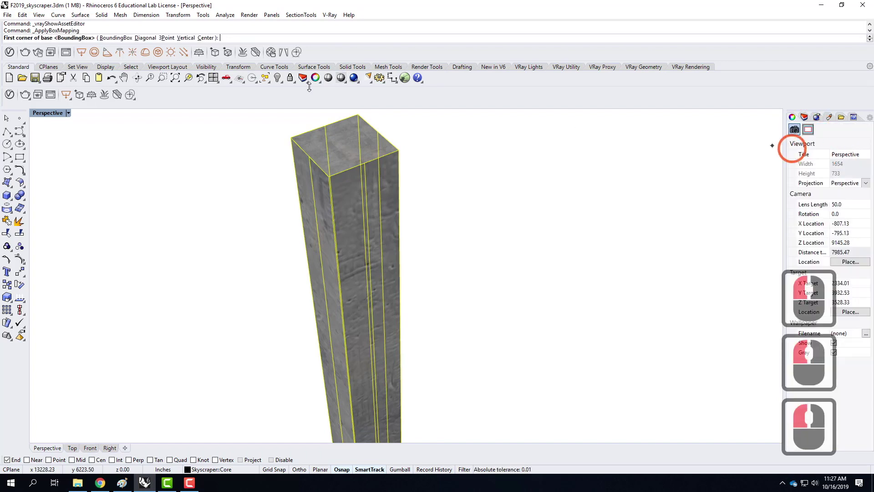
{"action": "left_click", "coordinate": [116, 41]}
{"action": "left_click", "coordinate": [102, 38]}
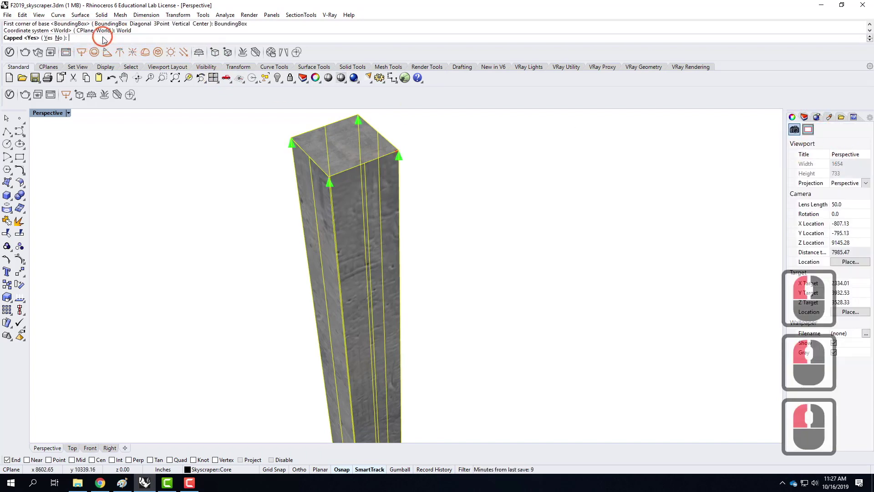
{"action": "left_click", "coordinate": [49, 37]}
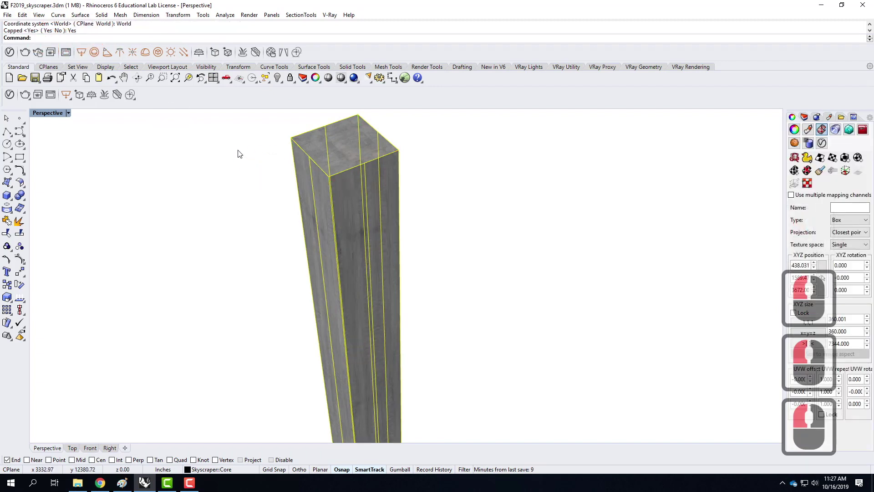
Equalize the core mapping's XYZ size with x=y=z, then lock its UVW repeat values together and set them to 10
{"action": "left_click", "coordinate": [814, 335]}
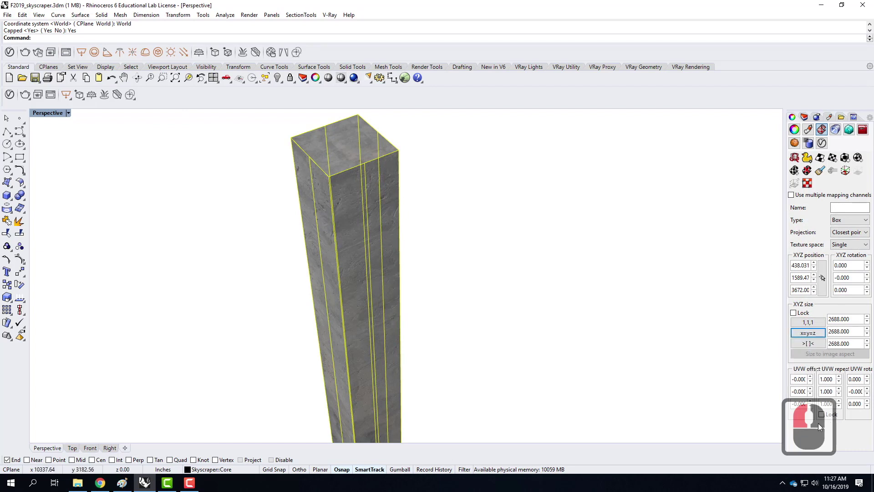
{"action": "left_click", "coordinate": [830, 385]}
{"action": "double_click", "coordinate": [829, 379]}
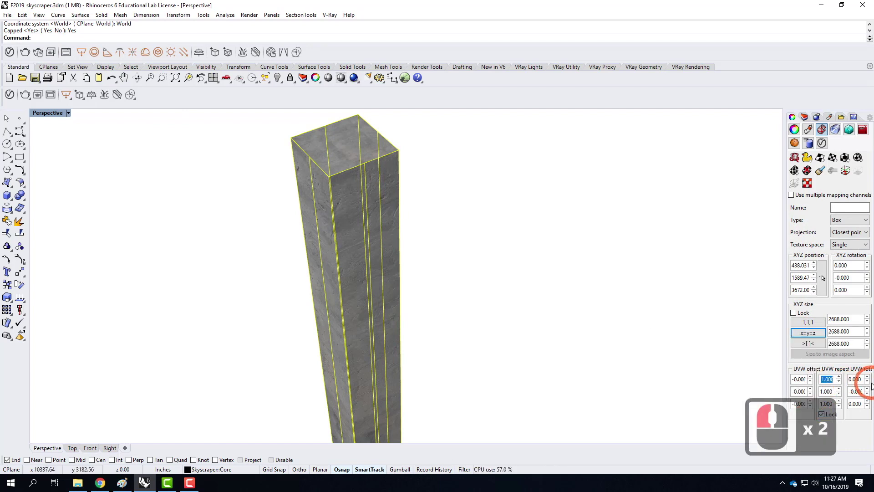
{"action": "type", "text": "10"}
{"action": "key", "text": "Return"}
{"action": "scroll", "coordinate": [355, 176], "scroll_direction": "up", "scroll_amount": 4}
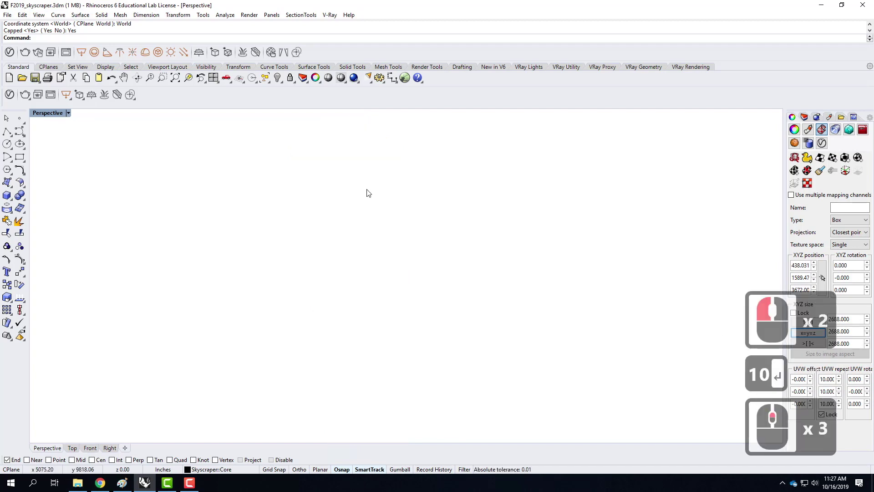
{"action": "scroll", "coordinate": [373, 213], "scroll_direction": "down", "scroll_amount": 3}
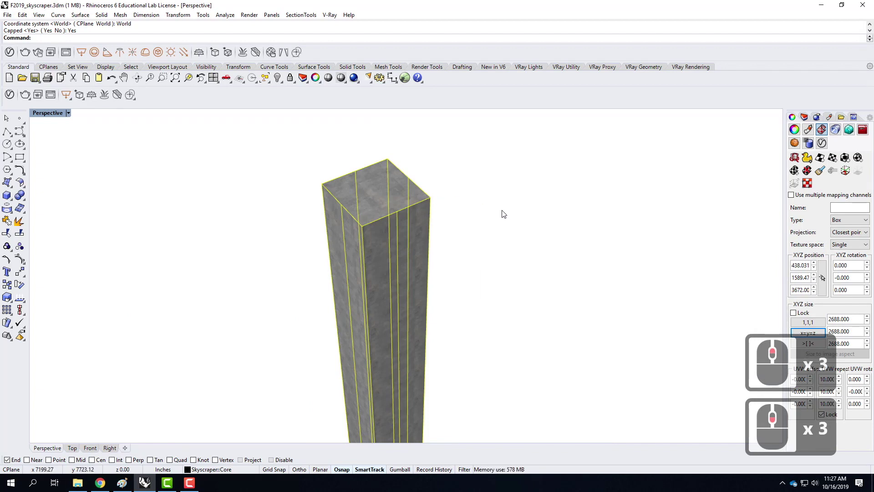
{"action": "scroll", "coordinate": [506, 213], "scroll_direction": "down", "scroll_amount": 2}
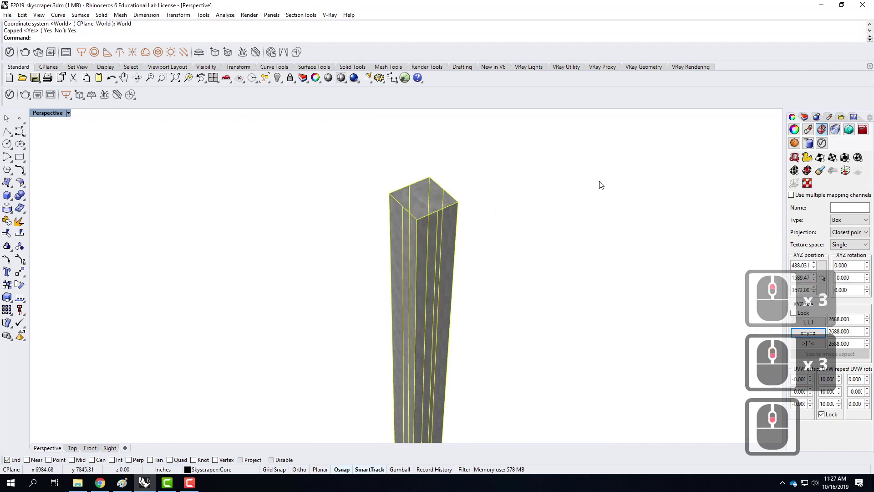
Turn on the Floors, Skin and Ceilings layers to show the whole skyscraper
{"action": "left_click", "coordinate": [805, 117]}
{"action": "left_click", "coordinate": [834, 156]}
{"action": "left_click", "coordinate": [834, 165]}
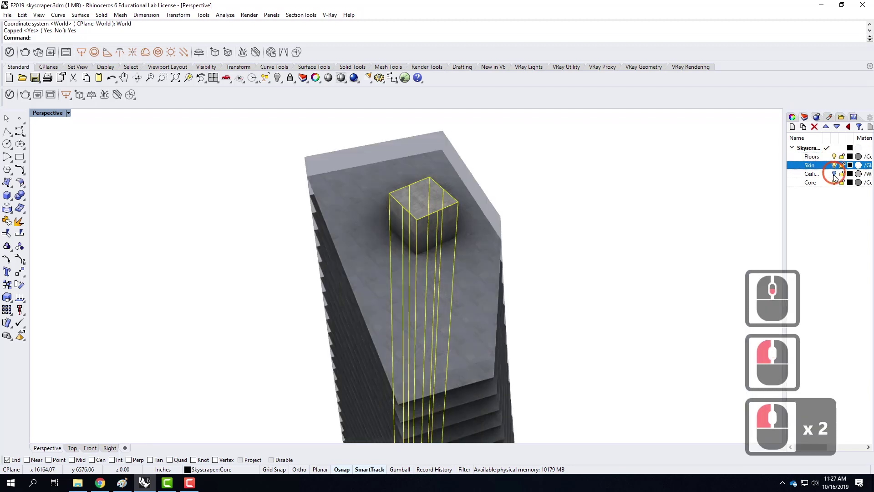
{"action": "left_click", "coordinate": [835, 174]}
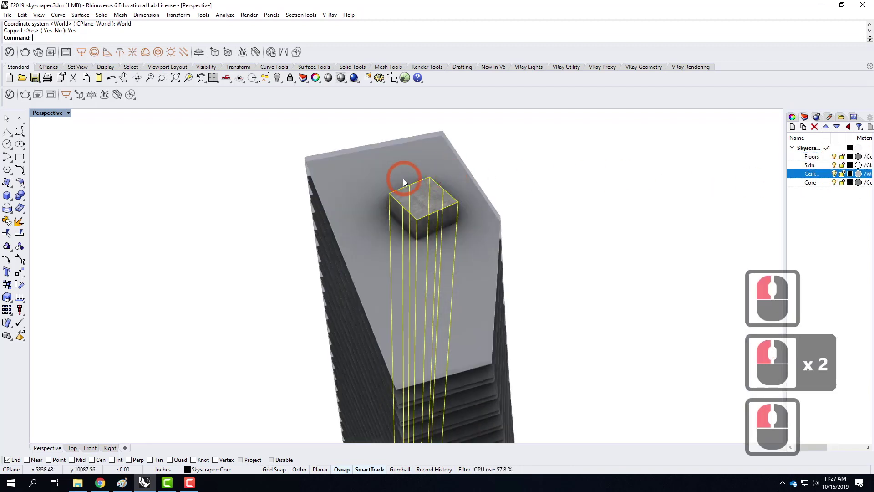
{"action": "scroll", "coordinate": [483, 240], "scroll_direction": "down", "scroll_amount": 3}
{"action": "right_click_drag", "start_coordinate": [483, 240], "coordinate": [383, 130]}
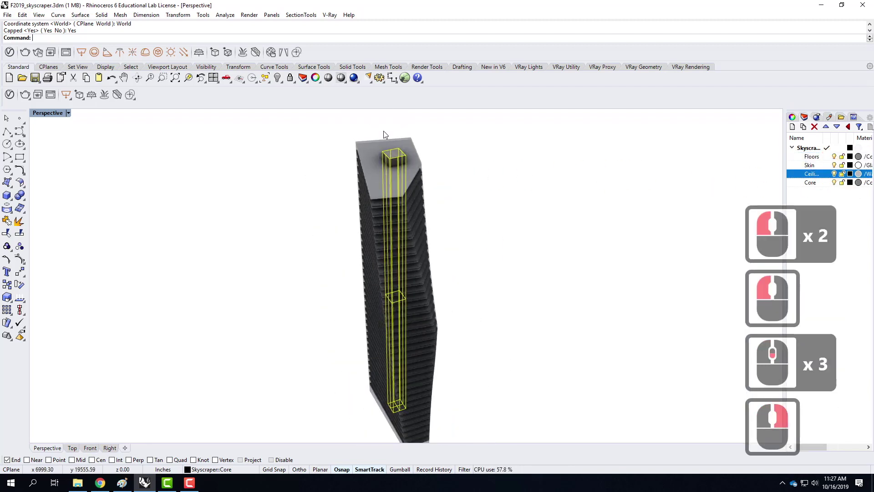
{"action": "scroll", "coordinate": [377, 159], "scroll_direction": "up", "scroll_amount": 1}
Select the tower's skin polysurface and explode it into separate surfaces
{"action": "left_click", "coordinate": [364, 142]}
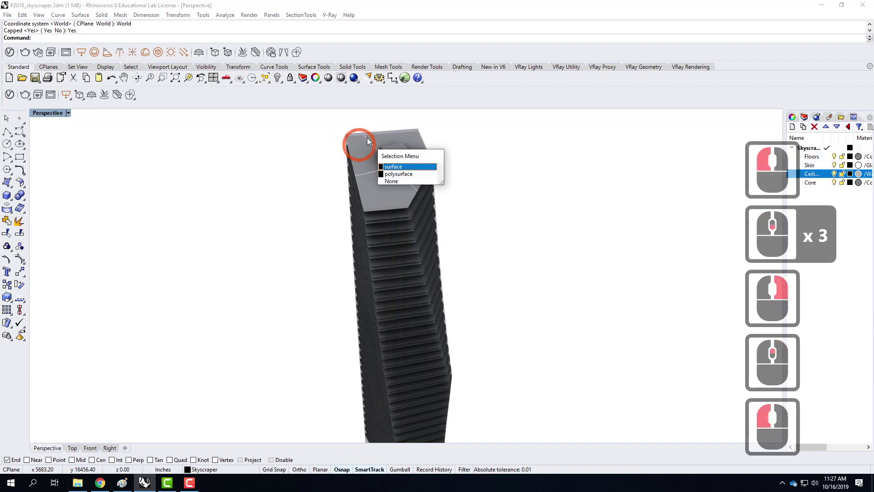
{"action": "left_click", "coordinate": [394, 167]}
{"action": "scroll", "coordinate": [415, 204], "scroll_direction": "up", "scroll_amount": 2}
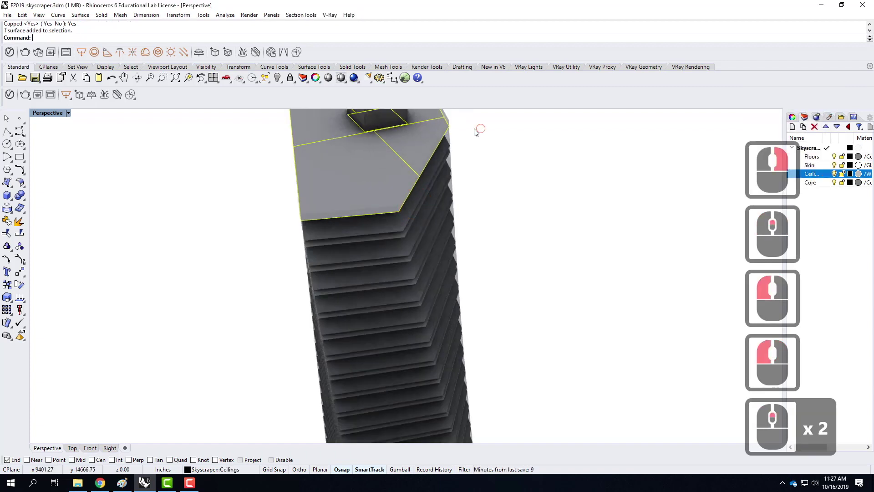
{"action": "left_click", "coordinate": [448, 123]}
{"action": "left_click", "coordinate": [449, 120]}
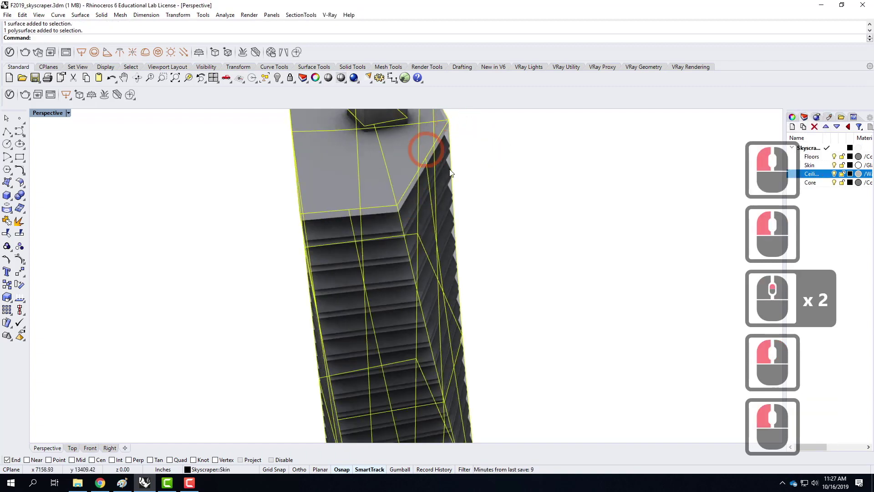
{"action": "scroll", "coordinate": [428, 215], "scroll_direction": "down", "scroll_amount": 2}
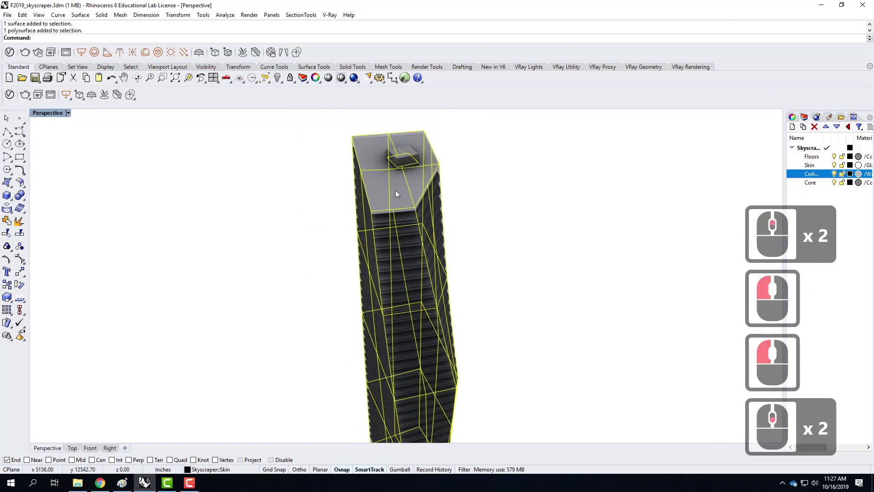
{"action": "type", "text": "explode"}
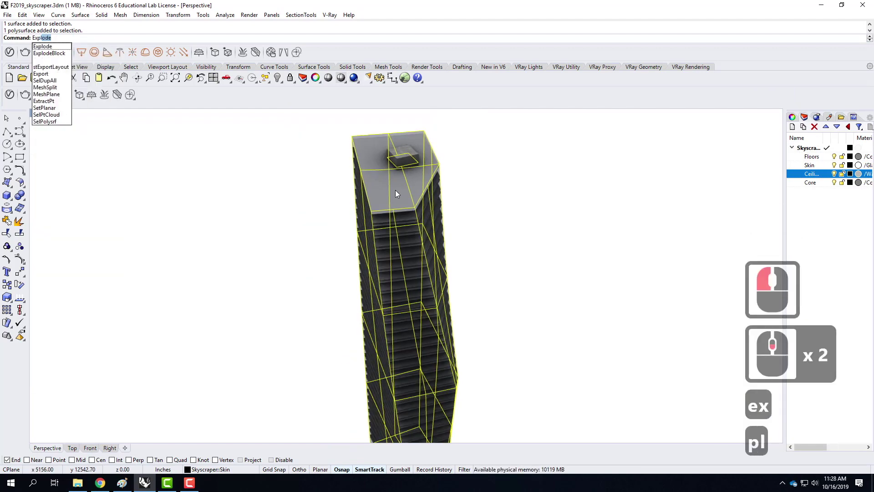
{"action": "key", "text": "Return"}
Move the skin's top cap surface at the roof to the Floors layer
{"action": "left_click", "coordinate": [384, 165]}
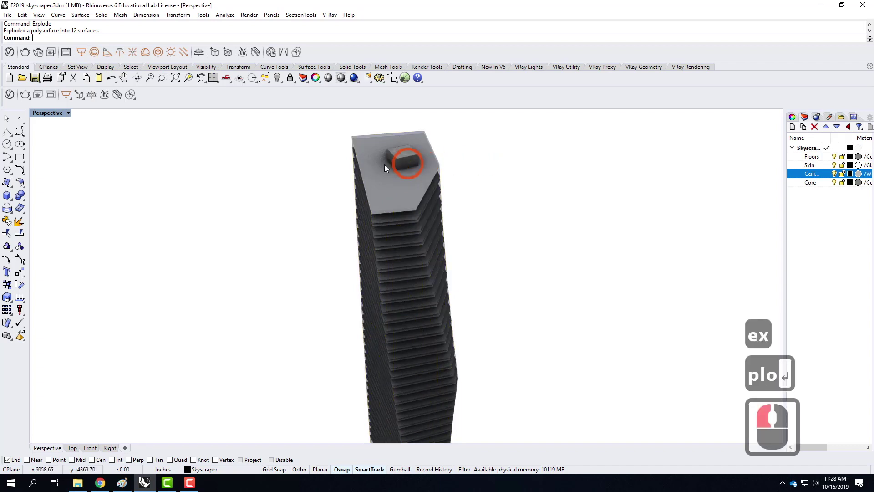
{"action": "left_click", "coordinate": [386, 167]}
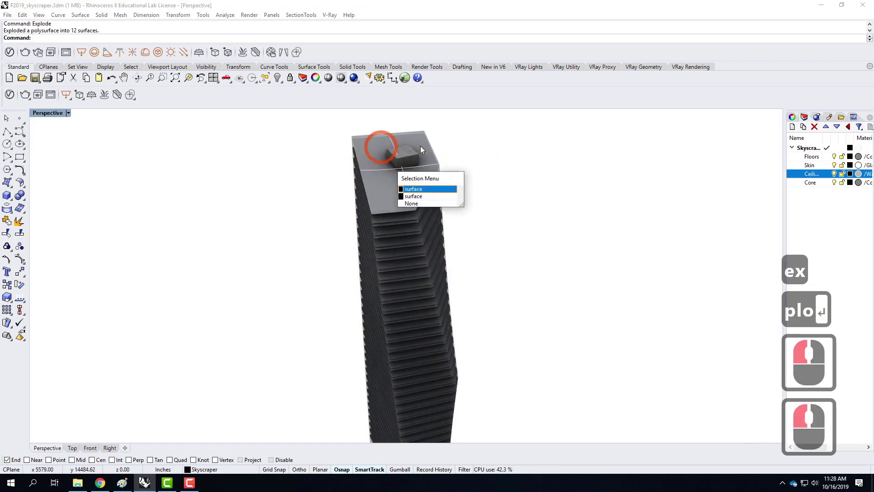
{"action": "left_click", "coordinate": [430, 189]}
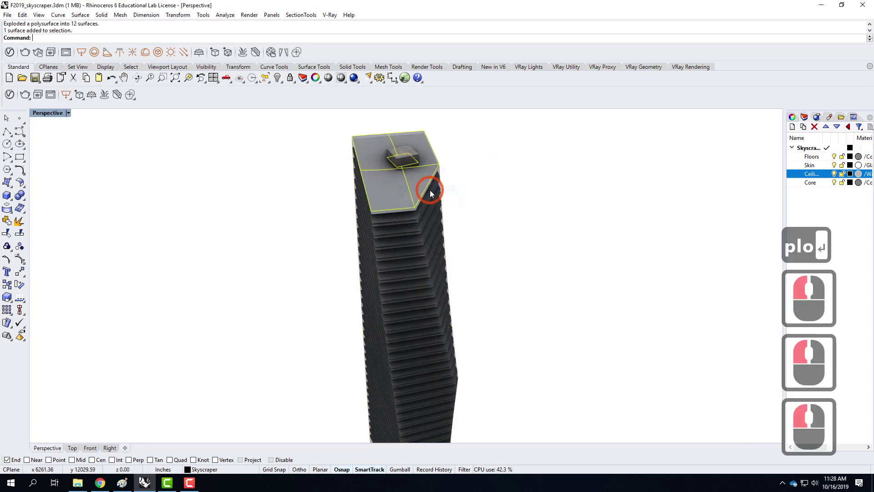
{"action": "right_click", "coordinate": [814, 156]}
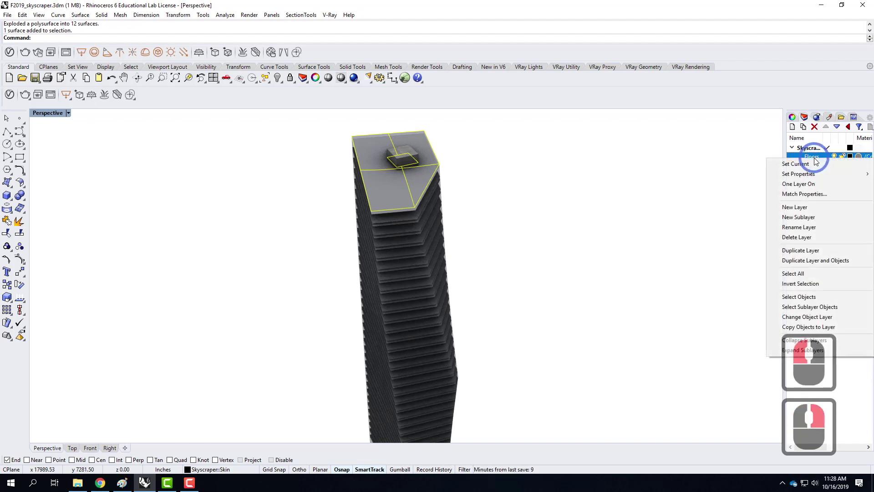
{"action": "left_click", "coordinate": [823, 317]}
{"action": "left_click", "coordinate": [521, 180]}
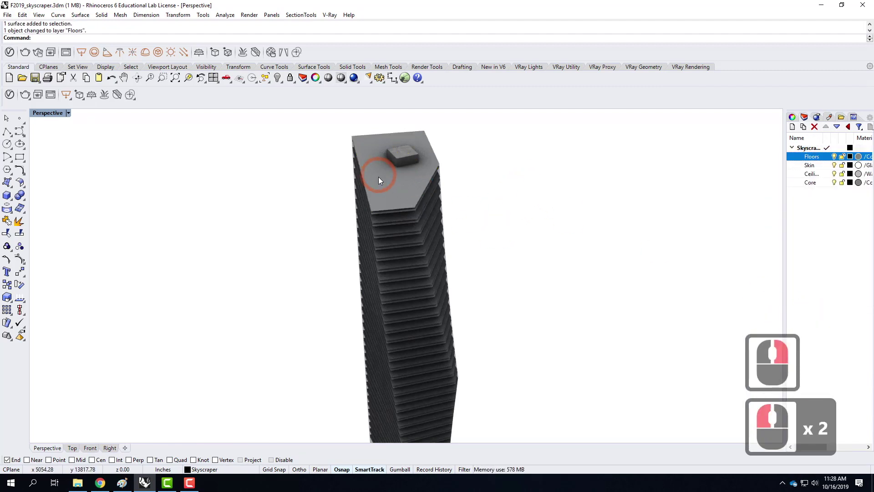
{"action": "scroll", "coordinate": [389, 183], "scroll_direction": "up", "scroll_amount": 3}
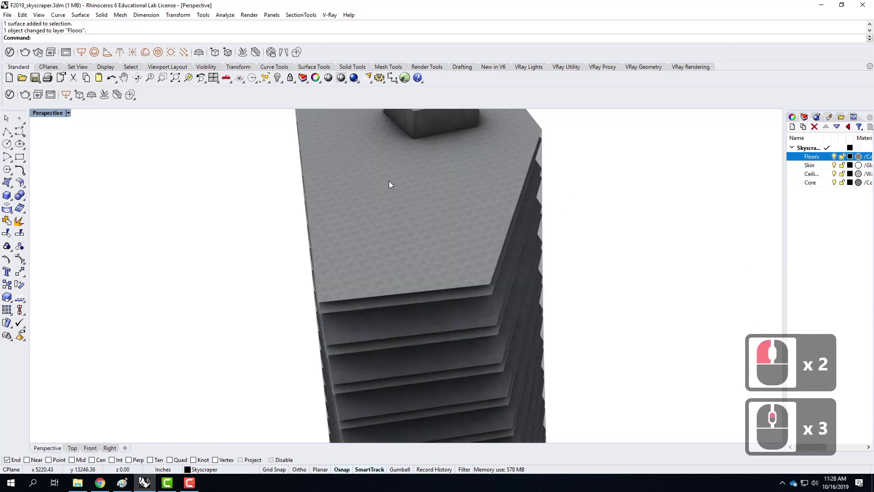
Move the skin's bottom cap surface at the tower's base to the Floors layer
{"action": "scroll", "coordinate": [388, 178], "scroll_direction": "down", "scroll_amount": 8}
{"action": "scroll", "coordinate": [409, 358], "scroll_direction": "up", "scroll_amount": 2}
{"action": "scroll", "coordinate": [410, 359], "scroll_direction": "up", "scroll_amount": 10}
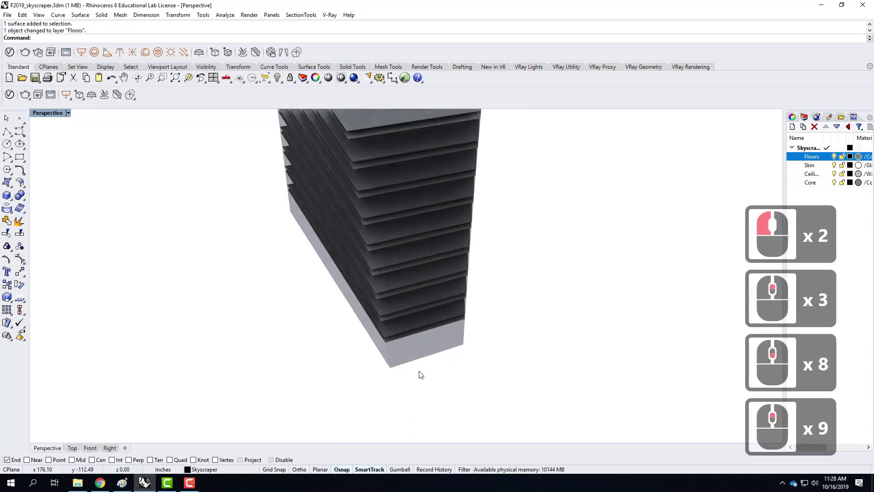
{"action": "left_click", "coordinate": [410, 327]}
{"action": "right_click", "coordinate": [527, 370]}
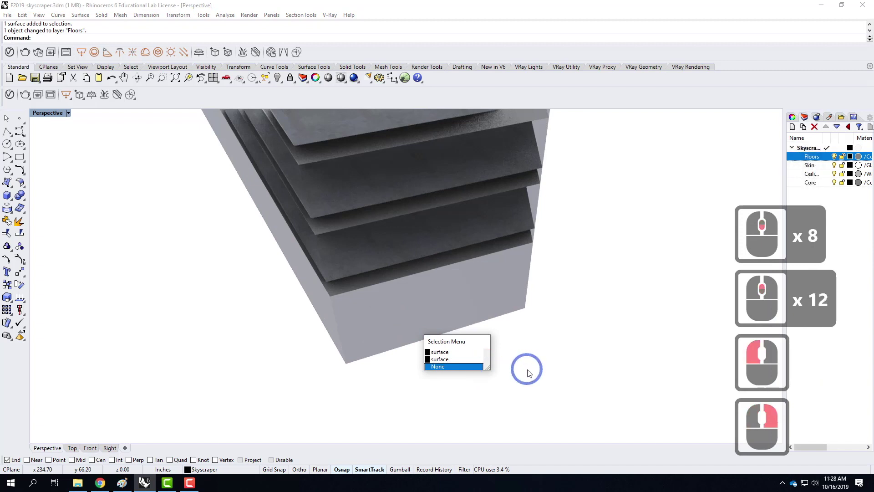
{"action": "left_click", "coordinate": [446, 361]}
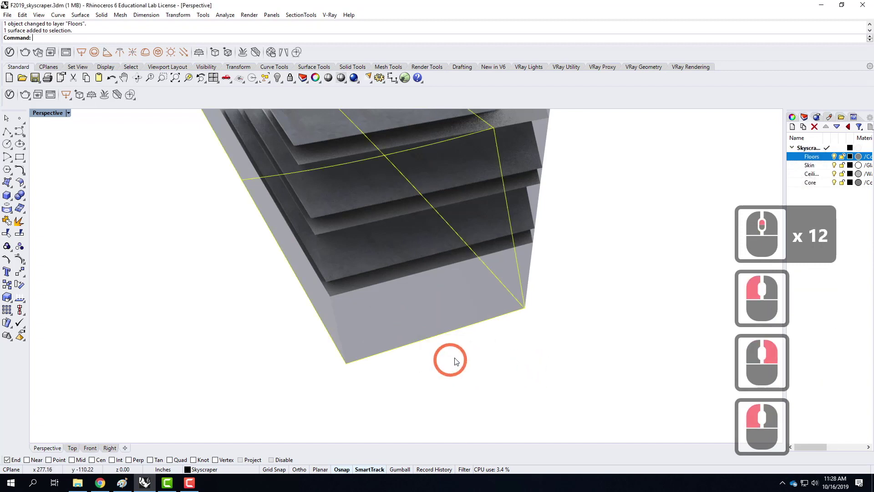
{"action": "right_click", "coordinate": [814, 157]}
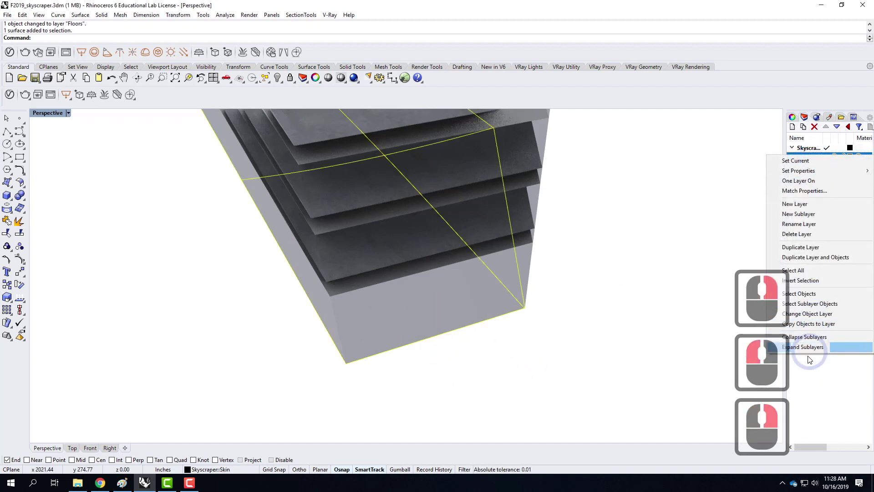
{"action": "left_click", "coordinate": [809, 314]}
{"action": "left_click", "coordinate": [710, 292]}
{"action": "scroll", "coordinate": [270, 304], "scroll_direction": "down", "scroll_amount": 5}
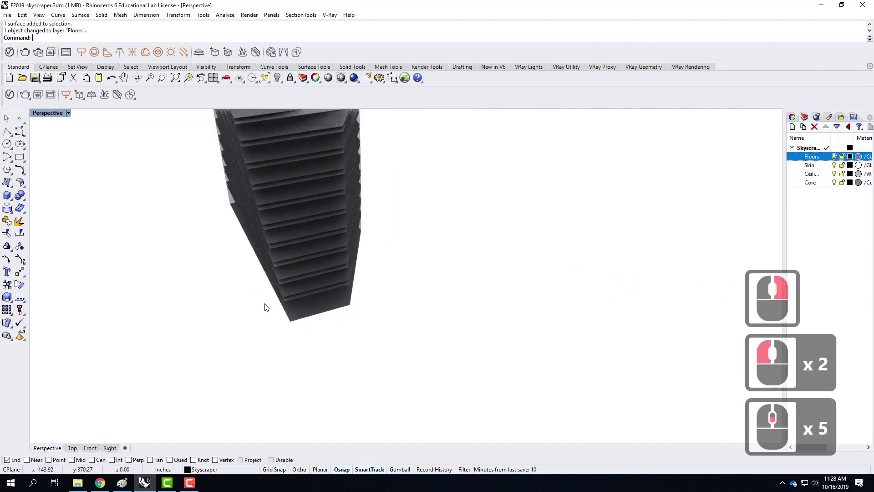
Change the perspective viewport to Shaded display with the whole tower in view and save the skyscraper file
{"action": "scroll", "coordinate": [266, 307], "scroll_direction": "down", "scroll_amount": 8}
{"action": "left_click", "coordinate": [69, 113]}
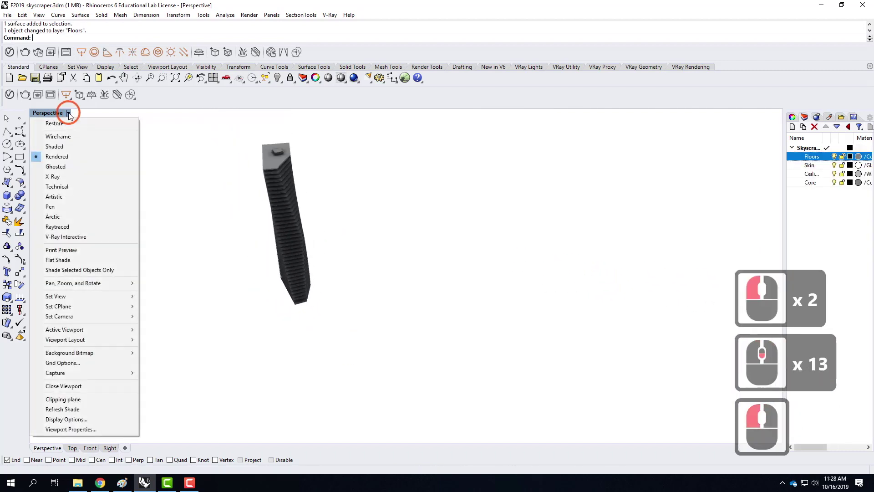
{"action": "left_click", "coordinate": [69, 146]}
{"action": "mouse_move", "coordinate": [390, 261]}
{"action": "right_mouse_down"}
{"action": "mouse_move", "coordinate": [385, 250]}
{"action": "mouse_move", "coordinate": [392, 276]}
{"action": "right_mouse_up"}
{"action": "left_click", "coordinate": [11, 16]}
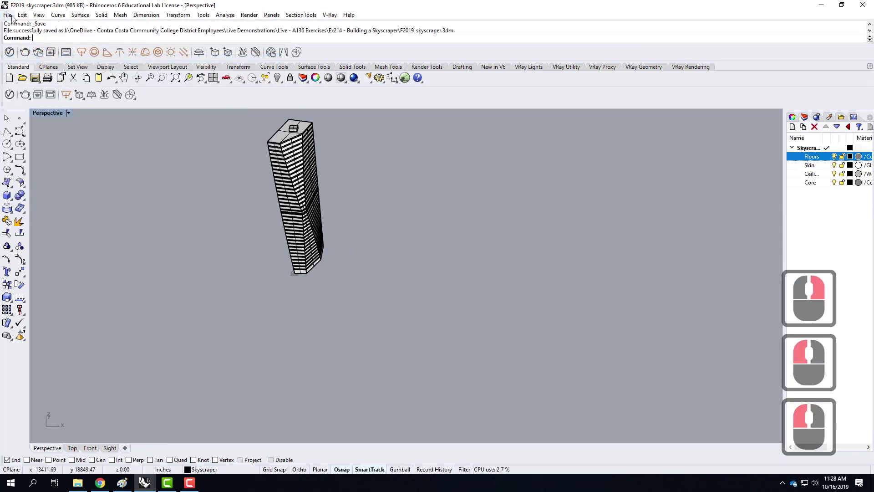
Save a copy of the model as F2019_skyscraper.3dm in the "Ex215 - Sun and Sky Systems" folder
{"action": "left_click", "coordinate": [8, 15]}
{"action": "left_click", "coordinate": [27, 89]}
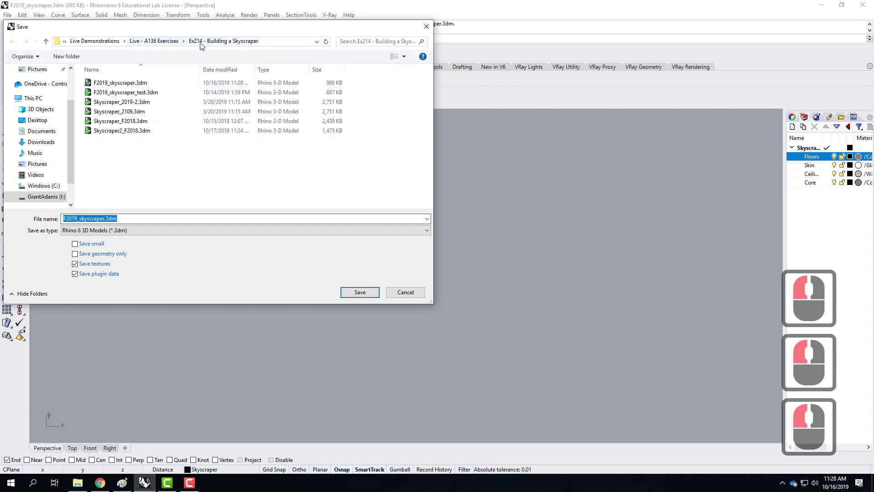
{"action": "left_click", "coordinate": [167, 41]}
{"action": "scroll", "coordinate": [126, 189], "scroll_direction": "down", "scroll_amount": 2}
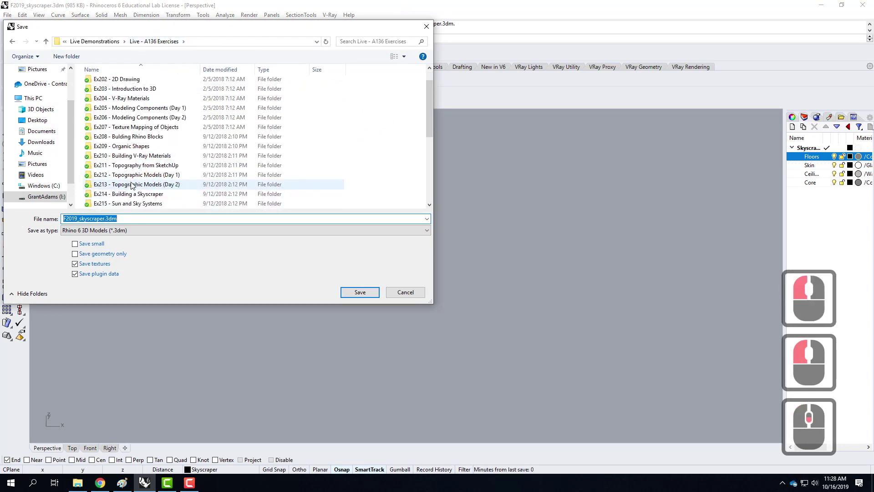
{"action": "double_click", "coordinate": [103, 205]}
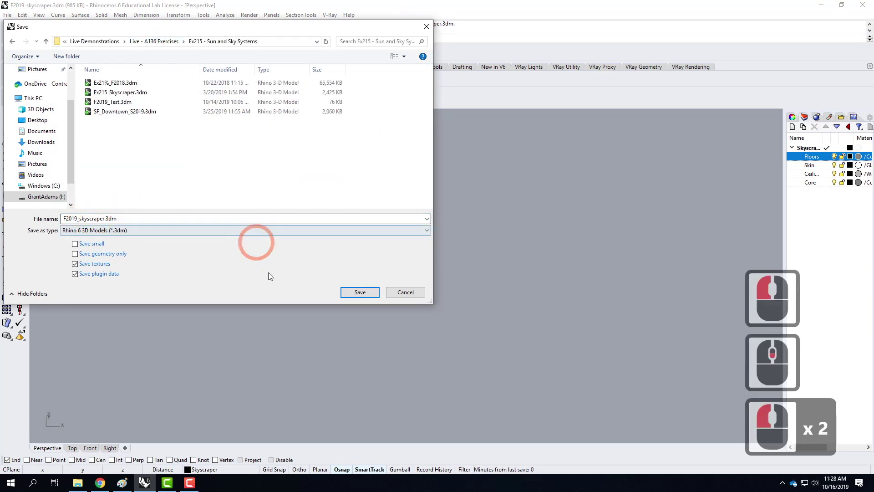
{"action": "left_click", "coordinate": [359, 291]}
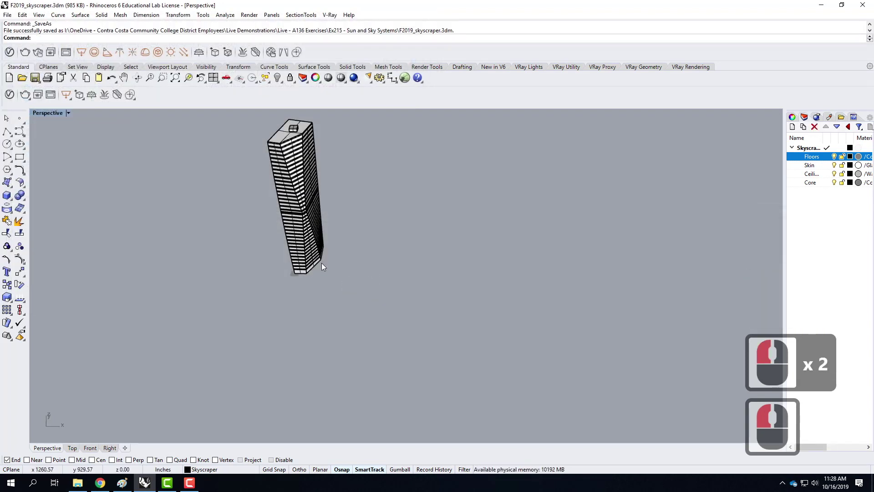
Switch to Chrome, review the Exercise 215 instructions and follow the SF Downtown download link in Part 2
{"action": "left_click", "coordinate": [106, 484]}
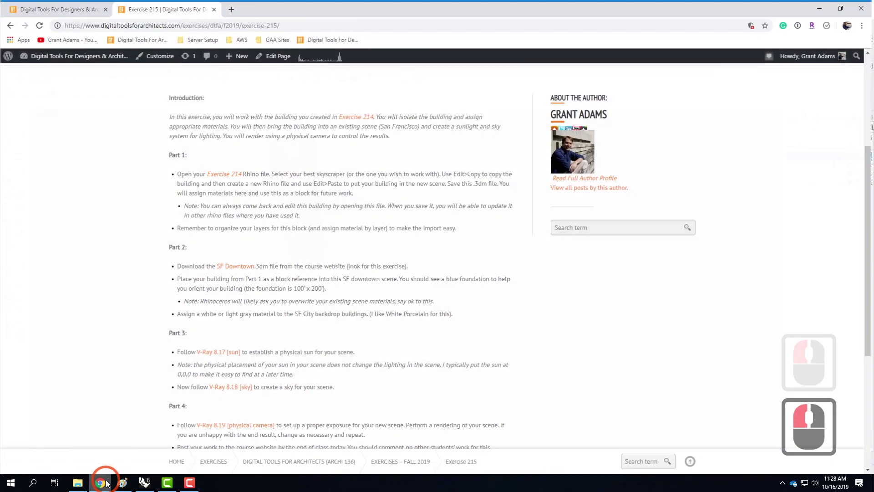
{"action": "scroll", "coordinate": [360, 204], "scroll_direction": "down", "scroll_amount": 3}
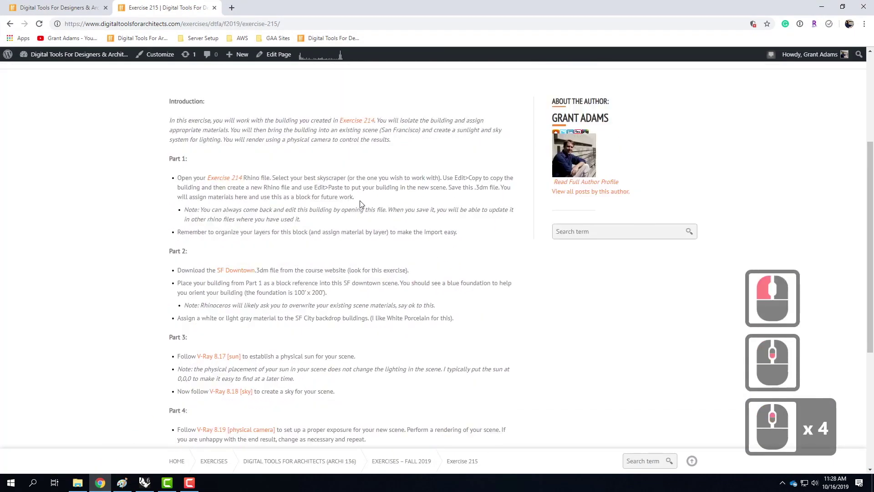
{"action": "scroll", "coordinate": [362, 204], "scroll_direction": "up", "scroll_amount": 6}
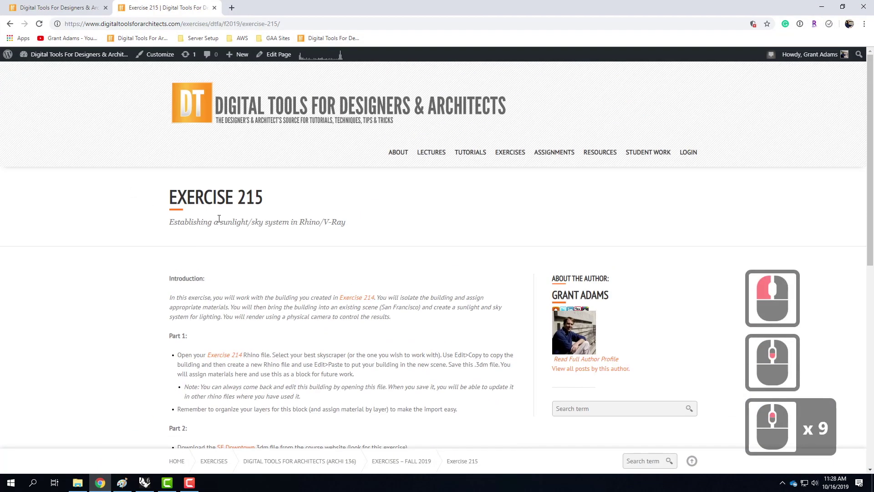
{"action": "scroll", "coordinate": [383, 161], "scroll_direction": "down", "scroll_amount": 5}
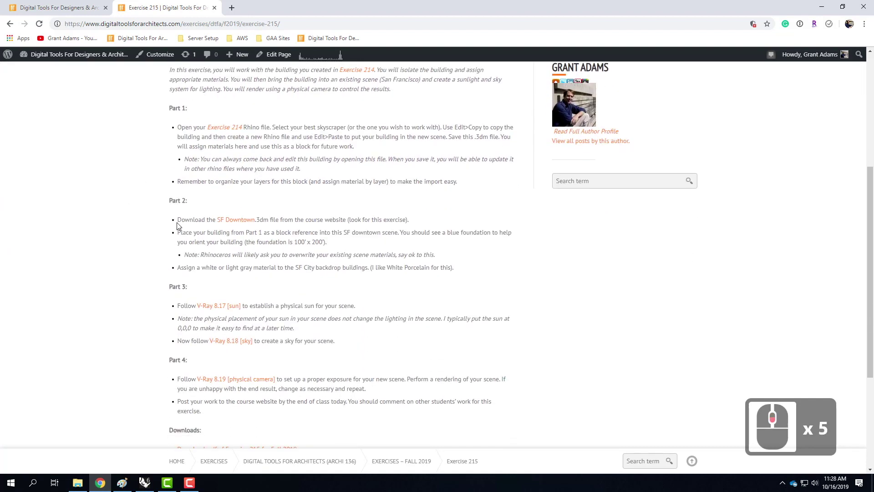
{"action": "left_click", "coordinate": [235, 223]}
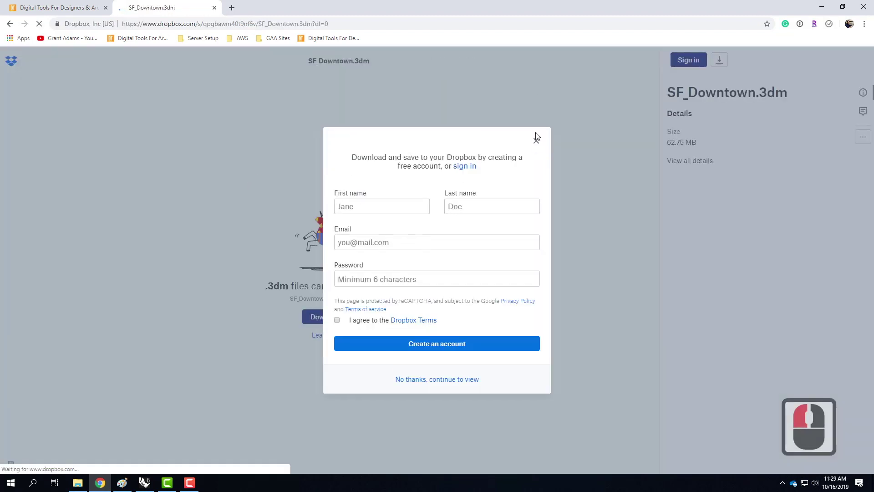
Dismiss the Dropbox sign-up prompt, download SF_Downtown.3dm directly and open the downloaded file in Rhino
{"action": "left_click", "coordinate": [537, 141]}
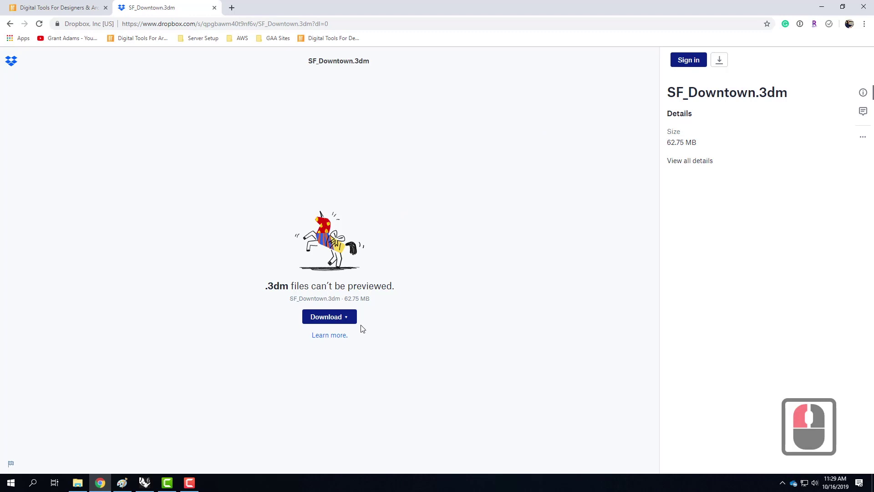
{"action": "left_click", "coordinate": [347, 320]}
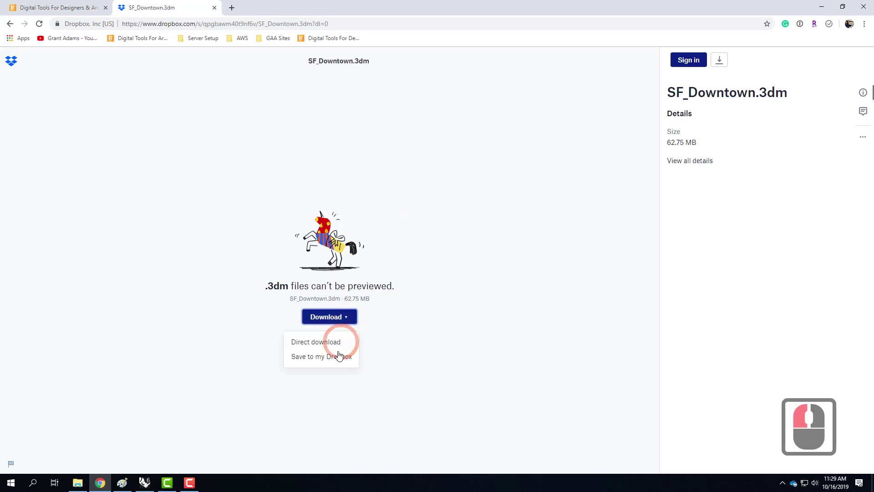
{"action": "left_click", "coordinate": [322, 342]}
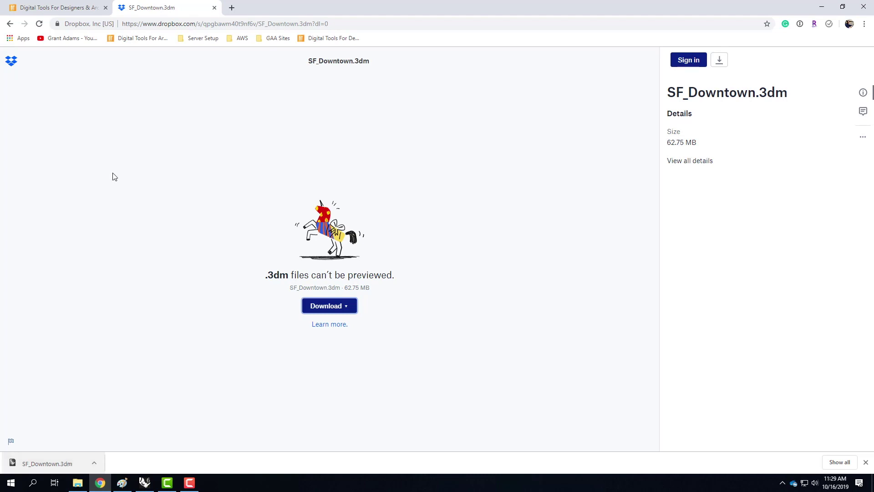
{"action": "left_click", "coordinate": [330, 307]}
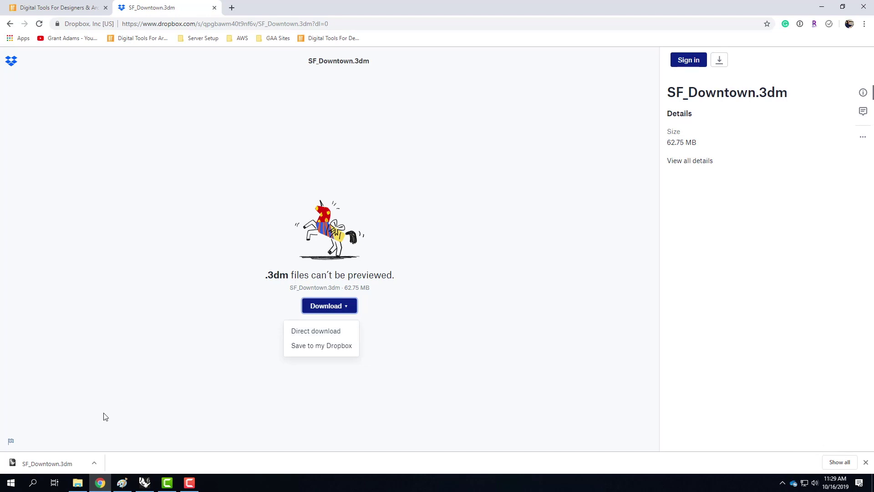
{"action": "left_click", "coordinate": [55, 463]}
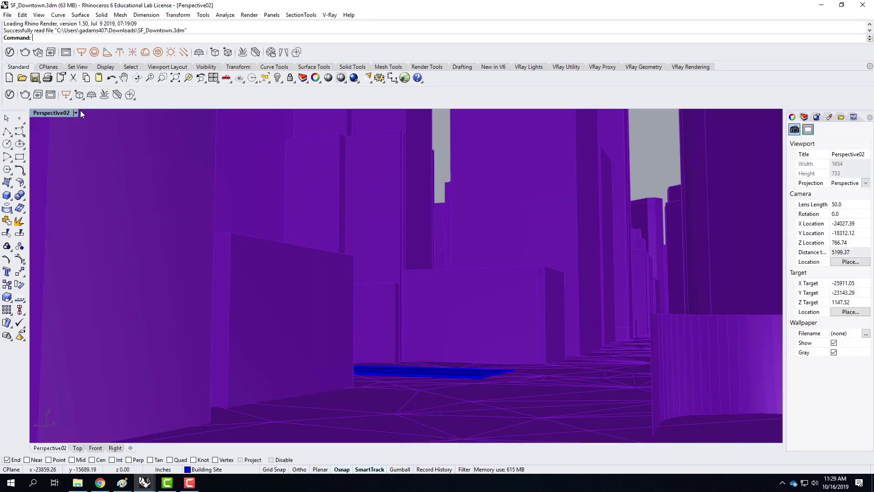
Examine the San Francisco city model from above and locate the blue building site among the downtown towers
{"action": "right_click_drag", "start_coordinate": [419, 208], "coordinate": [414, 293]}
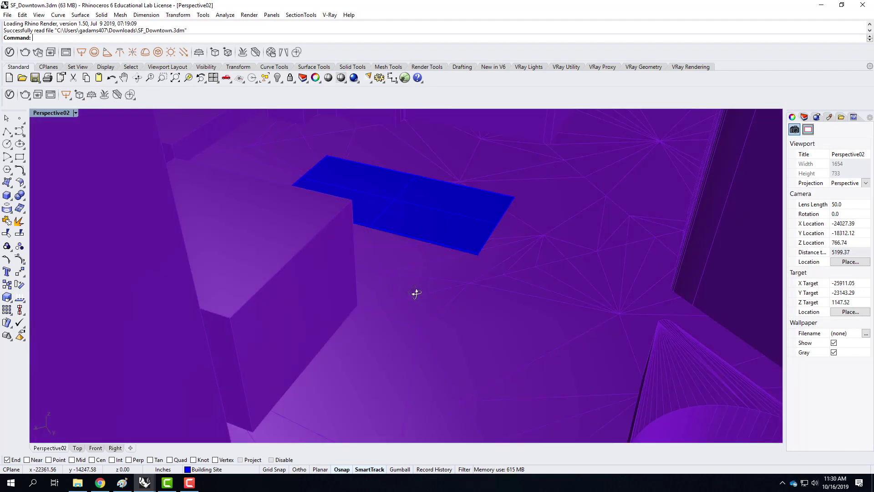
{"action": "scroll", "coordinate": [413, 294], "scroll_direction": "down", "scroll_amount": 19}
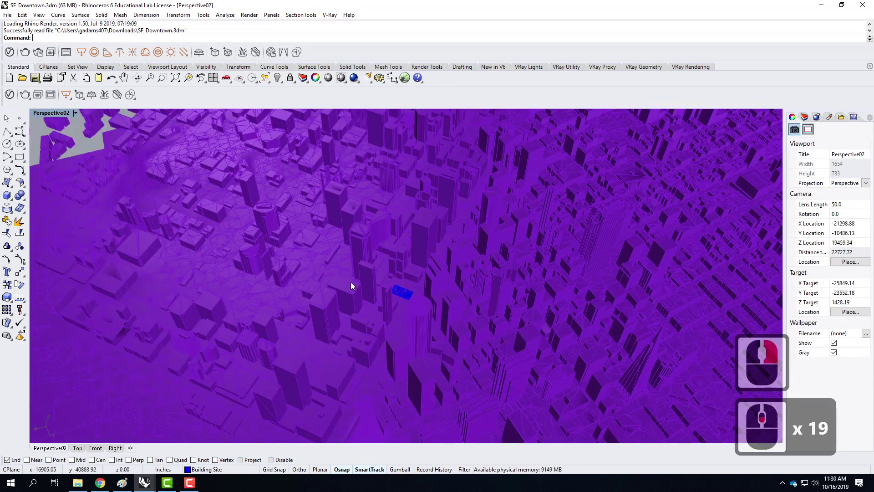
{"action": "scroll", "coordinate": [346, 280], "scroll_direction": "down", "scroll_amount": 4}
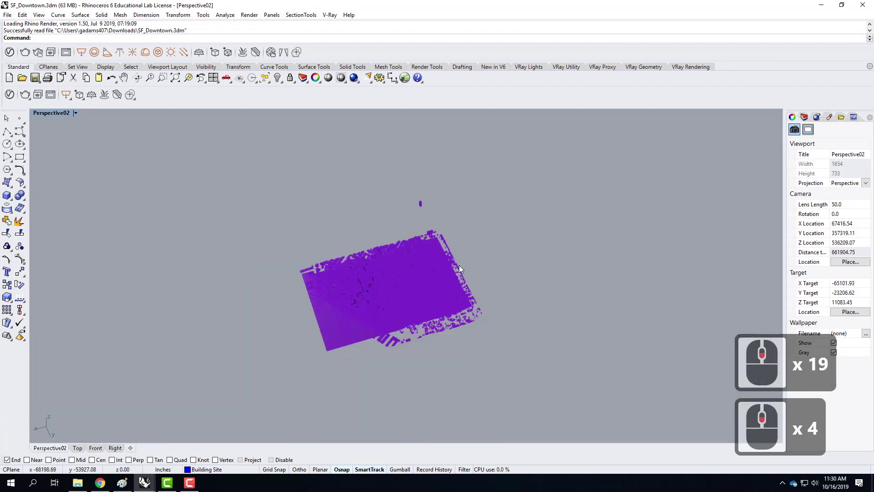
{"action": "scroll", "coordinate": [414, 273], "scroll_direction": "up", "scroll_amount": 1}
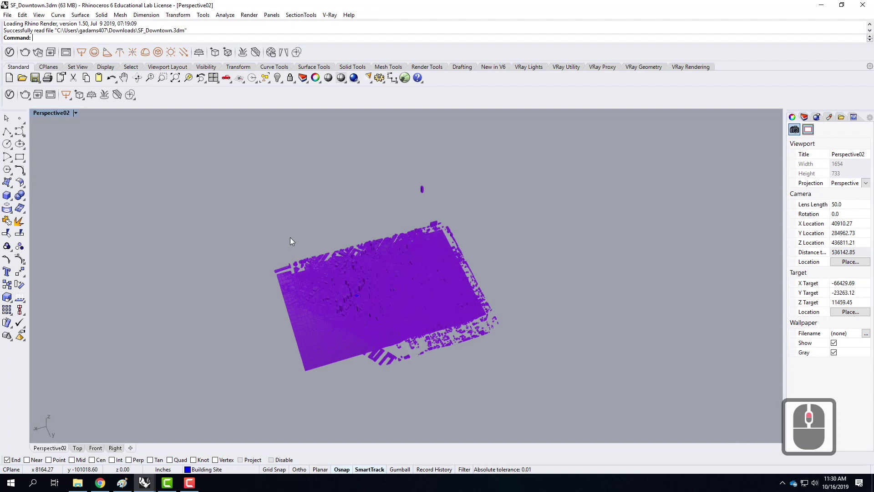
{"action": "scroll", "coordinate": [373, 299], "scroll_direction": "up", "scroll_amount": 4}
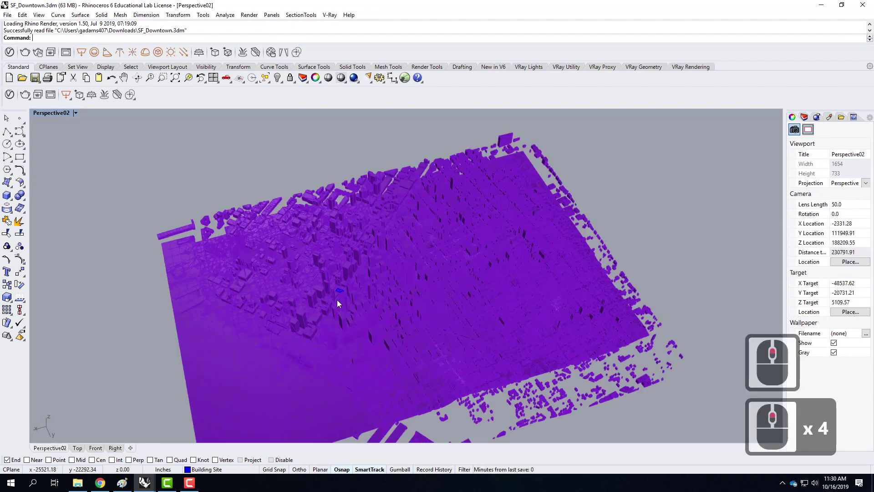
{"action": "scroll", "coordinate": [338, 300], "scroll_direction": "up", "scroll_amount": 3}
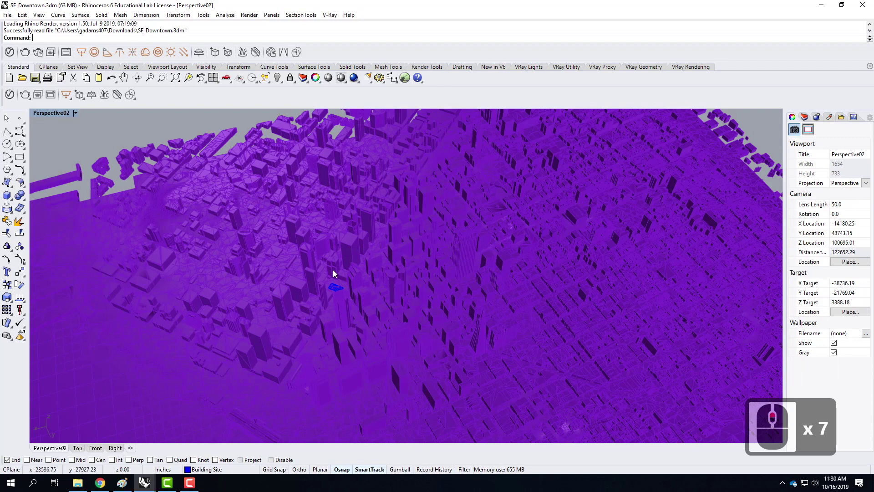
{"action": "scroll", "coordinate": [321, 259], "scroll_direction": "up", "scroll_amount": 2}
{"action": "scroll", "coordinate": [316, 296], "scroll_direction": "up", "scroll_amount": 3}
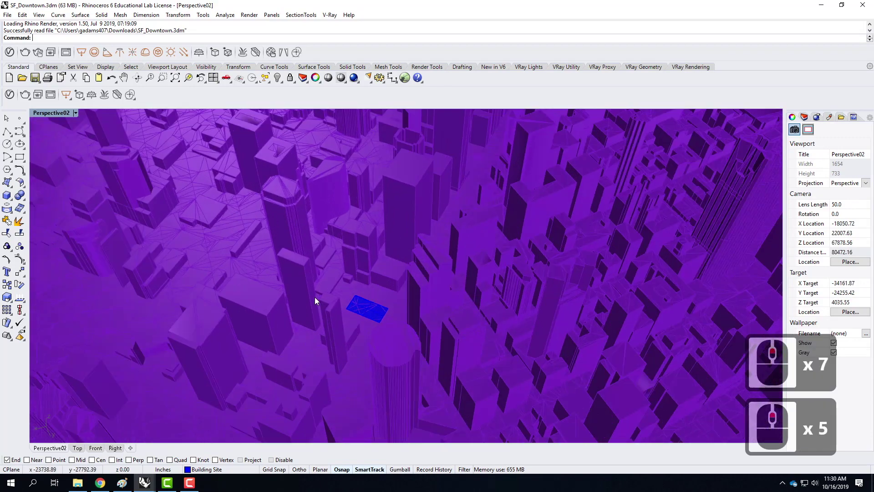
{"action": "scroll", "coordinate": [355, 290], "scroll_direction": "up", "scroll_amount": 2}
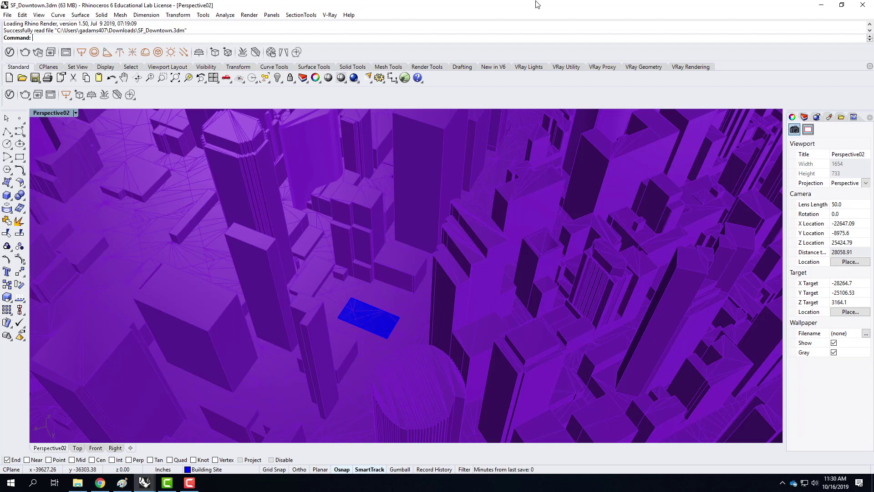
Show the scene's layers and check the SF Model and Building Site layers
{"action": "left_click", "coordinate": [805, 117]}
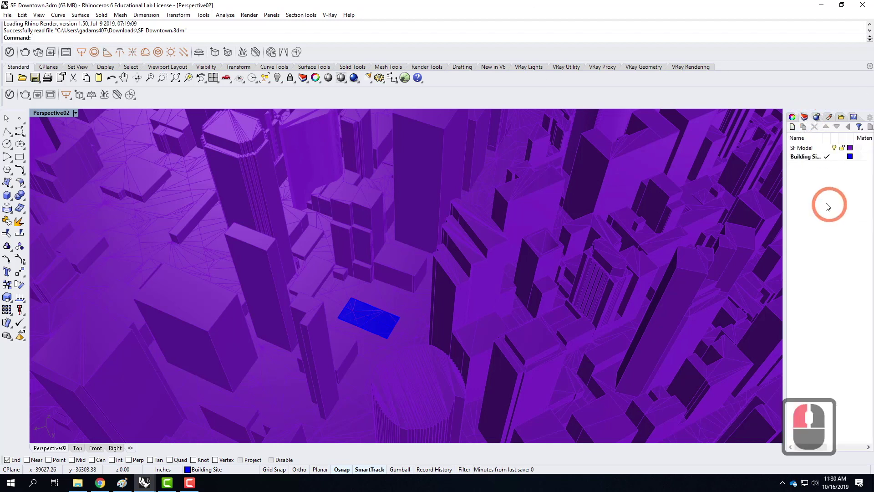
{"action": "left_click", "coordinate": [804, 148]}
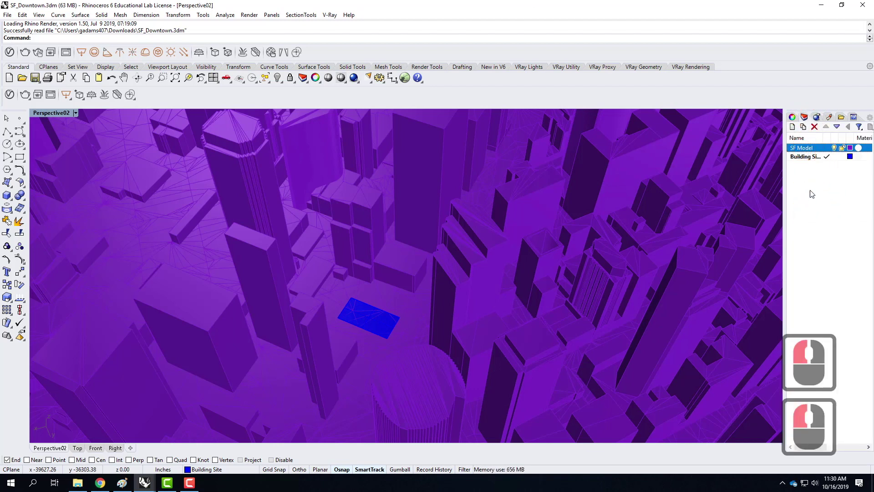
{"action": "left_click", "coordinate": [809, 157]}
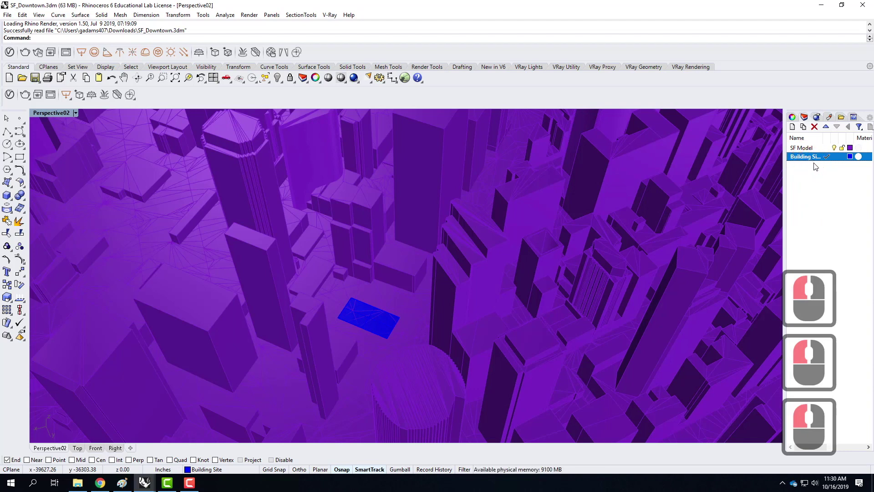
Inspect the blue building site up close and its surrounding buildings from street level and from above
{"action": "scroll", "coordinate": [373, 313], "scroll_direction": "up", "scroll_amount": 12}
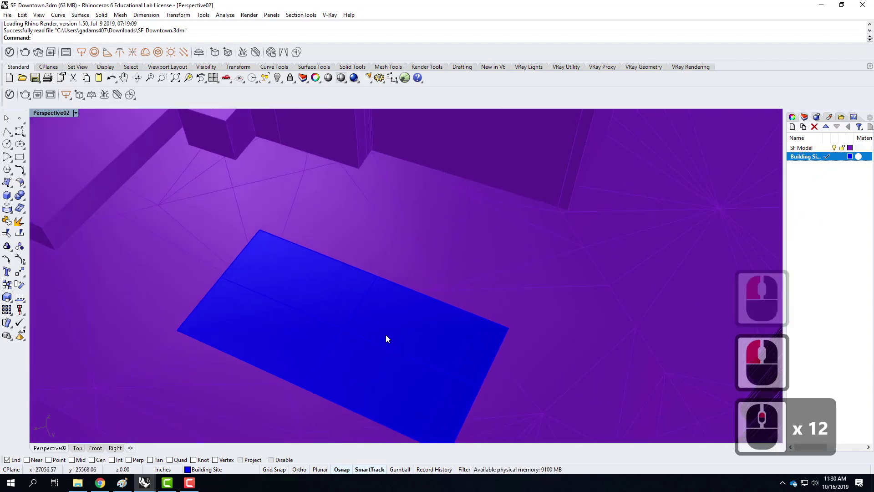
{"action": "right_click_drag", "start_coordinate": [373, 305], "coordinate": [412, 331]}
{"action": "scroll", "coordinate": [378, 305], "scroll_direction": "up", "scroll_amount": 4}
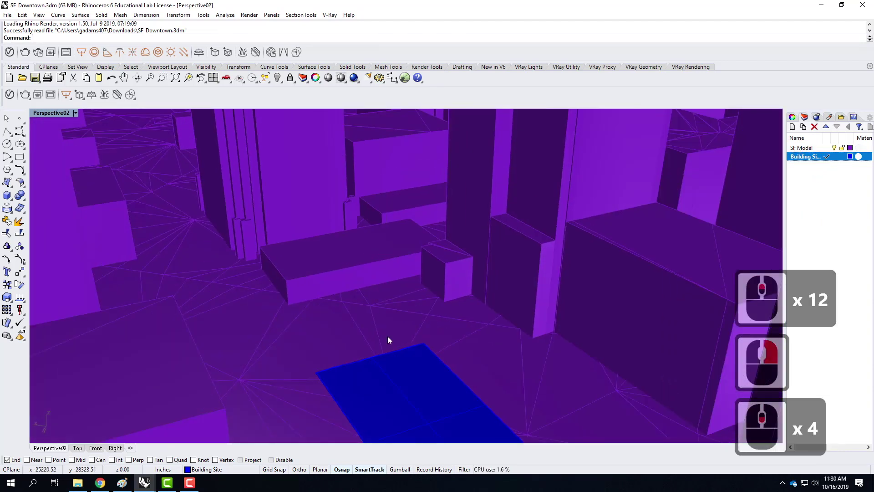
{"action": "scroll", "coordinate": [423, 425], "scroll_direction": "down", "scroll_amount": 3}
{"action": "scroll", "coordinate": [424, 421], "scroll_direction": "up", "scroll_amount": 2}
{"action": "scroll", "coordinate": [345, 208], "scroll_direction": "down", "scroll_amount": 5}
{"action": "scroll", "coordinate": [414, 363], "scroll_direction": "up", "scroll_amount": 3}
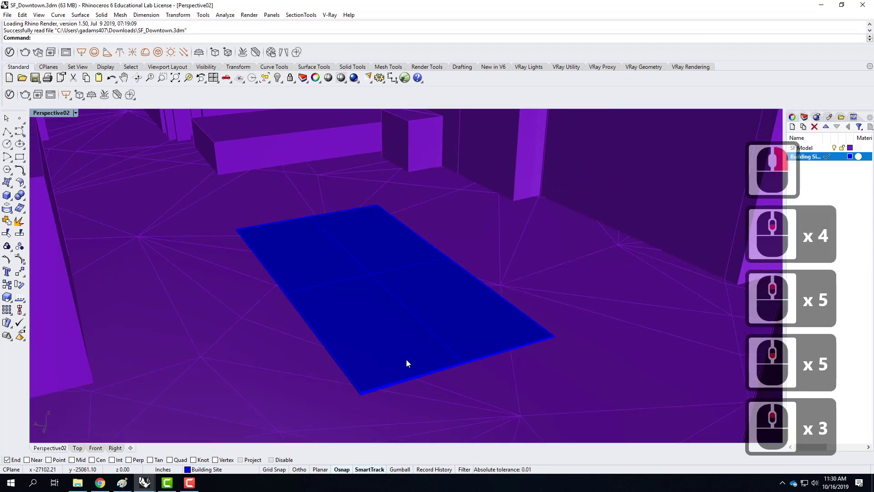
{"action": "scroll", "coordinate": [465, 343], "scroll_direction": "down", "scroll_amount": 6}
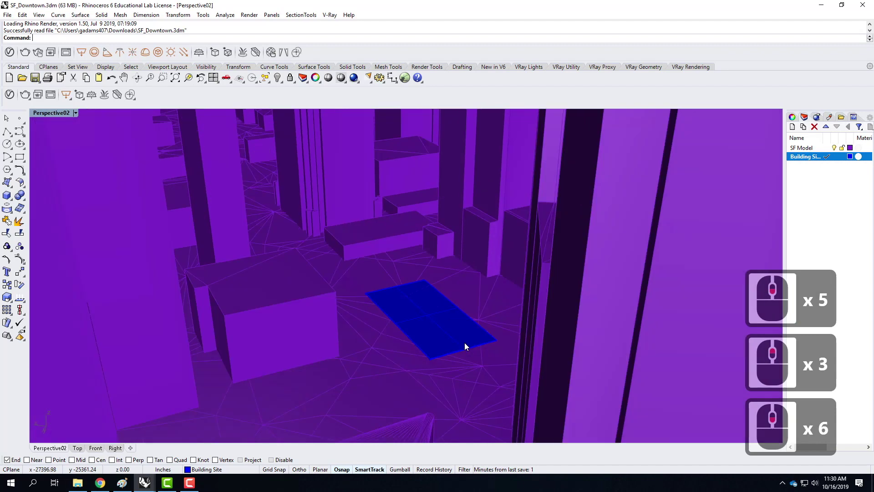
{"action": "scroll", "coordinate": [465, 343], "scroll_direction": "down", "scroll_amount": 10}
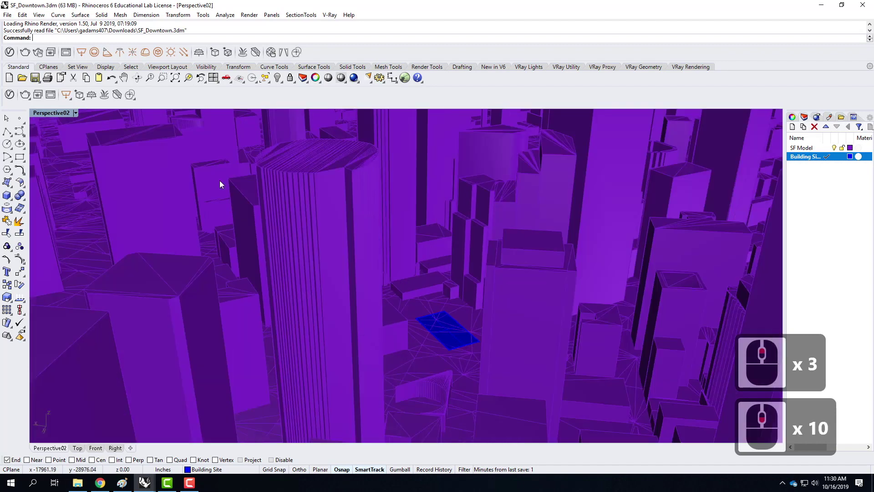
Restore the named view Perspective01 in the perspective viewport
{"action": "left_click", "coordinate": [77, 113]}
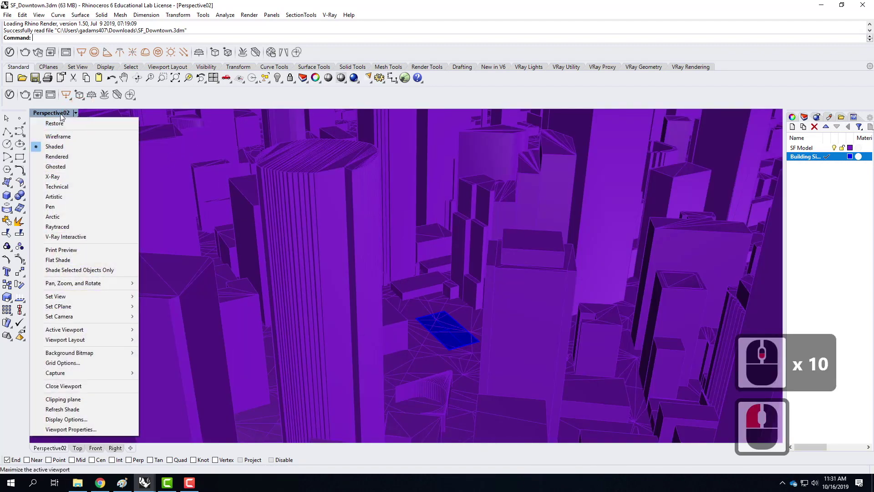
{"action": "mouse_move", "coordinate": [129, 297]}
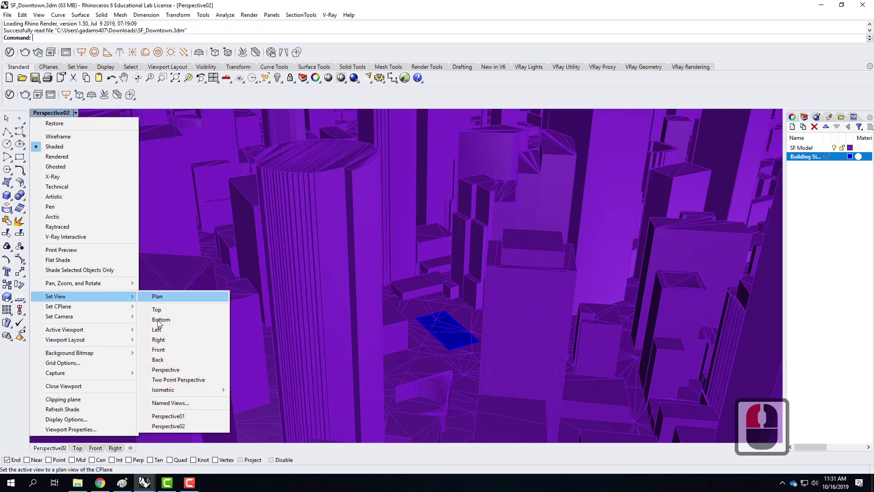
{"action": "left_click", "coordinate": [180, 417]}
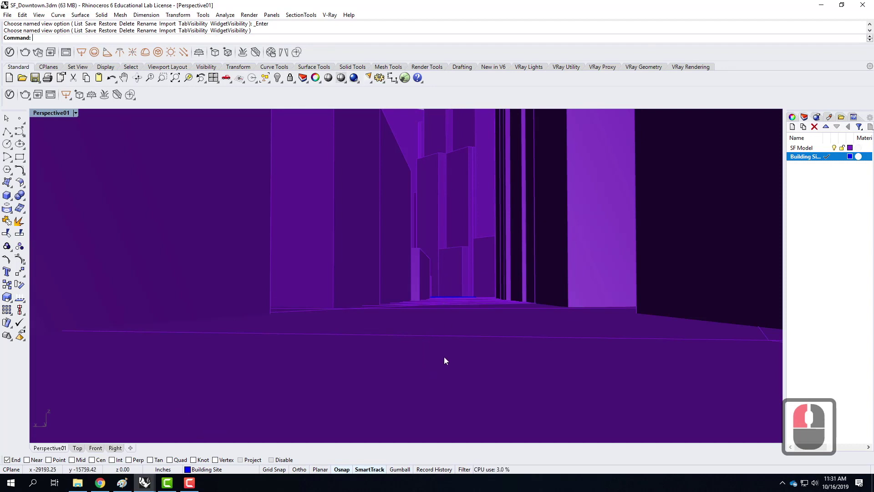
Restore the named view Perspective01 once more and switch the viewport to the named view Perspective02
{"action": "left_click", "coordinate": [76, 112]}
{"action": "mouse_move", "coordinate": [89, 295]}
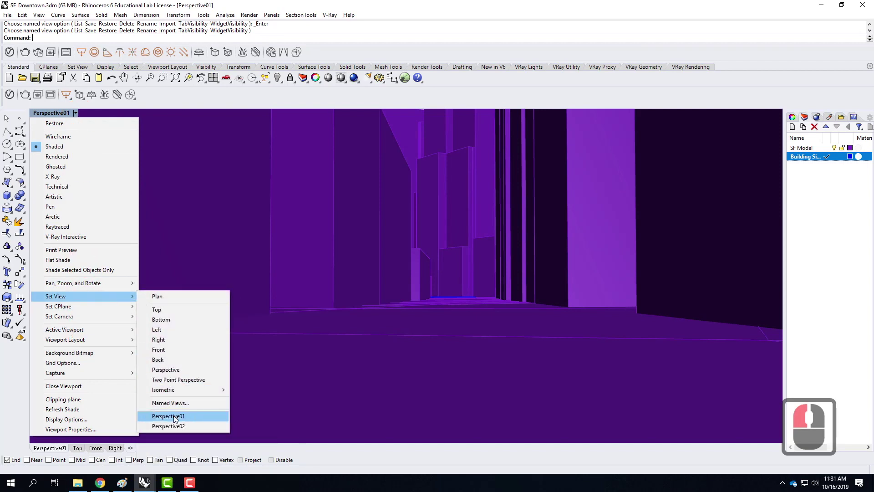
{"action": "left_click", "coordinate": [173, 416]}
{"action": "left_click", "coordinate": [73, 115]}
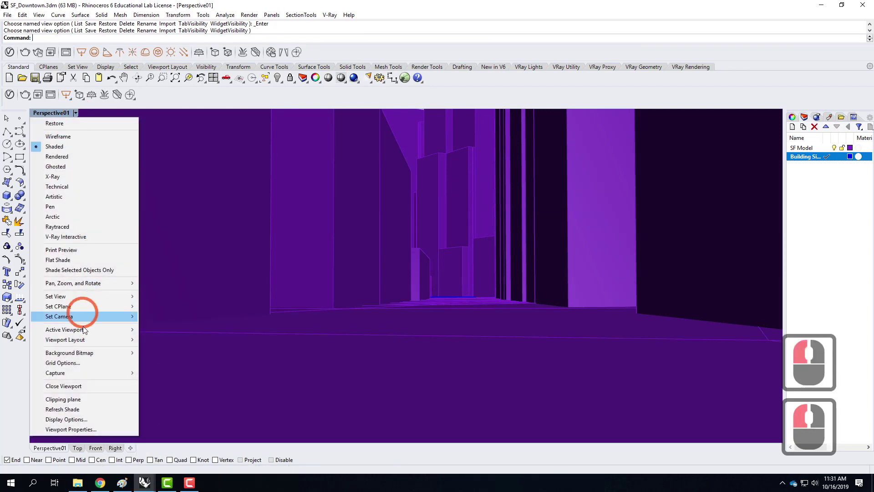
{"action": "mouse_move", "coordinate": [84, 297]}
{"action": "left_click", "coordinate": [248, 419]}
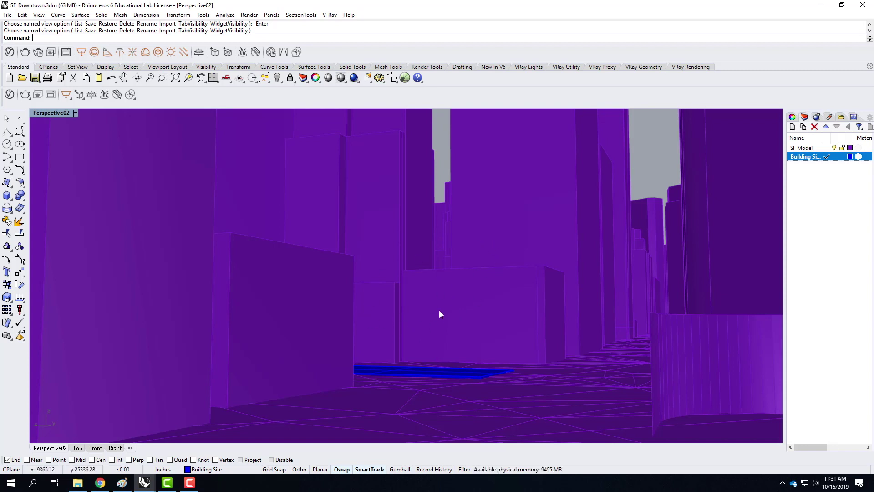
Start inserting a block instance and load F2019_skyscraper.3dm from Live Demonstrations, Live - A136 Exercises, Ex215 - Sun and Sky Systems on OneDrive
{"action": "left_click", "coordinate": [8, 15]}
{"action": "left_click", "coordinate": [20, 15]}
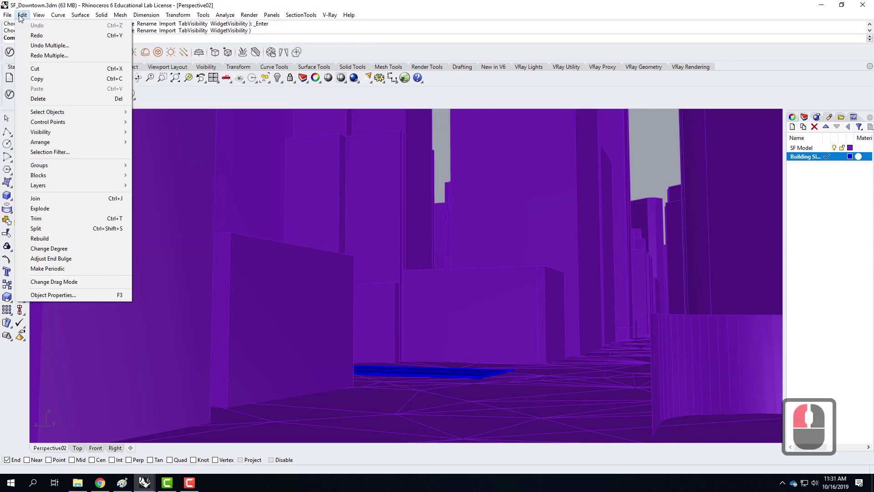
{"action": "mouse_move", "coordinate": [66, 177]}
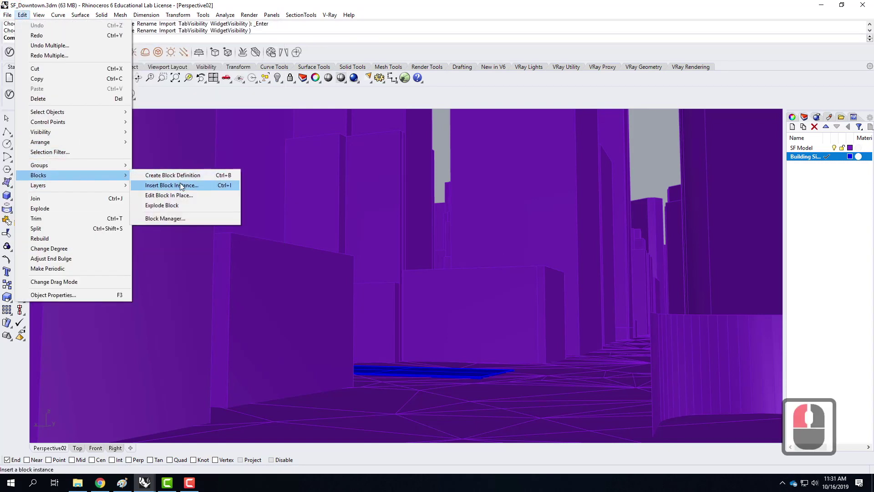
{"action": "left_click", "coordinate": [182, 186]}
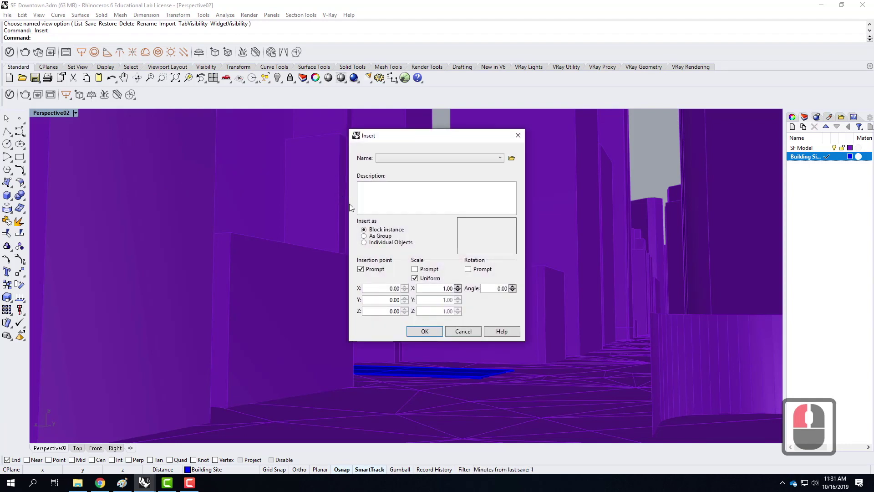
{"action": "left_click", "coordinate": [512, 158]}
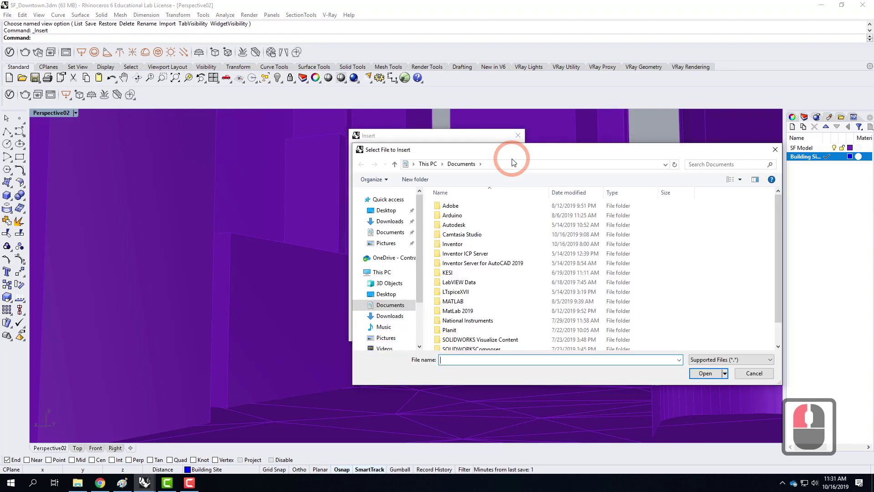
{"action": "left_click", "coordinate": [386, 257]}
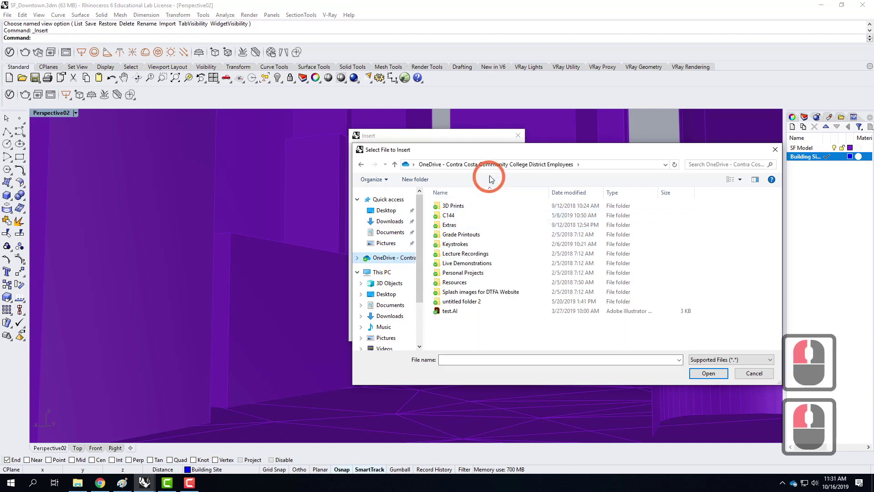
{"action": "double_click", "coordinate": [466, 264]}
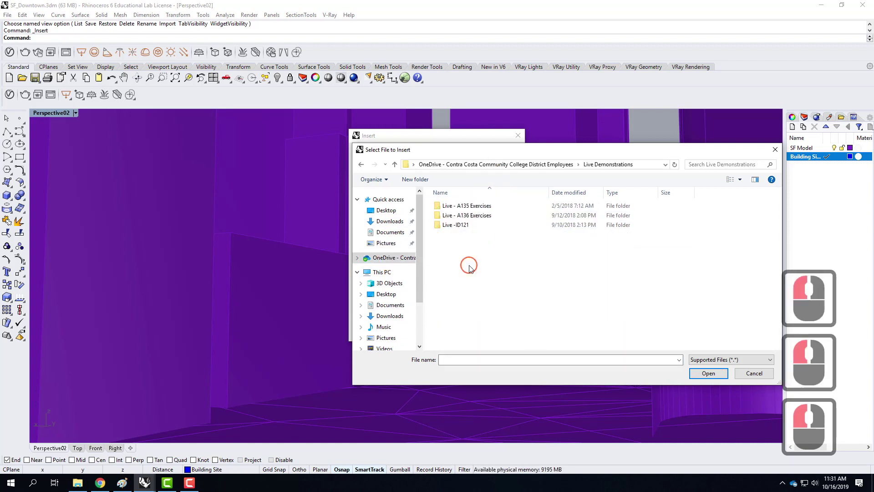
{"action": "double_click", "coordinate": [463, 216]}
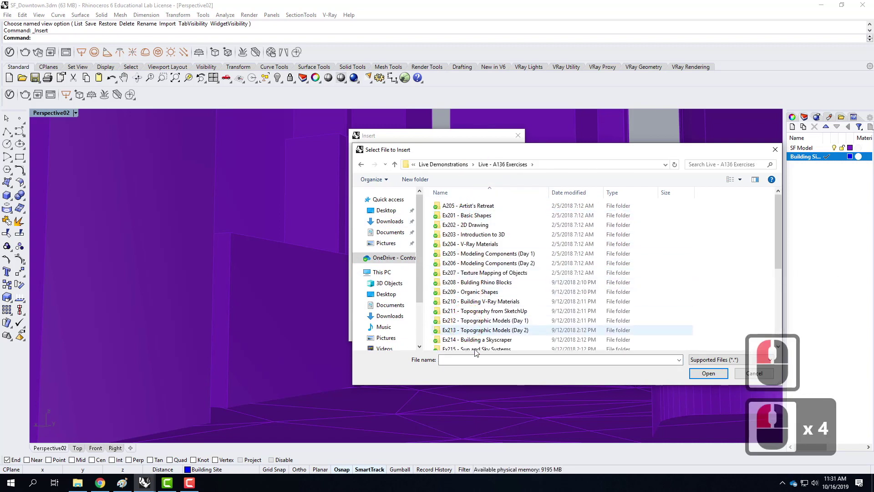
{"action": "scroll", "coordinate": [469, 324], "scroll_direction": "down", "scroll_amount": 4}
{"action": "double_click", "coordinate": [460, 348]}
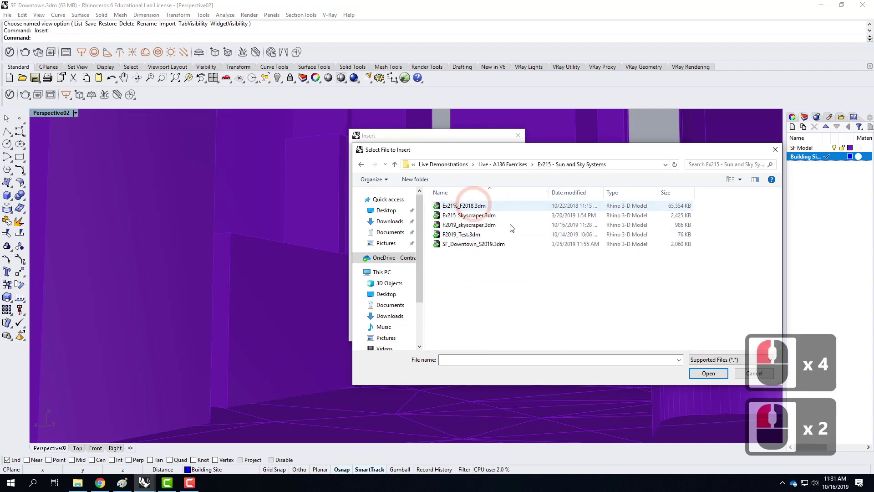
{"action": "left_click", "coordinate": [473, 225]}
{"action": "left_click", "coordinate": [705, 373]}
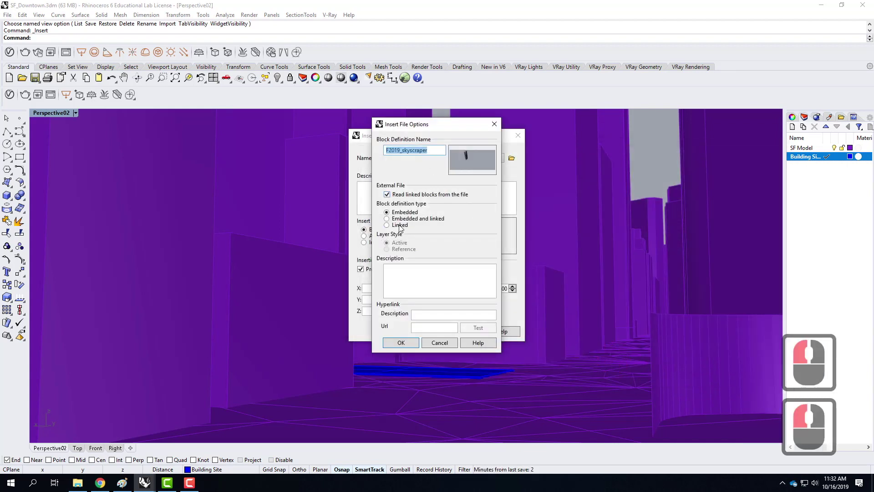
Set the F2019_skyscraper block definition to Linked with the Reference layer style and accept the file options
{"action": "left_click", "coordinate": [388, 225]}
{"action": "left_click", "coordinate": [397, 251]}
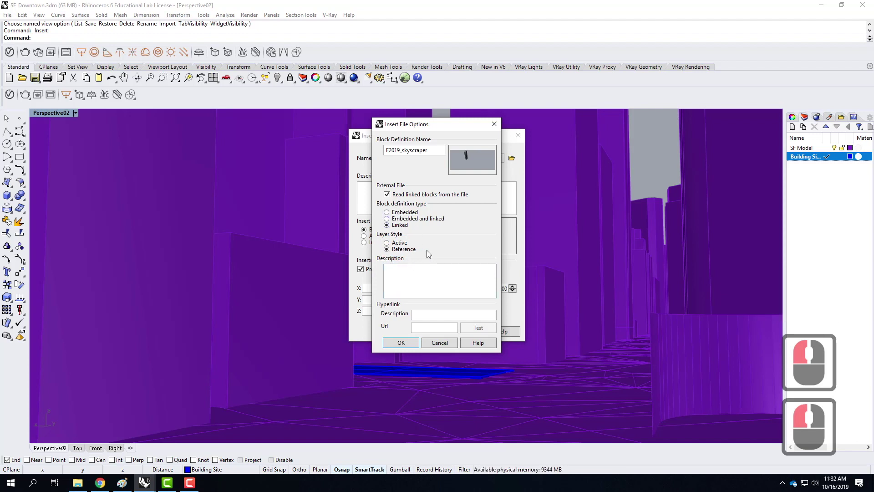
{"action": "left_click", "coordinate": [411, 343]}
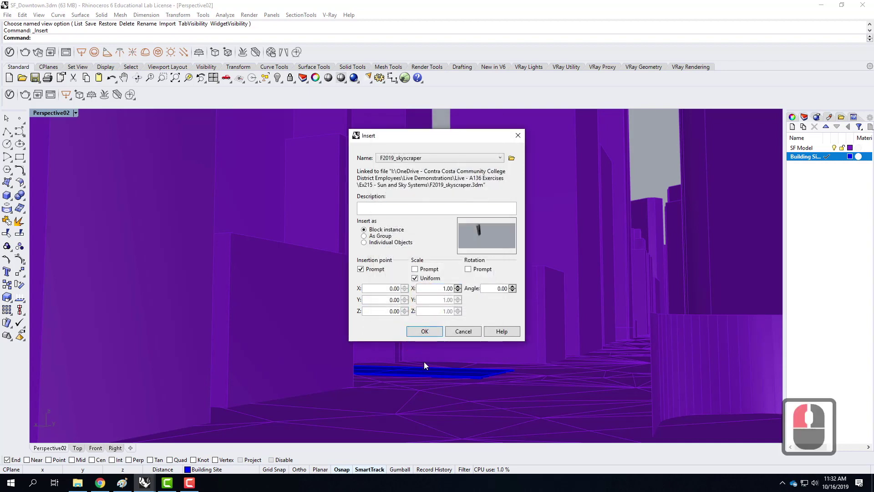
Place the skyscraper block instance with its insertion point snapped to the far corner endpoint of the blue building site
{"action": "left_click", "coordinate": [424, 331]}
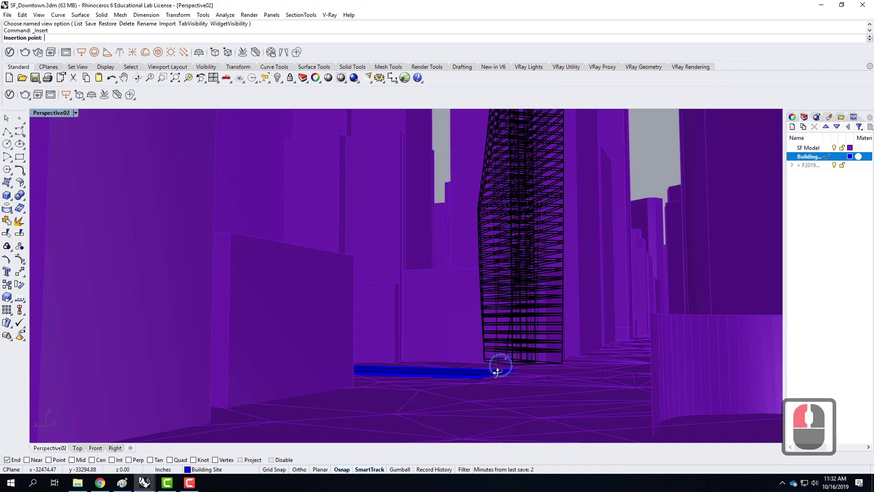
{"action": "scroll", "coordinate": [473, 394], "scroll_direction": "up", "scroll_amount": 5}
{"action": "scroll", "coordinate": [474, 394], "scroll_direction": "down", "scroll_amount": 10}
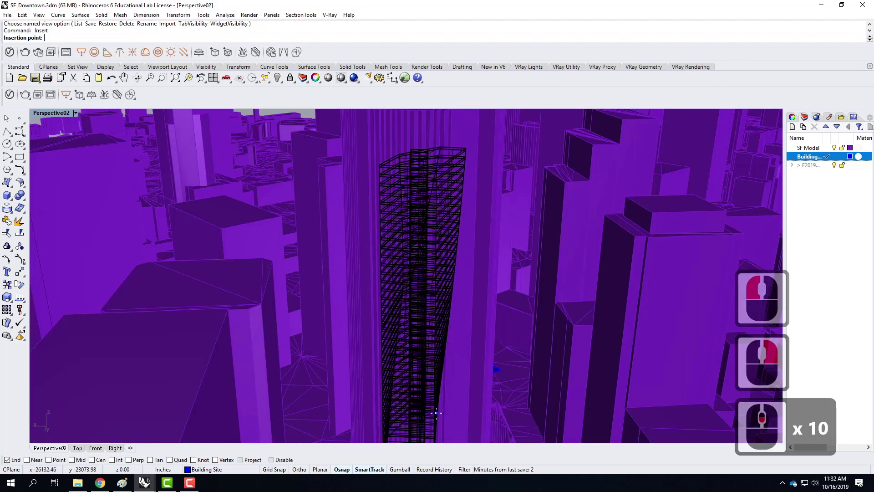
{"action": "scroll", "coordinate": [512, 373], "scroll_direction": "up", "scroll_amount": 6}
{"action": "scroll", "coordinate": [374, 388], "scroll_direction": "up", "scroll_amount": 2}
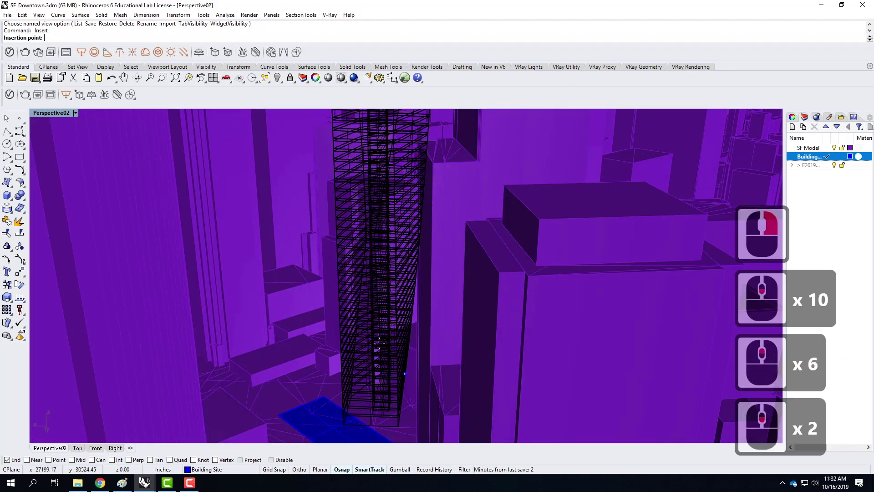
{"action": "scroll", "coordinate": [374, 388], "scroll_direction": "up", "scroll_amount": 5}
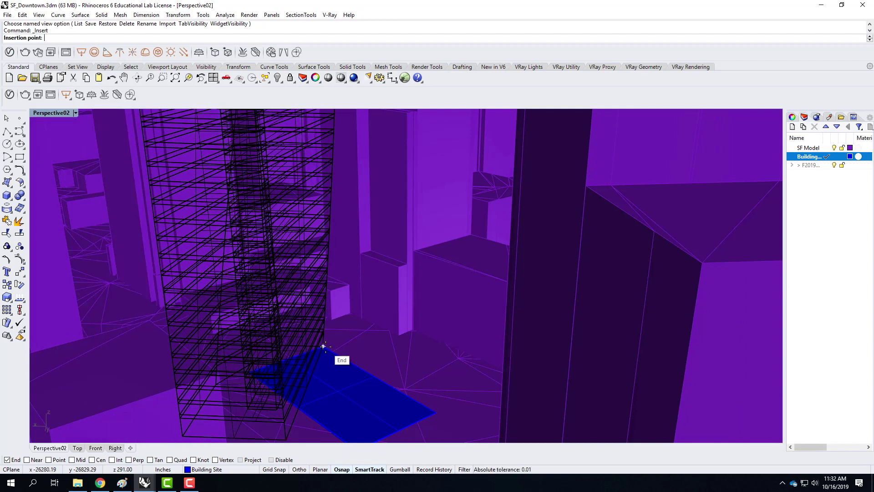
{"action": "left_click", "coordinate": [324, 346]}
{"action": "left_click", "coordinate": [448, 288]}
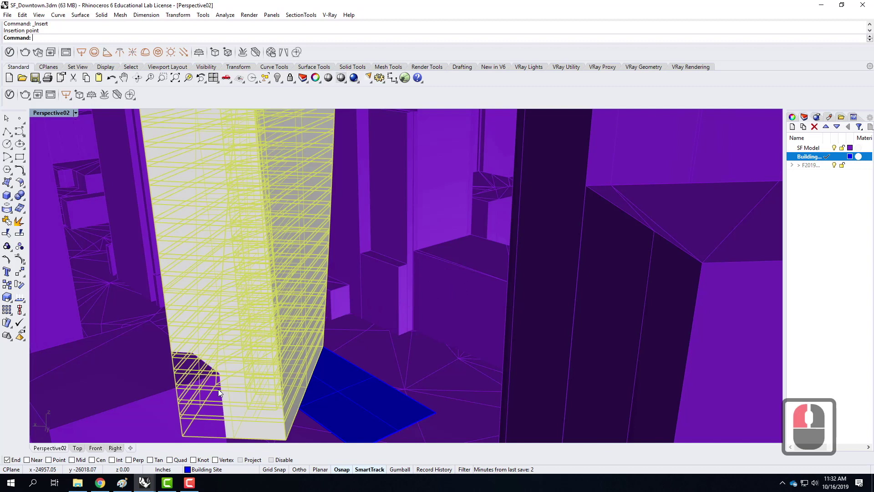
Rotate the skyscraper block about the shared site corner, from its base corner to the adjacent site corner, aligning it with the site's edge
{"action": "type", "text": "rotate"}
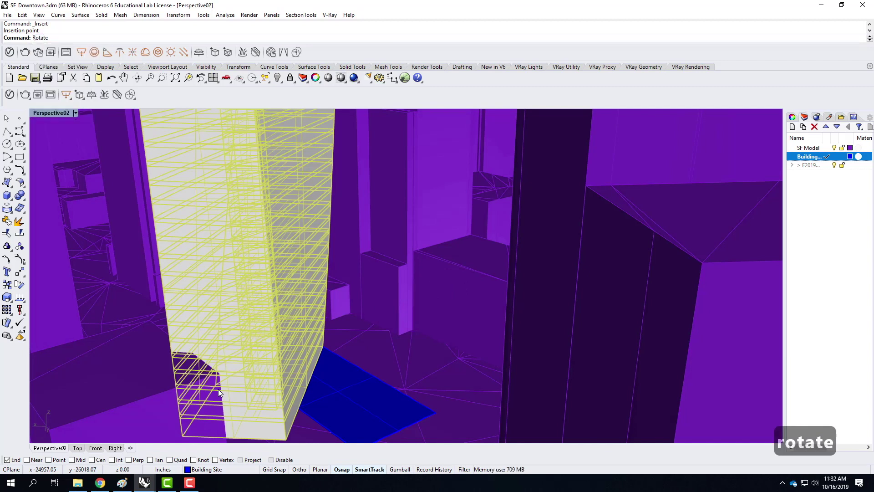
{"action": "key", "text": "Return"}
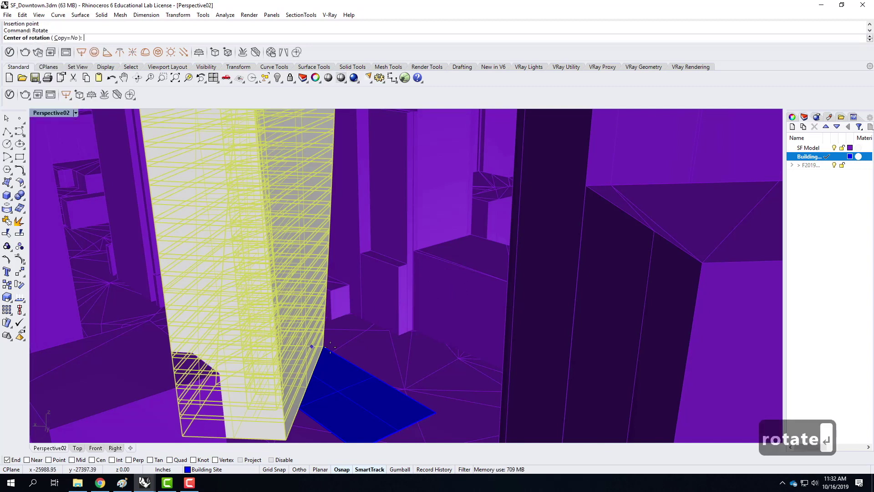
{"action": "left_click", "coordinate": [324, 347]}
{"action": "scroll", "coordinate": [319, 350], "scroll_direction": "down", "scroll_amount": 2}
{"action": "left_click_drag", "start_coordinate": [292, 424], "coordinate": [418, 402]}
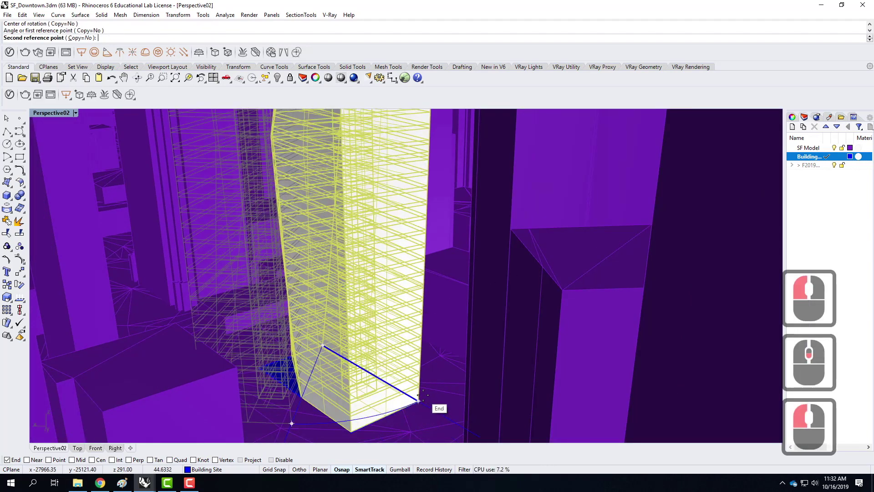
{"action": "left_click", "coordinate": [418, 401]}
{"action": "left_click", "coordinate": [448, 388]}
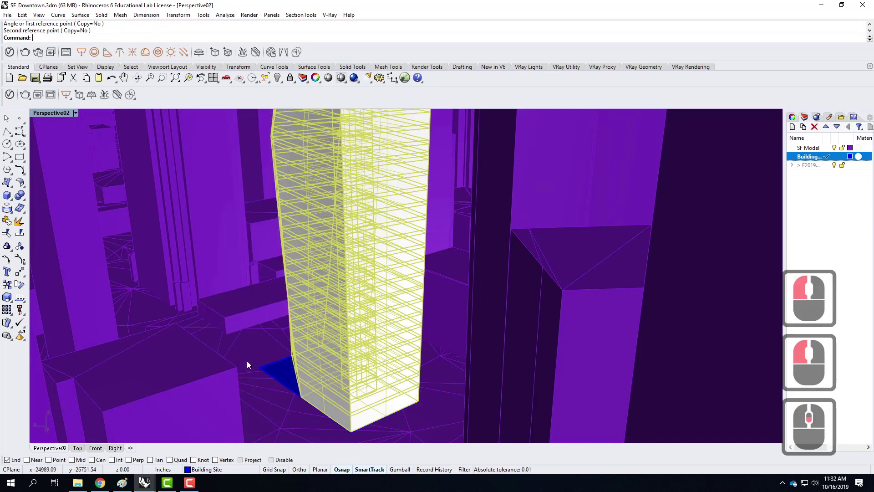
Examine the selected tower's position on the blue building site among the surrounding downtown buildings from several angles
{"action": "scroll", "coordinate": [247, 362], "scroll_direction": "down", "scroll_amount": 2}
{"action": "right_click_drag", "start_coordinate": [248, 344], "coordinate": [346, 375]}
{"action": "scroll", "coordinate": [350, 375], "scroll_direction": "down", "scroll_amount": 4}
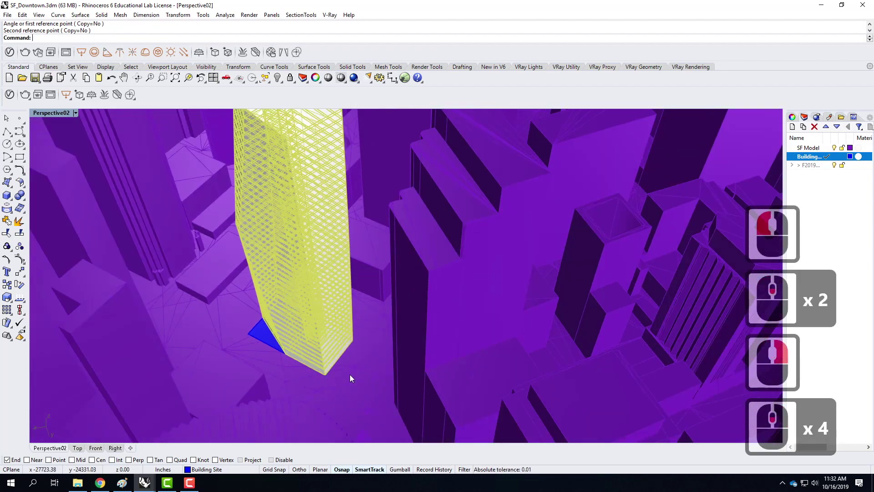
{"action": "right_click_drag", "start_coordinate": [297, 294], "coordinate": [391, 271]}
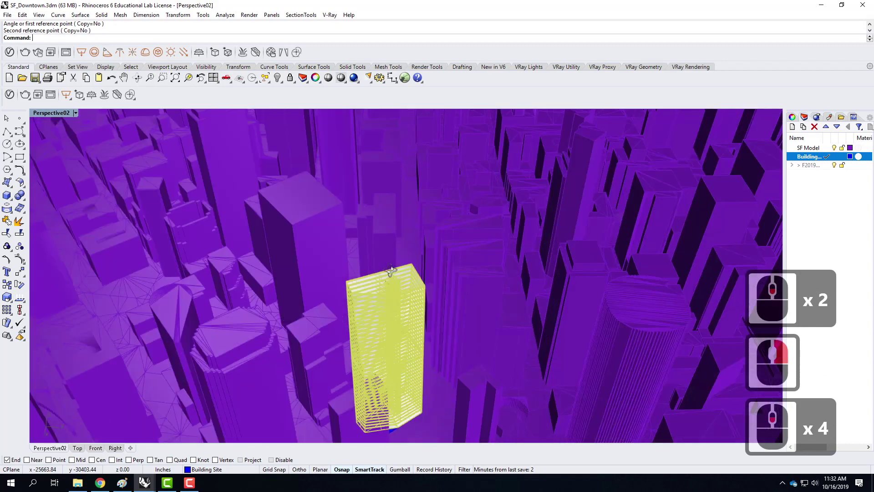
{"action": "scroll", "coordinate": [414, 338], "scroll_direction": "down", "scroll_amount": 4}
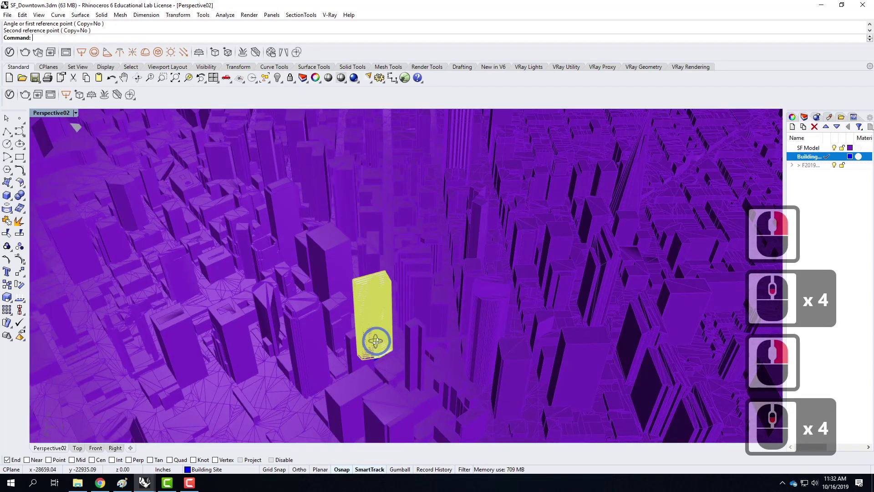
{"action": "right_click_drag", "start_coordinate": [351, 332], "coordinate": [366, 310]}
{"action": "scroll", "coordinate": [366, 310], "scroll_direction": "up", "scroll_amount": 3}
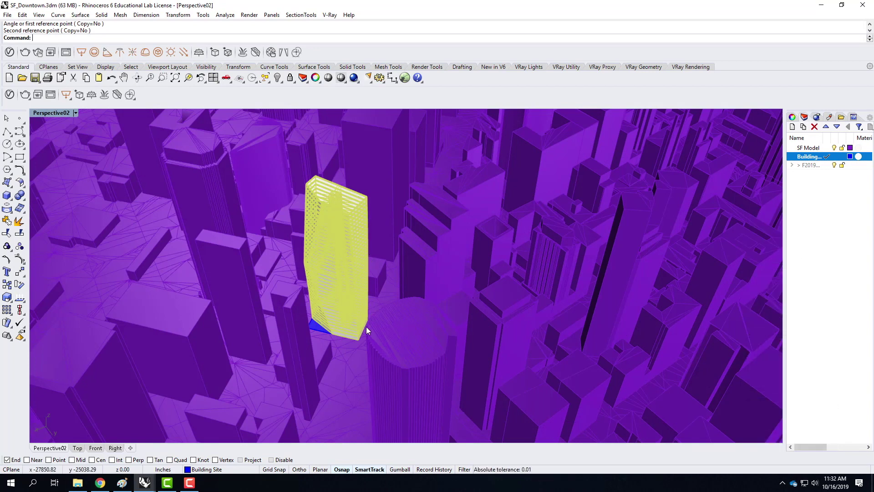
Move the selected tower from its base point at the blue site's corner to the diagonally opposite corner
{"action": "scroll", "coordinate": [367, 327], "scroll_direction": "up", "scroll_amount": 1}
{"action": "scroll", "coordinate": [348, 287], "scroll_direction": "up", "scroll_amount": 1}
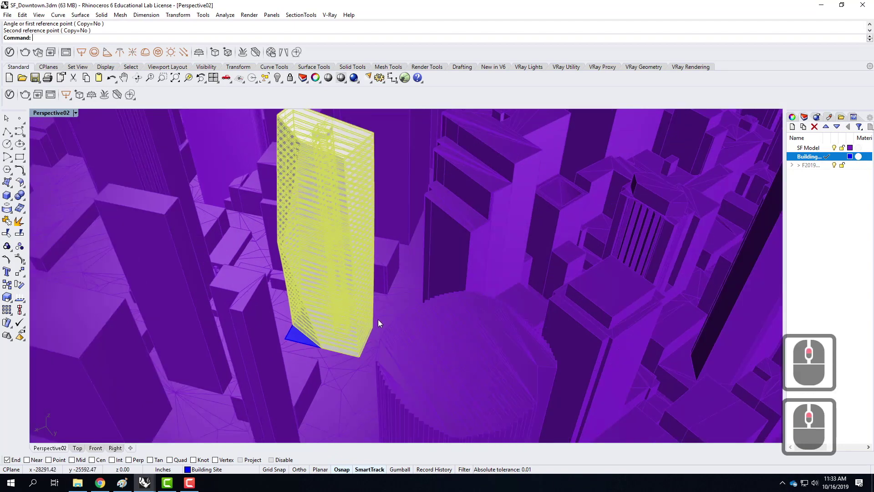
{"action": "scroll", "coordinate": [375, 323], "scroll_direction": "up", "scroll_amount": 4}
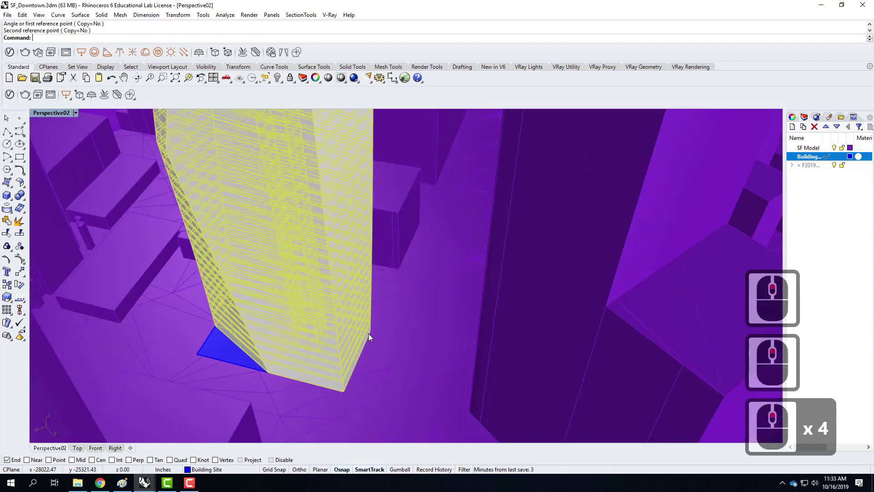
{"action": "type", "text": "move"}
{"action": "key", "text": "Return"}
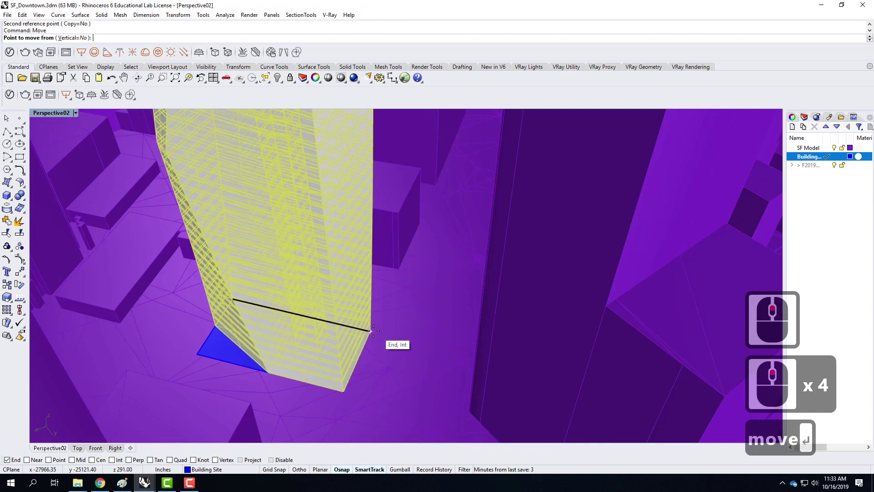
{"action": "left_click", "coordinate": [370, 331]}
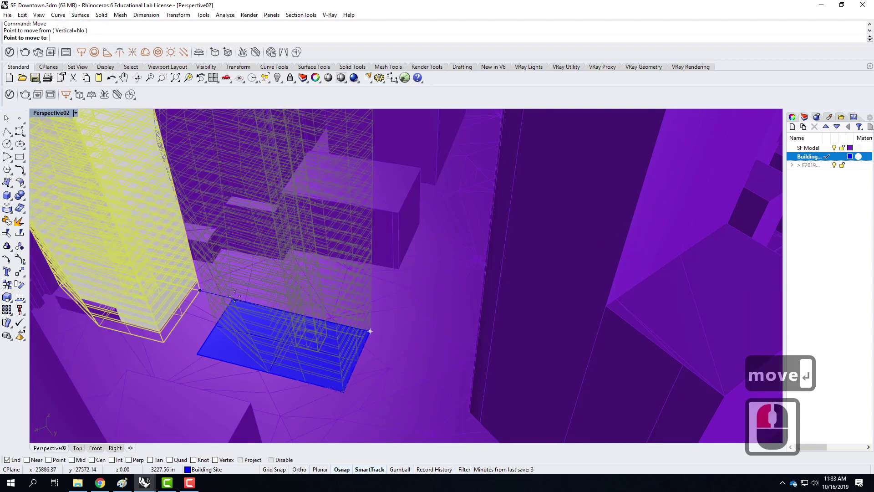
{"action": "left_click", "coordinate": [197, 351]}
Rotate the tower 180 degrees about the blue site's corner so it sits back over the site
{"action": "type", "text": "rotate"}
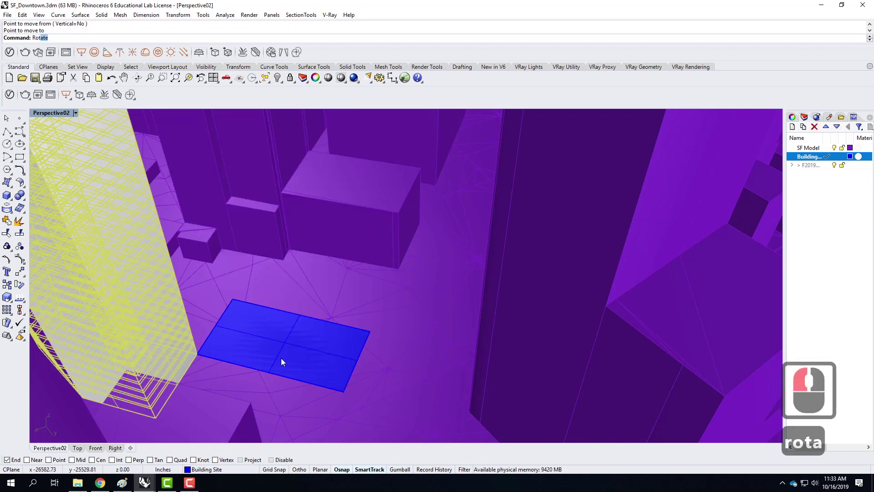
{"action": "key", "text": "Return"}
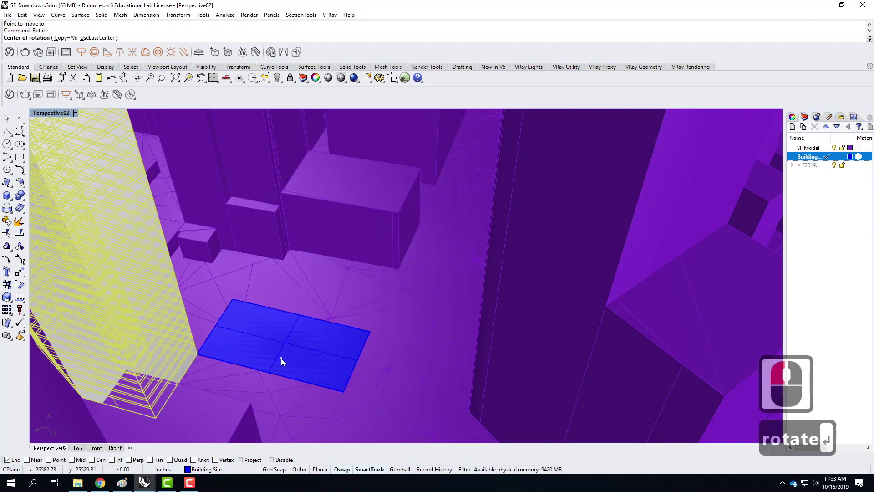
{"action": "left_click", "coordinate": [198, 353]}
{"action": "type", "text": "180"}
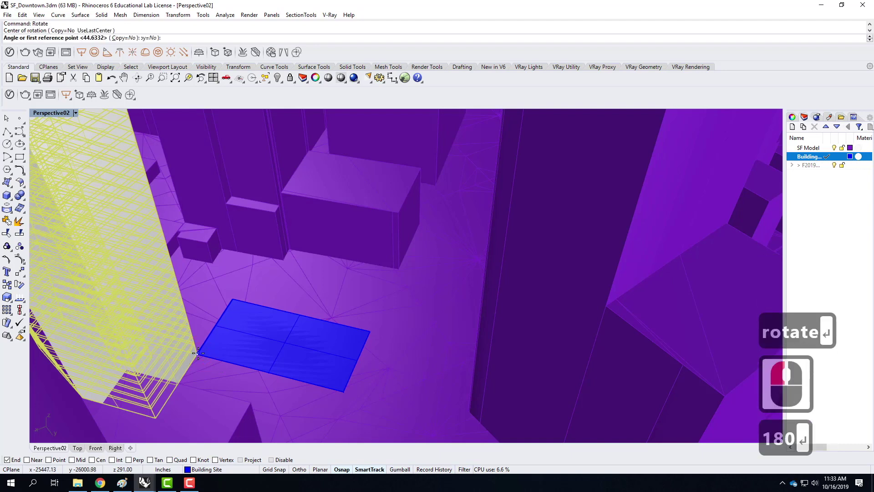
{"action": "key", "text": "Return"}
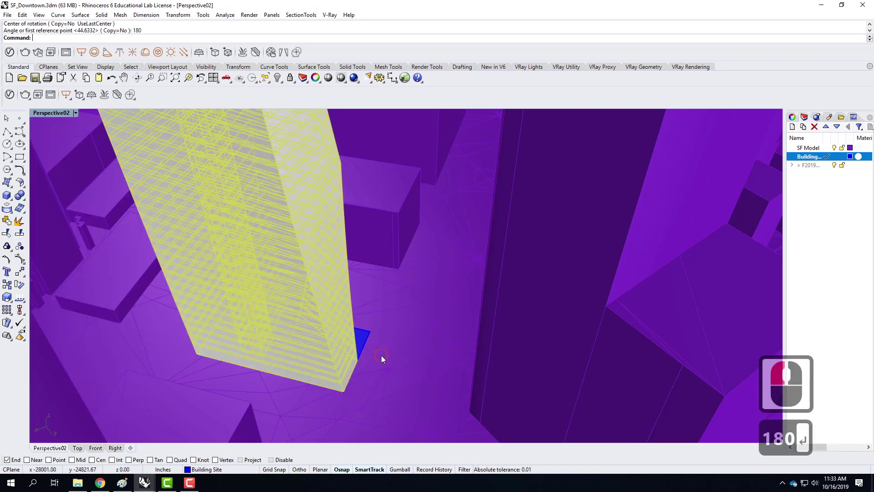
Clear the selection and check the rotated tower's placement on its site within the wider city
{"action": "left_click", "coordinate": [343, 350]}
{"action": "scroll", "coordinate": [344, 353], "scroll_direction": "down", "scroll_amount": 3}
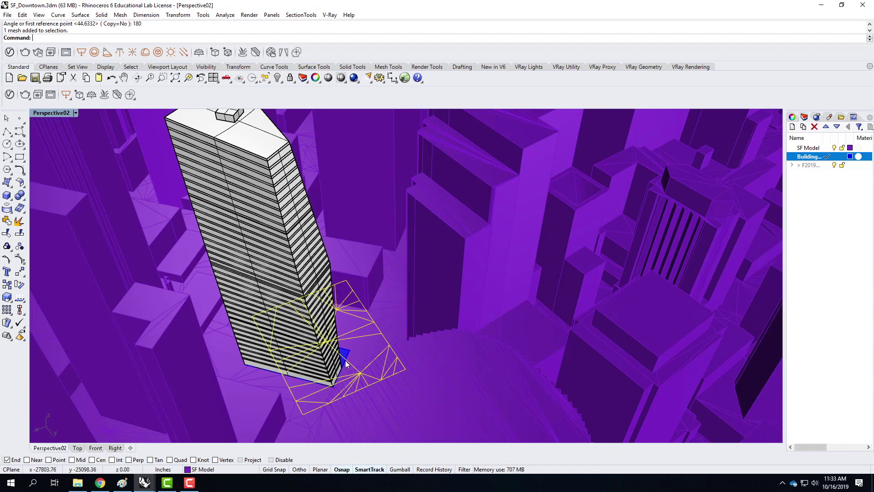
{"action": "key", "text": "Escape"}
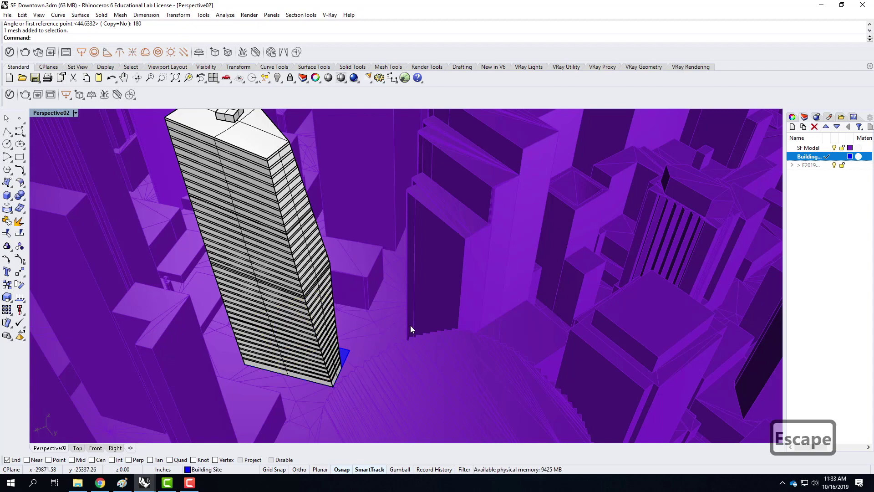
{"action": "scroll", "coordinate": [342, 305], "scroll_direction": "down", "scroll_amount": 2}
{"action": "mouse_move", "coordinate": [463, 341]}
{"action": "right_mouse_down"}
{"action": "mouse_move", "coordinate": [363, 396]}
{"action": "mouse_move", "coordinate": [332, 384]}
{"action": "mouse_move", "coordinate": [332, 347]}
{"action": "mouse_move", "coordinate": [360, 338]}
{"action": "mouse_move", "coordinate": [467, 340]}
{"action": "right_mouse_up"}
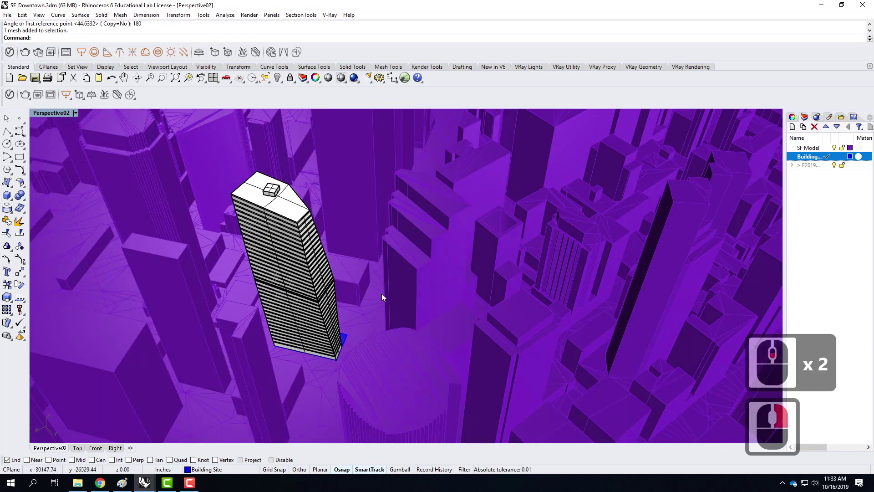
{"action": "scroll", "coordinate": [381, 294], "scroll_direction": "down", "scroll_amount": 2}
{"action": "scroll", "coordinate": [383, 205], "scroll_direction": "down", "scroll_amount": 3}
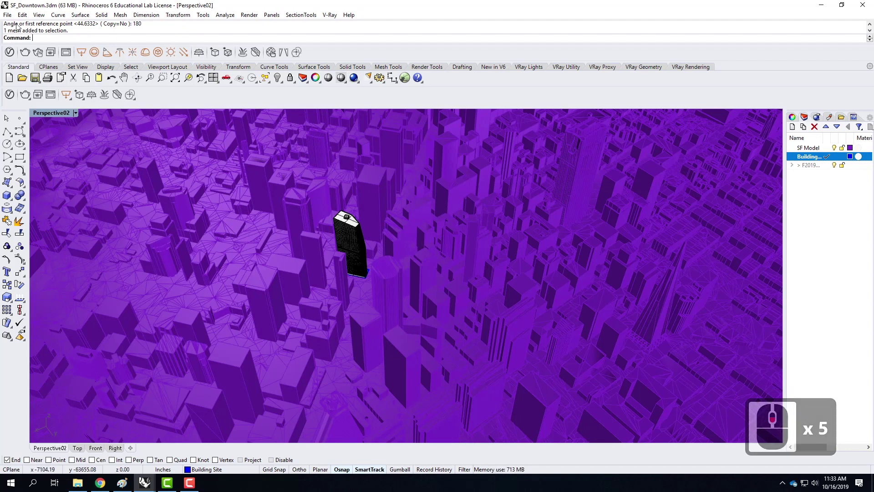
Add the Porcelain A01 White 10cm material from V-Ray's Ceramic & Porcelain library to the scene materials
{"action": "left_click", "coordinate": [9, 94]}
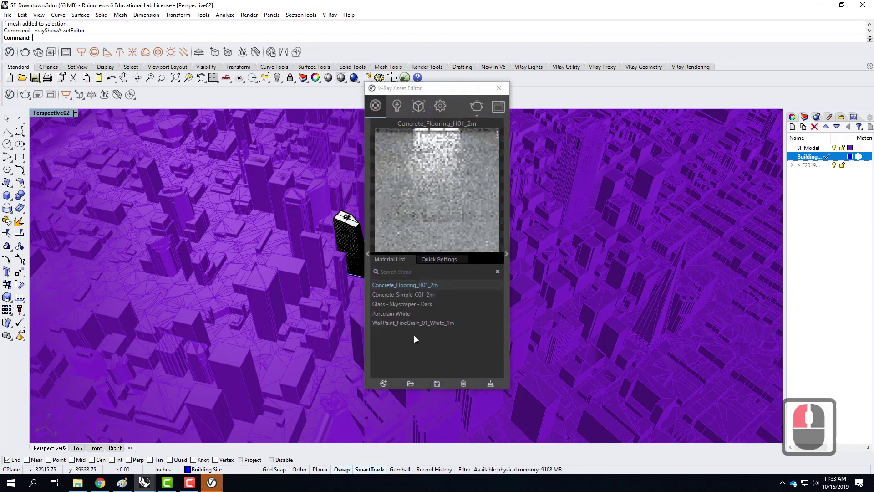
{"action": "left_click", "coordinate": [393, 313]}
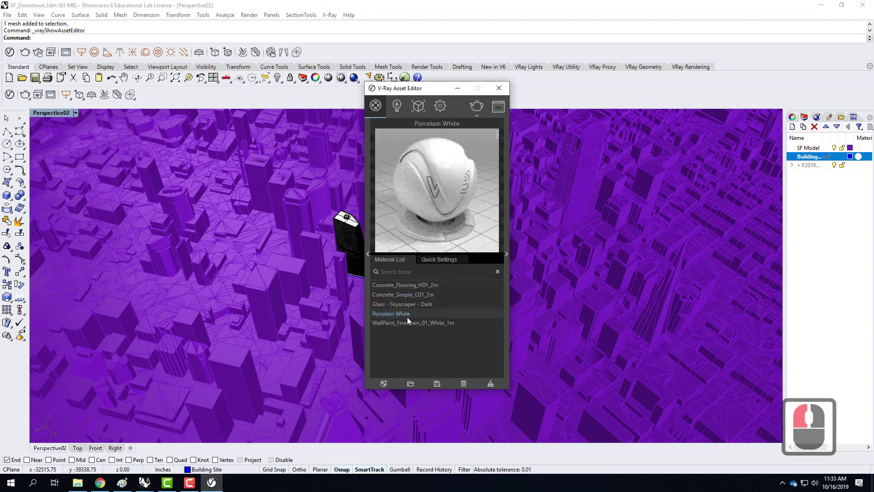
{"action": "left_click", "coordinate": [367, 253]}
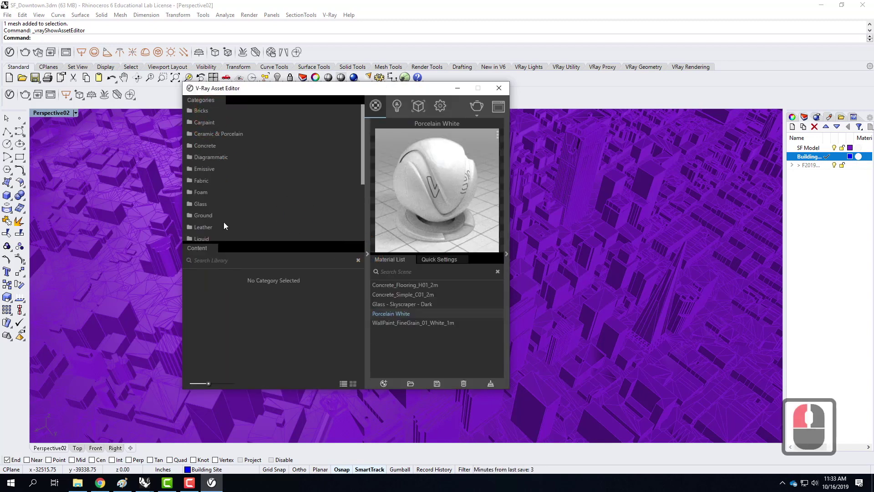
{"action": "scroll", "coordinate": [230, 225], "scroll_direction": "down", "scroll_amount": 2}
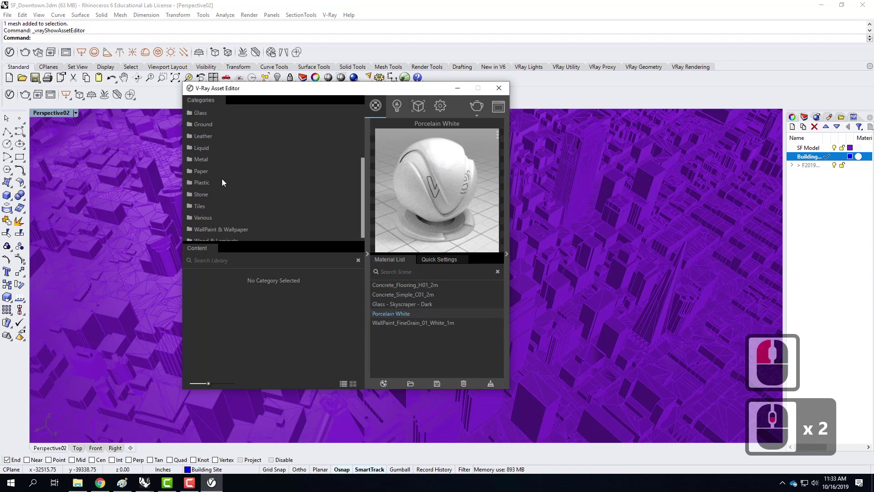
{"action": "scroll", "coordinate": [292, 178], "scroll_direction": "up", "scroll_amount": 6}
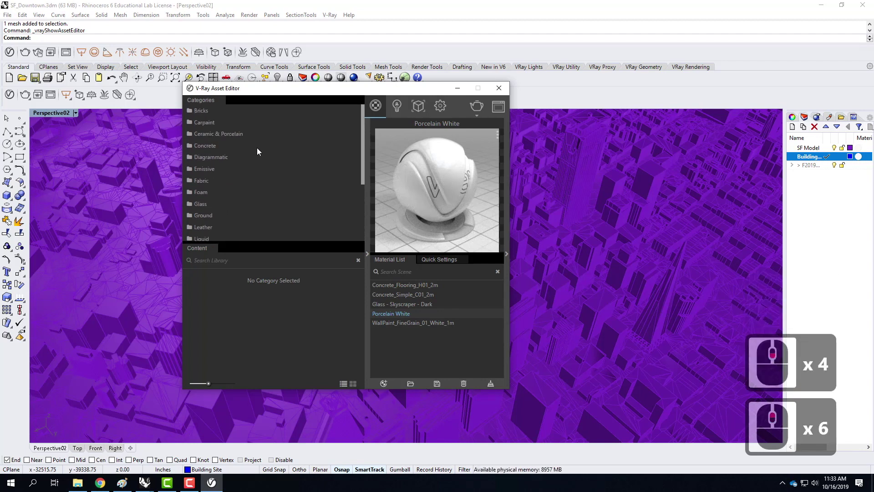
{"action": "double_click", "coordinate": [223, 135]}
{"action": "scroll", "coordinate": [286, 299], "scroll_direction": "down", "scroll_amount": 3}
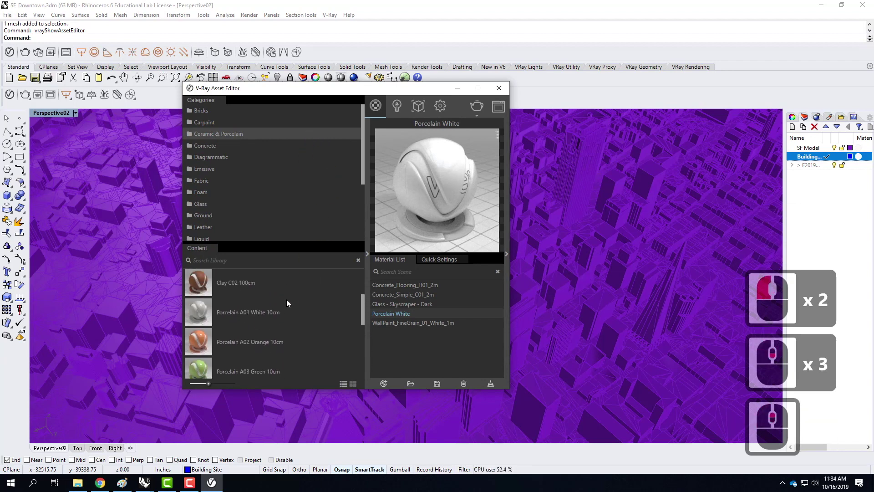
{"action": "left_click", "coordinate": [202, 311]}
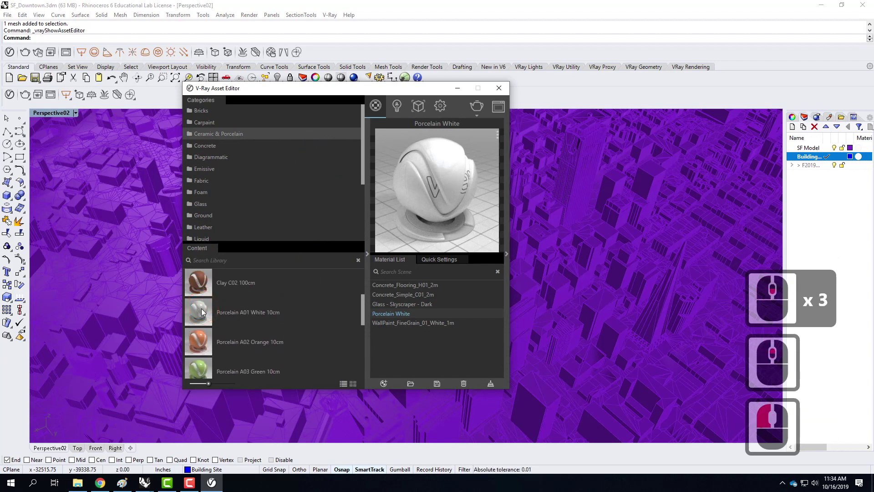
{"action": "left_click_drag", "start_coordinate": [199, 314], "coordinate": [416, 339]}
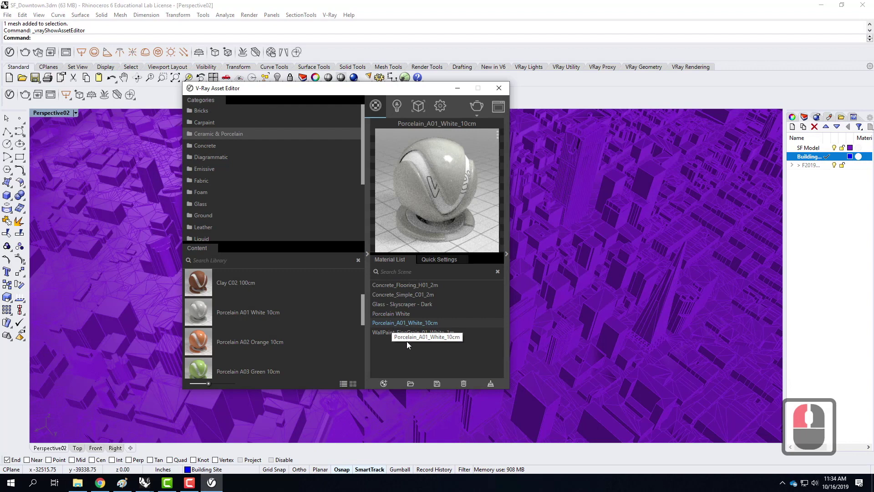
Apply Porcelain_A01_White_10cm to the SF Model and Building Site layers, and close the V-Ray Asset Editor
{"action": "right_click", "coordinate": [389, 324]}
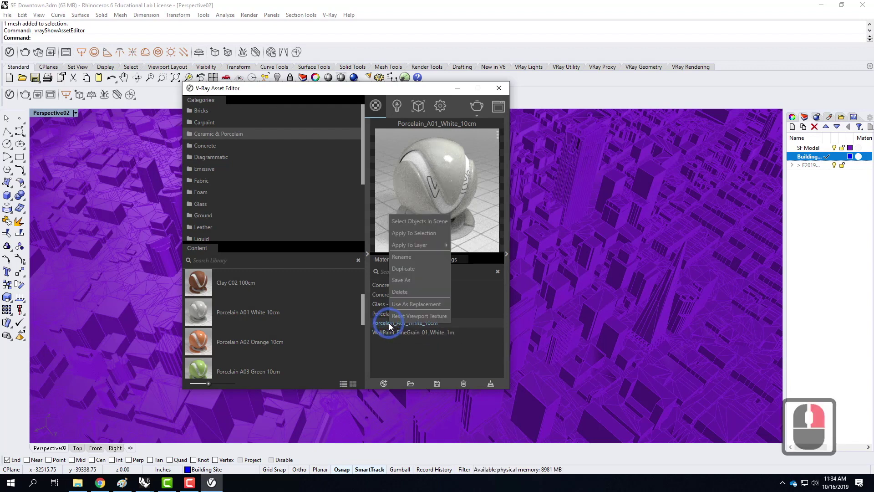
{"action": "mouse_move", "coordinate": [416, 245]}
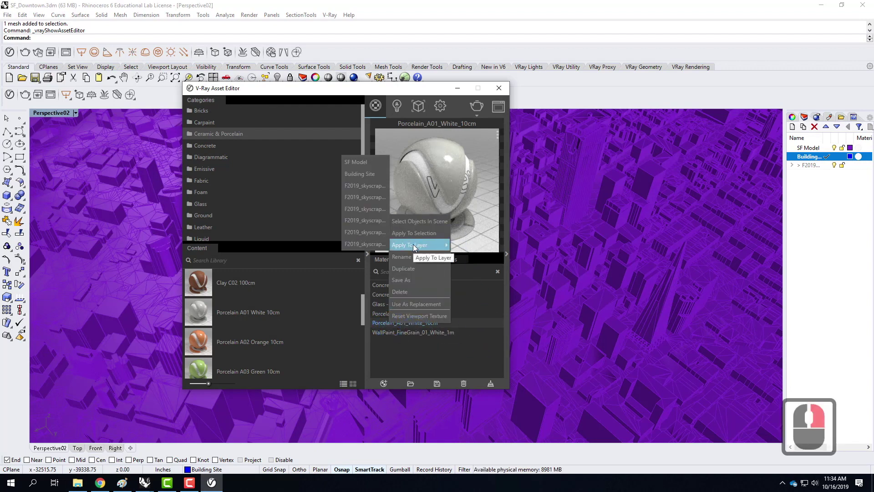
{"action": "left_click", "coordinate": [363, 163]}
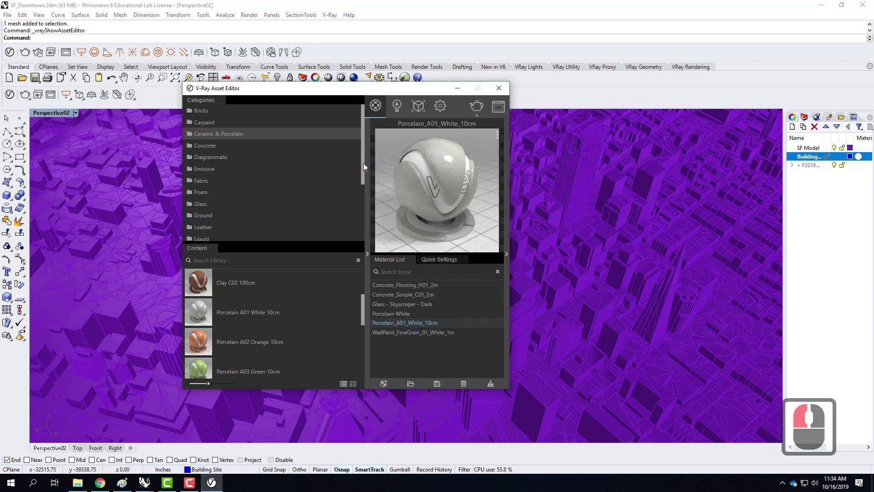
{"action": "right_click", "coordinate": [402, 324]}
{"action": "mouse_move", "coordinate": [435, 242]}
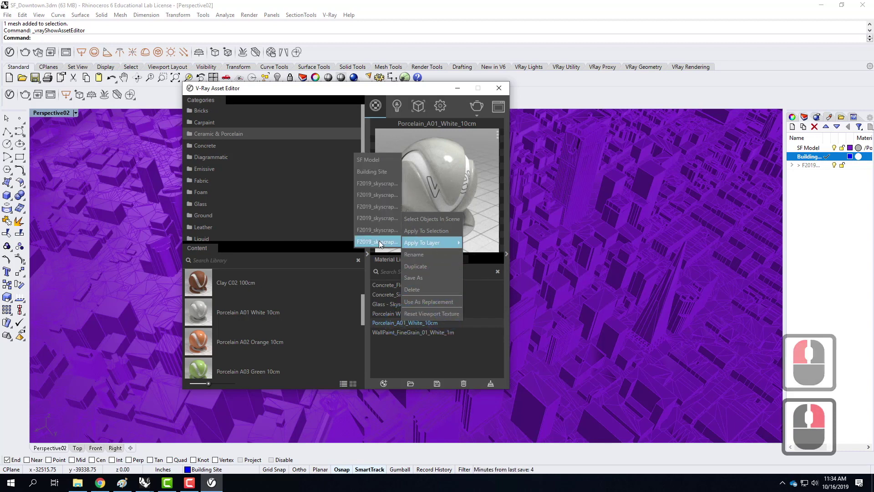
{"action": "left_click", "coordinate": [370, 173]}
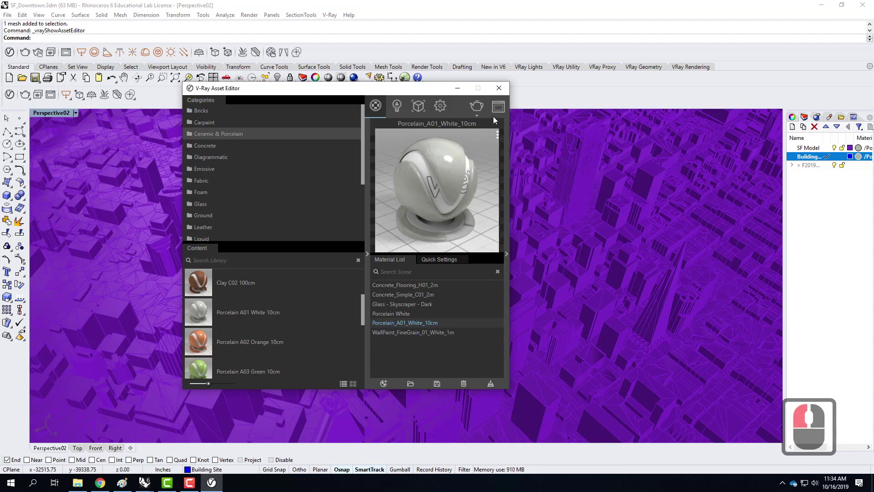
{"action": "left_click", "coordinate": [499, 88]}
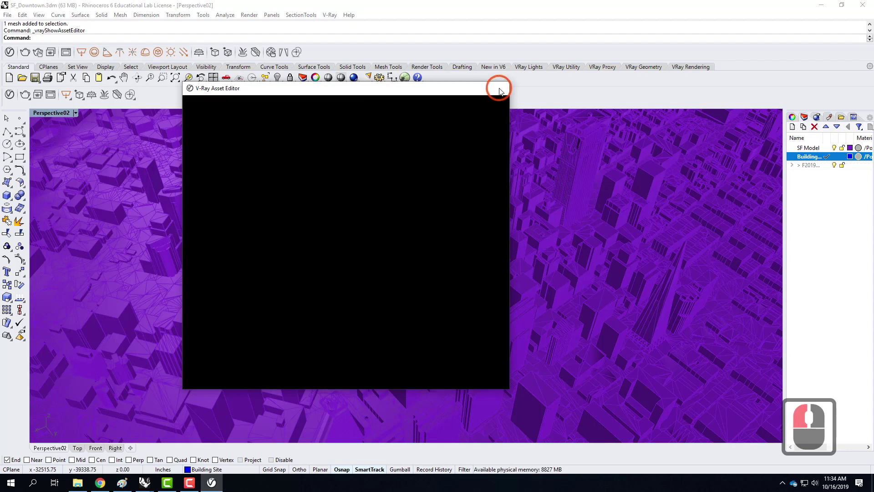
Expand the F2019 skyscraper layer to review its sublayers' materials and look over the tower in its city context
{"action": "left_click", "coordinate": [377, 310]}
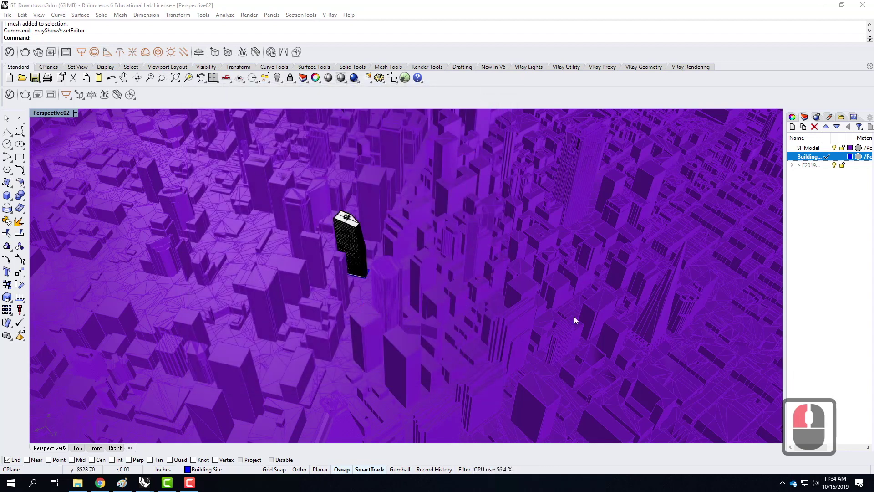
{"action": "scroll", "coordinate": [373, 234], "scroll_direction": "up", "scroll_amount": 5}
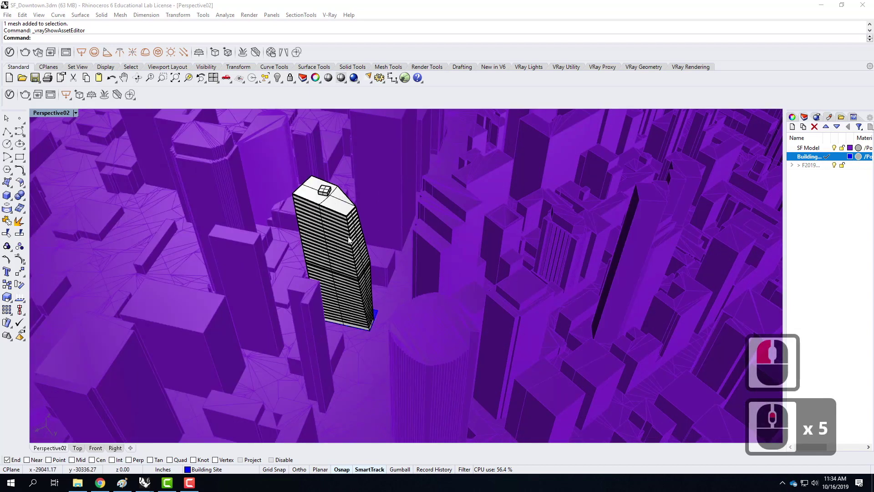
{"action": "left_click", "coordinate": [793, 165]}
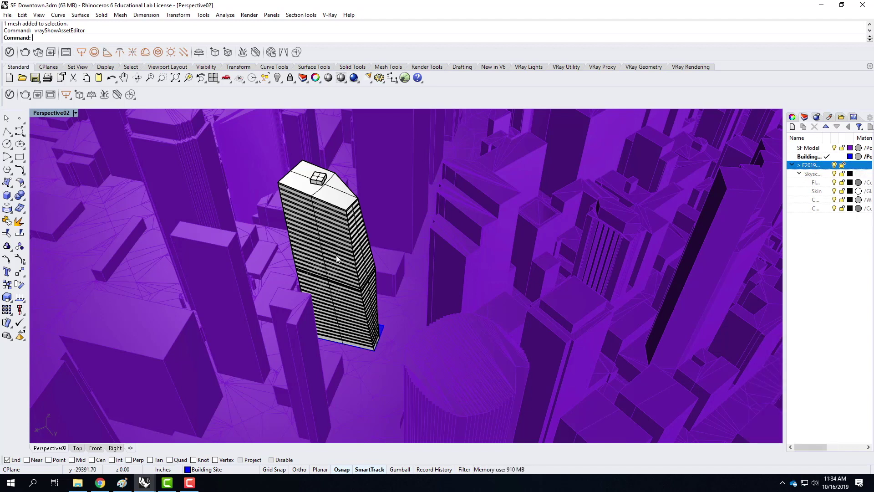
{"action": "scroll", "coordinate": [324, 256], "scroll_direction": "down", "scroll_amount": 2}
{"action": "scroll", "coordinate": [439, 265], "scroll_direction": "down", "scroll_amount": 2}
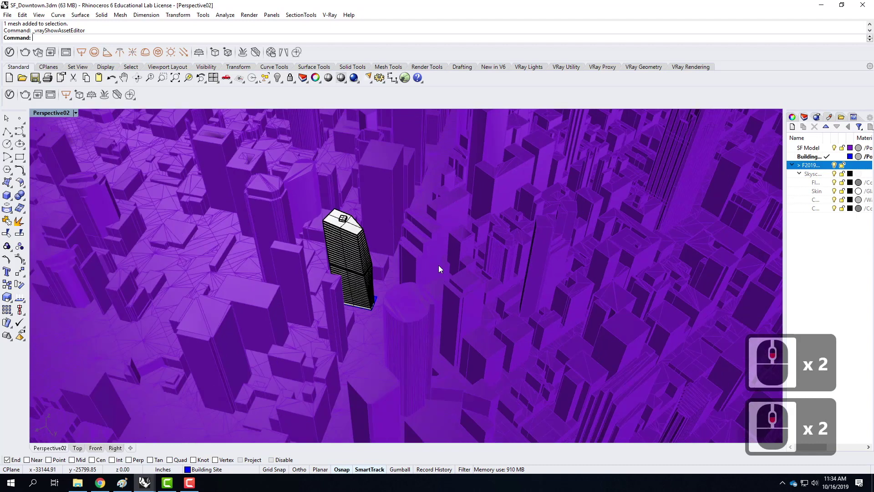
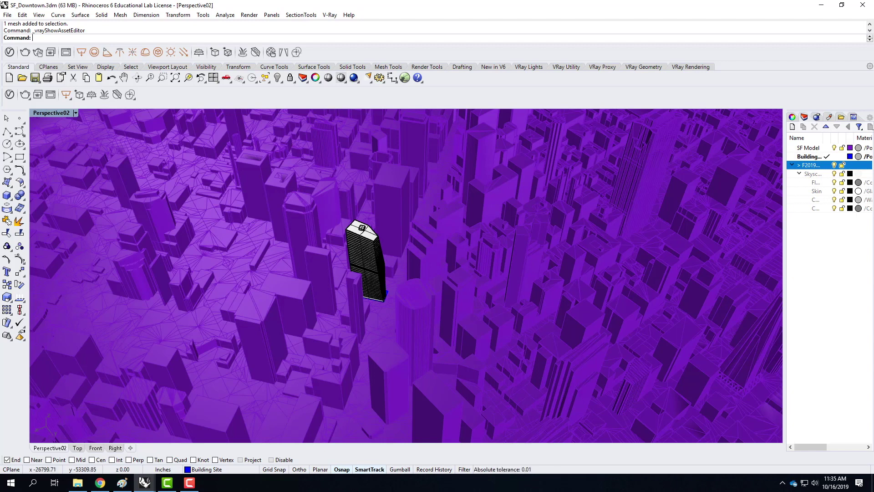
Start saving a copy of the model into the Ex215 - Sun and Sky Systems folder under Live - A136 Exercises on OneDrive
{"action": "left_click", "coordinate": [7, 15]}
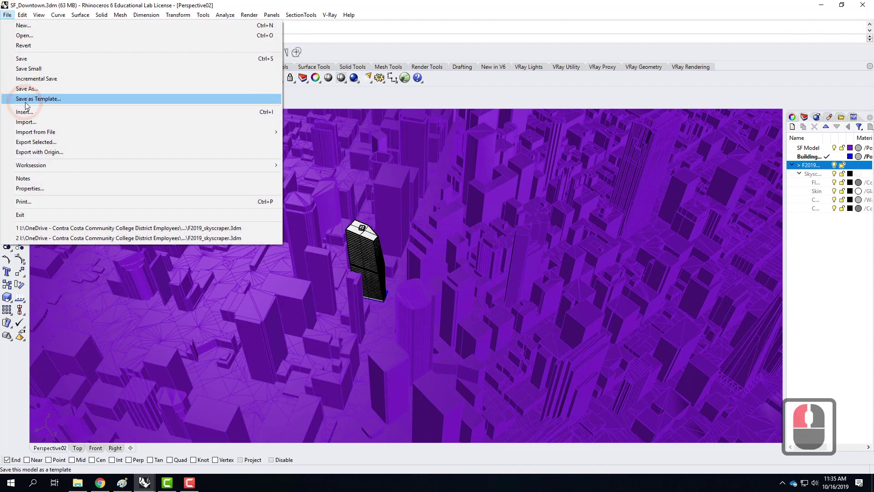
{"action": "left_click", "coordinate": [31, 89]}
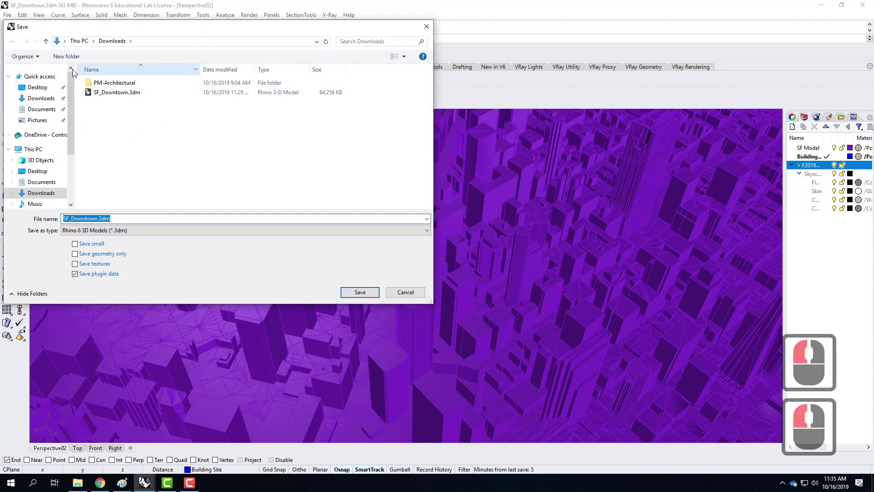
{"action": "left_click", "coordinate": [43, 136]}
{"action": "left_click", "coordinate": [121, 139]}
{"action": "double_click", "coordinate": [121, 140]}
{"action": "double_click", "coordinate": [115, 93]}
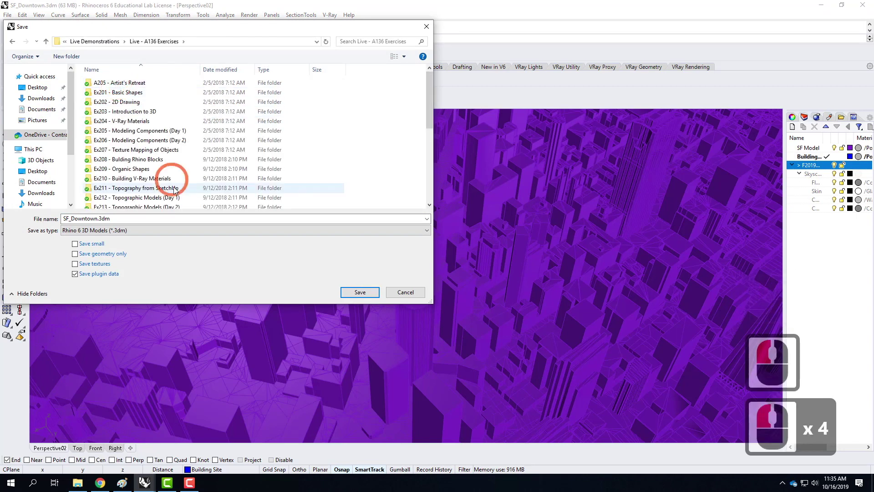
{"action": "scroll", "coordinate": [165, 179], "scroll_direction": "down", "scroll_amount": 2}
{"action": "scroll", "coordinate": [165, 179], "scroll_direction": "down", "scroll_amount": 3}
{"action": "double_click", "coordinate": [132, 146]}
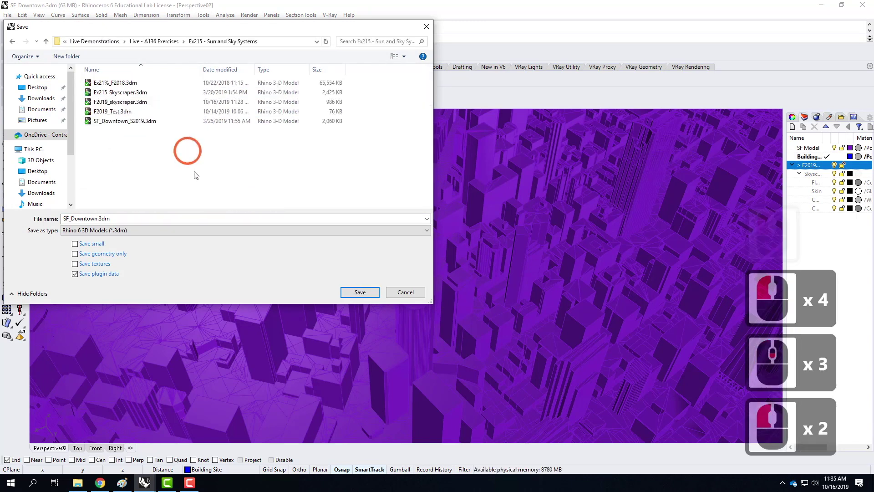
Name the copy F2019_SF_Downtown.3dm and save it
{"action": "left_click", "coordinate": [64, 218]}
{"action": "left_click", "coordinate": [63, 219]}
{"action": "type", "text": "F2019"}
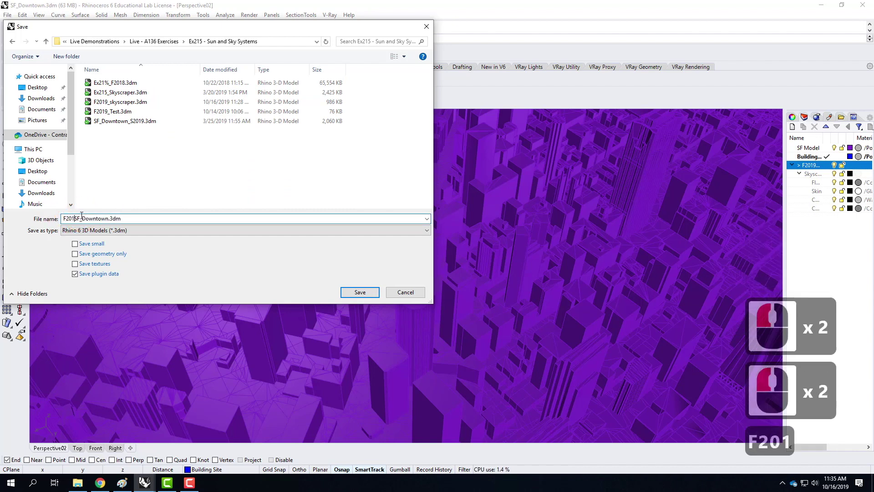
{"action": "type", "text": "_"}
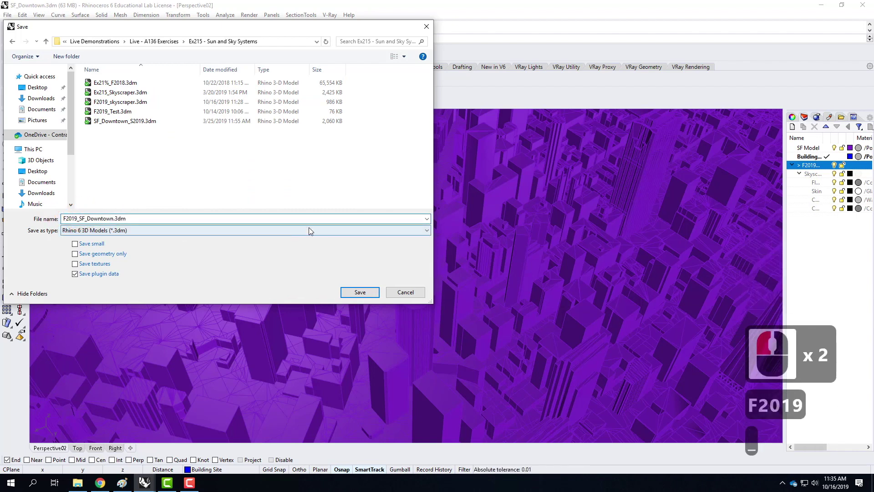
{"action": "left_click", "coordinate": [372, 294]}
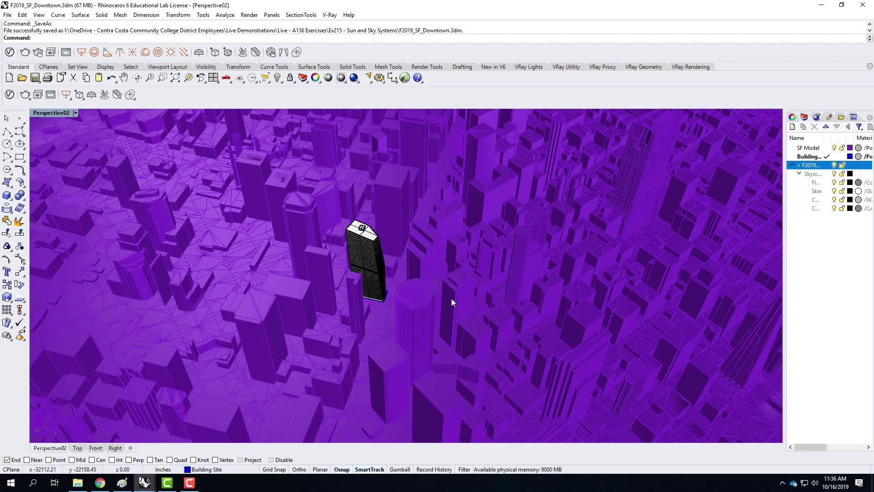
{"action": "scroll", "coordinate": [424, 259], "scroll_direction": "up", "scroll_amount": 2}
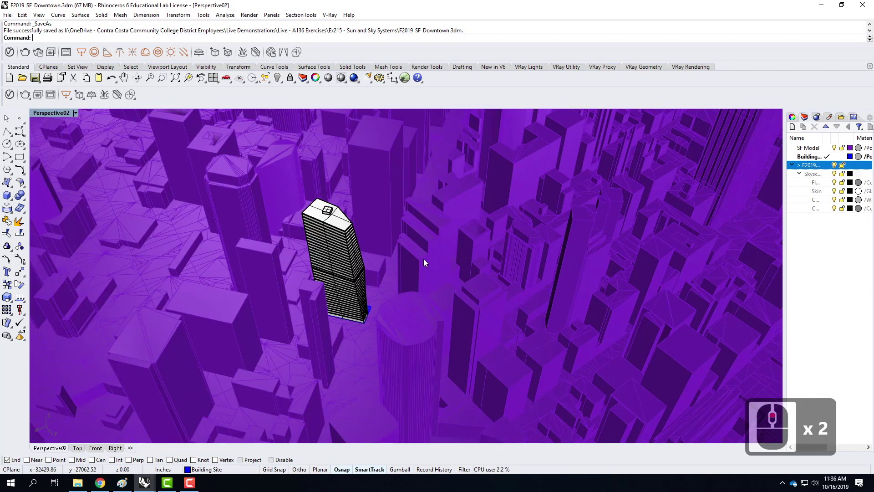
{"action": "right_click_drag", "start_coordinate": [453, 313], "coordinate": [504, 287]}
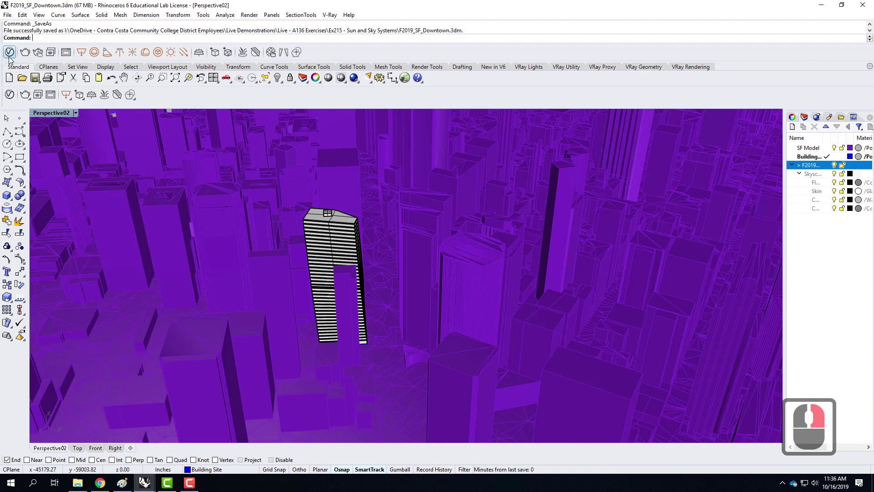
{"action": "left_click", "coordinate": [171, 53]}
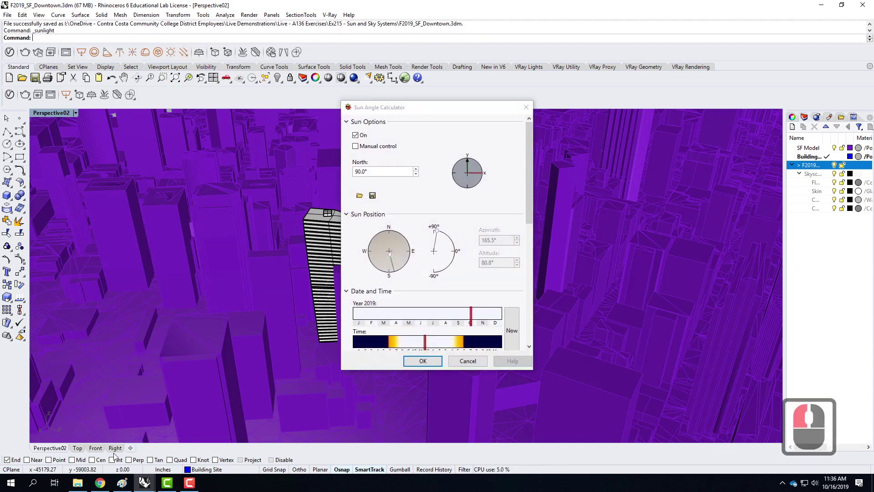
Switch to Chrome, open the V-Ray 8.17 [sun] tutorial on the Digital Tools site, read through its steps, and return to Rhino
{"action": "left_click", "coordinate": [101, 482]}
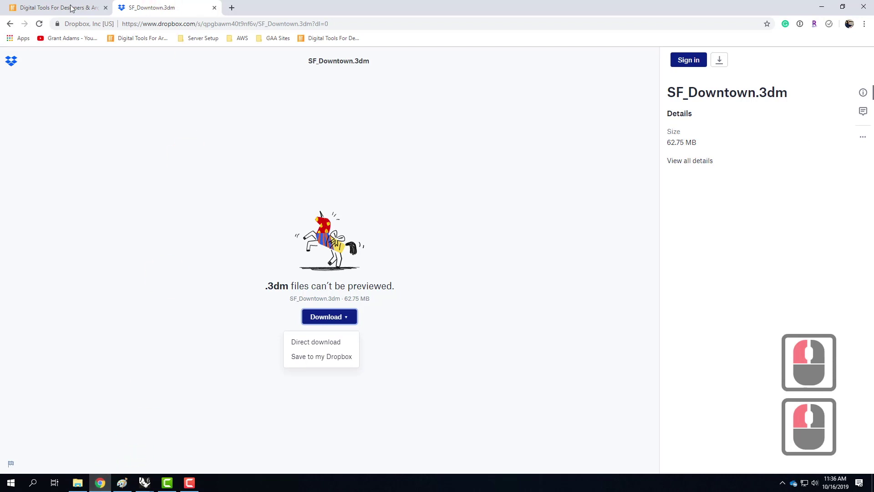
{"action": "left_click", "coordinate": [47, 11]}
{"action": "mouse_move", "coordinate": [474, 152]}
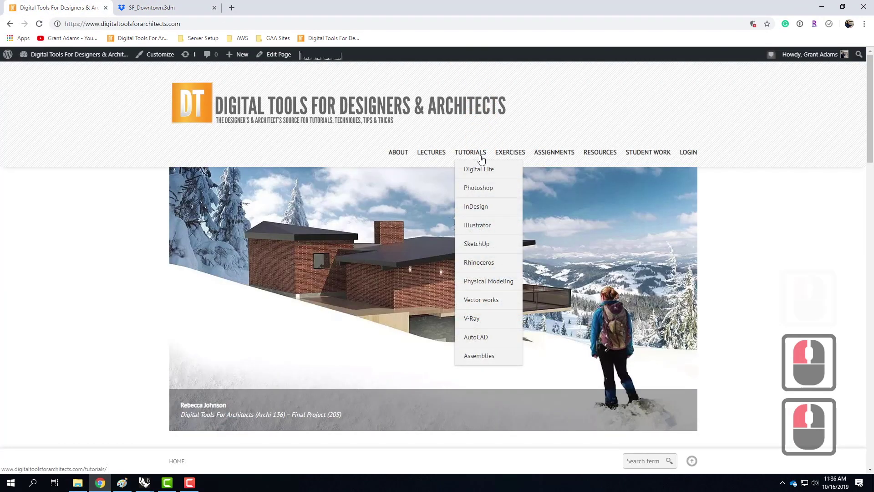
{"action": "mouse_move", "coordinate": [474, 319]}
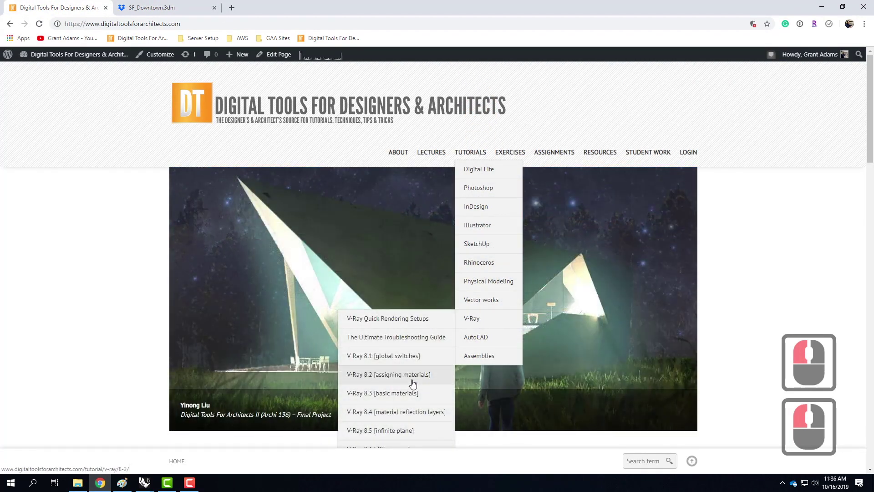
{"action": "scroll", "coordinate": [412, 383], "scroll_direction": "down", "scroll_amount": 1}
{"action": "scroll", "coordinate": [412, 385], "scroll_direction": "down", "scroll_amount": 6}
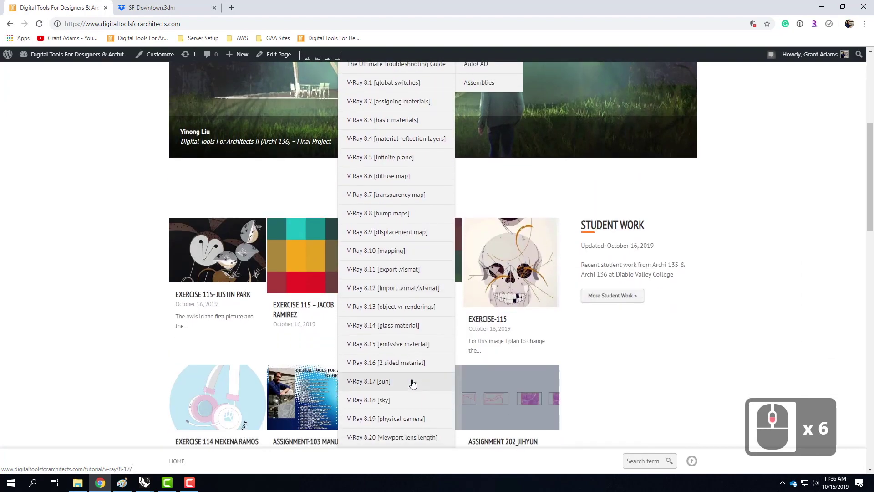
{"action": "scroll", "coordinate": [410, 386], "scroll_direction": "down", "scroll_amount": 1}
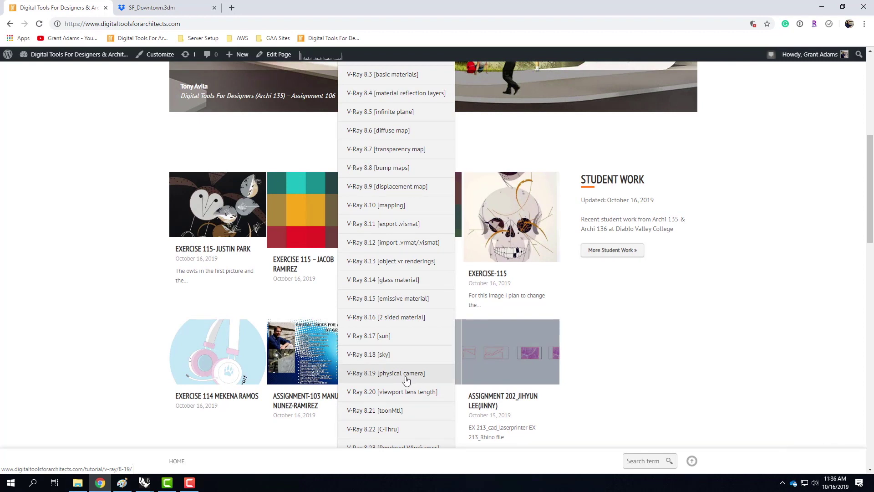
{"action": "left_click", "coordinate": [408, 336]}
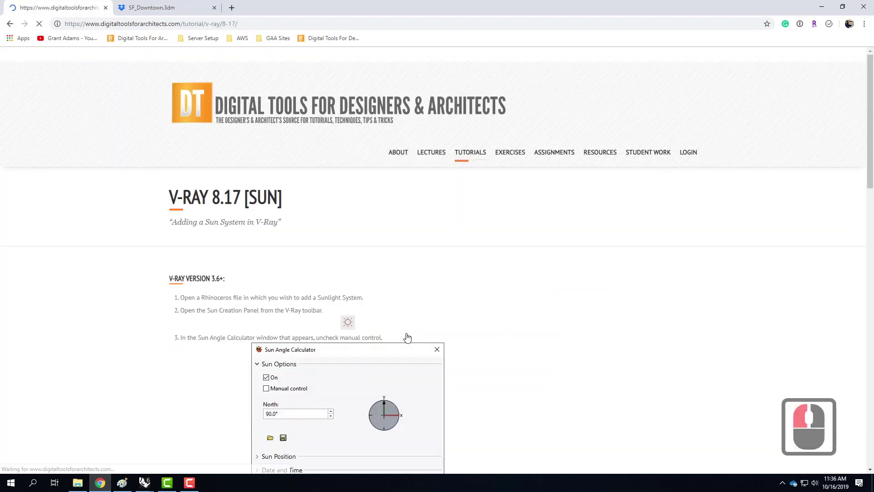
{"action": "scroll", "coordinate": [408, 203], "scroll_direction": "down", "scroll_amount": 18}
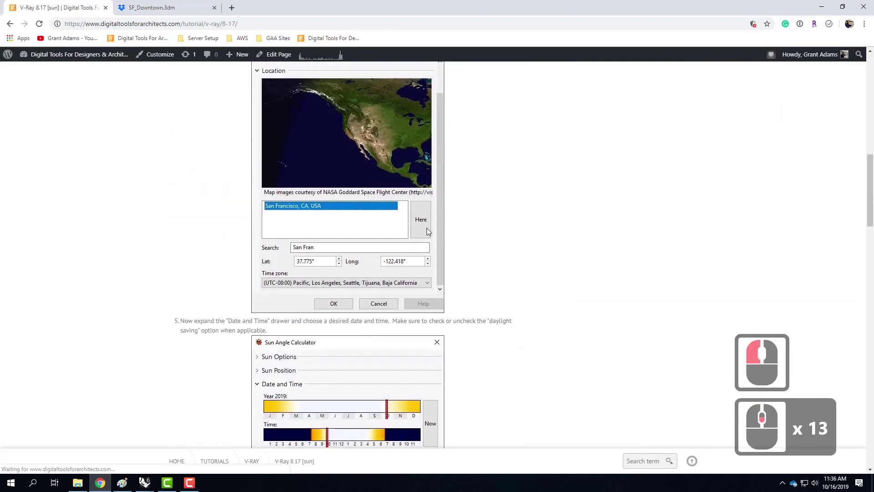
{"action": "scroll", "coordinate": [427, 229], "scroll_direction": "down", "scroll_amount": 3}
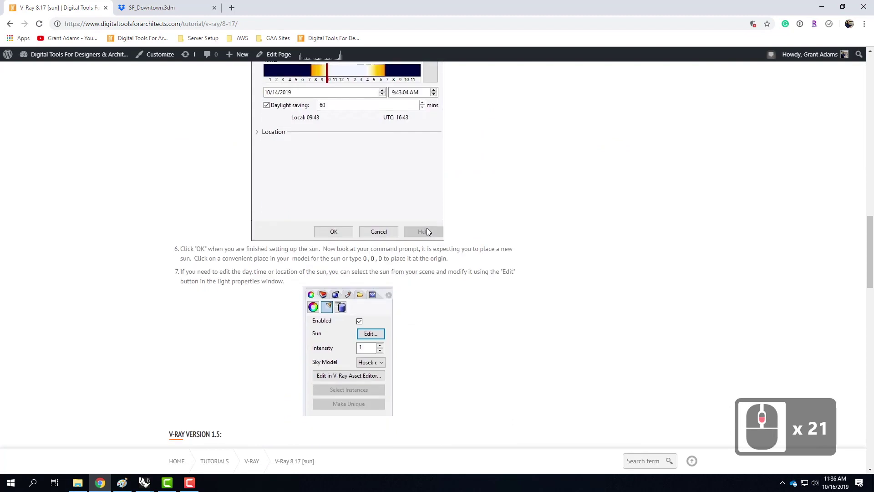
{"action": "left_click", "coordinate": [822, 7]}
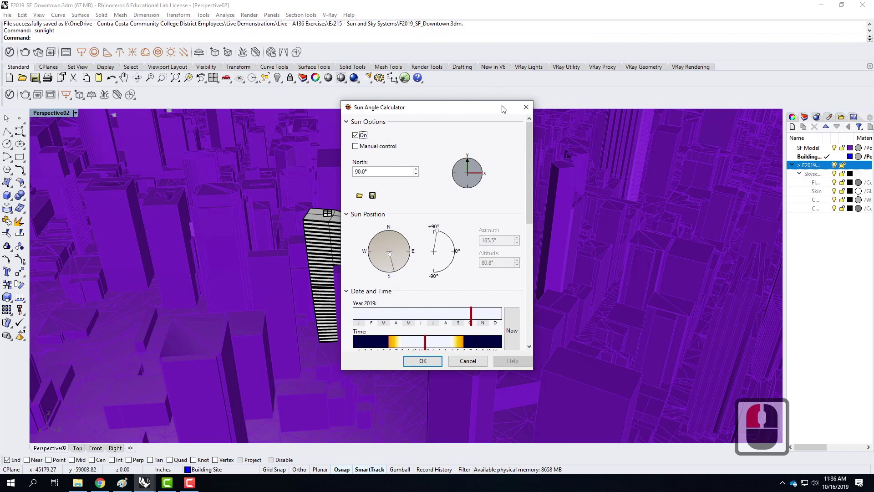
Restart the V-Ray sunlight command and collapse the Sun Options, Sun Position, and Date and Time sections of the Sun Angle Calculator
{"action": "left_click", "coordinate": [527, 107]}
{"action": "left_click", "coordinate": [468, 275]}
{"action": "left_click", "coordinate": [172, 52]}
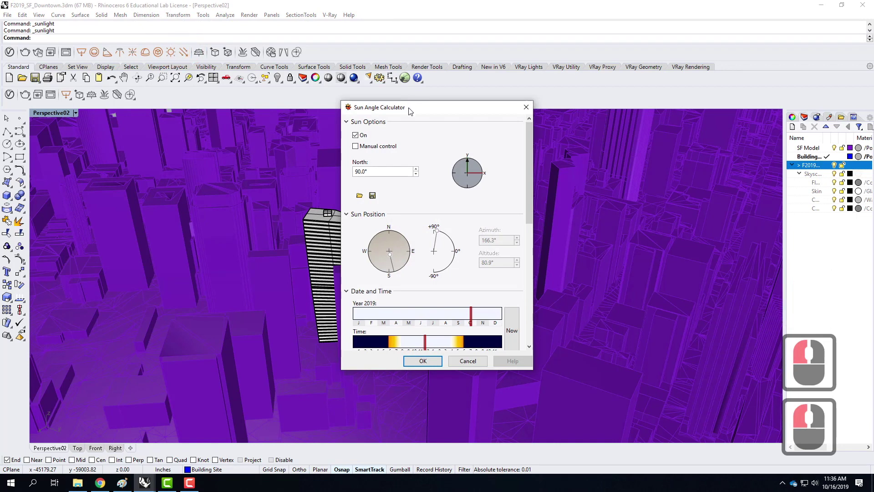
{"action": "left_click_drag", "start_coordinate": [410, 111], "coordinate": [412, 130]}
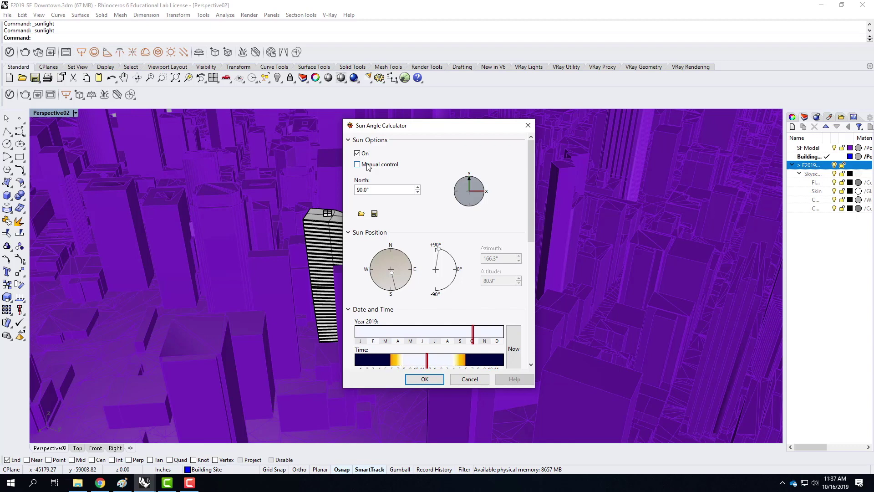
{"action": "left_click_drag", "start_coordinate": [532, 222], "coordinate": [532, 387]}
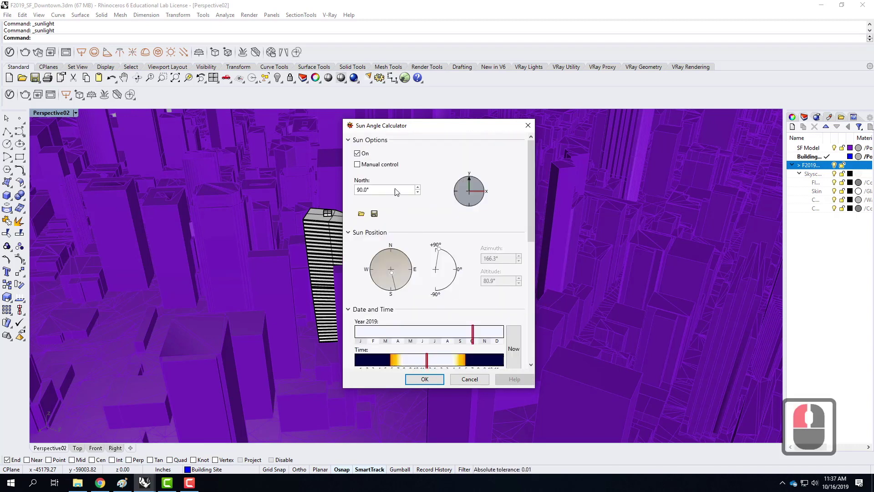
{"action": "left_click", "coordinate": [531, 189]}
{"action": "left_click", "coordinate": [356, 128]}
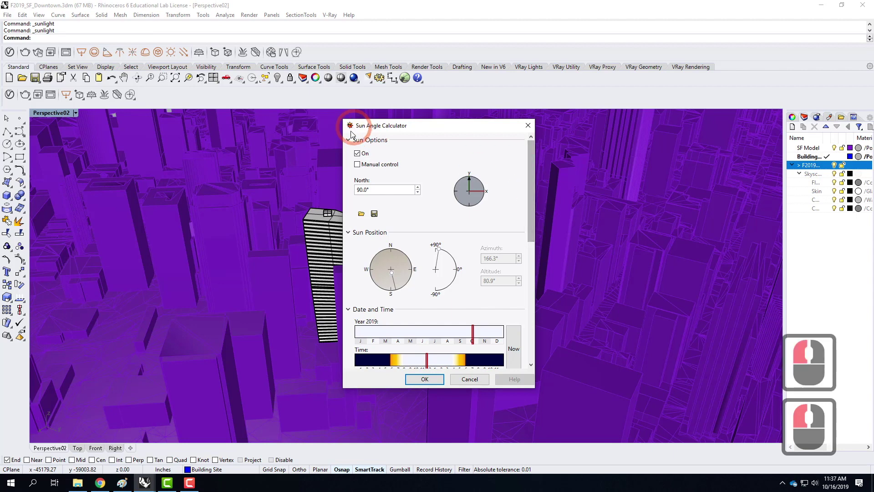
{"action": "left_click", "coordinate": [350, 140]}
{"action": "left_click", "coordinate": [350, 154]}
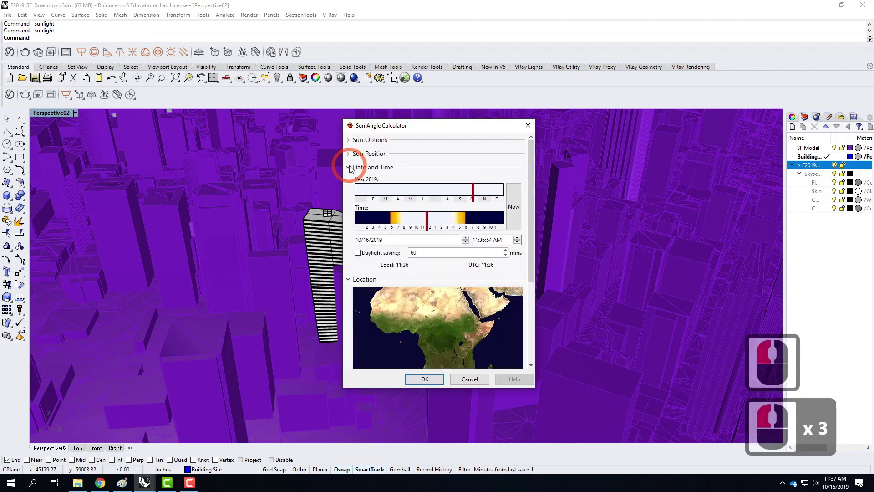
{"action": "left_click", "coordinate": [352, 167]}
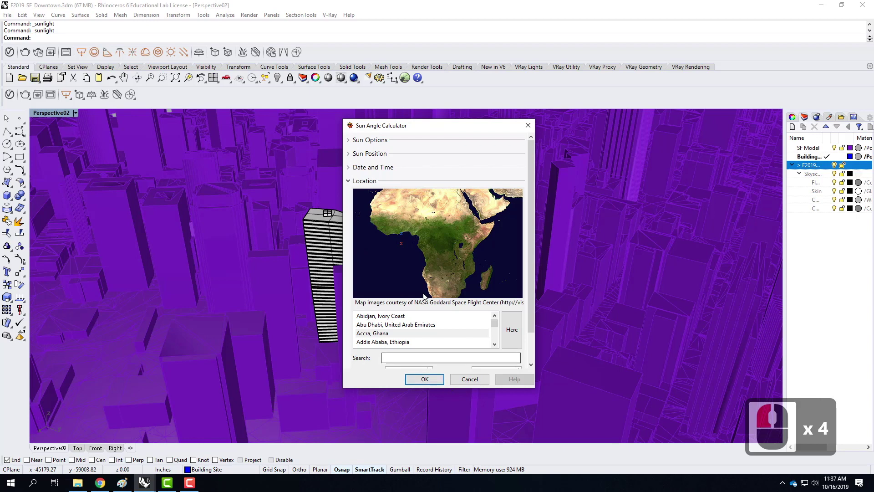
Search the locations for San Fran, set the sun's location to San Francisco, CA, USA, and collapse the Location section
{"action": "left_click", "coordinate": [396, 358]}
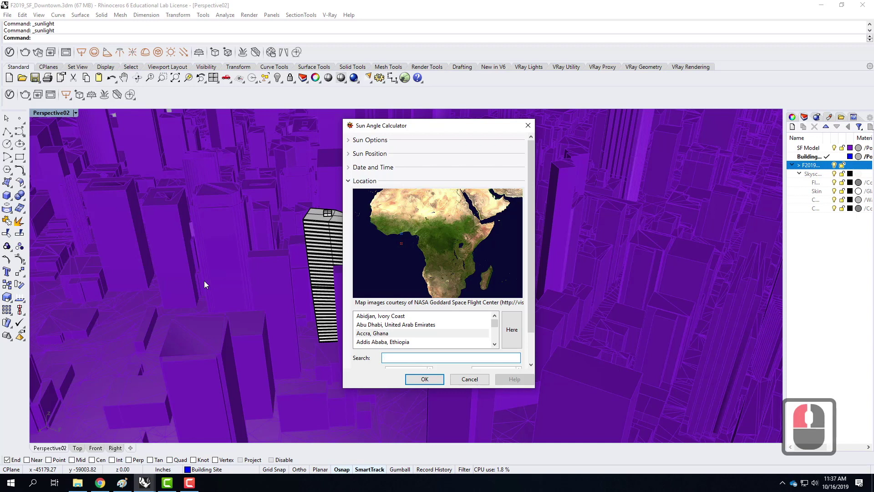
{"action": "type", "text": "S"}
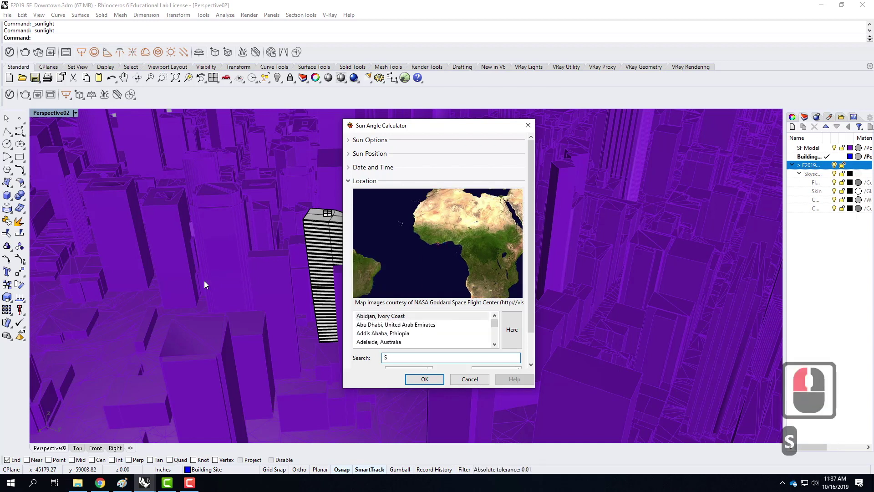
{"action": "type", "text": "an Fran"}
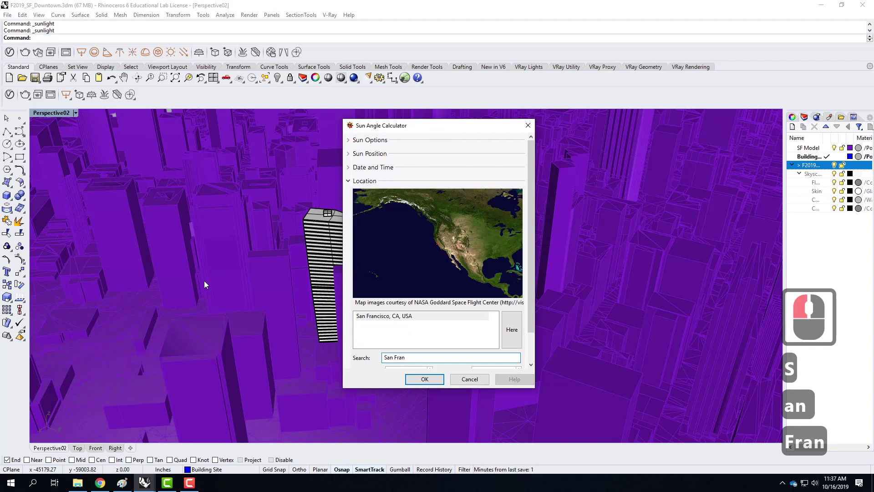
{"action": "left_click", "coordinate": [383, 317]}
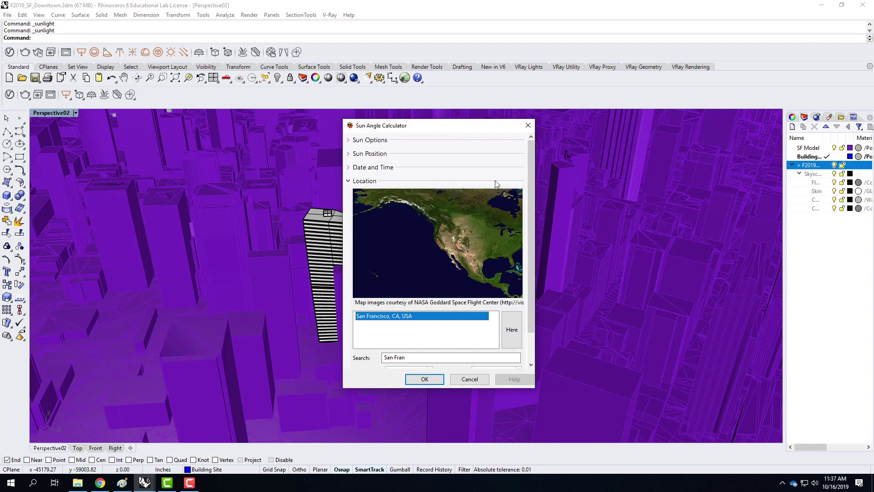
{"action": "left_click_drag", "start_coordinate": [532, 221], "coordinate": [519, 205]}
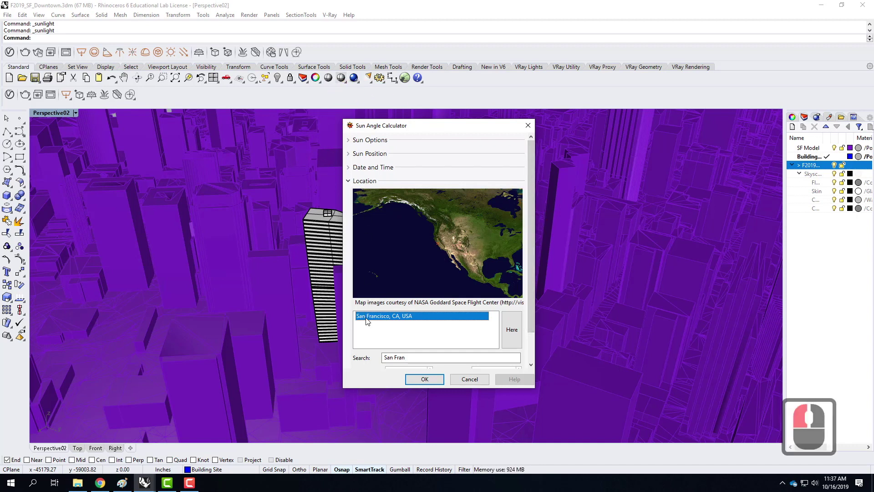
{"action": "left_click", "coordinate": [348, 181]}
Try morning and afternoon sun times, ending at 4:13:59 PM, and turn on daylight saving
{"action": "left_click", "coordinate": [348, 168]}
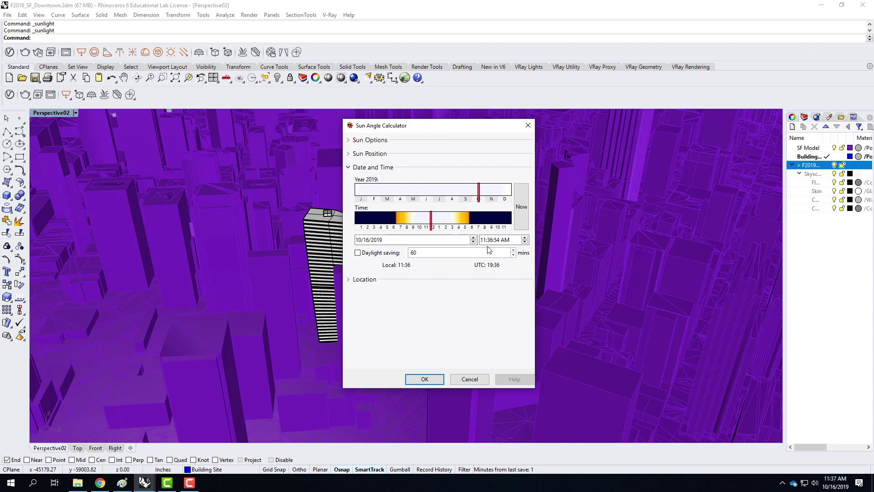
{"action": "left_click", "coordinate": [407, 222]}
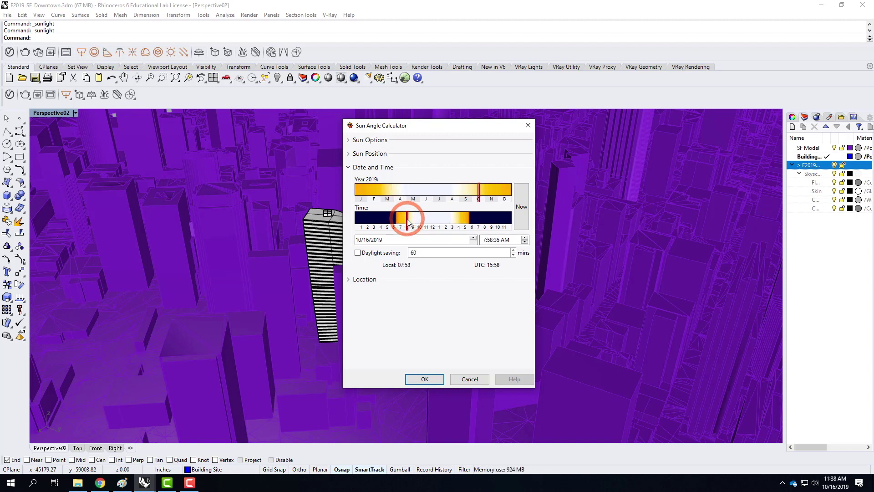
{"action": "double_click", "coordinate": [463, 221]}
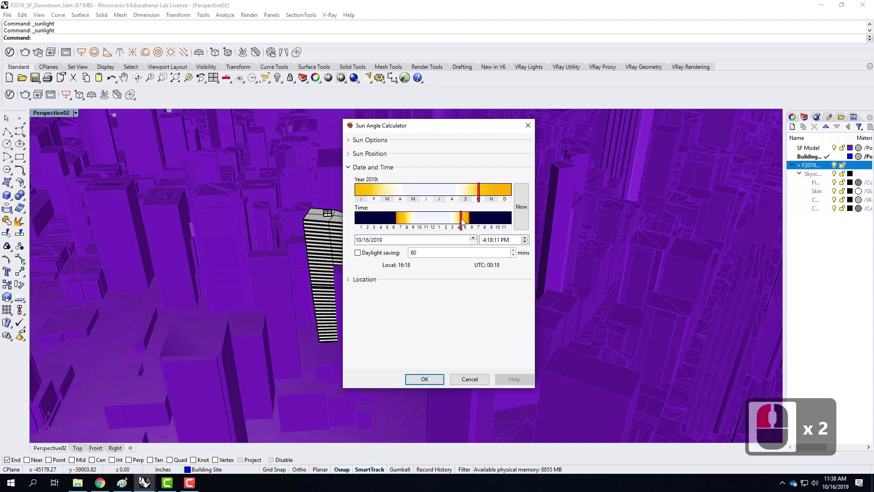
{"action": "left_click", "coordinate": [408, 223]}
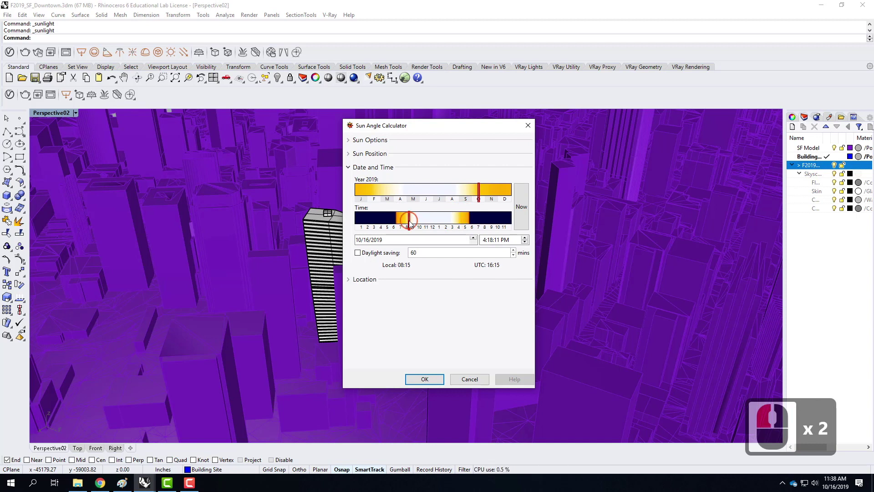
{"action": "left_click", "coordinate": [462, 222]}
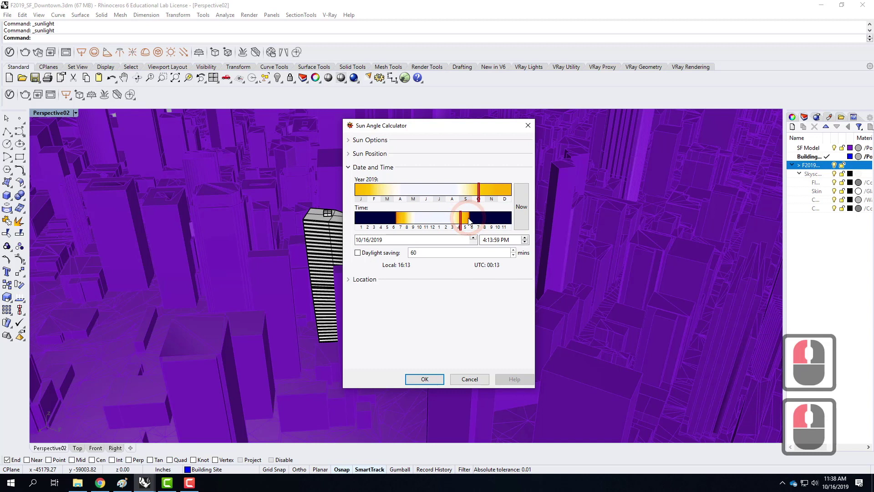
{"action": "left_click", "coordinate": [358, 252]}
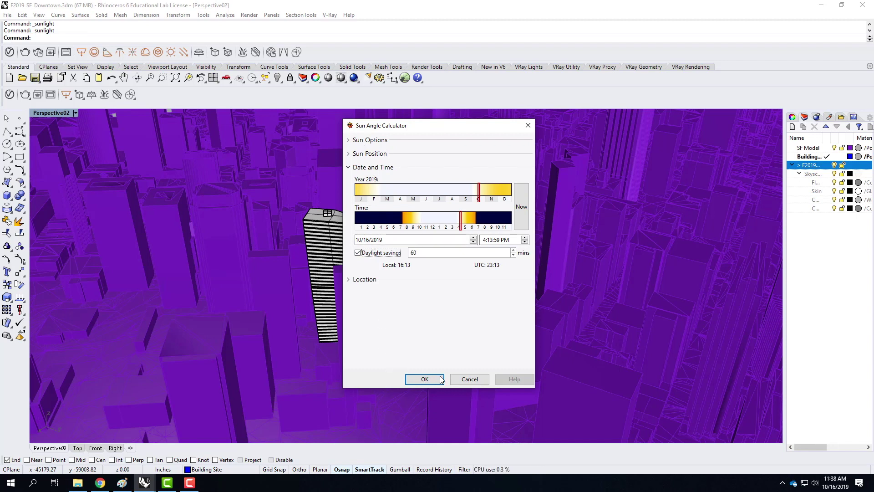
Compare the sun position at different times of day, set the time to 4:55:58 PM, and accept the sun settings
{"action": "left_click", "coordinate": [349, 154]}
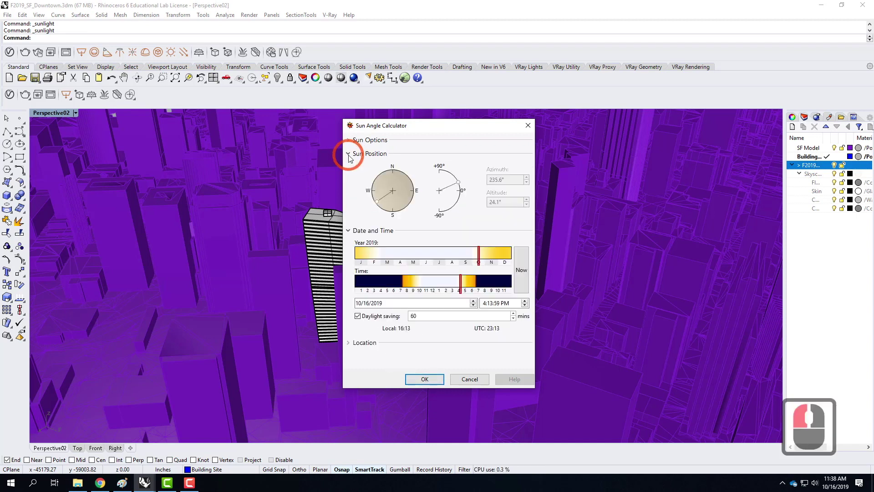
{"action": "left_click", "coordinate": [468, 281]}
{"action": "left_click", "coordinate": [445, 281]}
{"action": "left_click", "coordinate": [420, 282]}
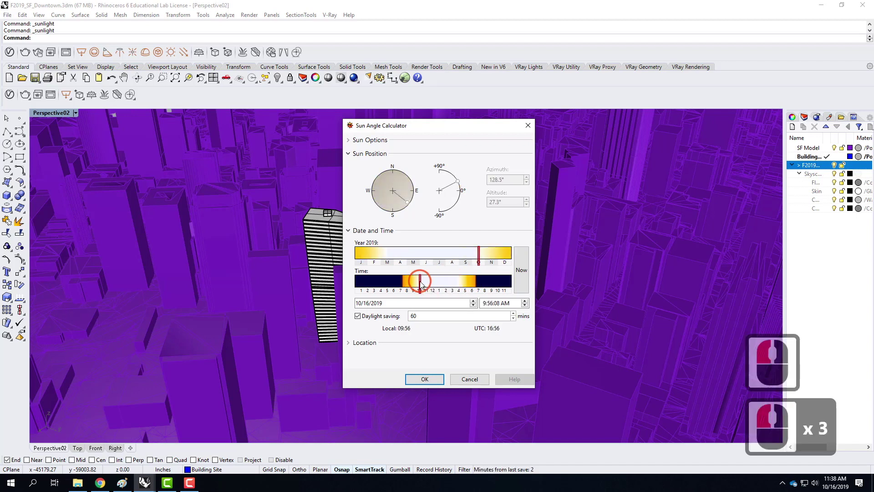
{"action": "left_click", "coordinate": [460, 282]}
{"action": "left_click", "coordinate": [465, 281]}
{"action": "left_click", "coordinate": [468, 282]}
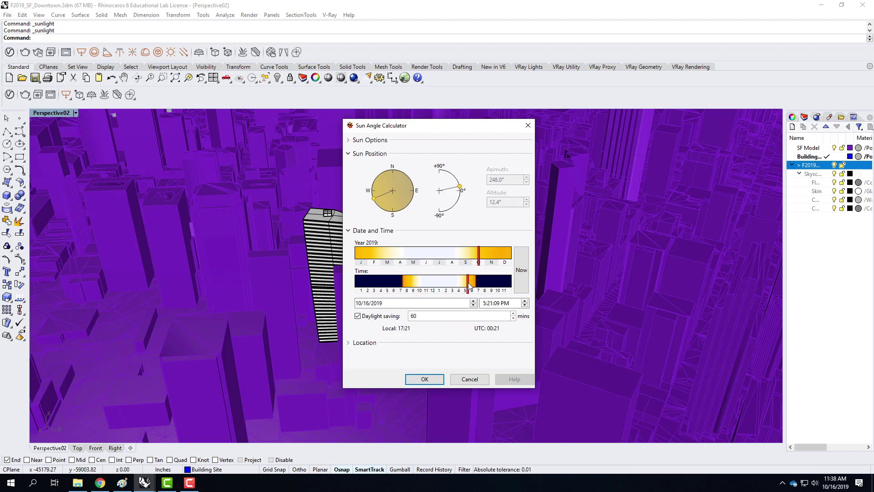
{"action": "left_click_drag", "start_coordinate": [469, 283], "coordinate": [465, 282]}
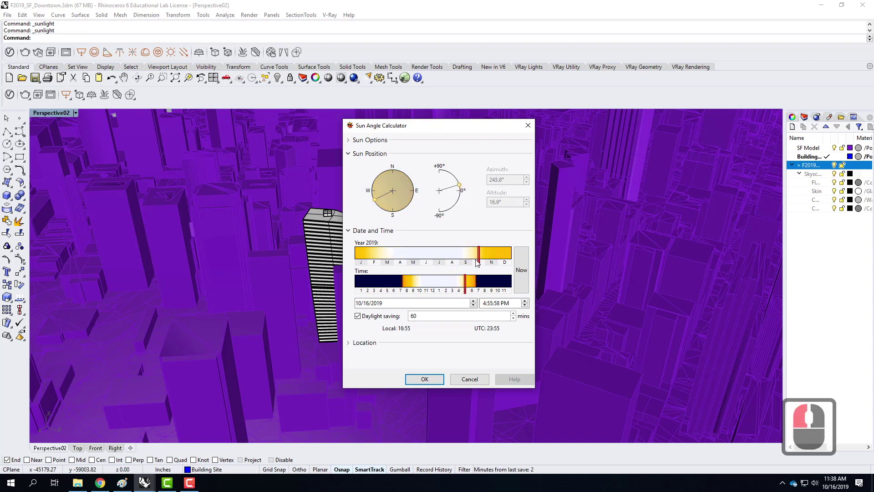
{"action": "left_click", "coordinate": [349, 155]}
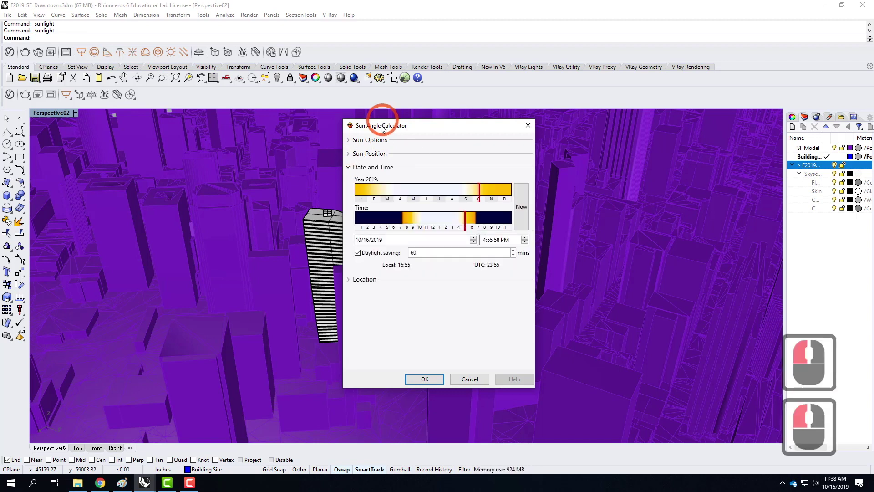
{"action": "left_click", "coordinate": [432, 381]}
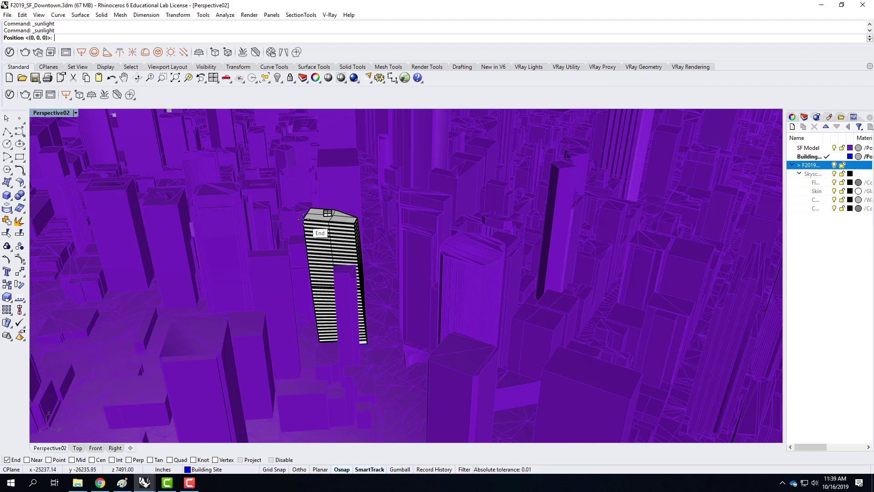
Place the sun light at the skyscraper's roof corner and select it
{"action": "left_click", "coordinate": [364, 243]}
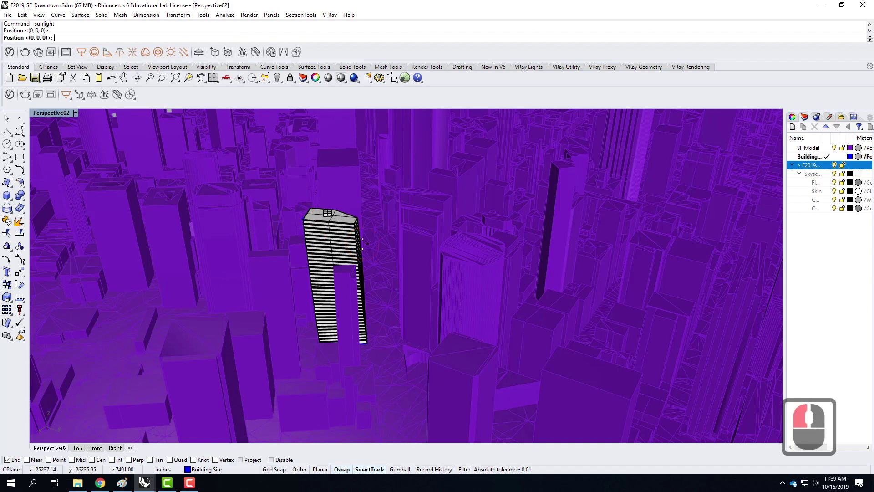
{"action": "left_click", "coordinate": [306, 222]}
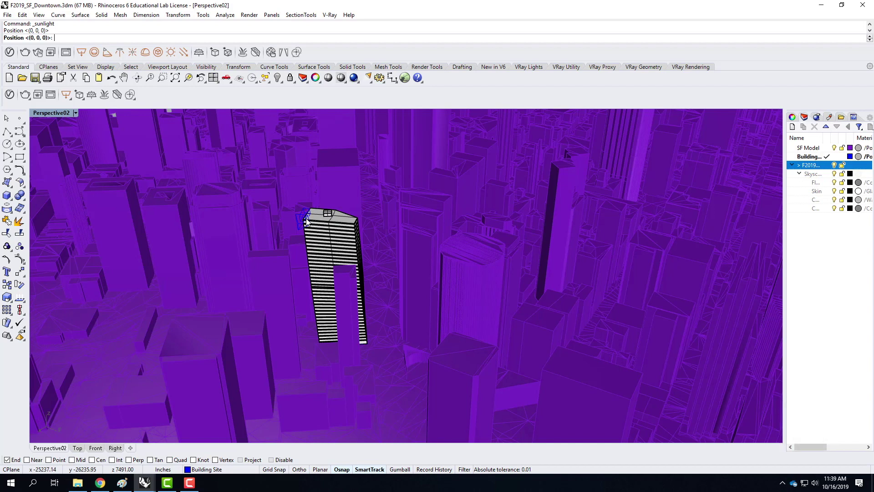
{"action": "left_click", "coordinate": [308, 221]}
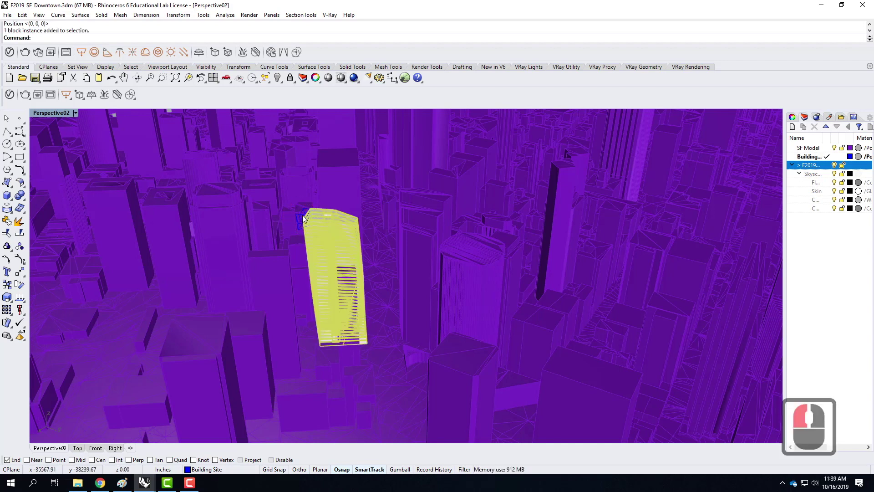
{"action": "key", "text": "Escape"}
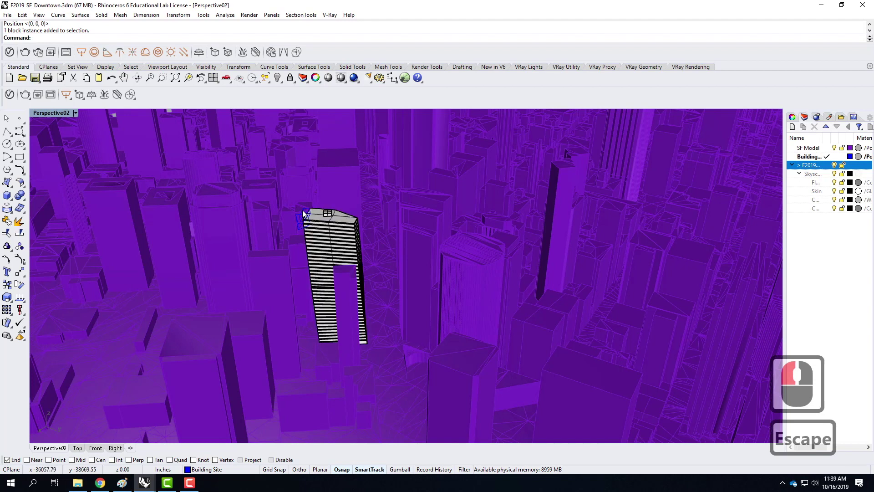
{"action": "left_click", "coordinate": [303, 213]}
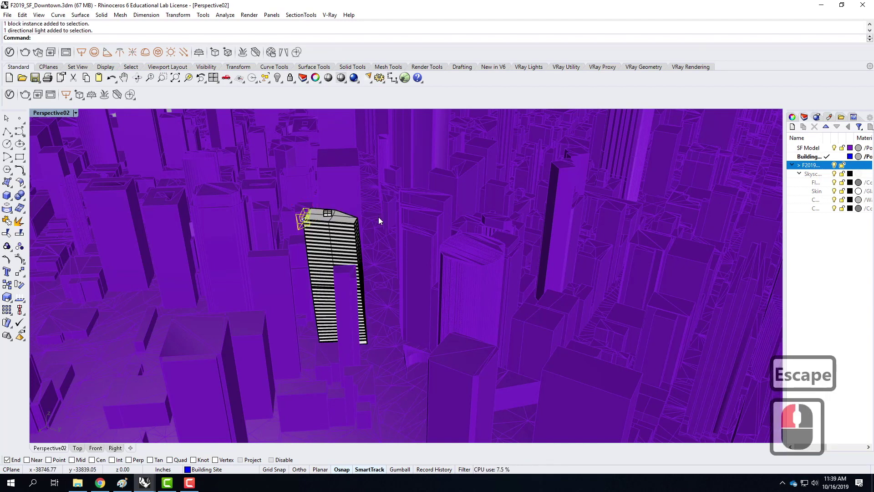
{"action": "right_click_drag", "start_coordinate": [362, 234], "coordinate": [445, 207]}
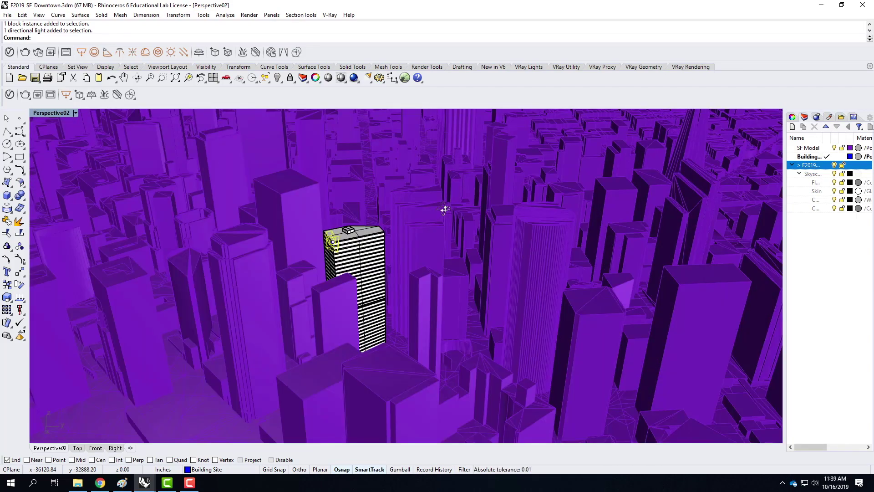
{"action": "right_click_drag", "start_coordinate": [390, 249], "coordinate": [248, 257]}
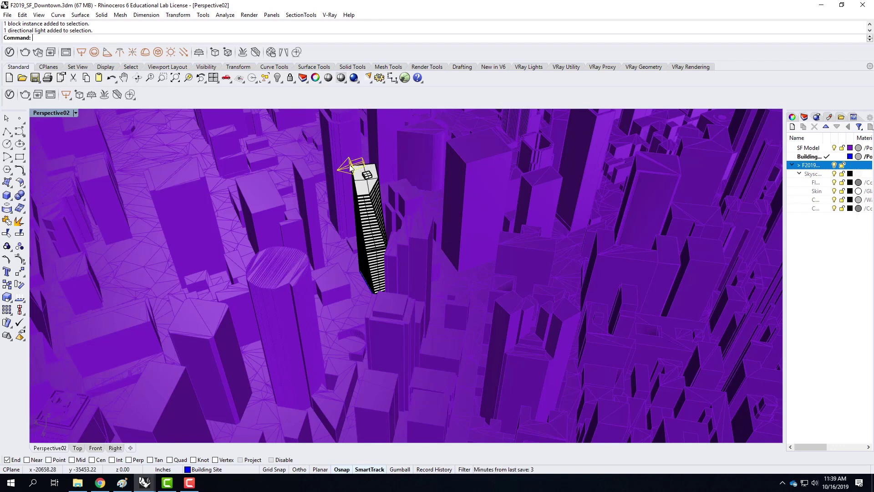
Reopen the Sun Angle Calculator from the selected sun light's properties and turn off manual control
{"action": "left_click", "coordinate": [793, 118]}
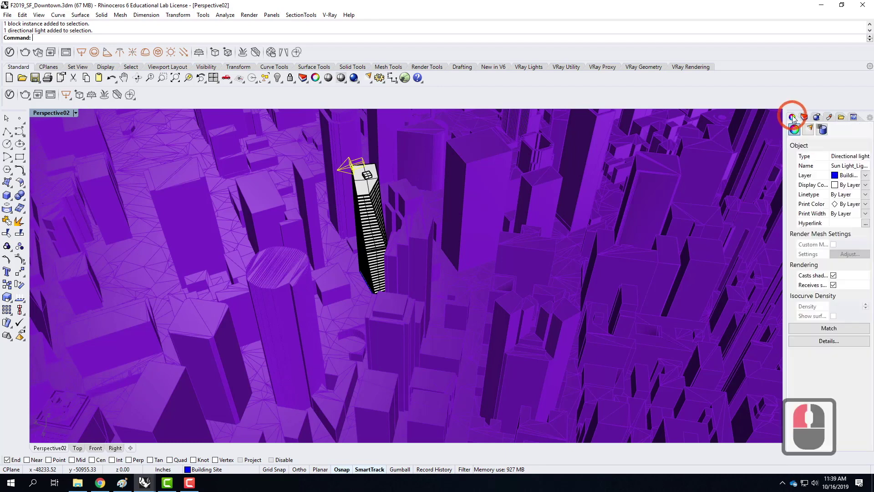
{"action": "left_click", "coordinate": [810, 132]}
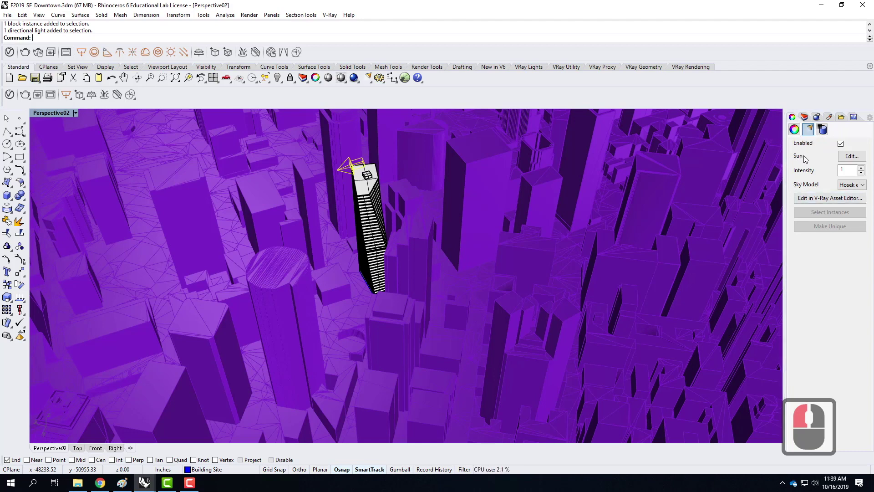
{"action": "left_click", "coordinate": [851, 156]}
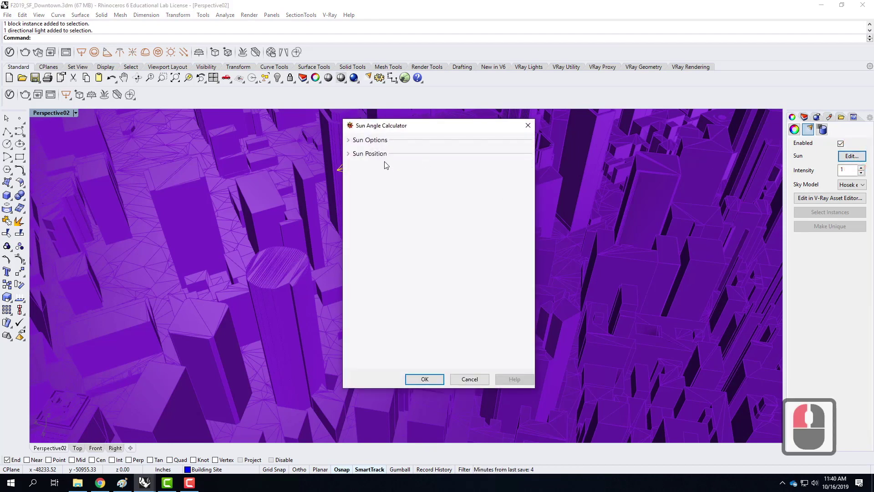
{"action": "left_click", "coordinate": [349, 154]}
{"action": "left_click", "coordinate": [503, 181]}
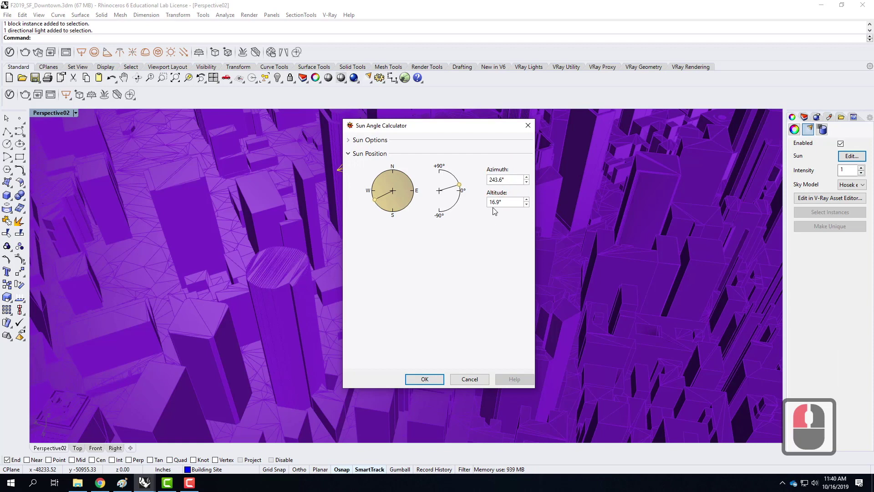
{"action": "left_click", "coordinate": [350, 140]}
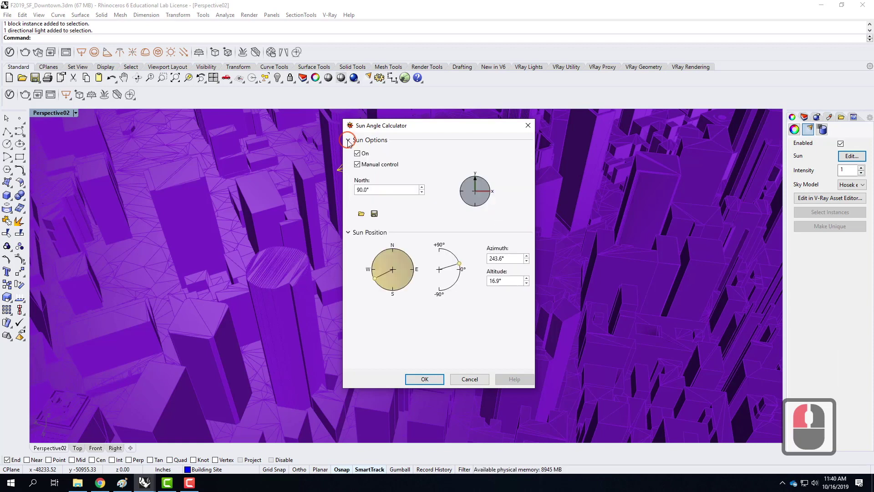
{"action": "left_click", "coordinate": [360, 164]}
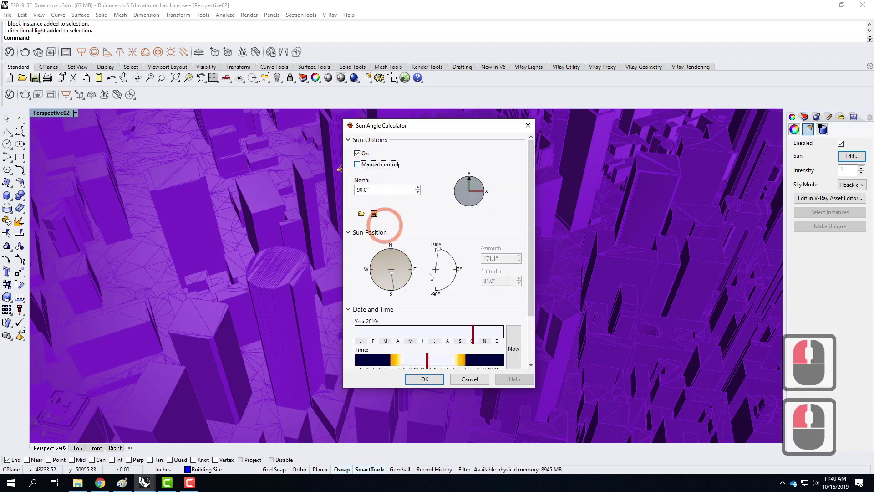
Search the locations for san fr and set the sun's location to San Francisco, CA, USA
{"action": "left_click_drag", "start_coordinate": [531, 214], "coordinate": [528, 419]}
{"action": "left_click", "coordinate": [529, 352]}
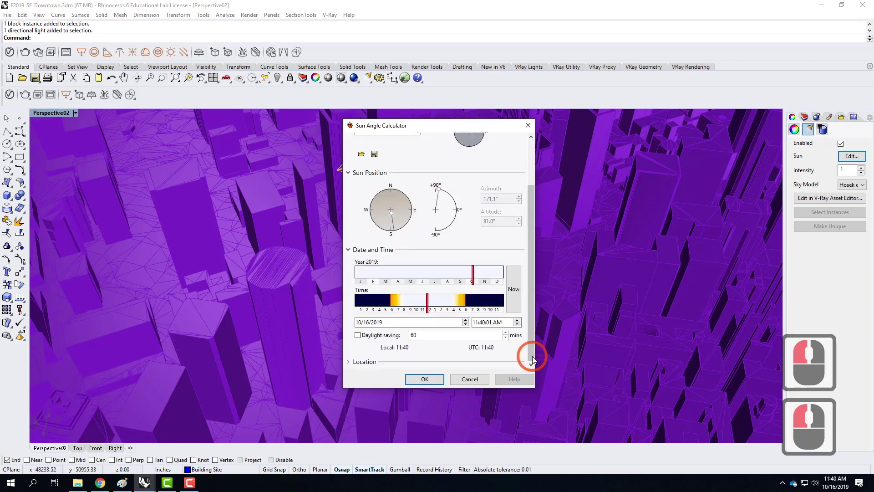
{"action": "left_click", "coordinate": [350, 361]}
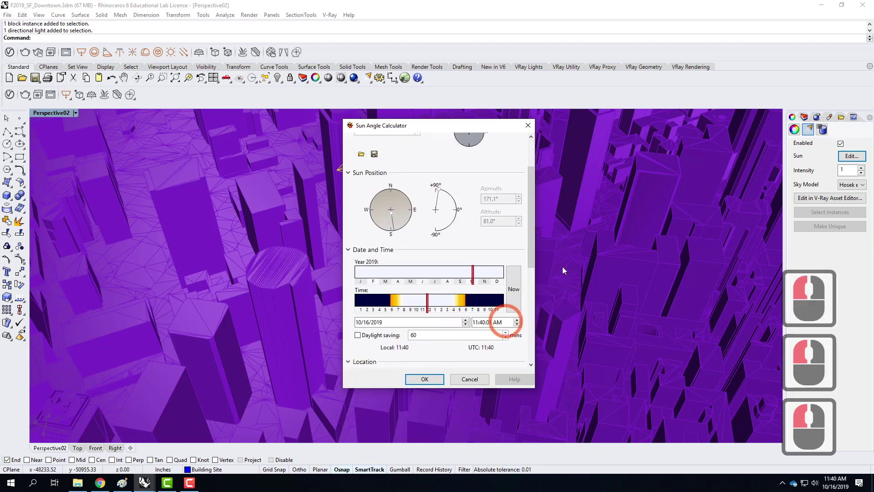
{"action": "left_click_drag", "start_coordinate": [534, 234], "coordinate": [529, 378]}
{"action": "left_click", "coordinate": [404, 323]}
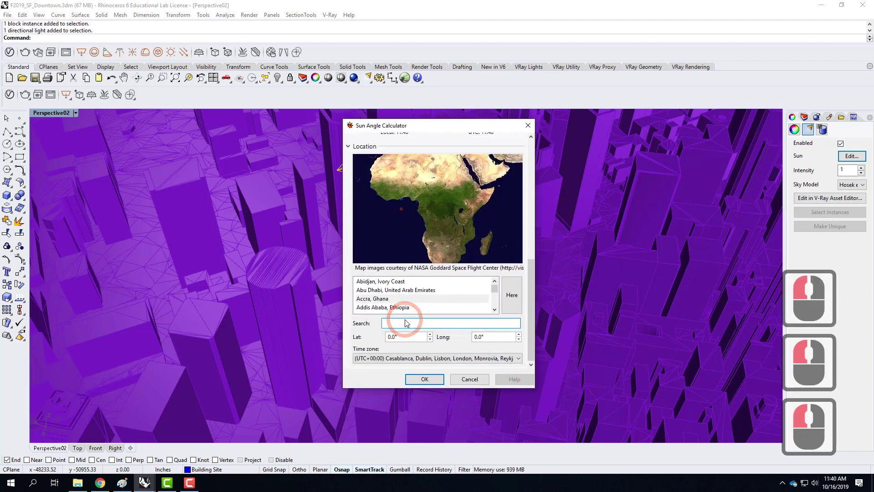
{"action": "type", "text": "sanf"}
{"action": "key", "text": "BackSpace"}
{"action": "key", "text": "BackSpace"}
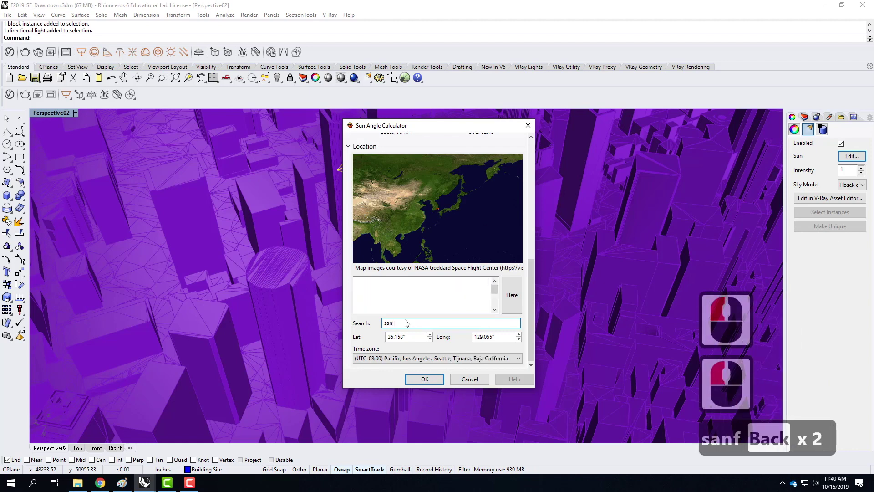
{"action": "type", "text": "fr"}
{"action": "left_click", "coordinate": [416, 281]}
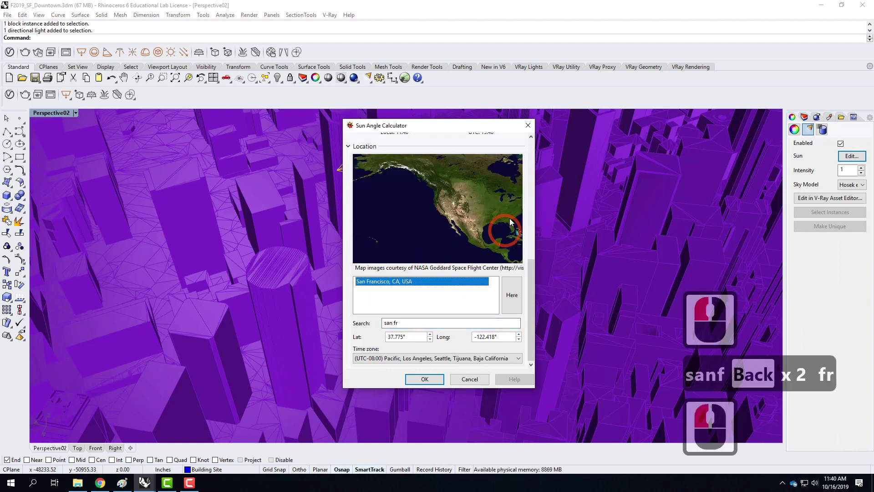
Turn on daylight saving, set the sun time to 9:16:33 AM, and accept the changes
{"action": "left_click_drag", "start_coordinate": [531, 277], "coordinate": [533, 189]}
{"action": "scroll", "coordinate": [410, 205], "scroll_direction": "up", "scroll_amount": 3}
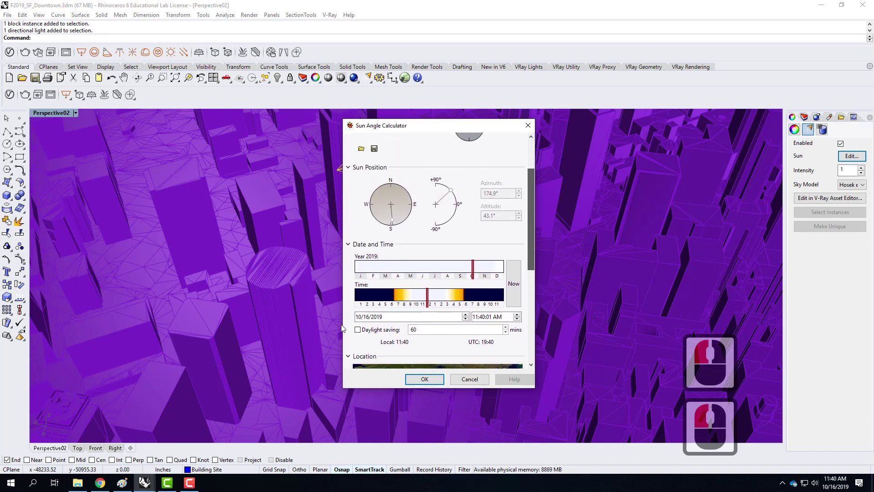
{"action": "left_click", "coordinate": [359, 319]}
{"action": "left_click", "coordinate": [358, 350]}
{"action": "left_click", "coordinate": [410, 319]}
{"action": "left_click", "coordinate": [412, 319]}
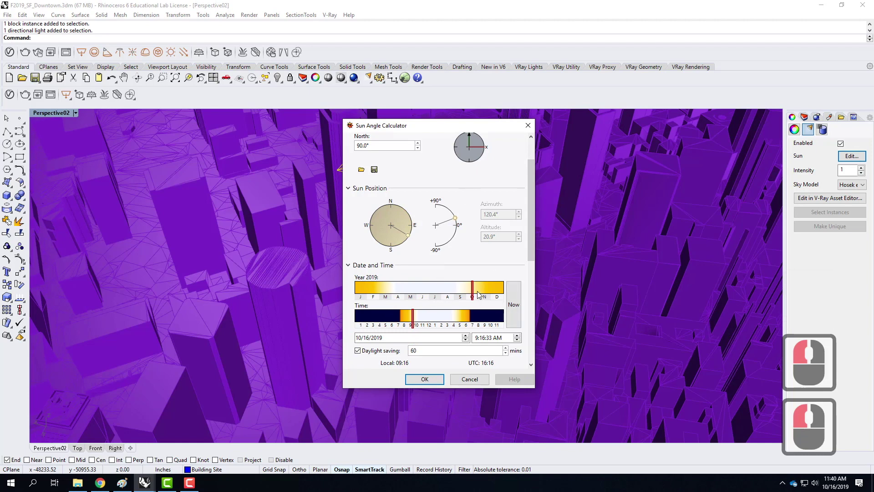
{"action": "left_click", "coordinate": [425, 379]}
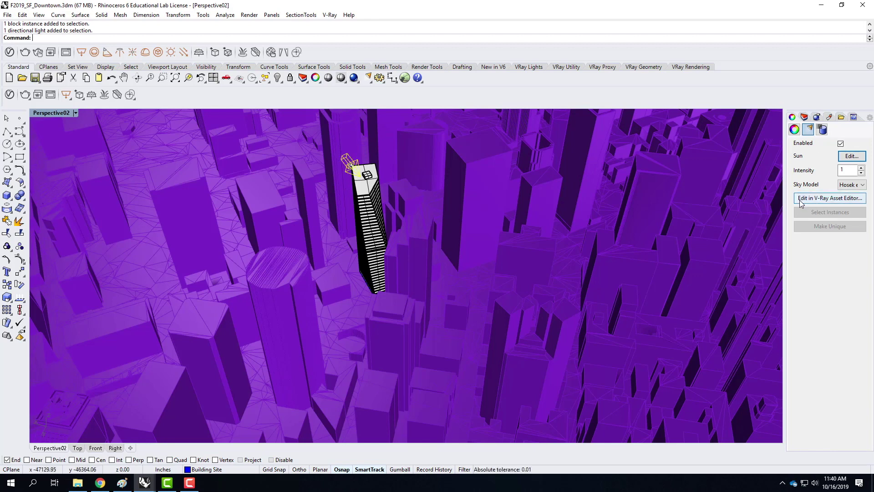
Open the V-Ray Asset Editor from the sun light's properties and rename Sun Light as "Sun Light -10-16-19-8am"
{"action": "left_click", "coordinate": [850, 201]}
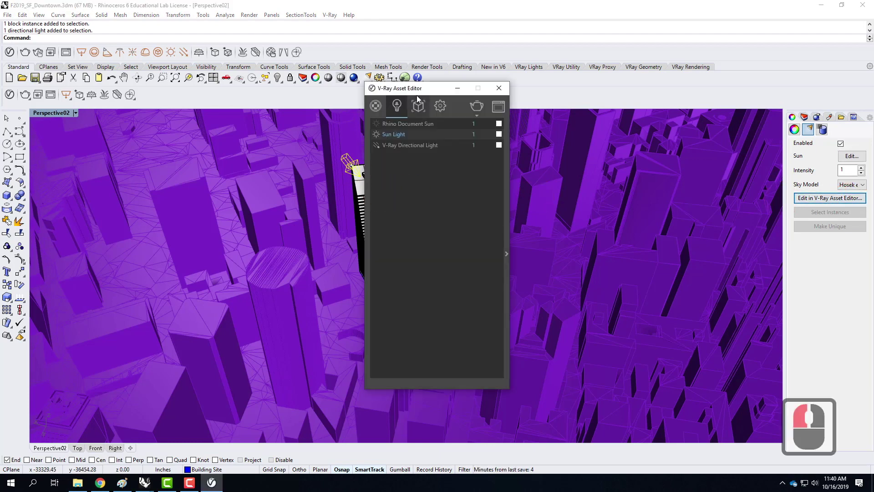
{"action": "left_click_drag", "start_coordinate": [420, 92], "coordinate": [346, 91]}
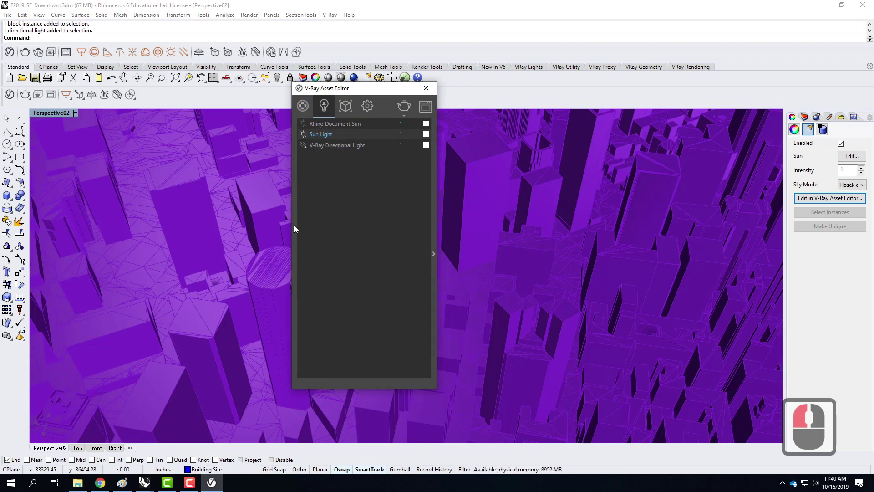
{"action": "left_click", "coordinate": [322, 136]}
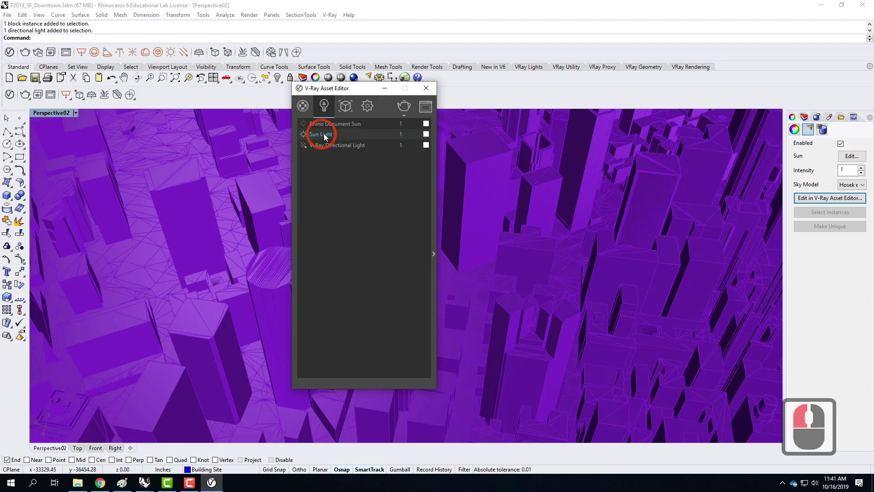
{"action": "left_click", "coordinate": [326, 137]}
{"action": "double_click", "coordinate": [326, 135]}
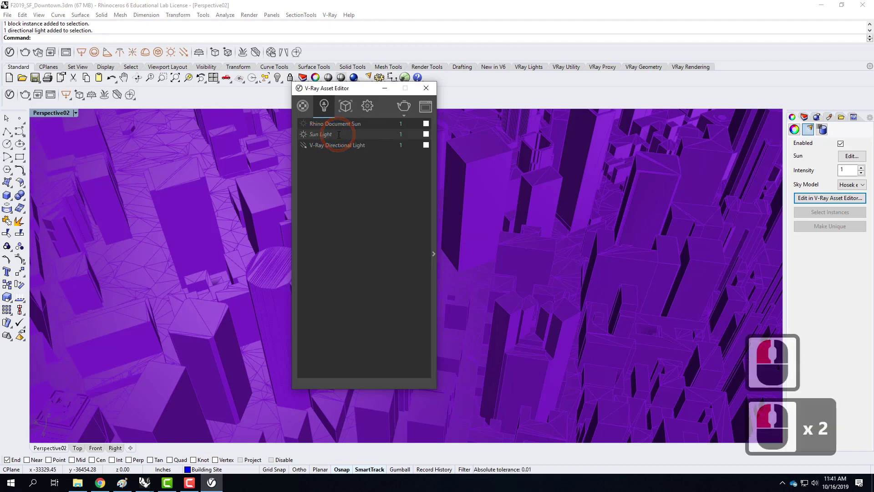
{"action": "type", "text": "-"}
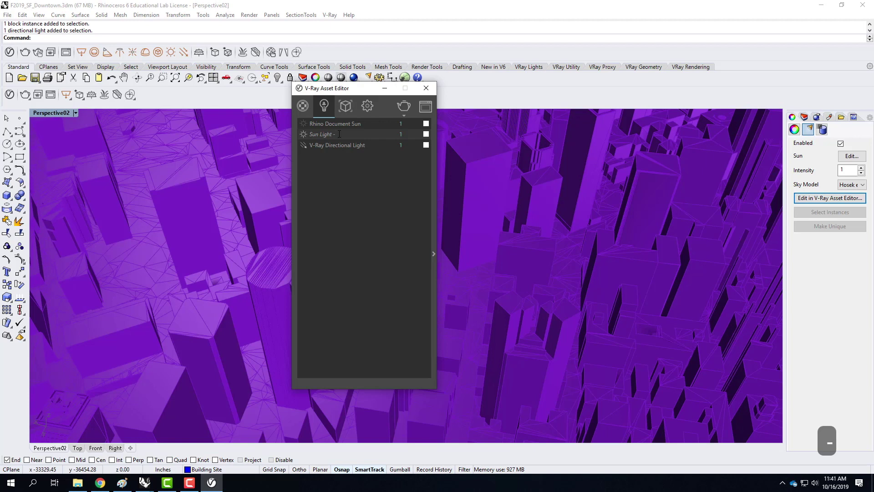
{"action": "type", "text": "10/16"}
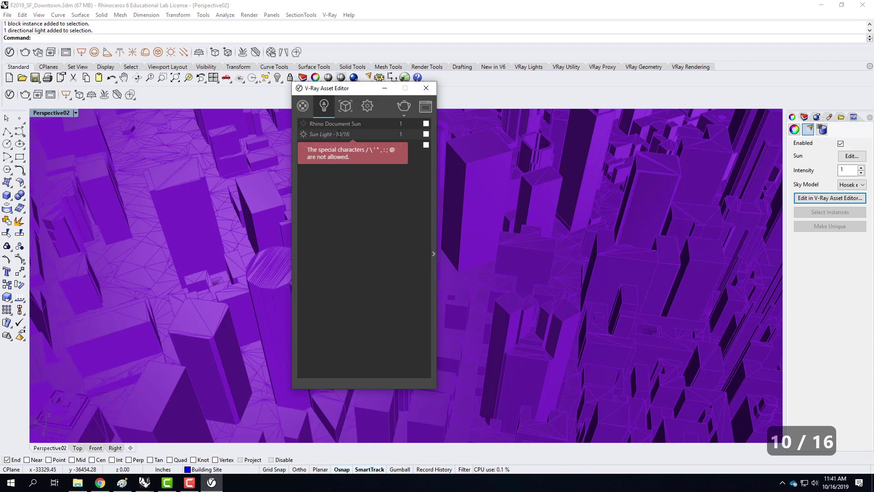
{"action": "key", "text": "BackSpace"}
{"action": "key", "text": "BackSpace"}
{"action": "key", "text": "BackSpace"}
{"action": "type", "text": "-16"}
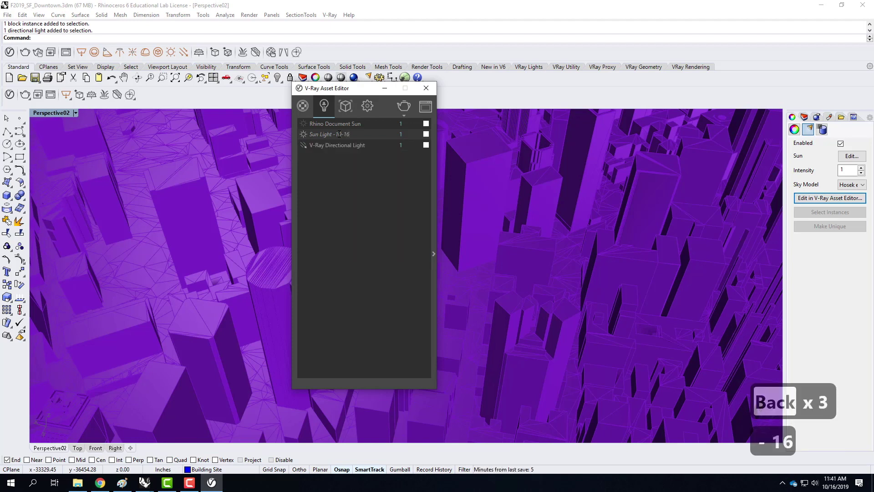
{"action": "type", "text": "-19"}
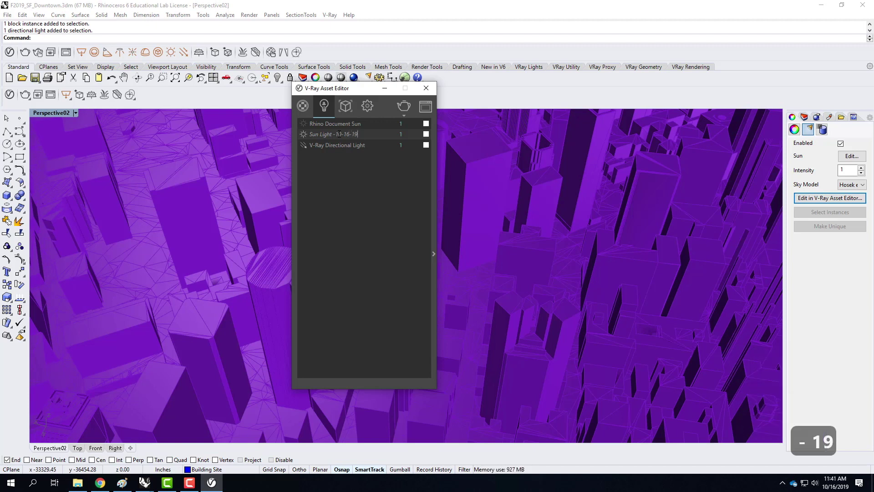
{"action": "type", "text": "-7"}
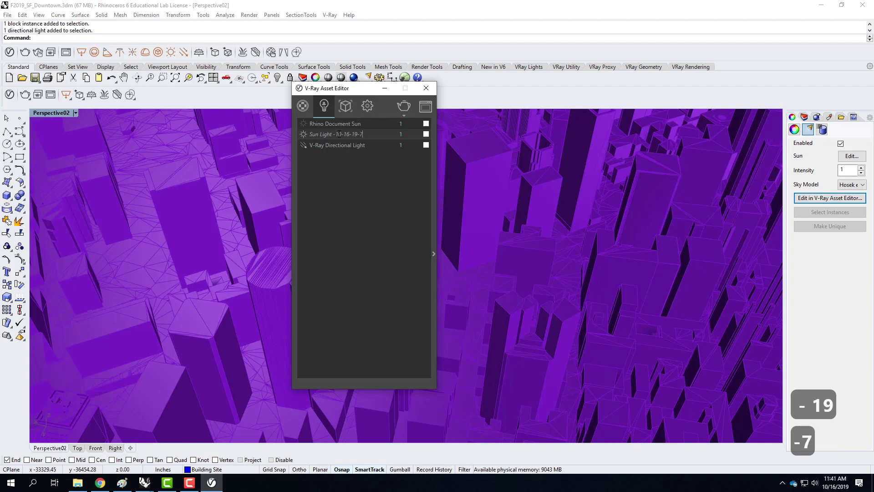
{"action": "key", "text": "BackSpace"}
{"action": "type", "text": "8am"}
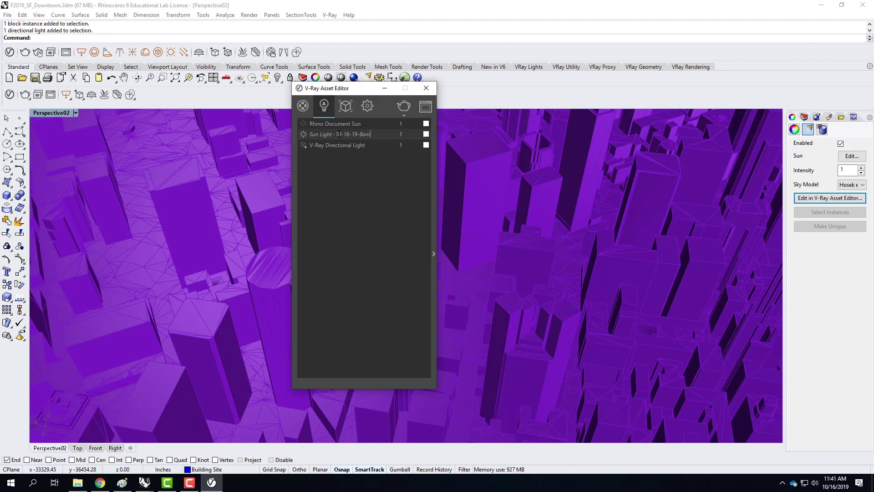
{"action": "left_click", "coordinate": [360, 172]}
Toggle the renamed sun light off and back on in the list of lights
{"action": "left_click", "coordinate": [376, 135]}
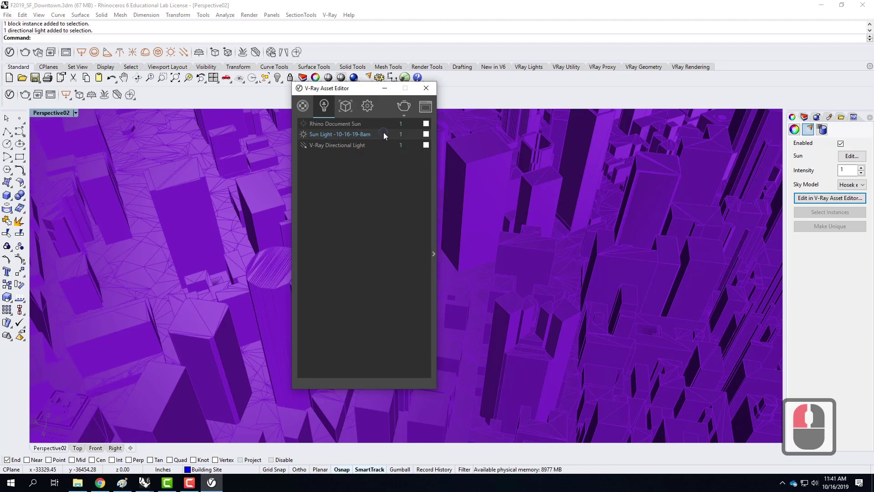
{"action": "right_click", "coordinate": [384, 134]}
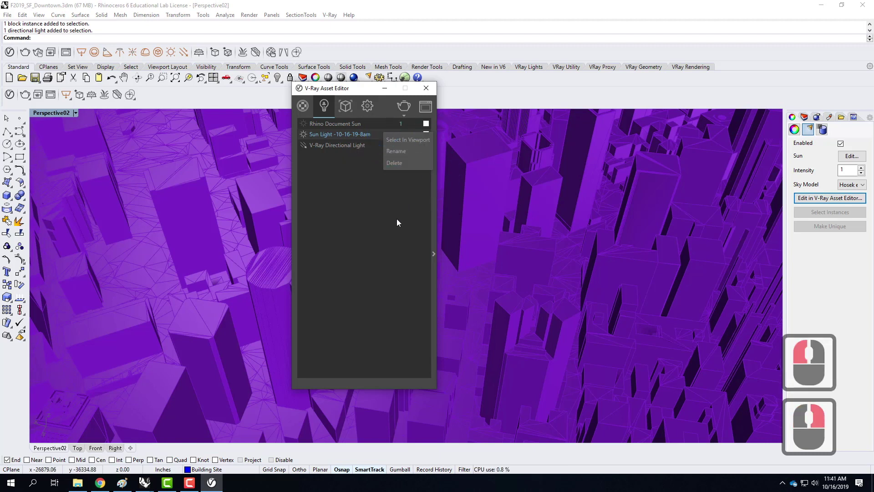
{"action": "left_click", "coordinate": [406, 135]}
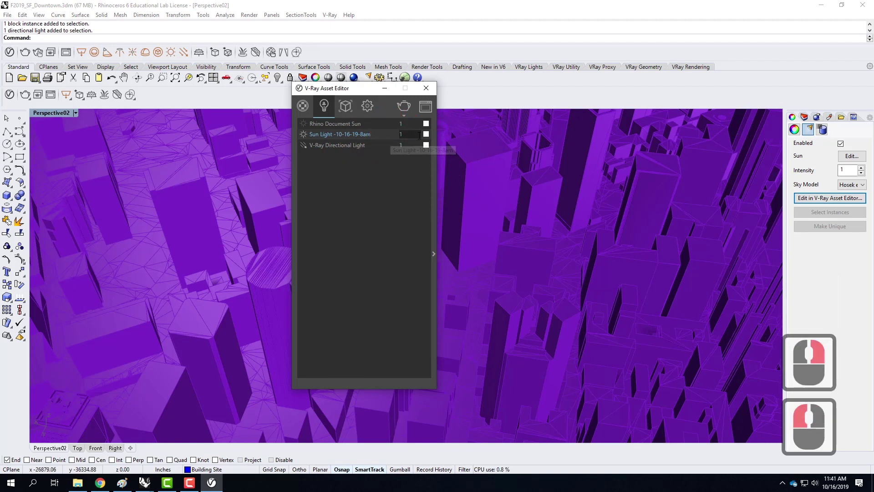
{"action": "left_click", "coordinate": [304, 135]}
{"action": "left_click", "coordinate": [304, 135]}
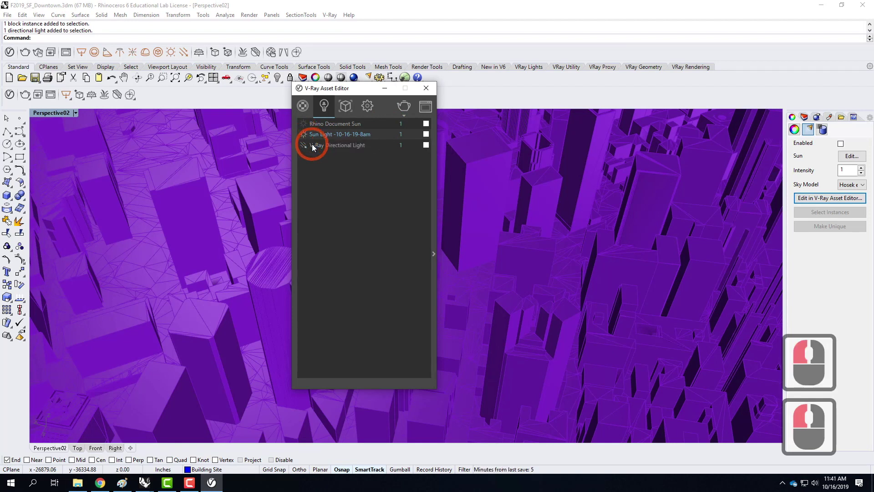
{"action": "left_click", "coordinate": [304, 135]}
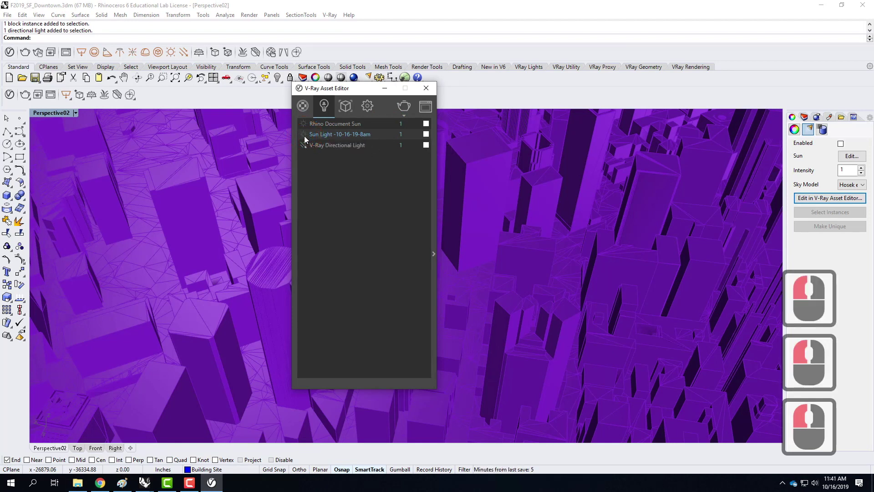
{"action": "left_click", "coordinate": [305, 137]}
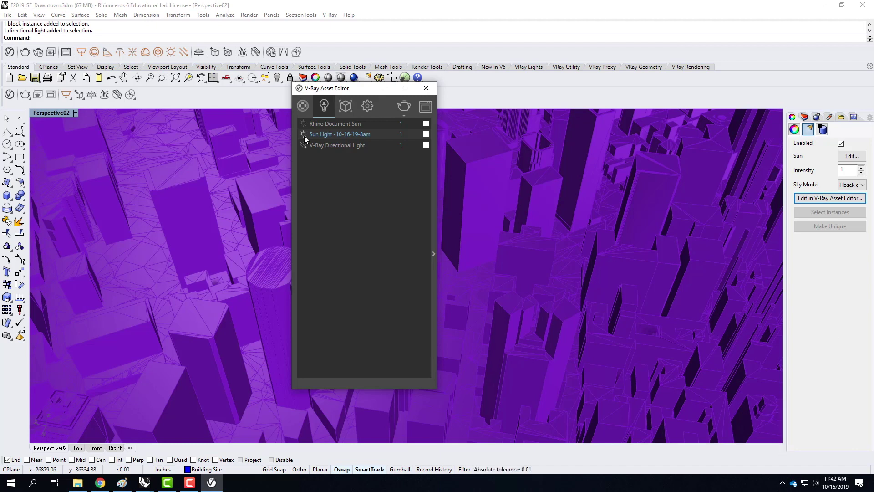
{"action": "left_click_drag", "start_coordinate": [347, 93], "coordinate": [573, 93]}
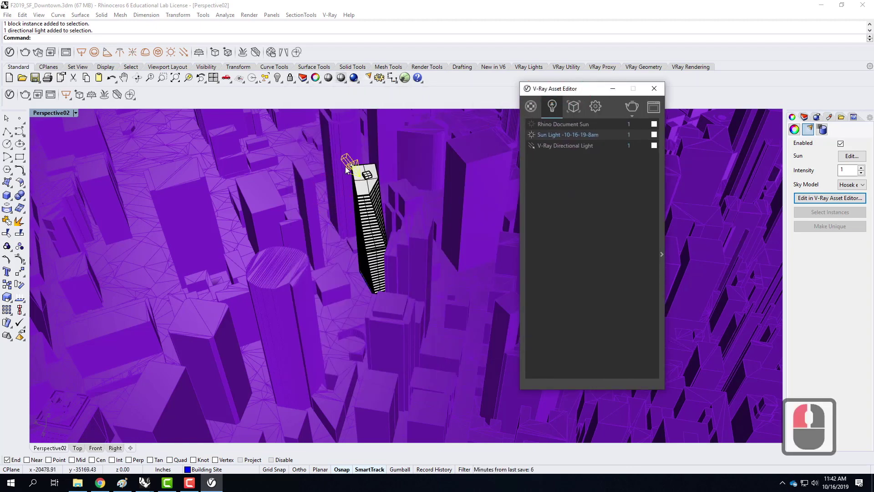
{"action": "left_click_drag", "start_coordinate": [576, 90], "coordinate": [330, 87]}
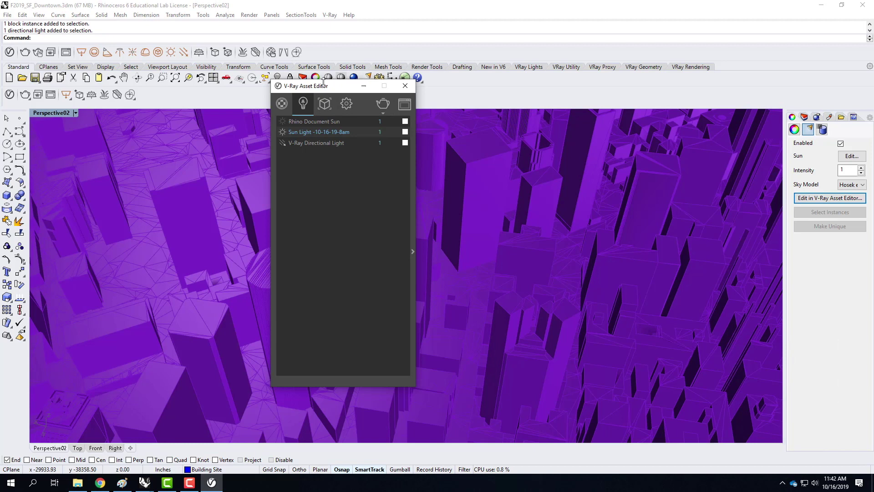
Set the environment background color to white in the V-Ray render settings
{"action": "left_click", "coordinate": [345, 106]}
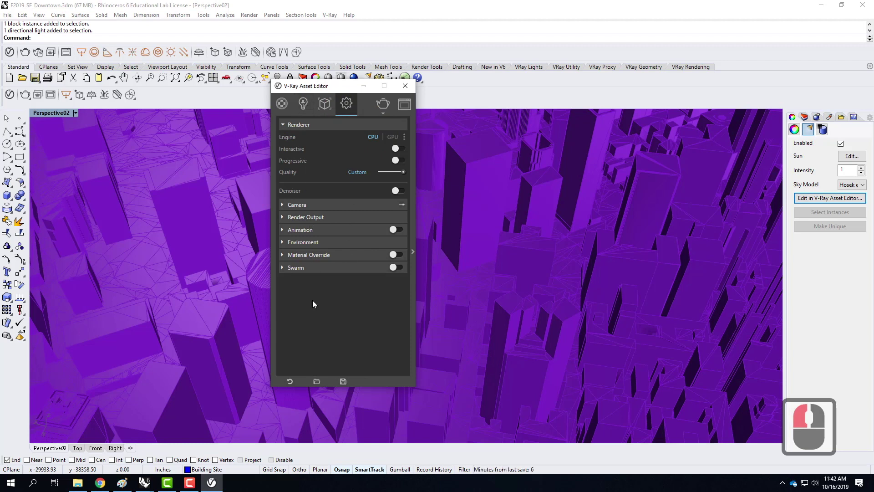
{"action": "left_click", "coordinate": [283, 243]}
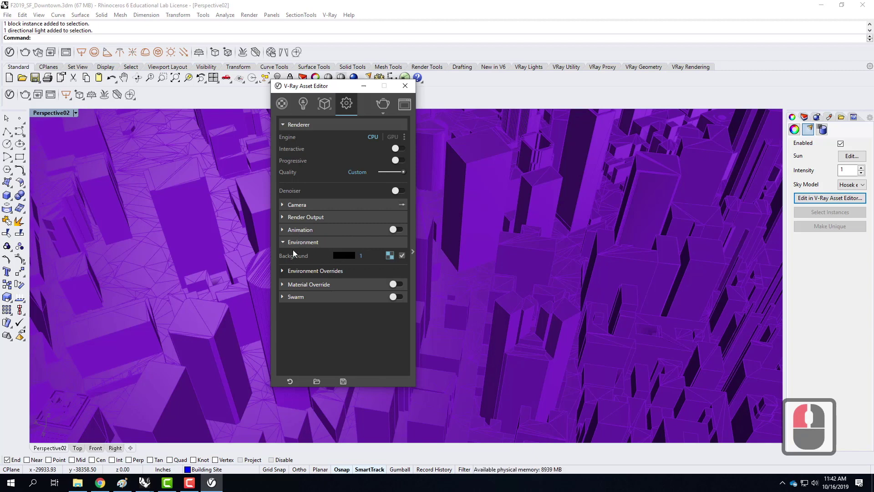
{"action": "left_click", "coordinate": [343, 256]}
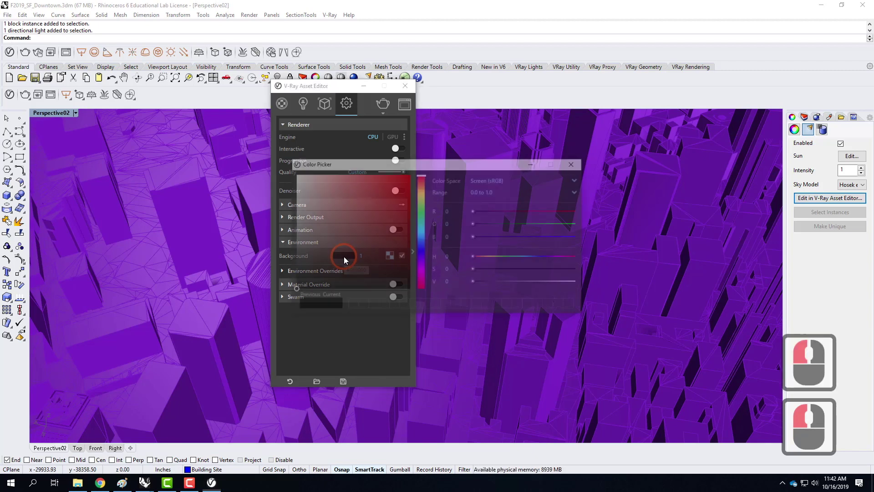
{"action": "left_click", "coordinate": [294, 175]}
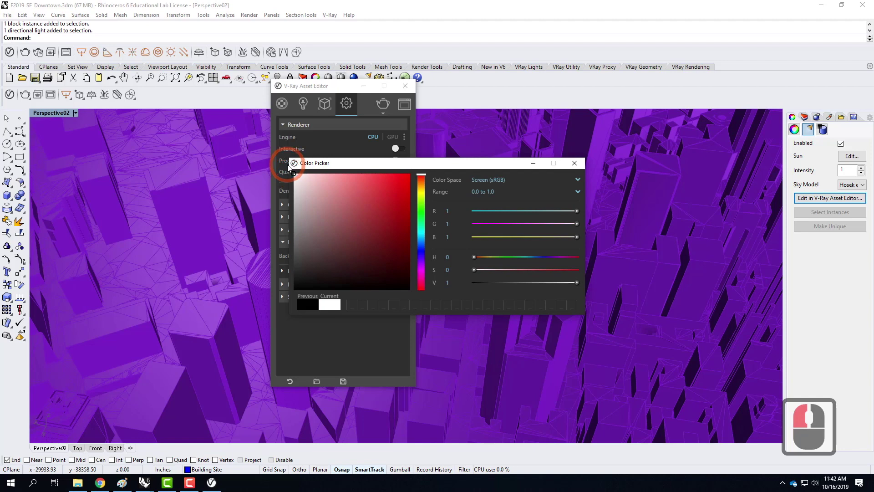
{"action": "left_click", "coordinate": [292, 174]}
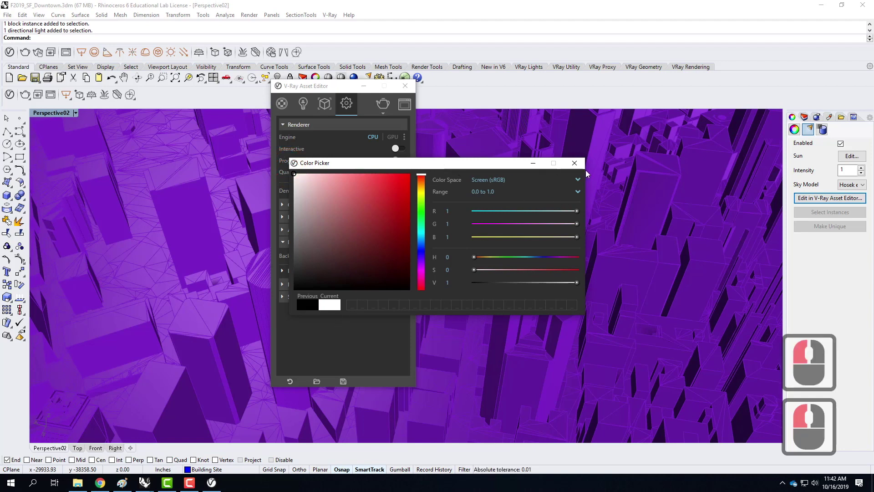
{"action": "left_click", "coordinate": [575, 163]}
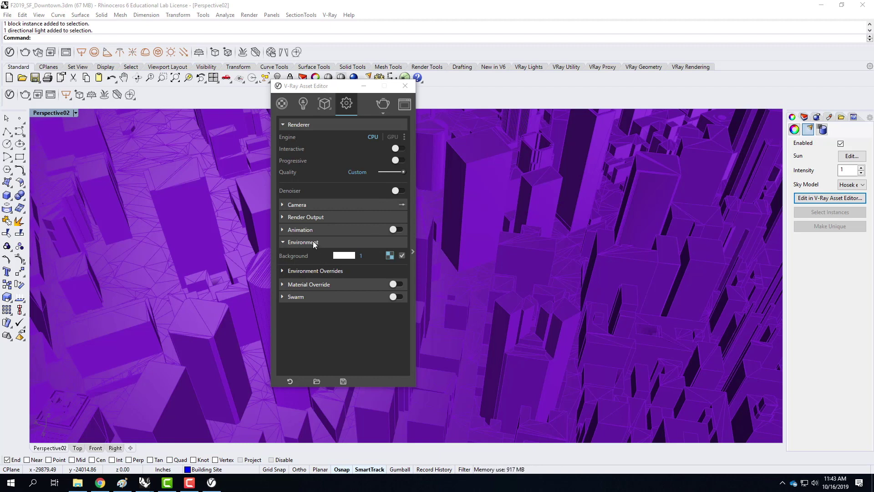
Try to open the environment background's texture settings, closing and reopening the V-Ray Asset Editor for another attempt
{"action": "left_click", "coordinate": [389, 256]}
{"action": "left_click", "coordinate": [390, 256]}
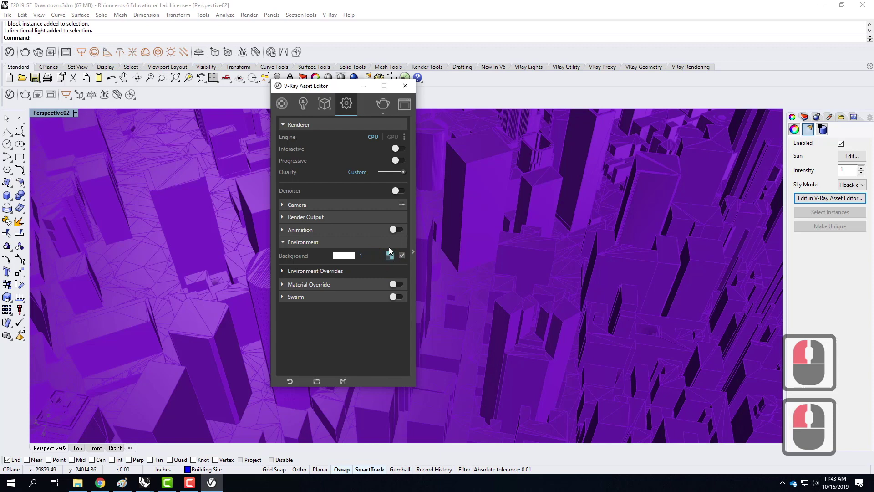
{"action": "left_click_drag", "start_coordinate": [329, 87], "coordinate": [268, 79]}
{"action": "left_click", "coordinate": [341, 251]}
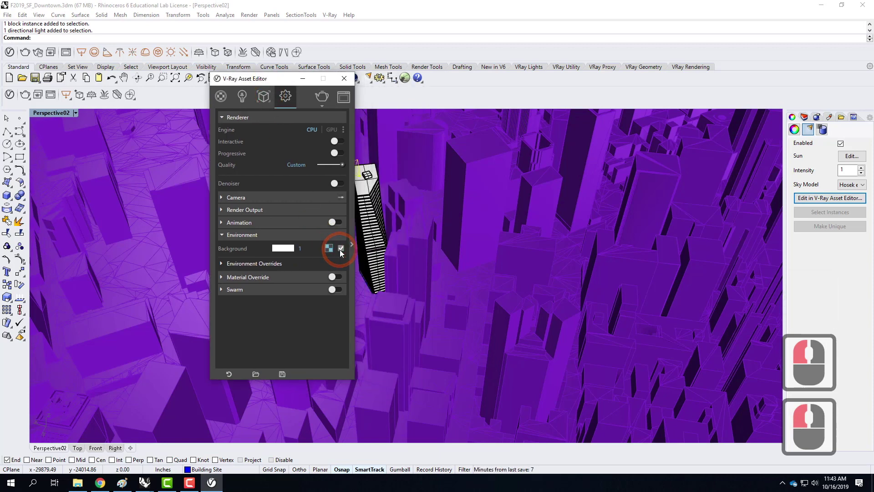
{"action": "left_click", "coordinate": [329, 249]}
{"action": "left_click", "coordinate": [328, 248]}
{"action": "left_click", "coordinate": [341, 249]}
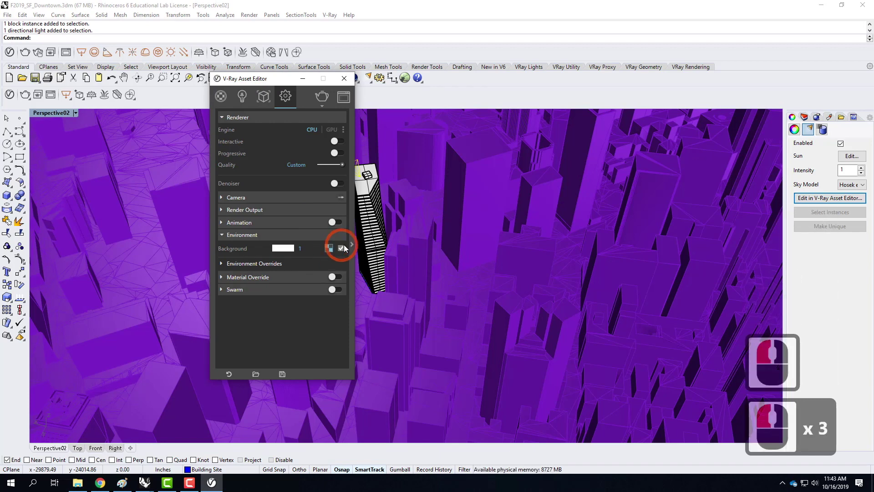
{"action": "left_click", "coordinate": [352, 246]}
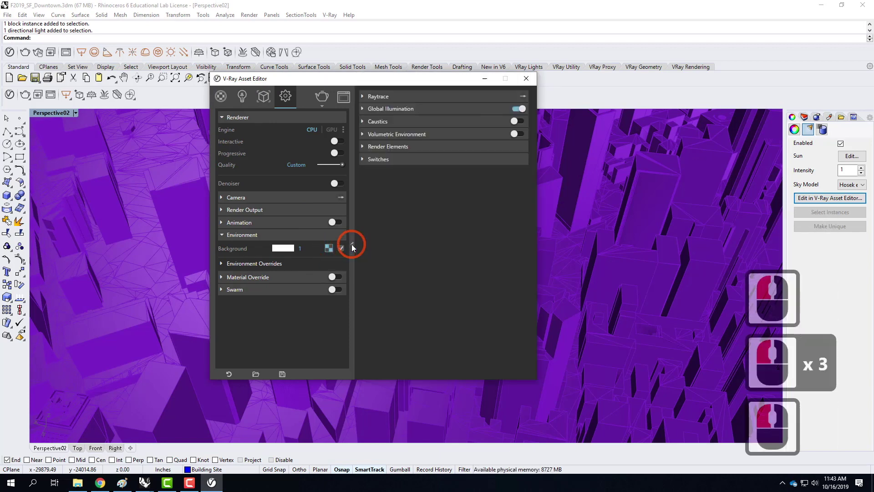
{"action": "left_click", "coordinate": [328, 248]}
{"action": "left_click", "coordinate": [526, 78]}
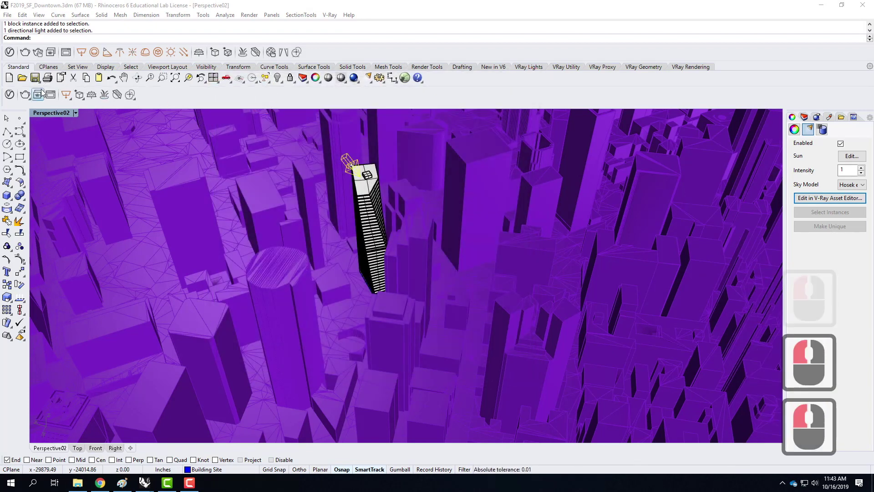
{"action": "left_click", "coordinate": [10, 94]}
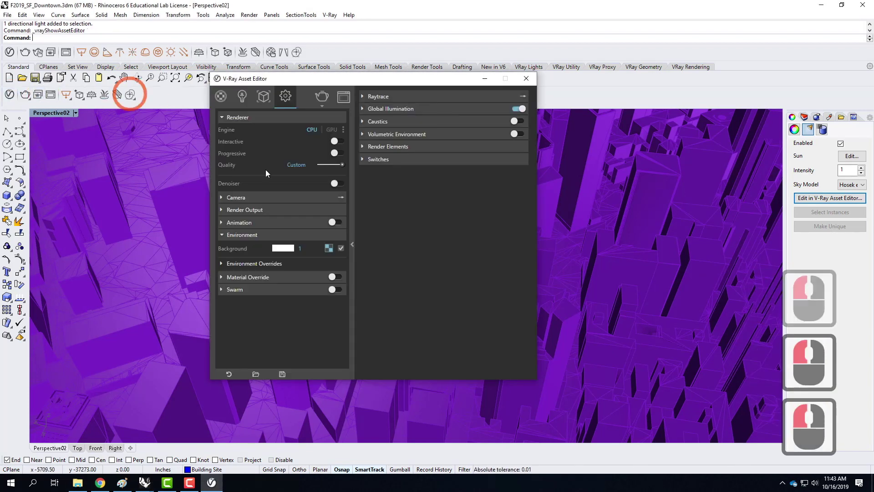
{"action": "left_click", "coordinate": [328, 248]}
{"action": "left_click", "coordinate": [526, 78]}
Save the F2019_SF_Downtown.3dm model and clear the selection of the sun light and skyscraper
{"action": "left_click", "coordinate": [8, 15]}
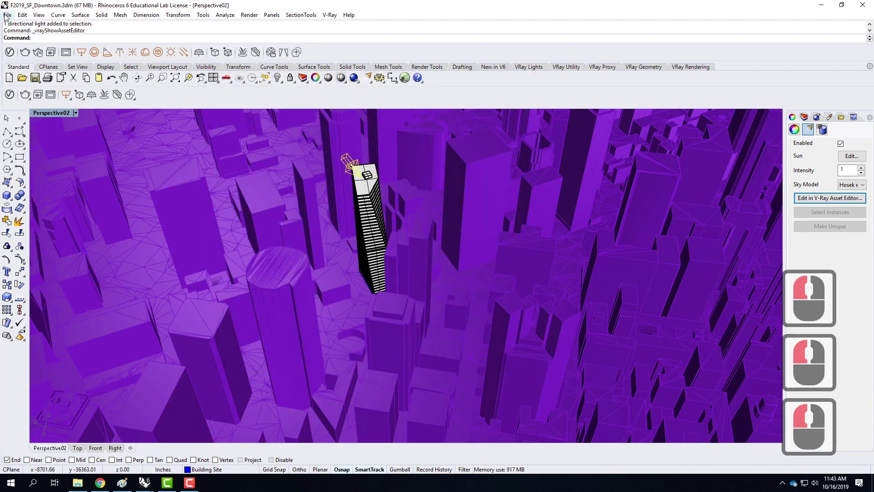
{"action": "left_click", "coordinate": [22, 59]}
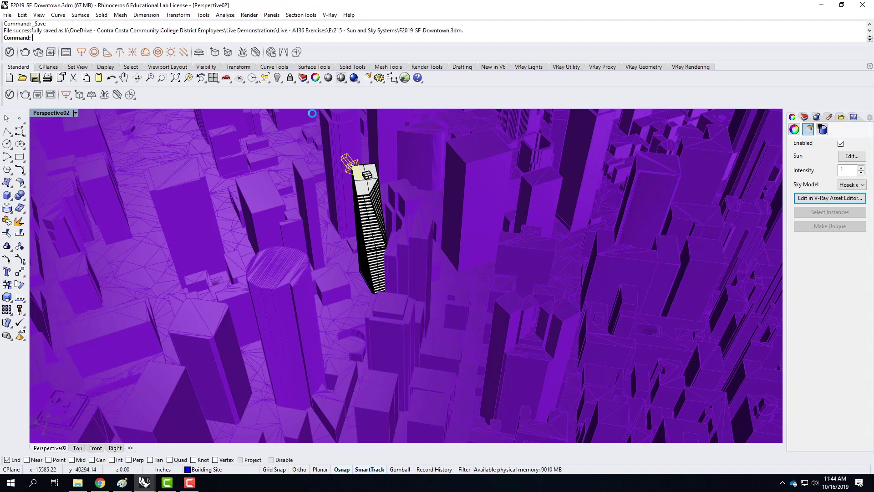
{"action": "key", "text": "Escape"}
{"action": "key", "text": "Escape"}
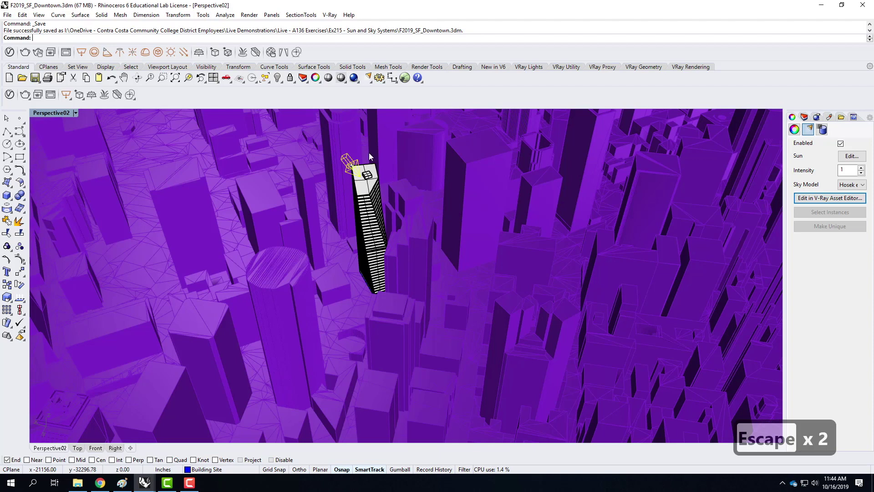
Retry opening the environment background's texture settings, checking the background color in between, and close the V-Ray Asset Editor
{"action": "left_click", "coordinate": [10, 94]}
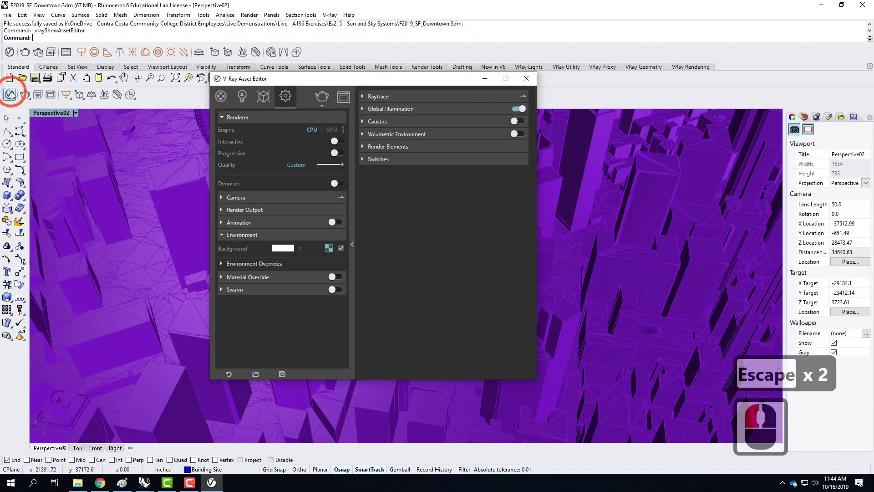
{"action": "left_click", "coordinate": [329, 248]}
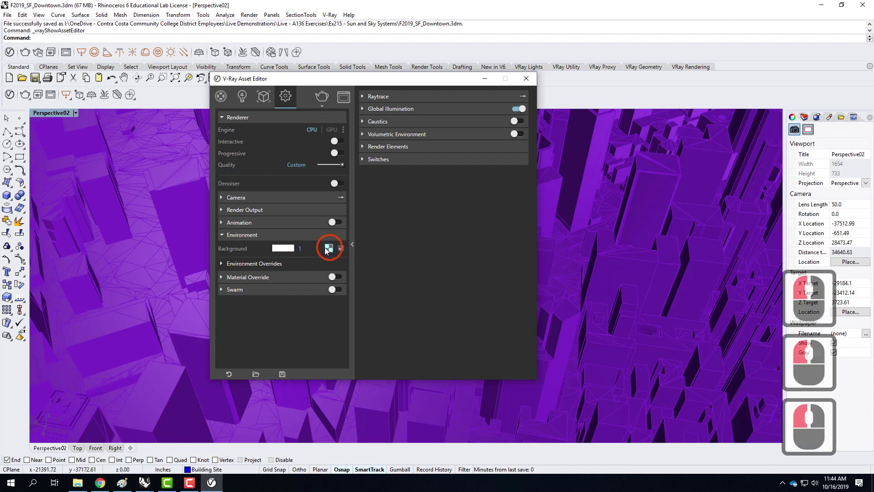
{"action": "left_click", "coordinate": [283, 248]}
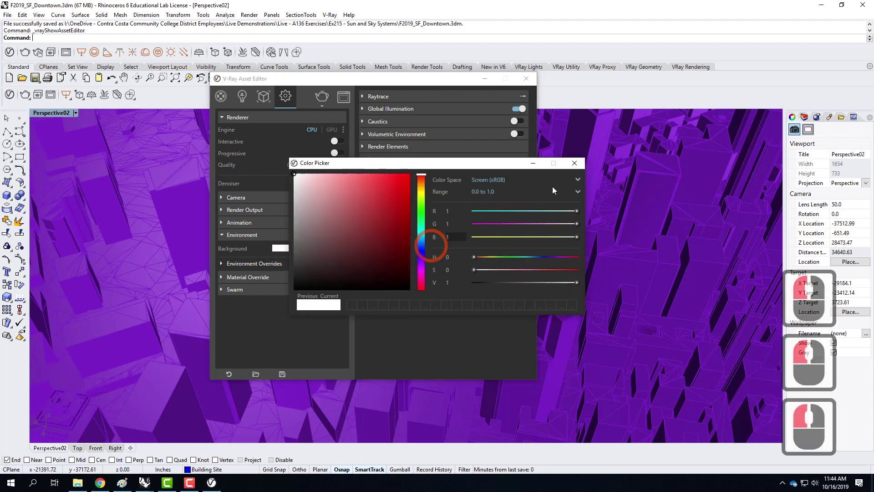
{"action": "left_click", "coordinate": [574, 163]}
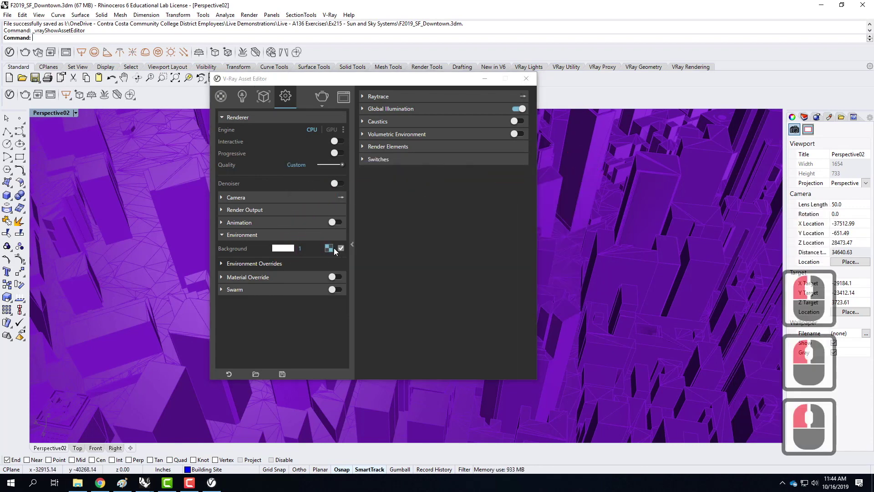
{"action": "left_click", "coordinate": [329, 249]}
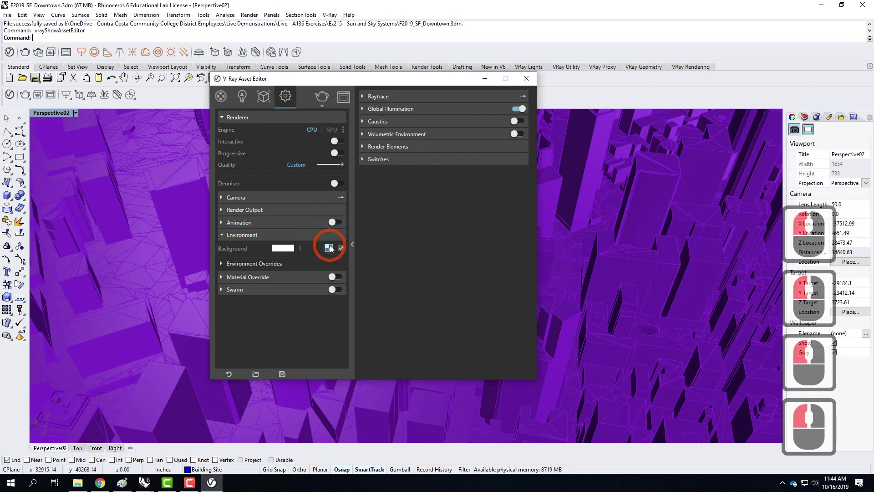
{"action": "left_click", "coordinate": [526, 79]}
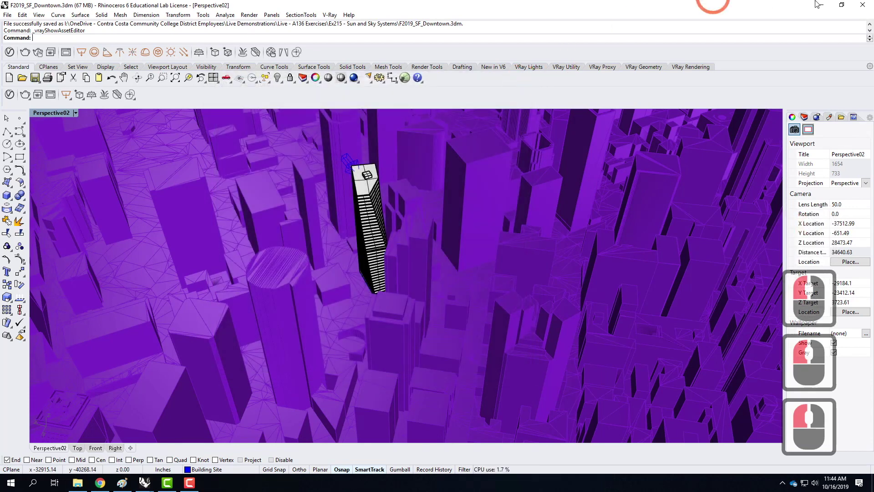
Close Rhino and decline the installation of the available update
{"action": "left_click", "coordinate": [863, 6]}
{"action": "left_click", "coordinate": [863, 5]}
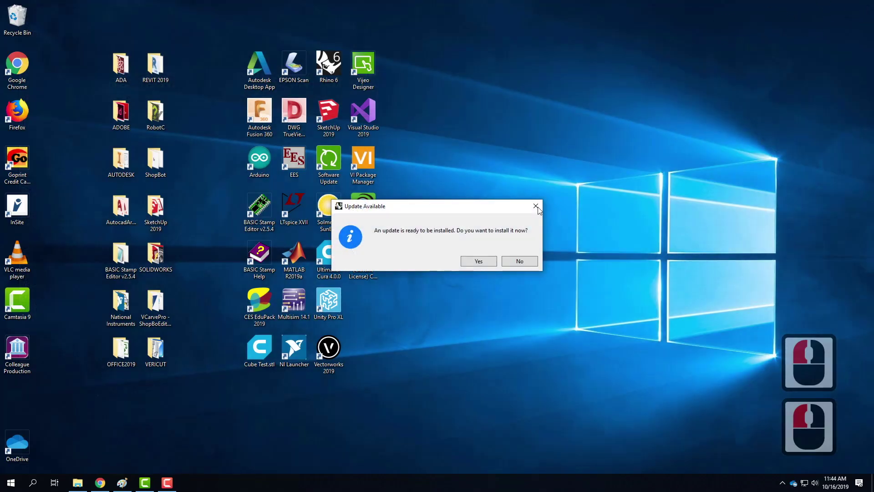
{"action": "left_click", "coordinate": [528, 262]}
{"action": "left_click", "coordinate": [539, 266]}
{"action": "left_click", "coordinate": [523, 263]}
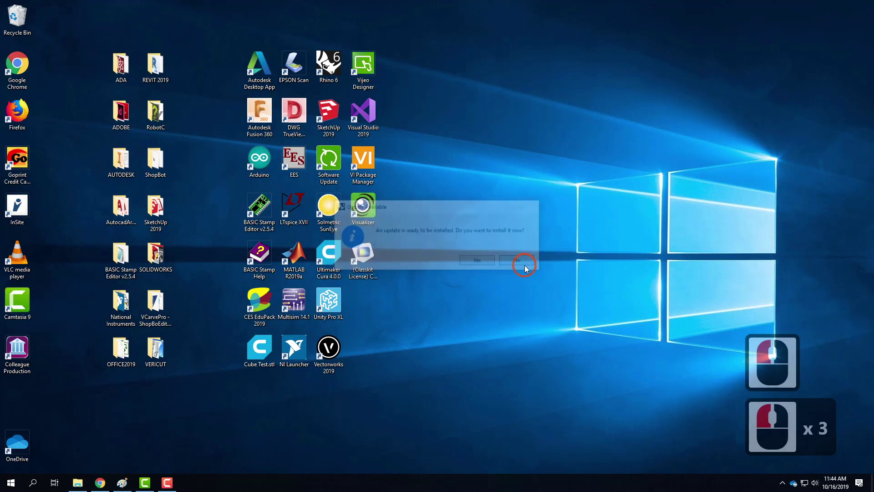
{"action": "left_click", "coordinate": [378, 52]}
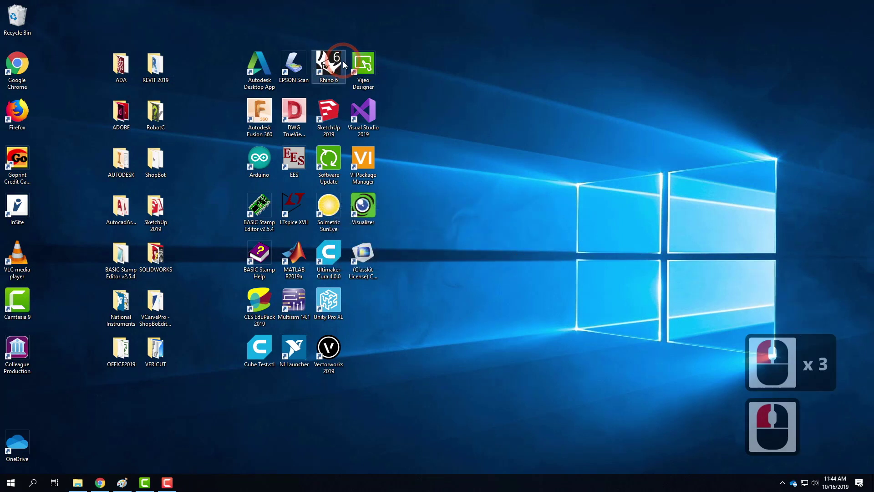
Restart Rhino 6 and reopen F2019_SF_Downtown.3dm, replacing the existing material for all material conflicts
{"action": "double_click", "coordinate": [330, 63]}
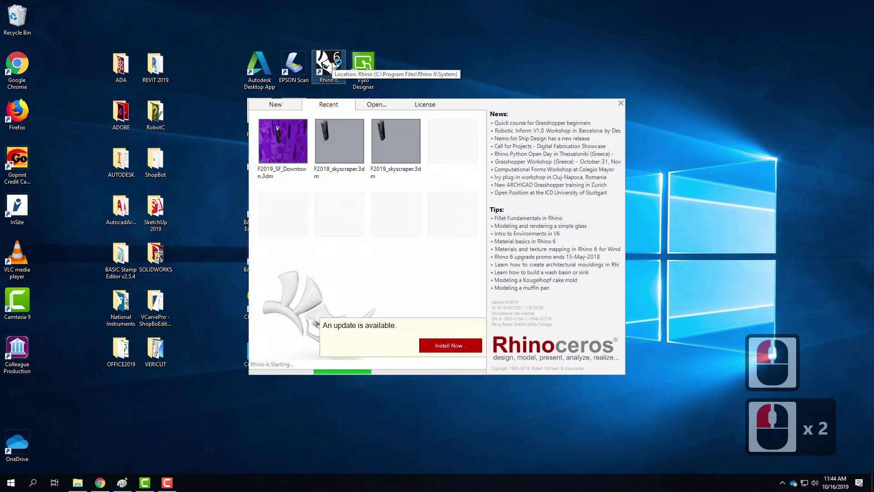
{"action": "left_click", "coordinate": [269, 144]}
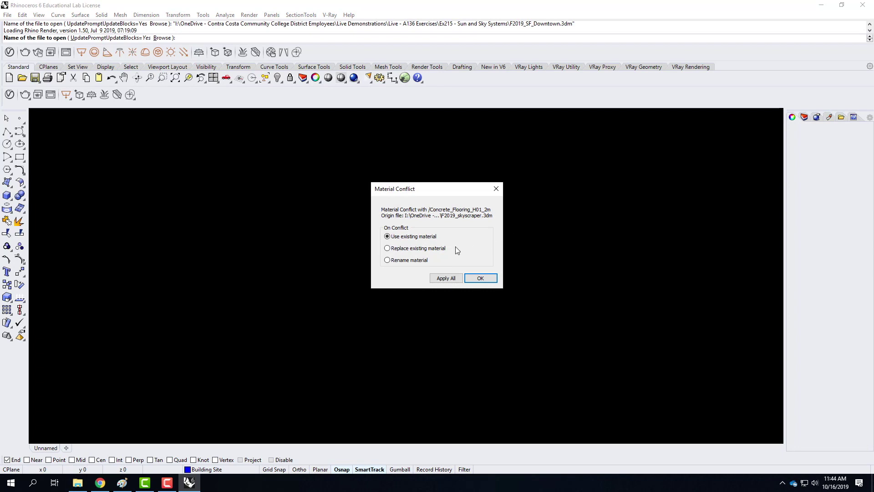
{"action": "left_click", "coordinate": [403, 249]}
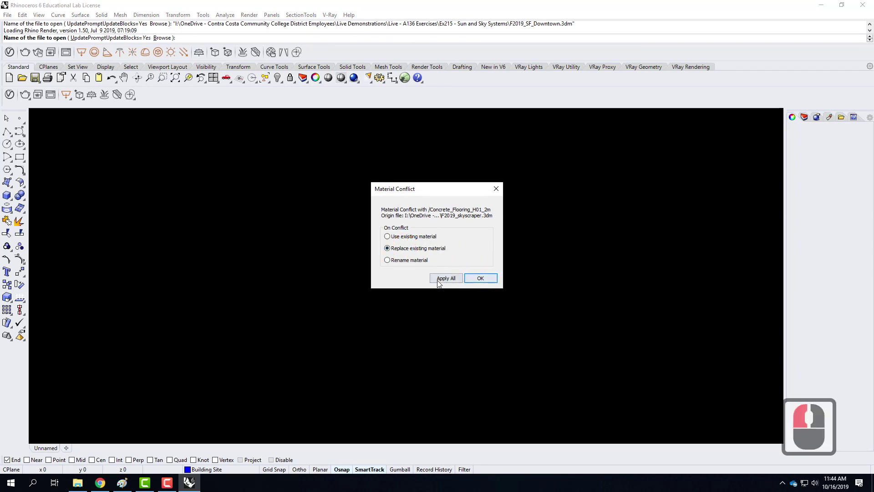
{"action": "left_click", "coordinate": [438, 279]}
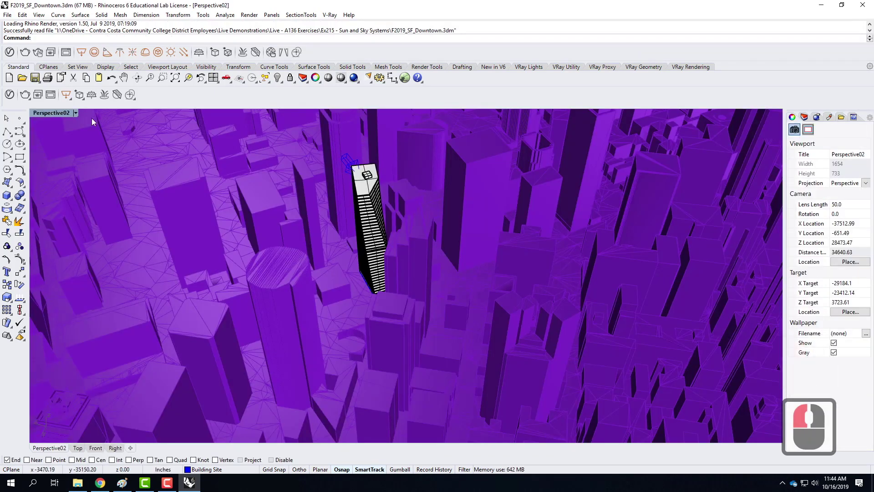
Show the Environment section of the V-Ray render settings and try to open the background's texture settings
{"action": "left_click", "coordinate": [10, 95]}
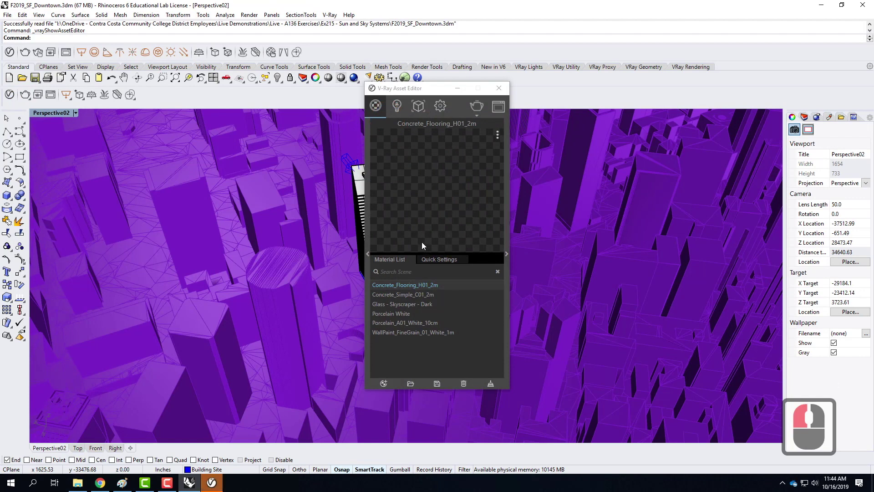
{"action": "left_click", "coordinate": [441, 106]}
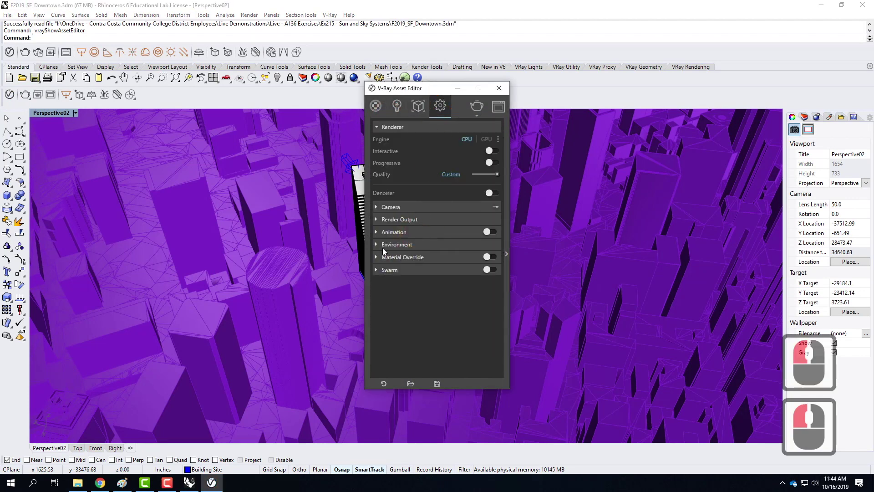
{"action": "left_click", "coordinate": [474, 232]}
{"action": "left_click", "coordinate": [484, 258]}
{"action": "left_click", "coordinate": [483, 258]}
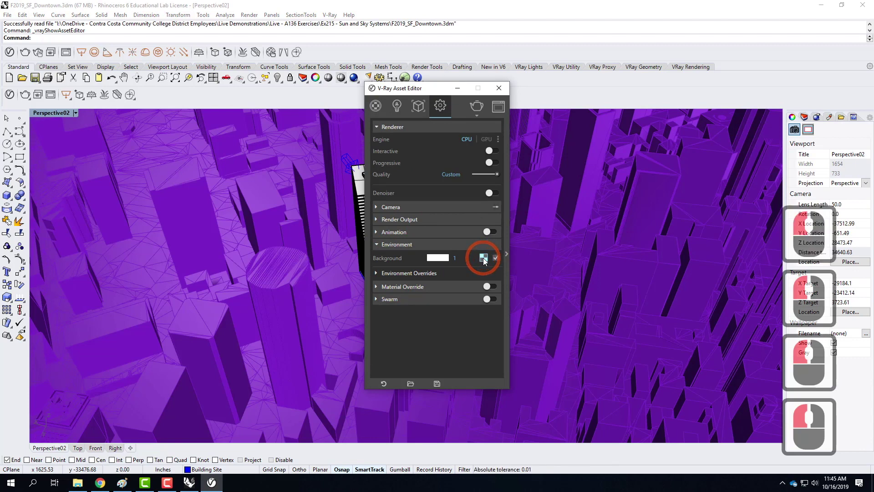
Try to open the texture settings of the GI (Skylight) environment override and of the environment background
{"action": "left_click_drag", "start_coordinate": [445, 88], "coordinate": [322, 85]}
{"action": "left_click", "coordinate": [362, 256]}
{"action": "left_click", "coordinate": [250, 271]}
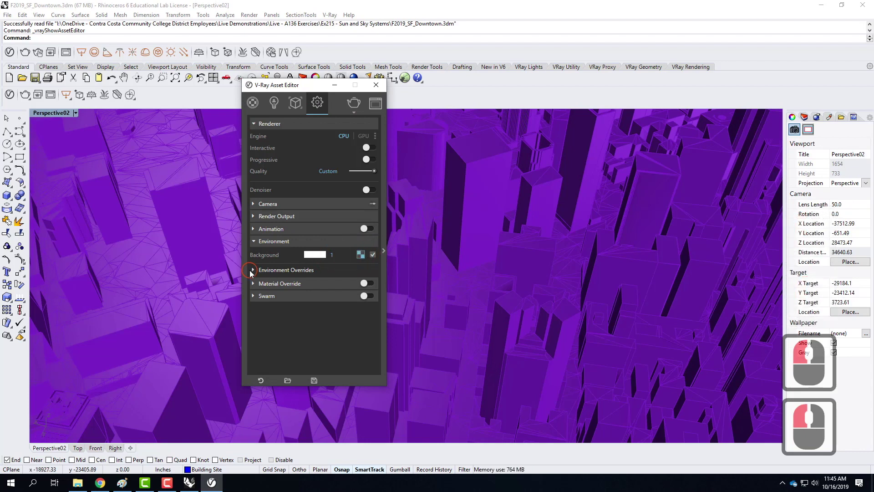
{"action": "left_click", "coordinate": [252, 270]}
{"action": "left_click", "coordinate": [361, 282]}
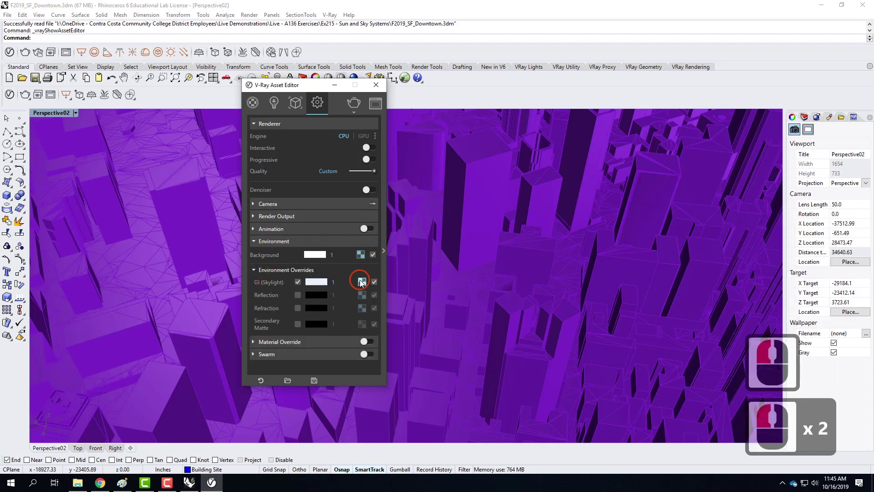
{"action": "left_click", "coordinate": [368, 283]}
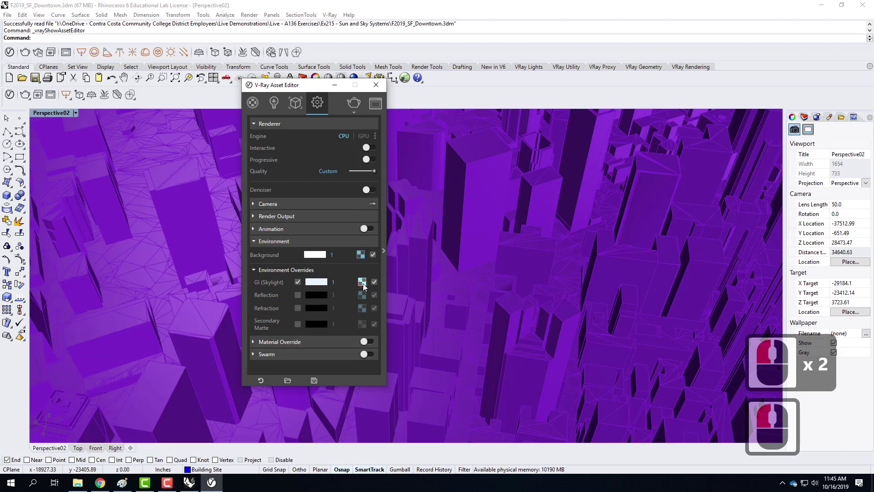
{"action": "left_click", "coordinate": [363, 284]}
{"action": "left_click", "coordinate": [253, 270]}
{"action": "left_click", "coordinate": [361, 254]}
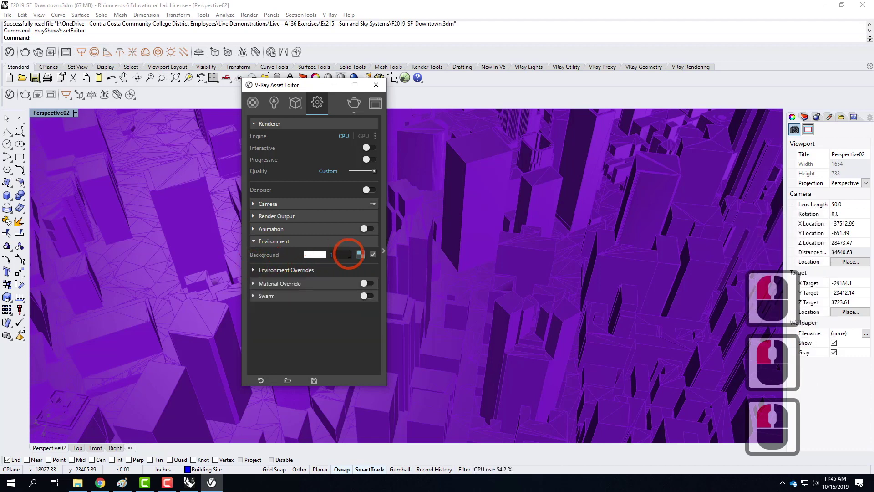
{"action": "left_click", "coordinate": [361, 254]}
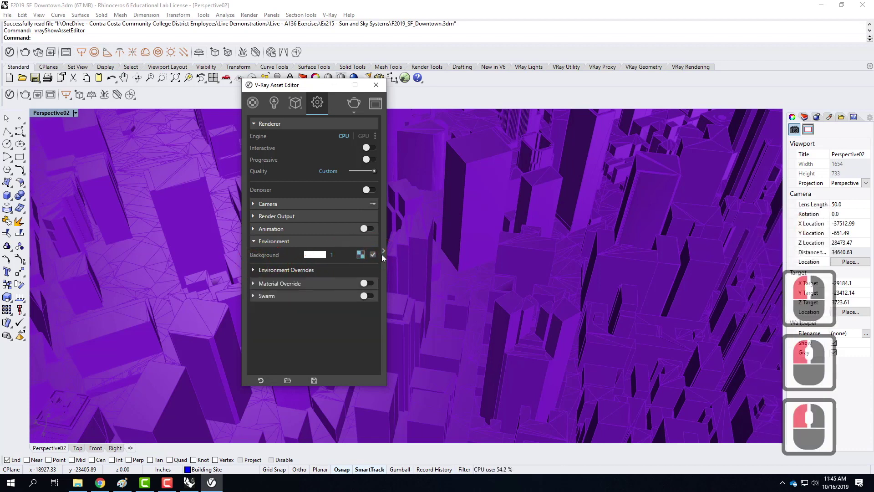
Reopen the V-Ray Asset Editor and go back from the texture list to the render settings
{"action": "left_click", "coordinate": [167, 484]}
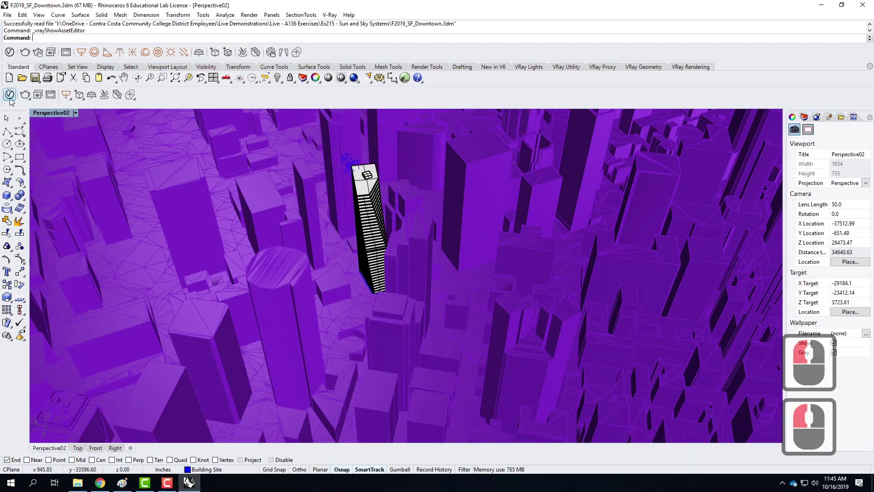
{"action": "left_click", "coordinate": [10, 95]}
{"action": "left_click", "coordinate": [392, 227]}
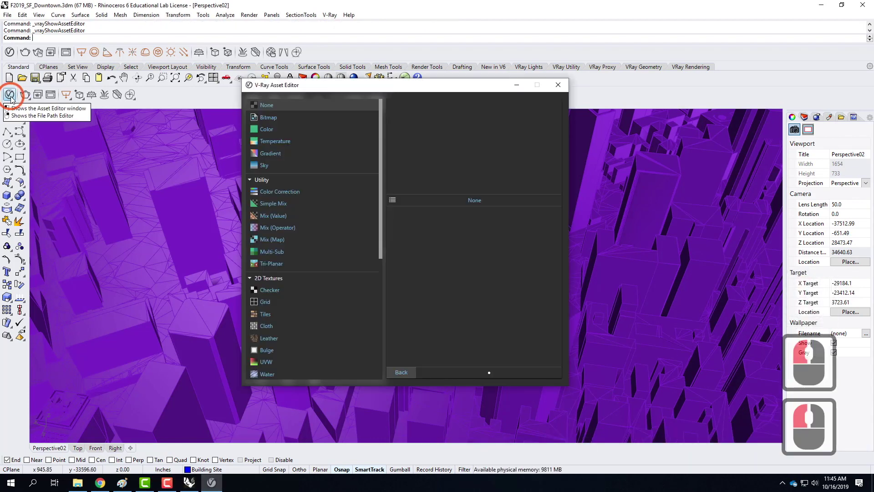
{"action": "left_click", "coordinate": [402, 372]}
{"action": "left_click", "coordinate": [438, 342]}
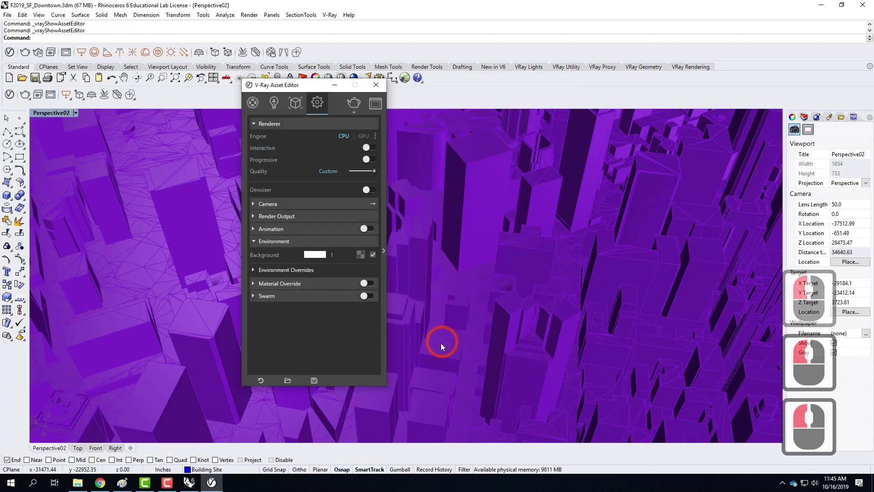
Examine the texture types offered for the environment background and return to the render settings
{"action": "right_click", "coordinate": [361, 255]}
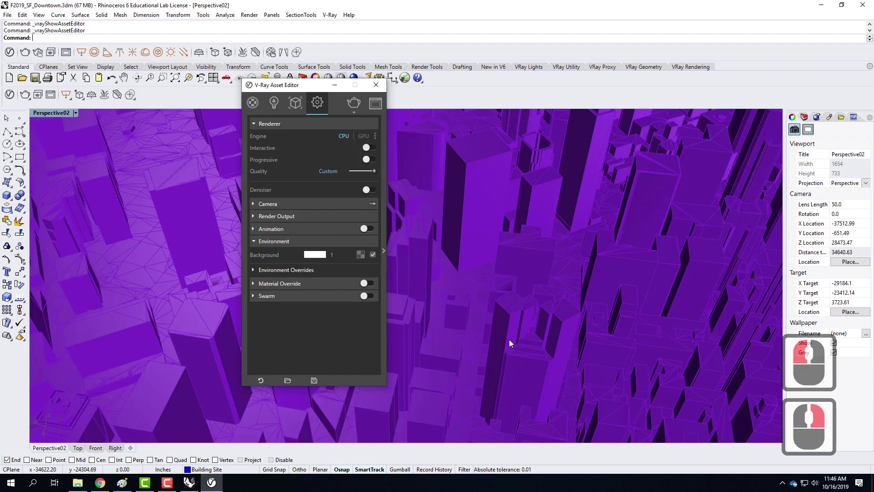
{"action": "left_click", "coordinate": [361, 255]}
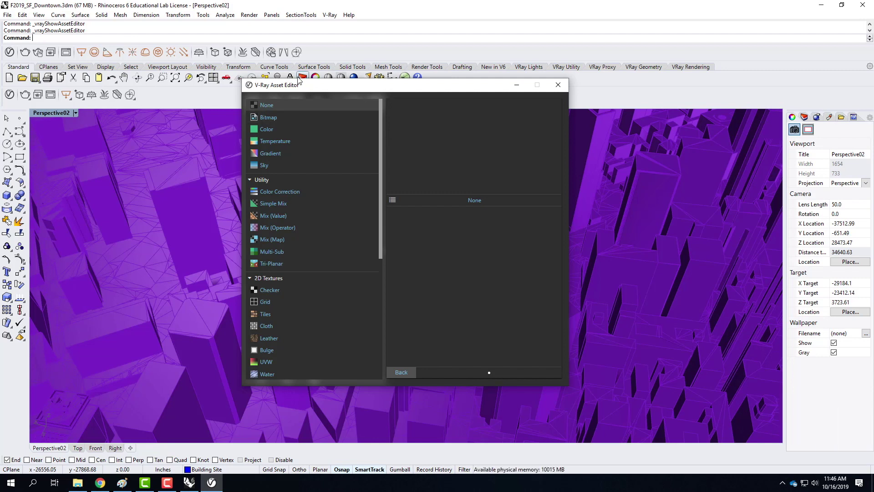
{"action": "left_click", "coordinate": [413, 370]}
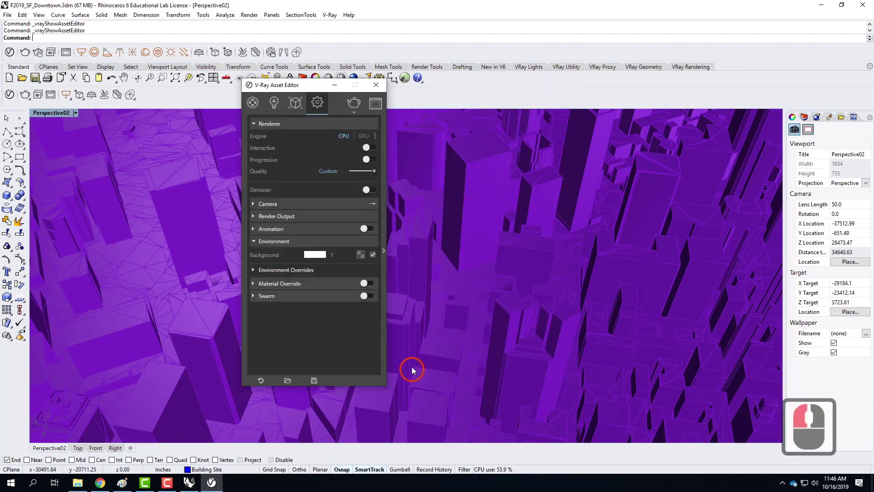
Assign a Sky texture to the environment background and set its sun to /Sun Light -10-16-19-8am
{"action": "left_click", "coordinate": [360, 254]}
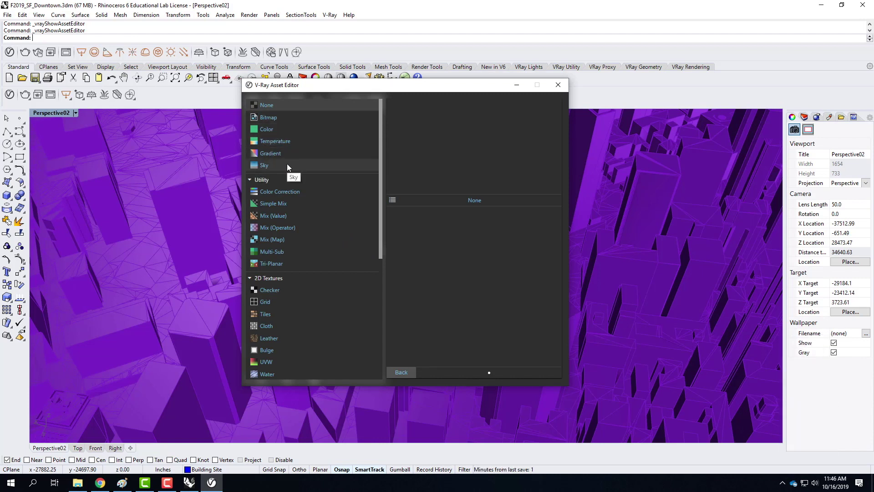
{"action": "left_click", "coordinate": [263, 165]}
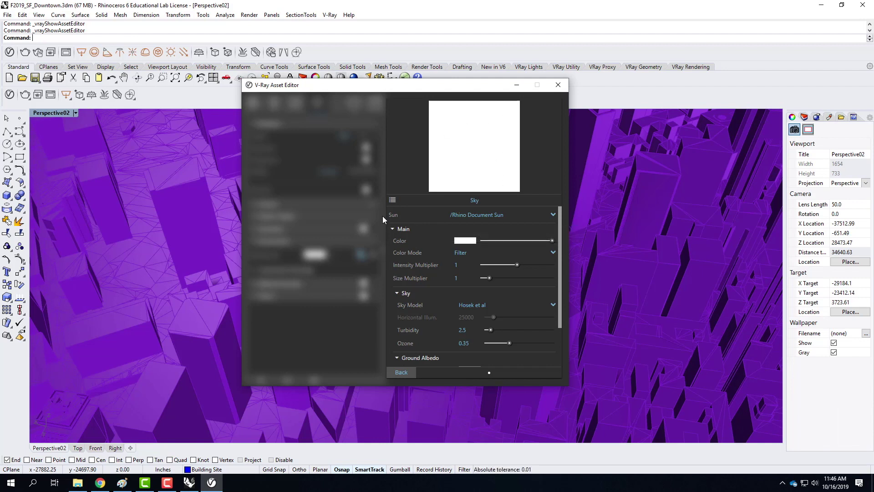
{"action": "left_click", "coordinate": [554, 214]}
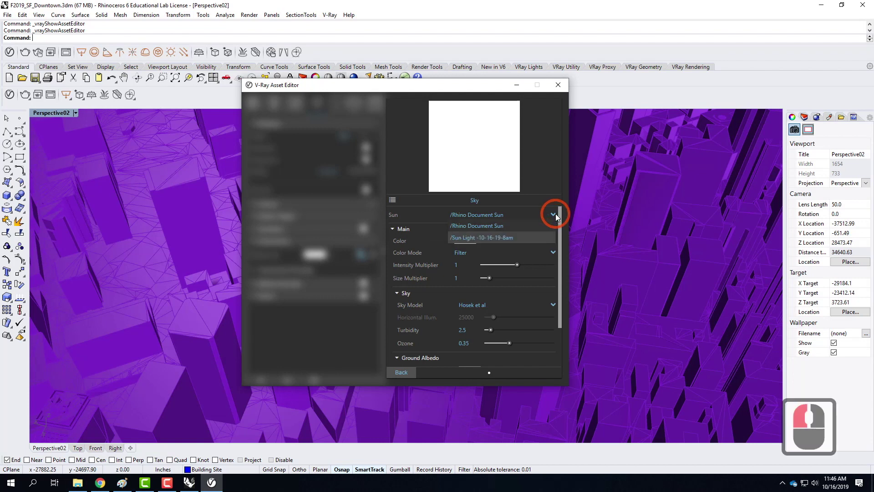
{"action": "left_click", "coordinate": [483, 237]}
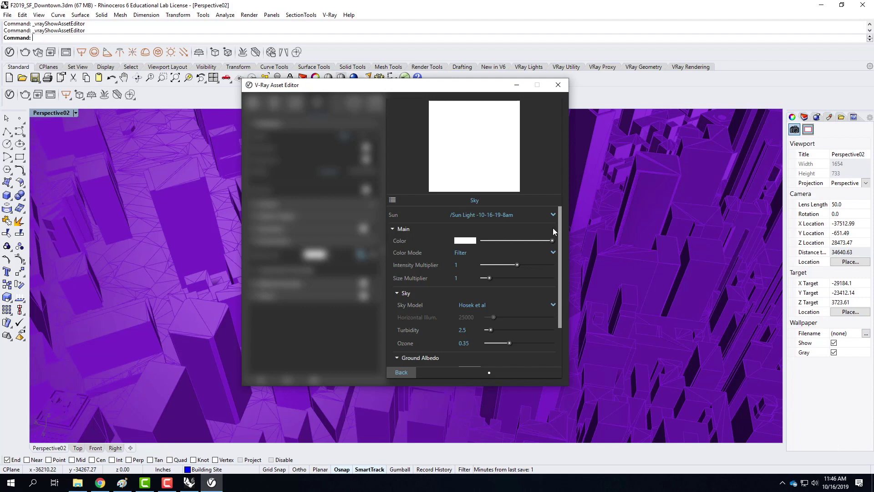
Review the Sky texture's sky model, ground albedo and option settings, and return to the render settings
{"action": "left_click_drag", "start_coordinate": [559, 233], "coordinate": [561, 324]}
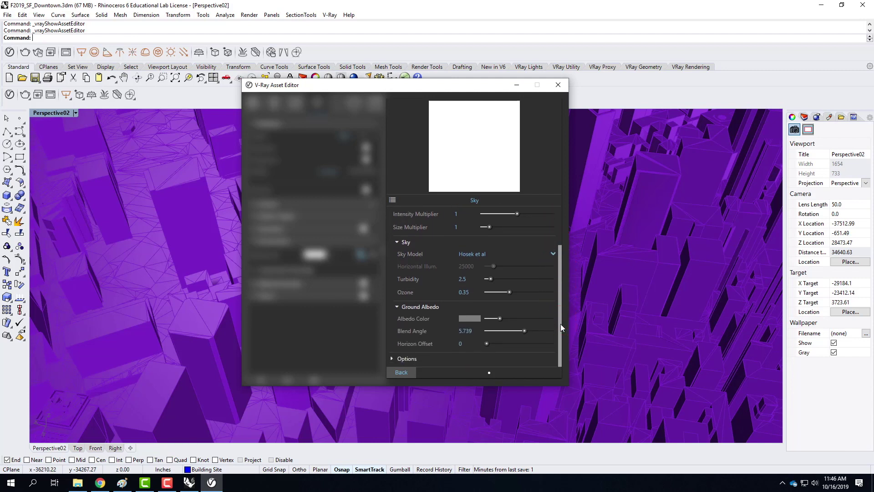
{"action": "left_click", "coordinate": [390, 362]}
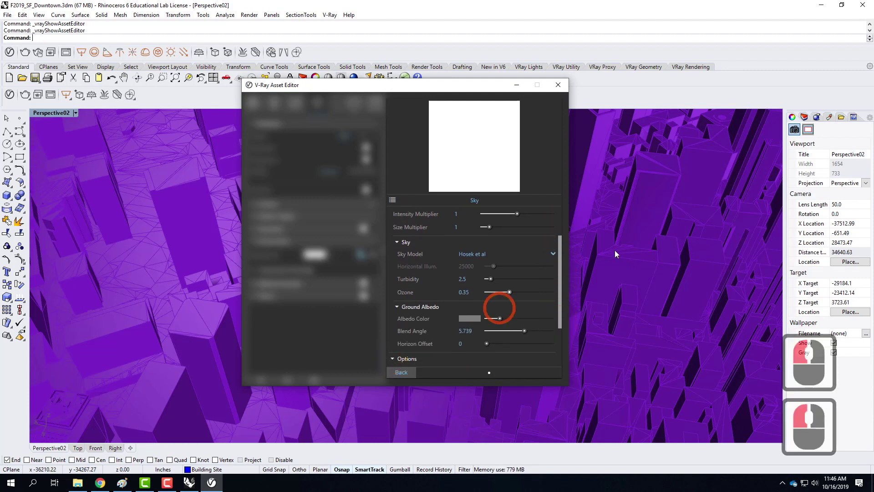
{"action": "left_click_drag", "start_coordinate": [559, 261], "coordinate": [561, 207]}
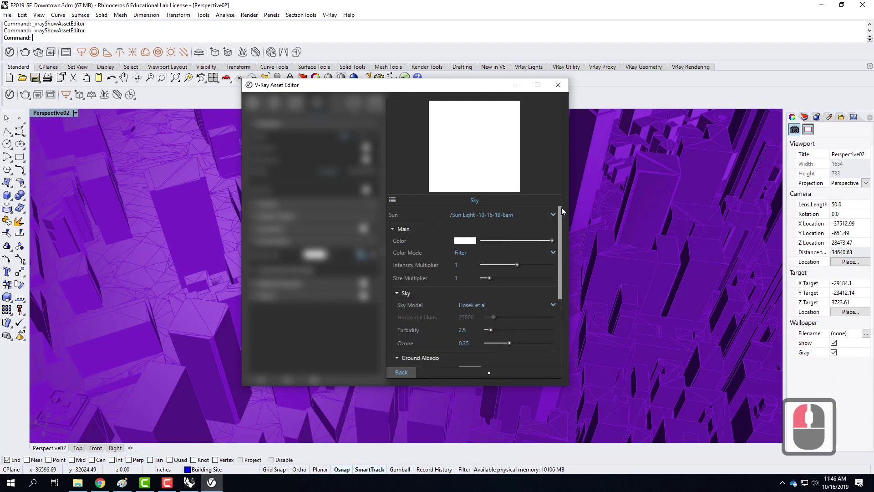
{"action": "left_click", "coordinate": [403, 374]}
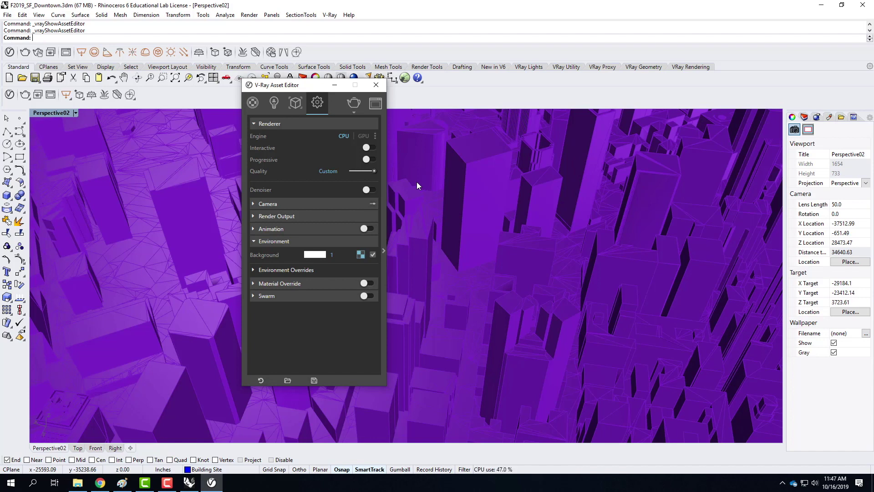
Close the V-Ray Asset Editor and restore the named view Perspective01 in the viewport
{"action": "left_click", "coordinate": [377, 86]}
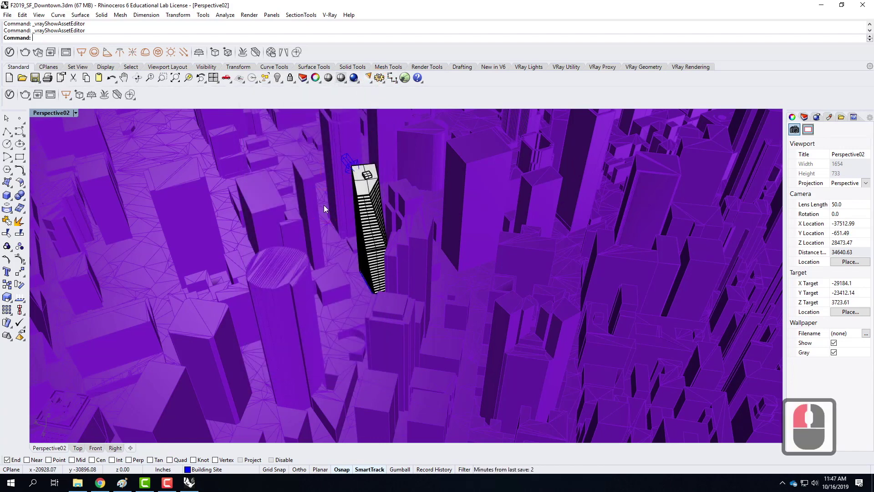
{"action": "left_click", "coordinate": [76, 113]}
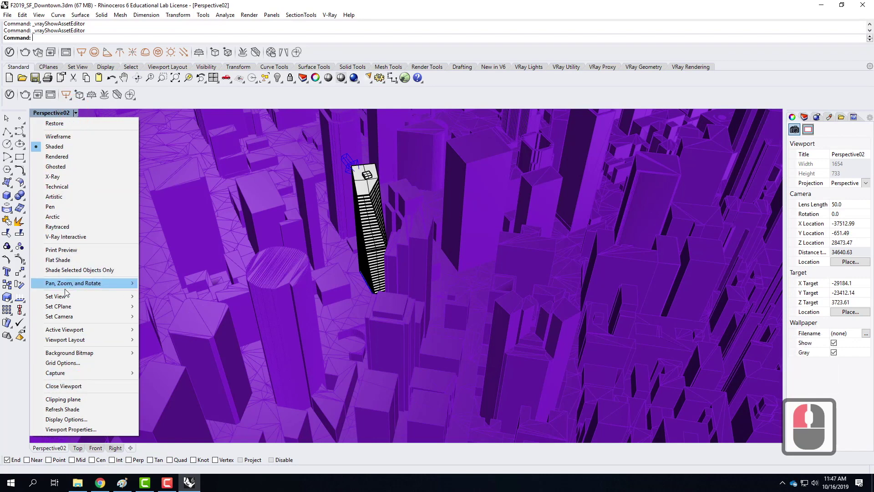
{"action": "mouse_move", "coordinate": [66, 296]}
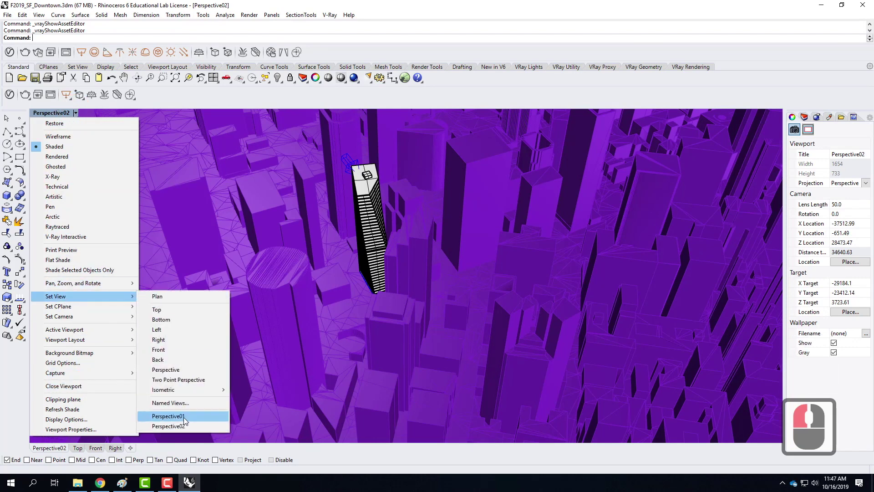
{"action": "left_click", "coordinate": [184, 417]}
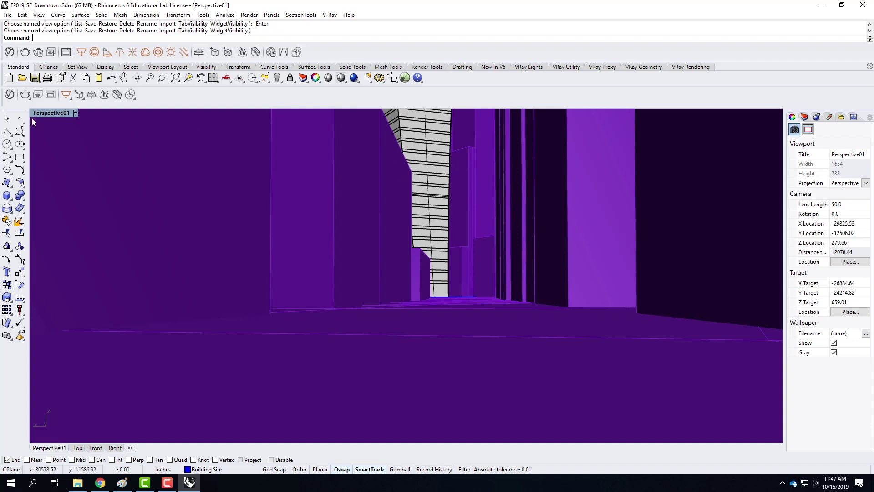
Reopen the V-Ray Asset Editor, collapse the environment settings and set the render output's aspect ratio to Custom
{"action": "left_click", "coordinate": [10, 94]}
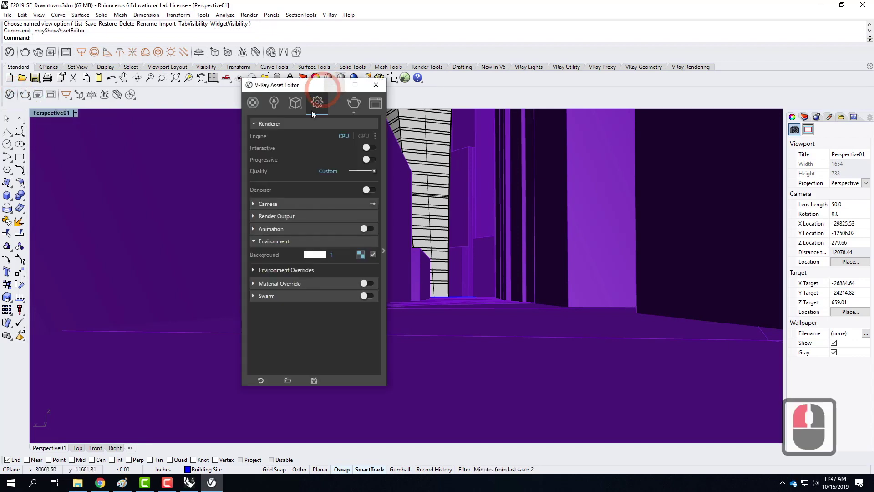
{"action": "left_click", "coordinate": [252, 242]}
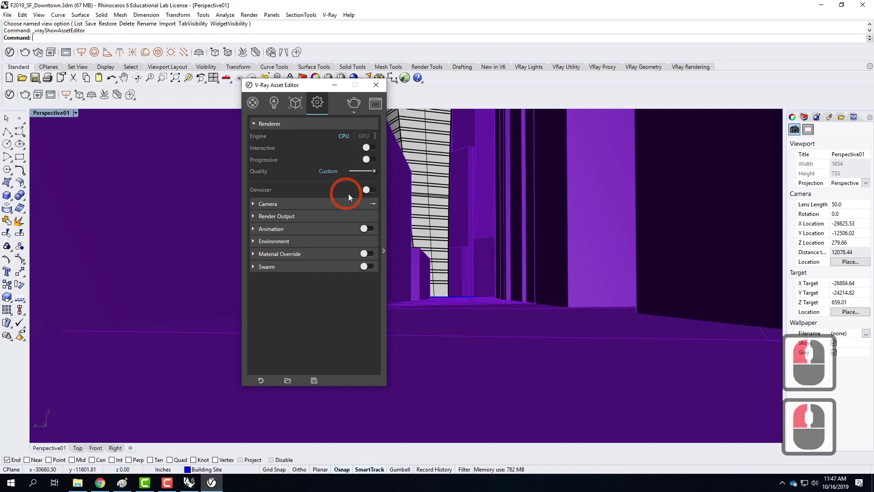
{"action": "left_click", "coordinate": [252, 216]}
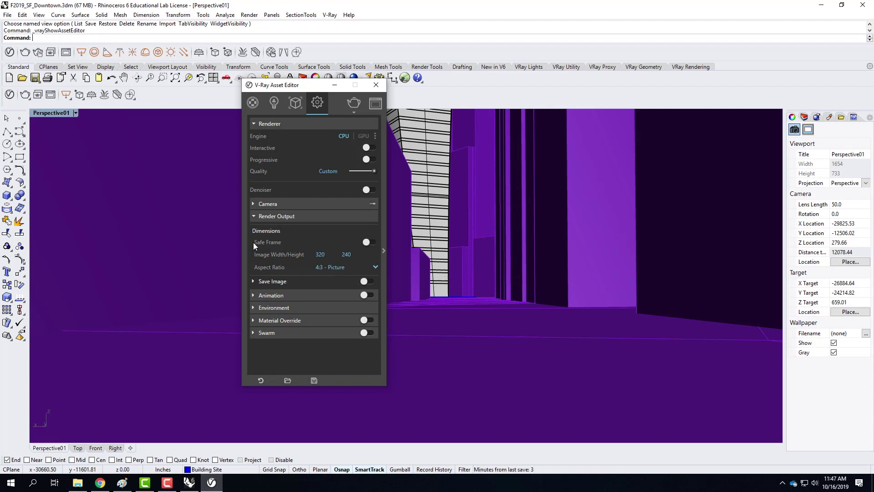
{"action": "left_click", "coordinate": [374, 266]}
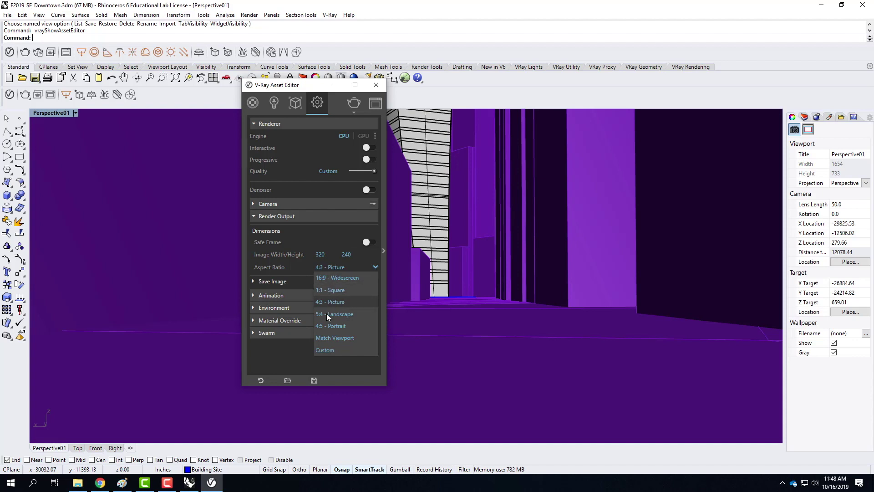
{"action": "left_click", "coordinate": [326, 354]}
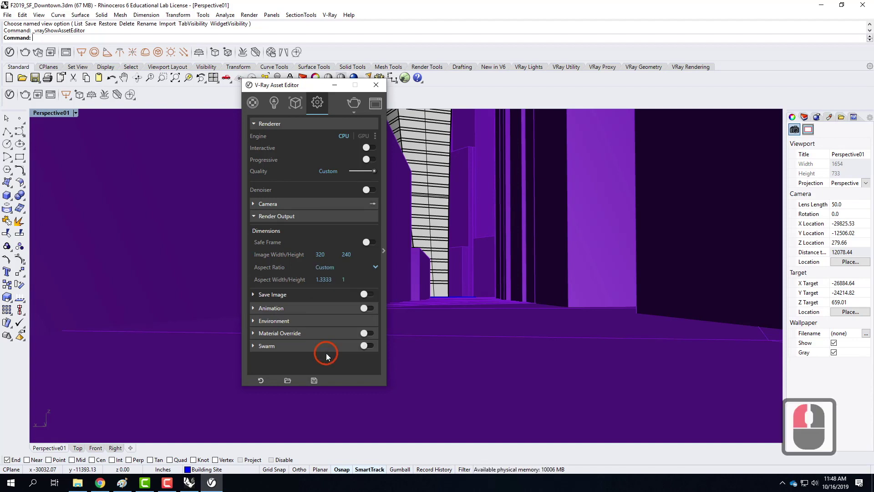
Set the render output's image width to 100 pixels
{"action": "left_click", "coordinate": [321, 254]}
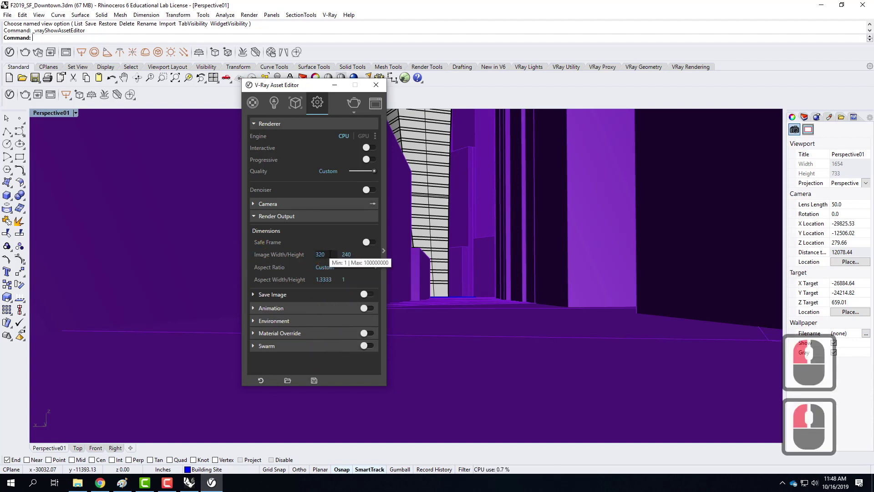
{"action": "left_click_drag", "start_coordinate": [330, 254], "coordinate": [285, 251]}
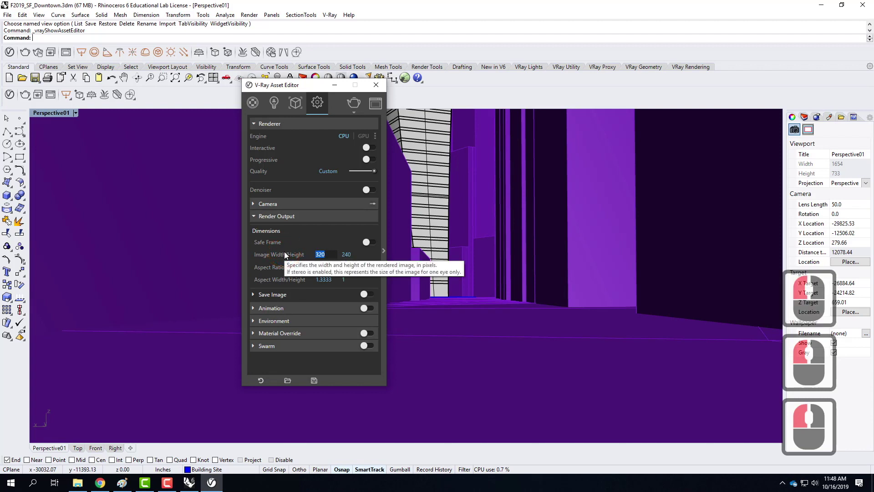
{"action": "type", "text": "100"}
{"action": "left_click", "coordinate": [364, 258]}
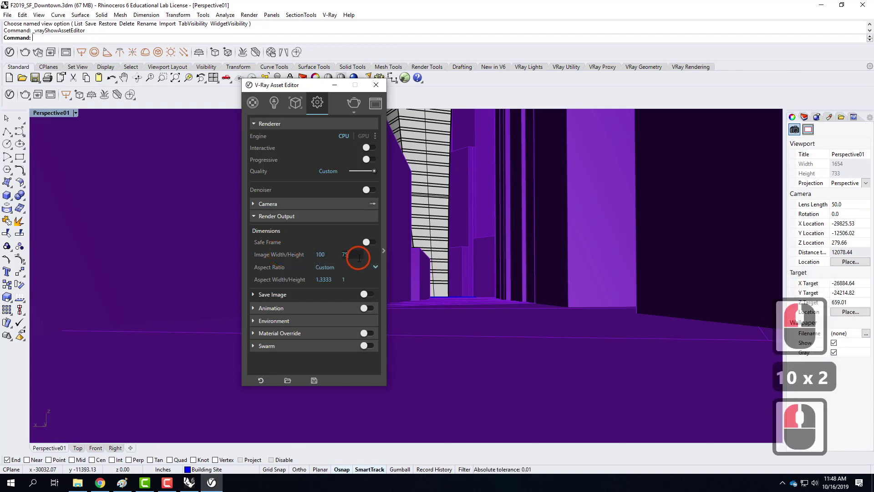
{"action": "left_click", "coordinate": [344, 279]}
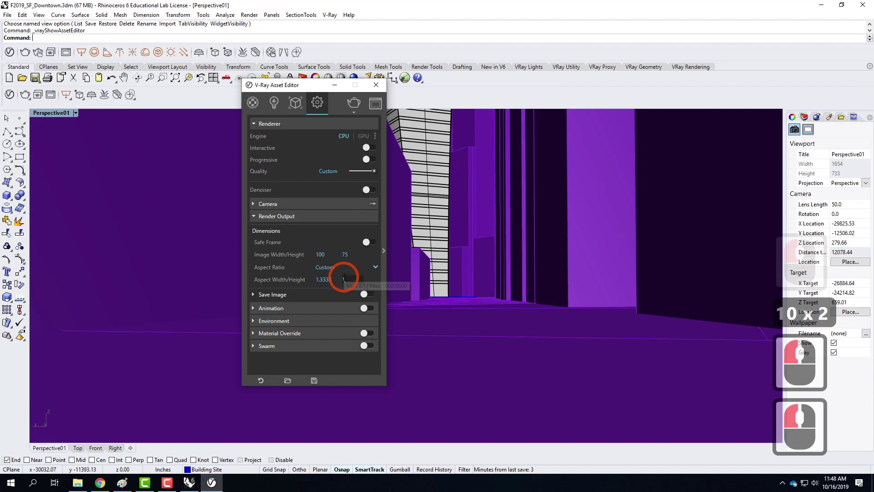
Set the render output's image height to 400 pixels
{"action": "left_click", "coordinate": [315, 253]}
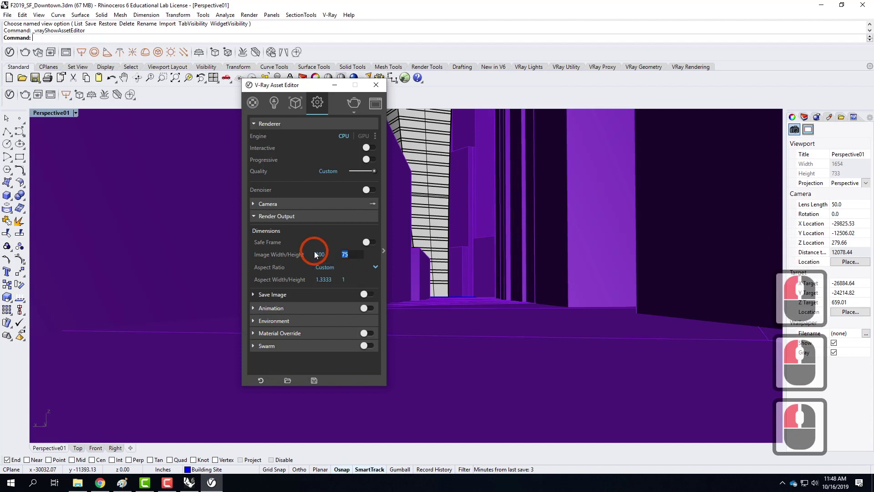
{"action": "type", "text": "400"}
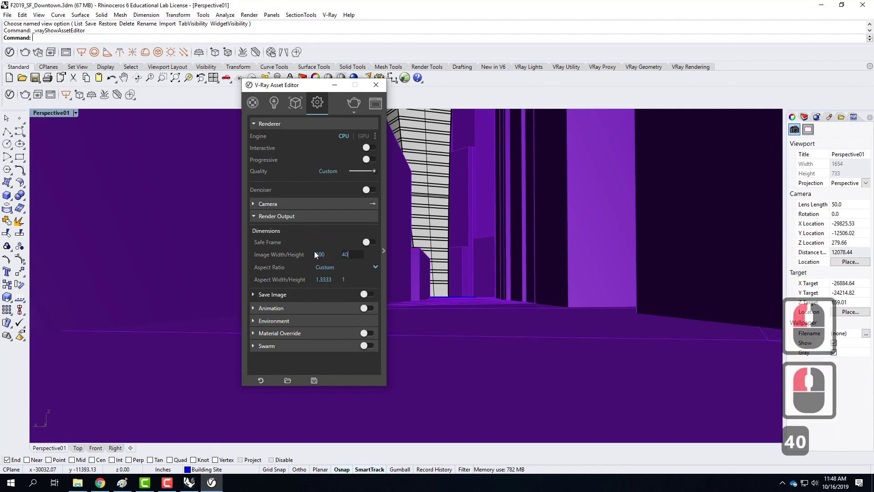
{"action": "left_click", "coordinate": [352, 262]}
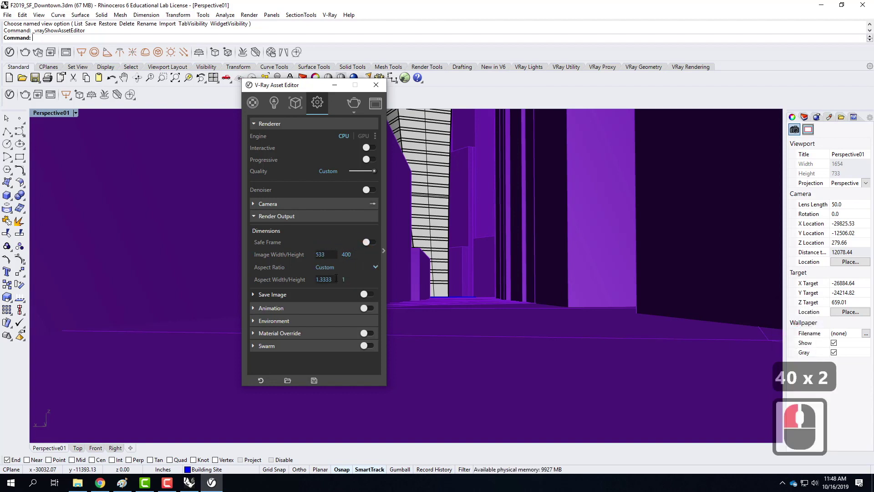
Set the custom aspect width to .5 and the image width to 200 pixels
{"action": "double_click", "coordinate": [336, 278]}
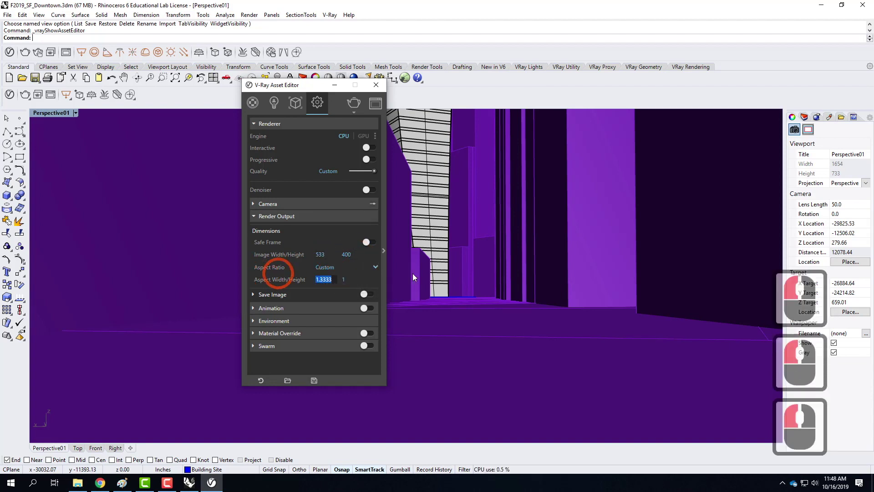
{"action": "type", "text": ".5"}
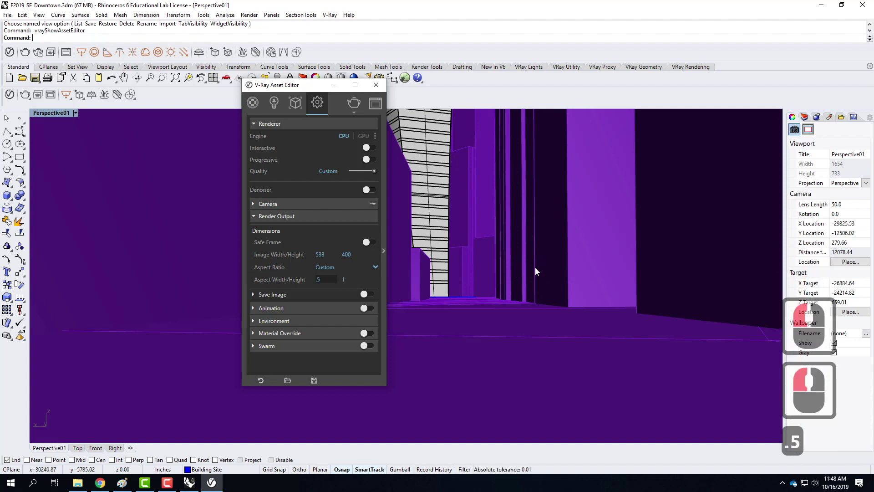
{"action": "double_click", "coordinate": [328, 254]}
{"action": "type", "text": "200"}
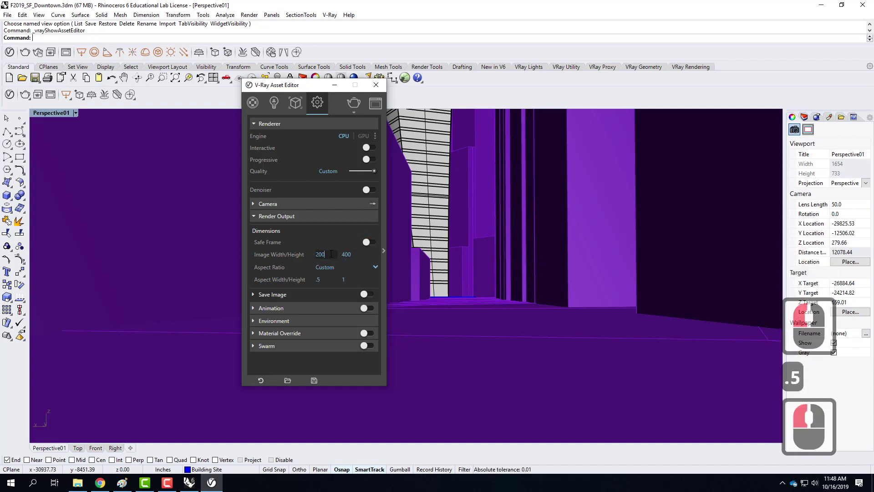
Narrow the render output by setting the custom aspect width to .3, for a 120 x 400 pixel image
{"action": "double_click", "coordinate": [294, 279]}
{"action": "type", "text": ".3"}
{"action": "left_click", "coordinate": [347, 255]}
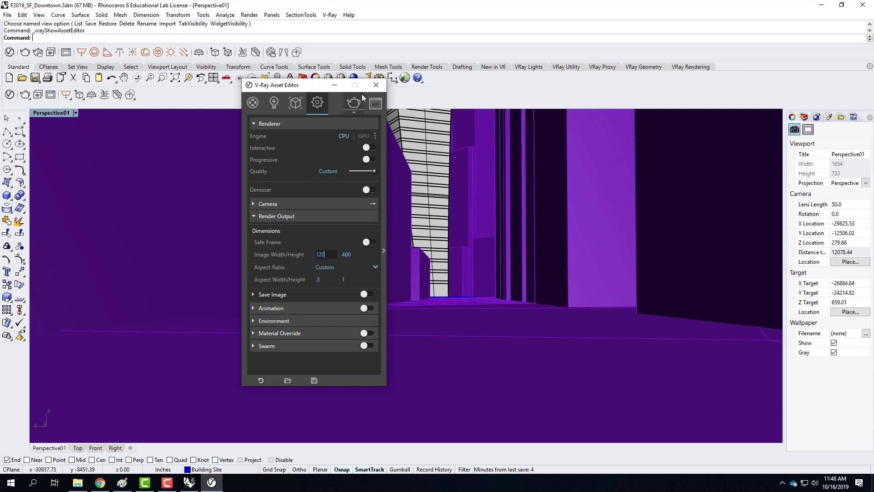
Start a test render of Perspective01, close its frame buffer and stop the render
{"action": "left_click", "coordinate": [352, 103]}
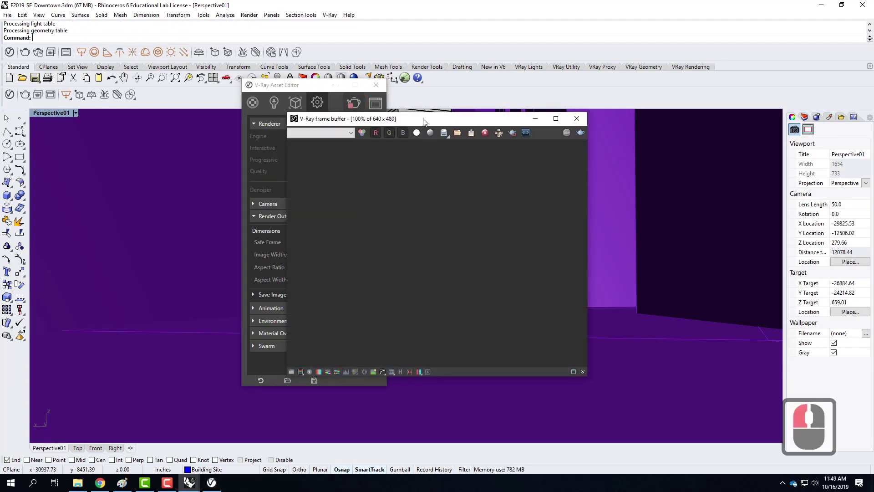
{"action": "left_click", "coordinate": [577, 118]}
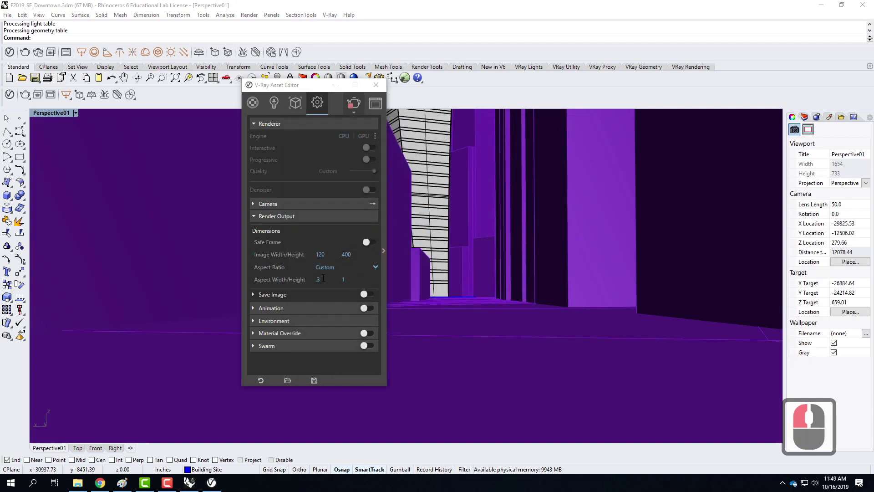
{"action": "left_click", "coordinate": [258, 217]}
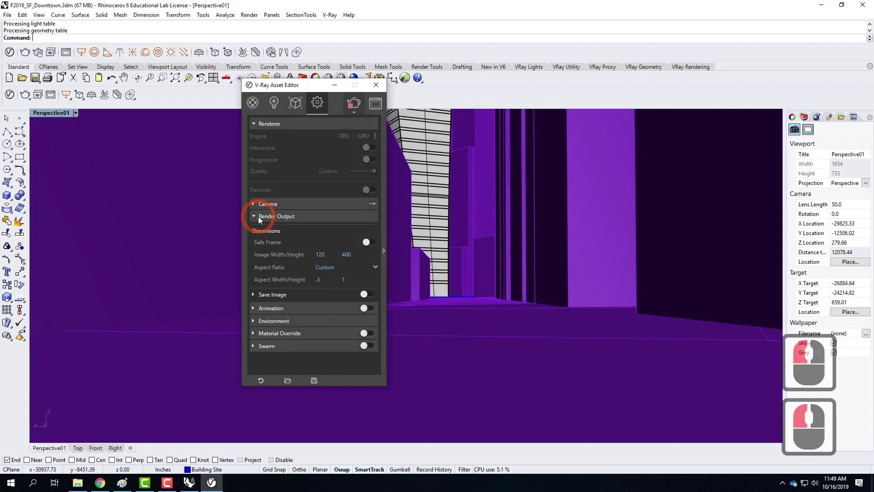
{"action": "left_click", "coordinate": [353, 103]}
{"action": "left_click", "coordinate": [353, 105]}
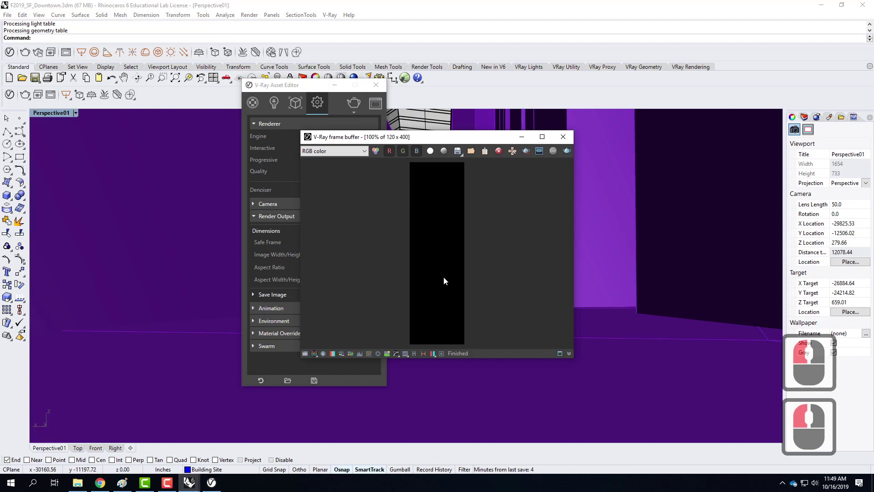
Move the V-Ray frame buffer beside the Asset Editor, enlarge it and render the Perspective01 view
{"action": "left_click_drag", "start_coordinate": [326, 137], "coordinate": [449, 44]}
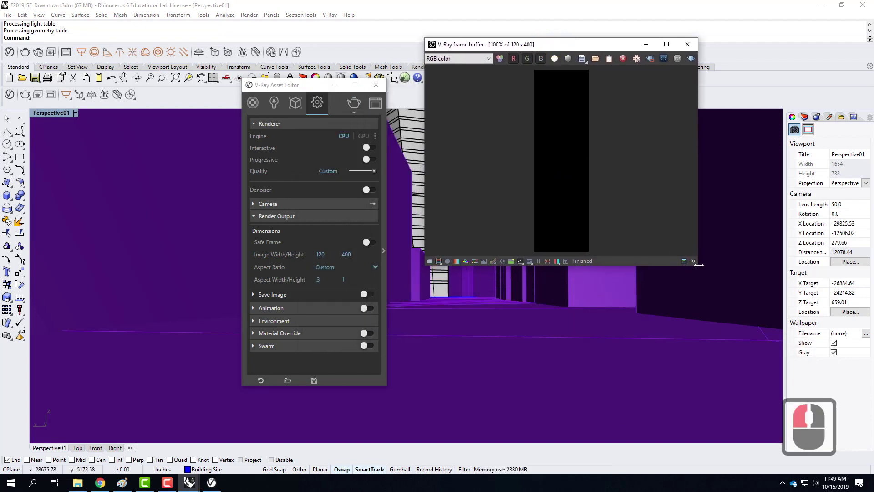
{"action": "left_click_drag", "start_coordinate": [698, 265], "coordinate": [724, 450]}
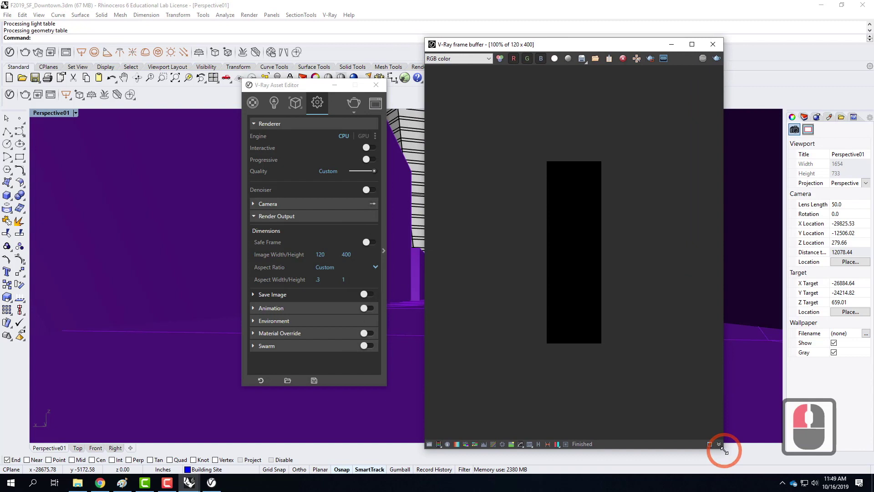
{"action": "left_click", "coordinate": [354, 103]}
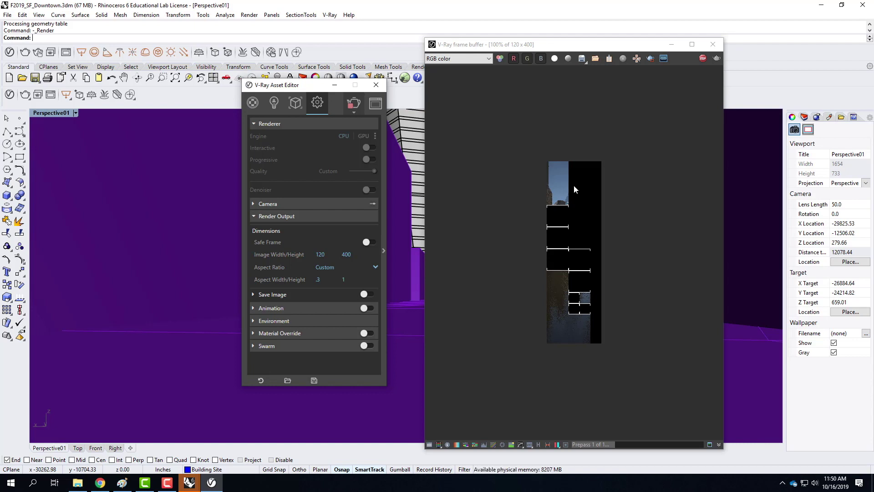
Collapse the render output settings and expand the camera settings in the V-Ray Asset Editor
{"action": "left_click", "coordinate": [282, 86]}
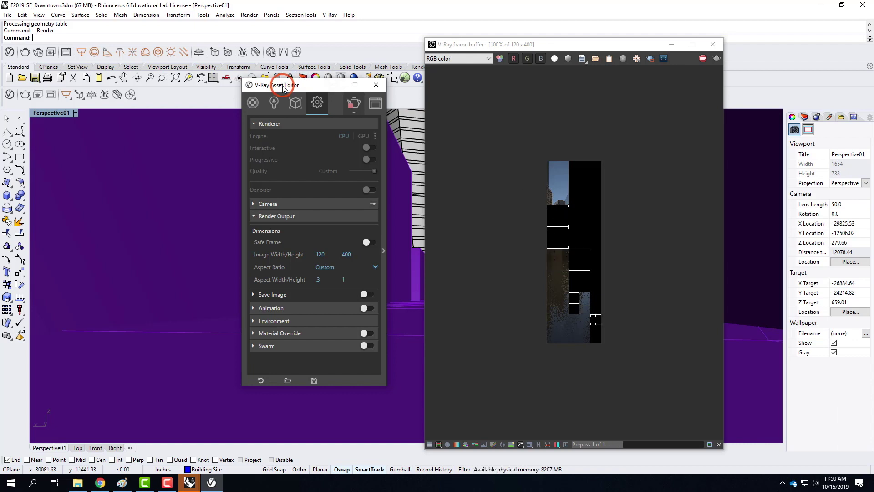
{"action": "left_click", "coordinate": [253, 216]}
{"action": "left_click", "coordinate": [253, 204]}
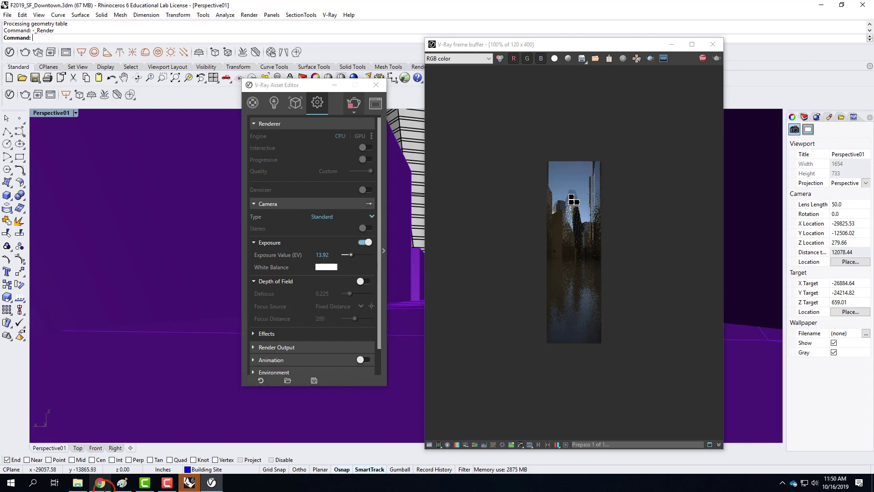
Switch to Chrome, open the V-Ray 8.19 [physical camera] tutorial and examine its instructions on exposure value, white balance and depth of field
{"action": "left_click", "coordinate": [100, 482]}
{"action": "mouse_move", "coordinate": [471, 106]}
{"action": "mouse_move", "coordinate": [486, 271]}
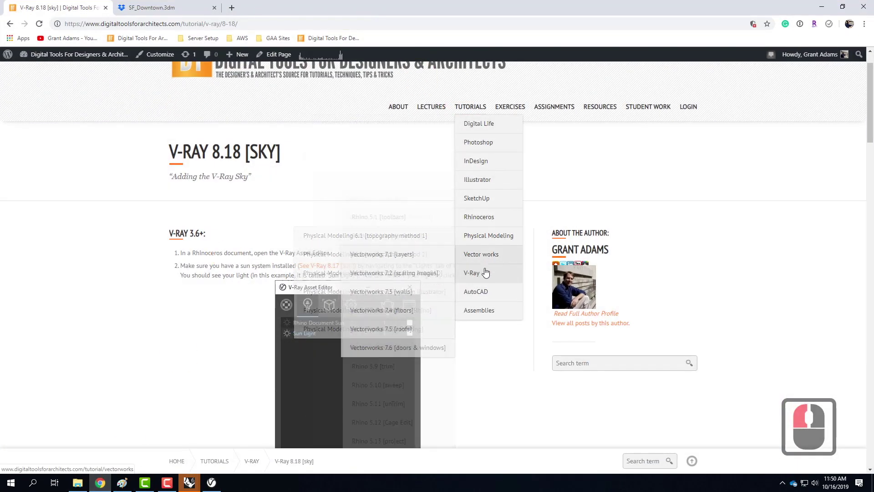
{"action": "scroll", "coordinate": [440, 285], "scroll_direction": "down", "scroll_amount": 6}
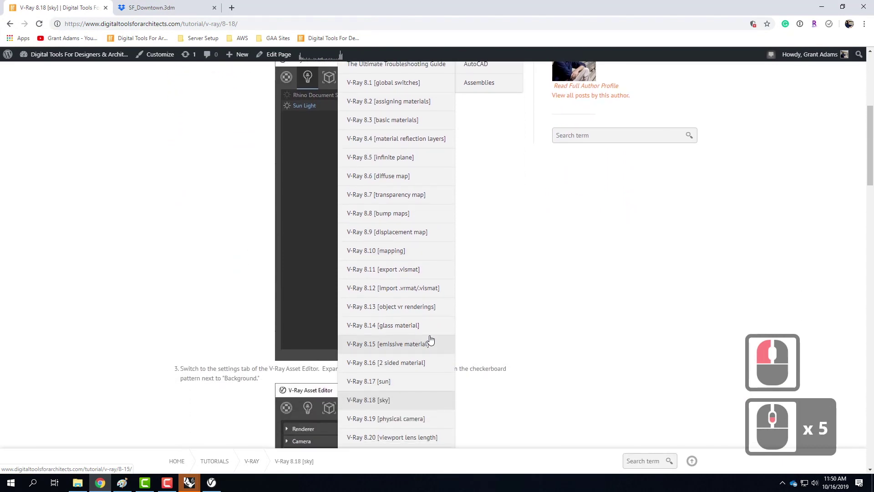
{"action": "left_click", "coordinate": [381, 377]}
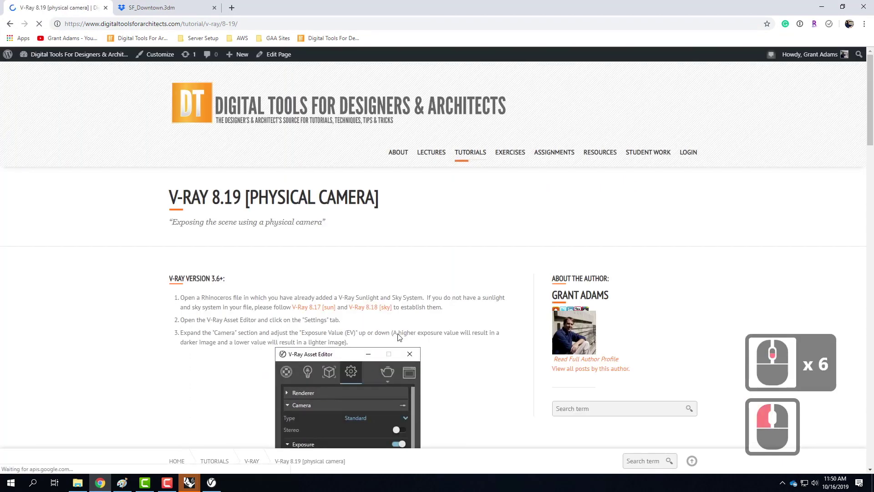
{"action": "scroll", "coordinate": [438, 282], "scroll_direction": "down", "scroll_amount": 3}
{"action": "scroll", "coordinate": [438, 282], "scroll_direction": "down", "scroll_amount": 5}
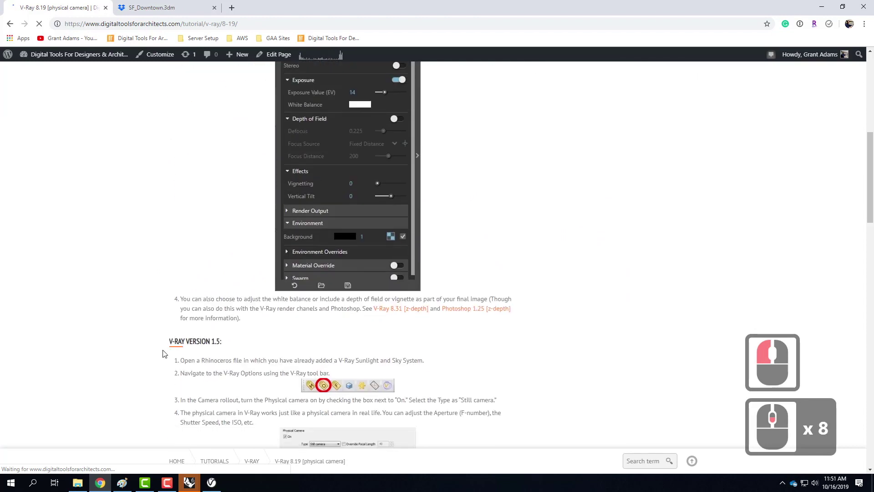
{"action": "scroll", "coordinate": [435, 329], "scroll_direction": "up", "scroll_amount": 5}
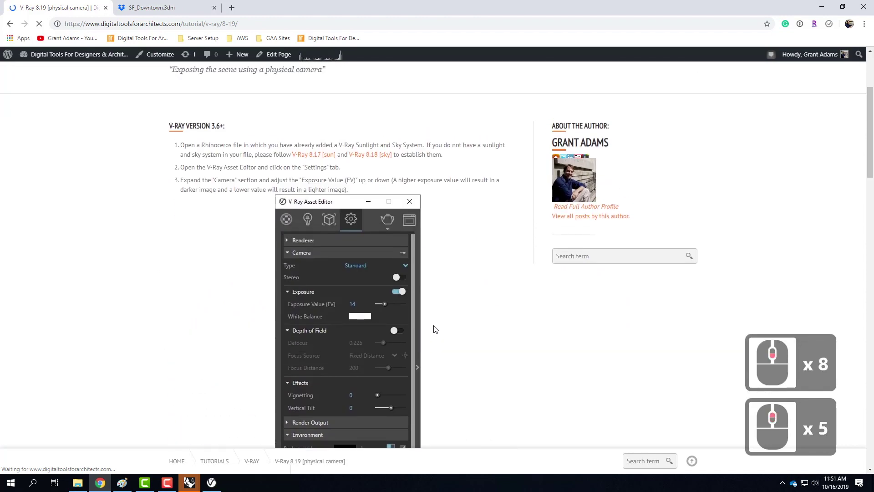
{"action": "scroll", "coordinate": [435, 329], "scroll_direction": "down", "scroll_amount": 4}
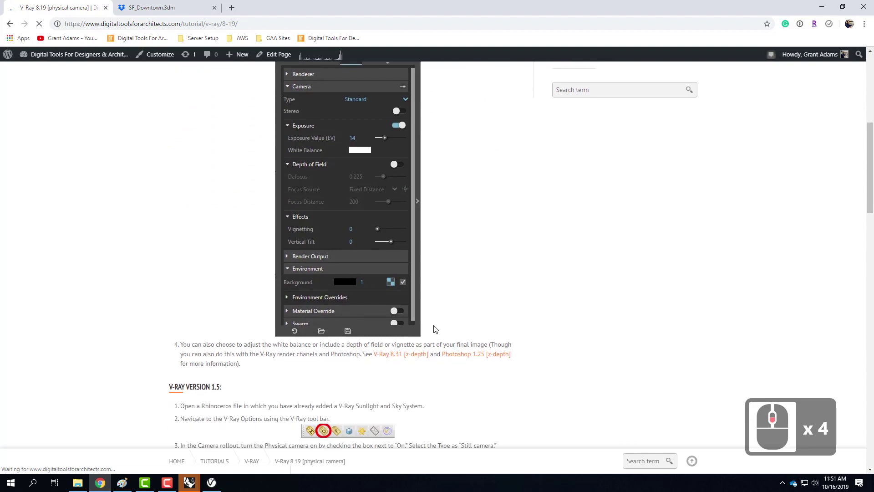
Highlight the tutorial's note on how higher and lower exposure values affect the image, and minimize the browser to return to Rhino
{"action": "scroll", "coordinate": [435, 329], "scroll_direction": "up", "scroll_amount": 5}
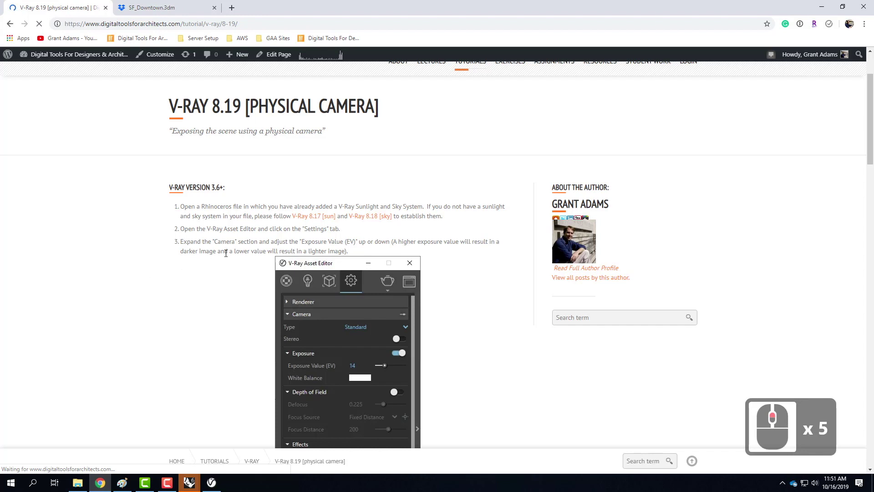
{"action": "left_click_drag", "start_coordinate": [394, 241], "coordinate": [346, 257]}
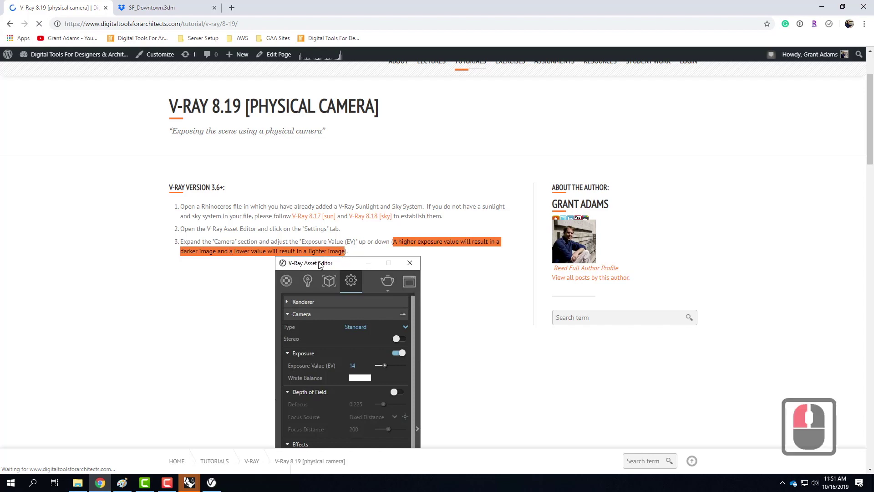
{"action": "left_click", "coordinate": [827, 6]}
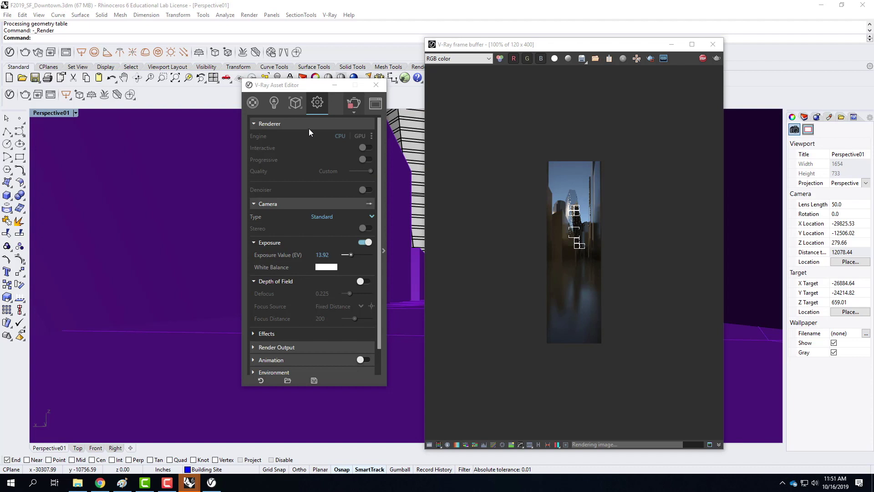
Collapse the camera settings, examine the background colour, intensity and texture options in the environment settings, and collapse that section
{"action": "left_click", "coordinate": [254, 204]}
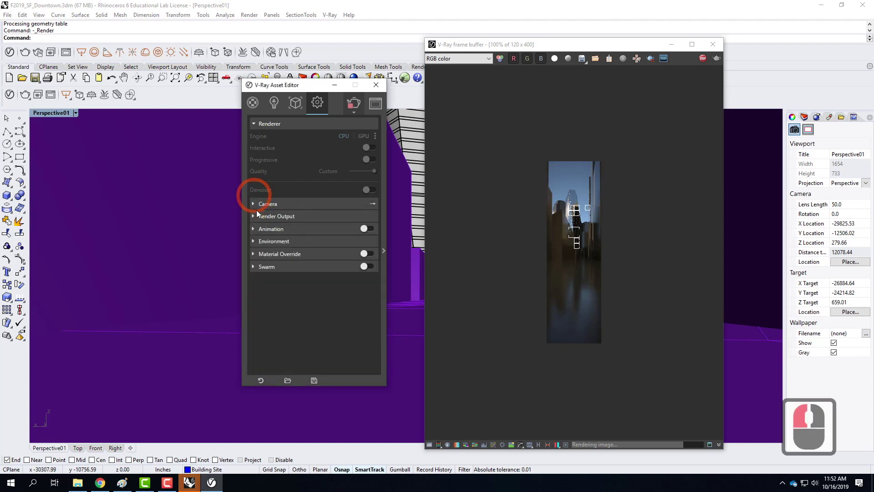
{"action": "left_click", "coordinate": [253, 241]}
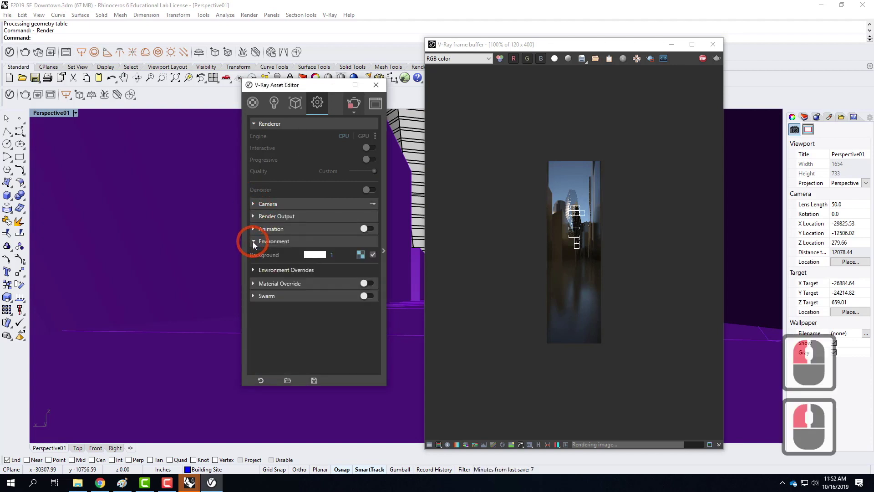
{"action": "left_click", "coordinate": [332, 255]}
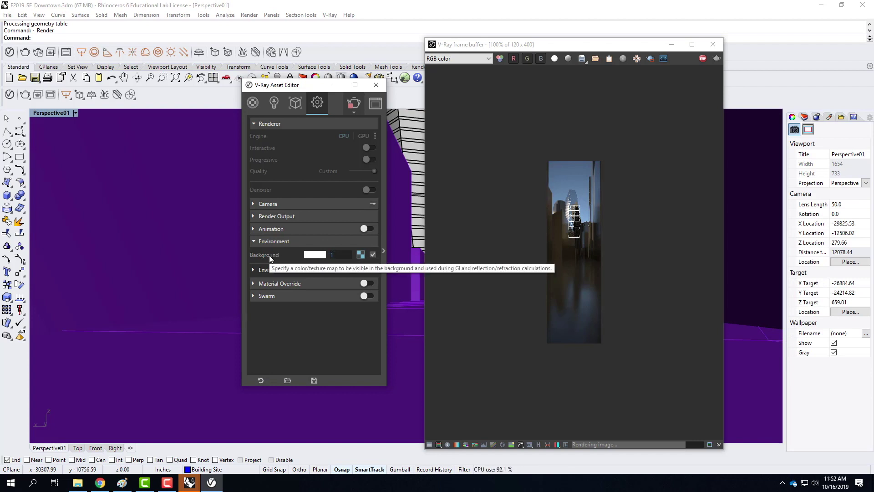
{"action": "left_click", "coordinate": [338, 259]}
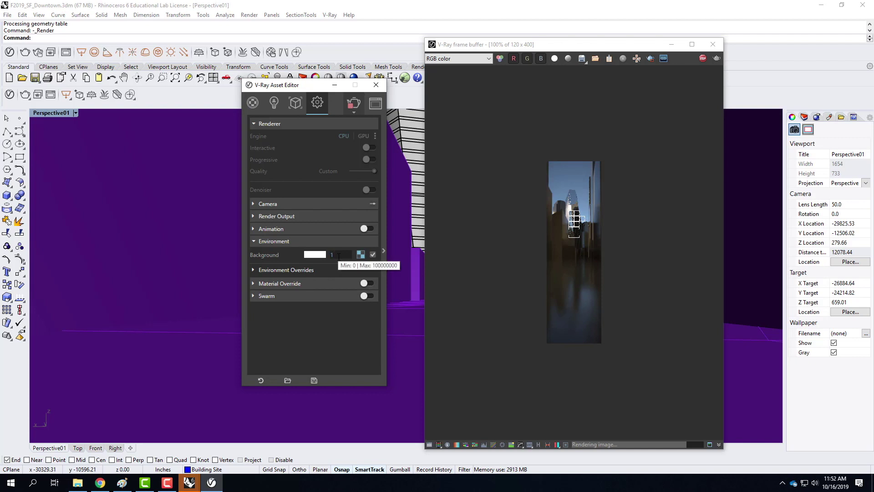
{"action": "left_click", "coordinate": [256, 241]}
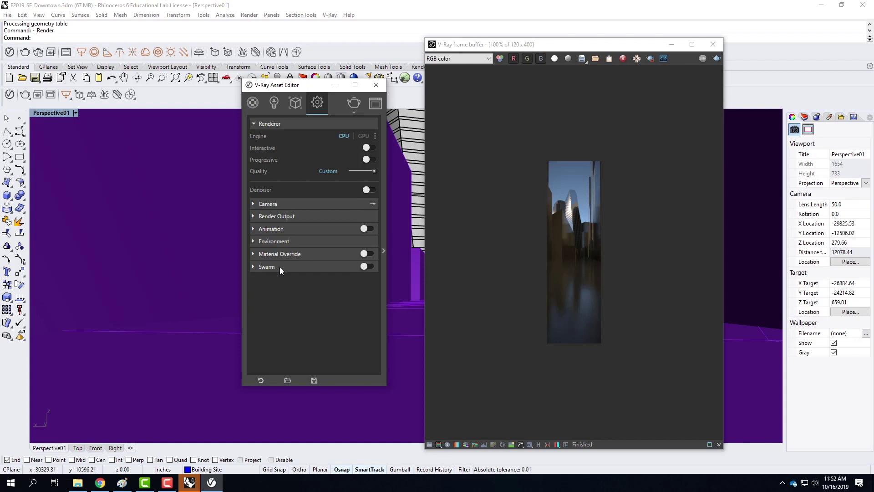
Enable V-Ray Swarm and expand its network discovery settings
{"action": "left_click", "coordinate": [254, 267]}
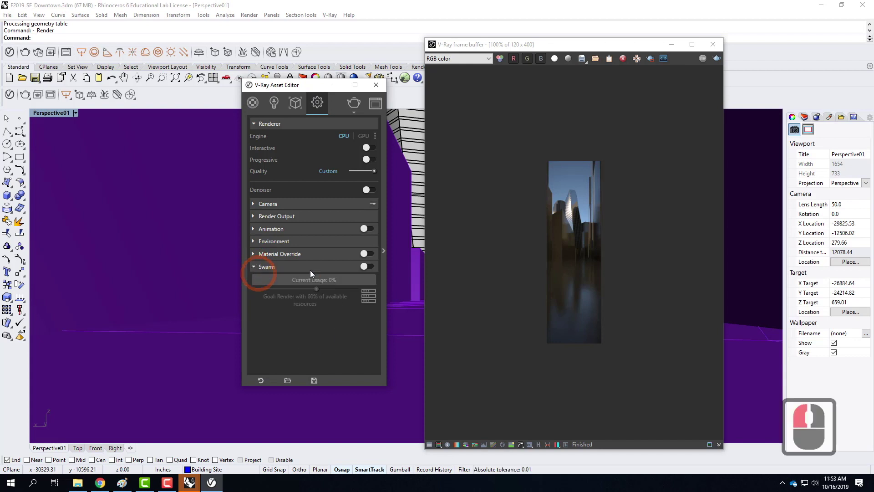
{"action": "left_click", "coordinate": [366, 266]}
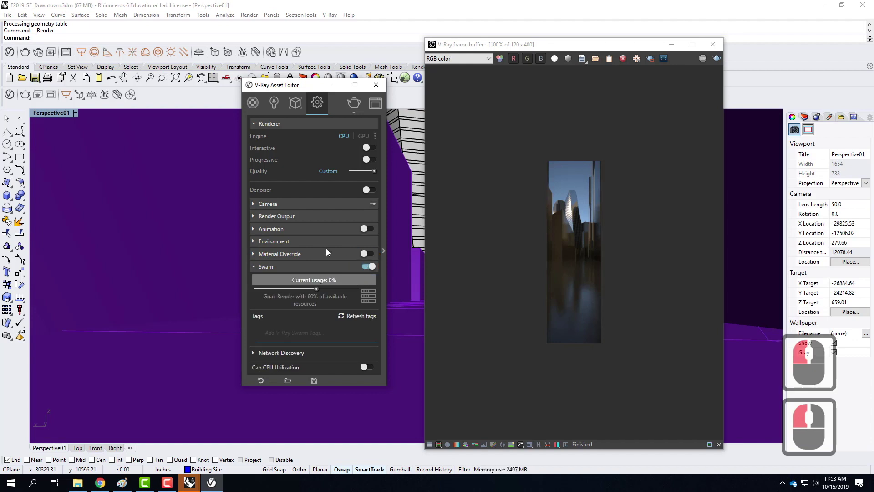
{"action": "scroll", "coordinate": [326, 247], "scroll_direction": "down", "scroll_amount": 1}
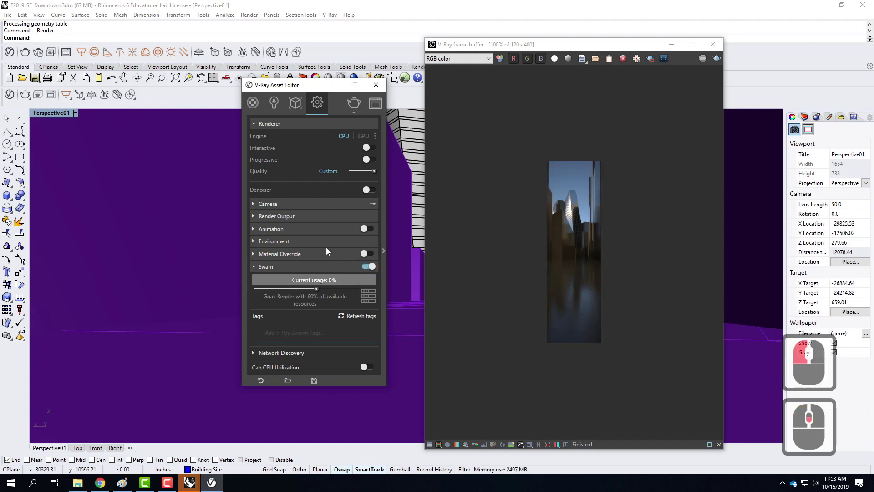
{"action": "left_click", "coordinate": [253, 351]}
{"action": "scroll", "coordinate": [312, 328], "scroll_direction": "down", "scroll_amount": 5}
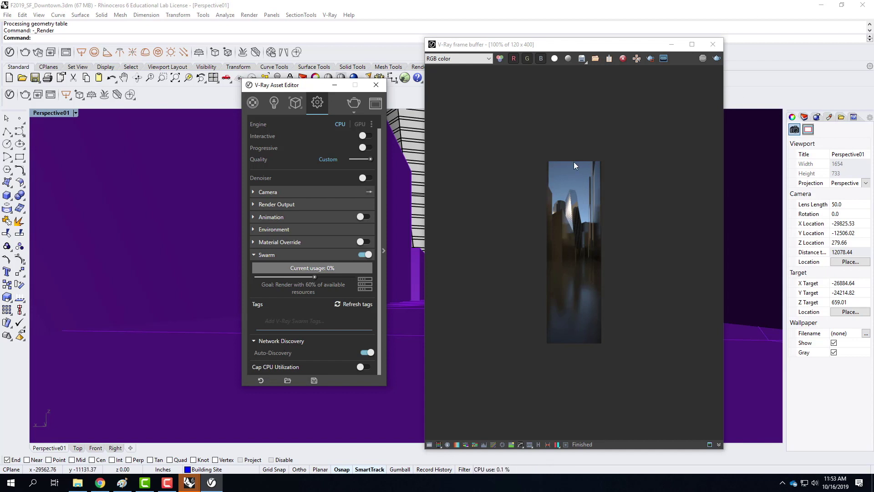
Enlarge the image in the frame buffer, set the camera's exposure value to 11 and render the Perspective01 view
{"action": "scroll", "coordinate": [581, 214], "scroll_direction": "up", "scroll_amount": 1}
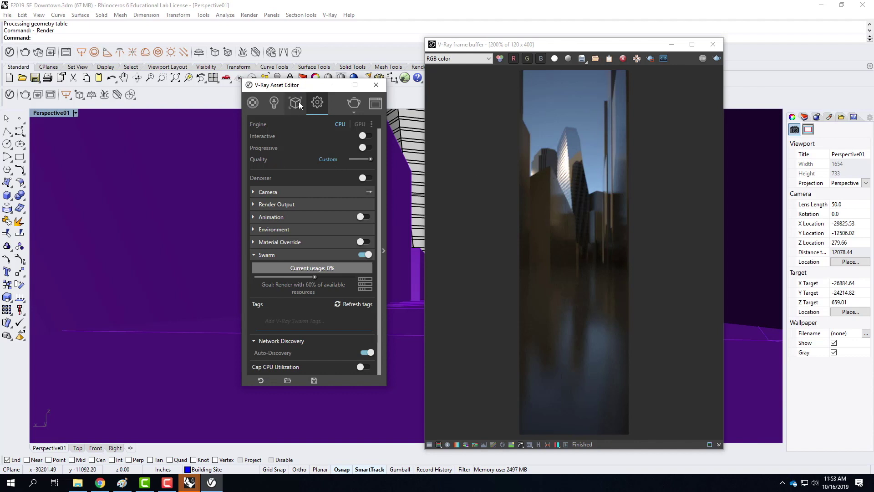
{"action": "scroll", "coordinate": [289, 187], "scroll_direction": "up", "scroll_amount": 3}
{"action": "scroll", "coordinate": [289, 189], "scroll_direction": "up", "scroll_amount": 6}
{"action": "left_click", "coordinate": [261, 124]}
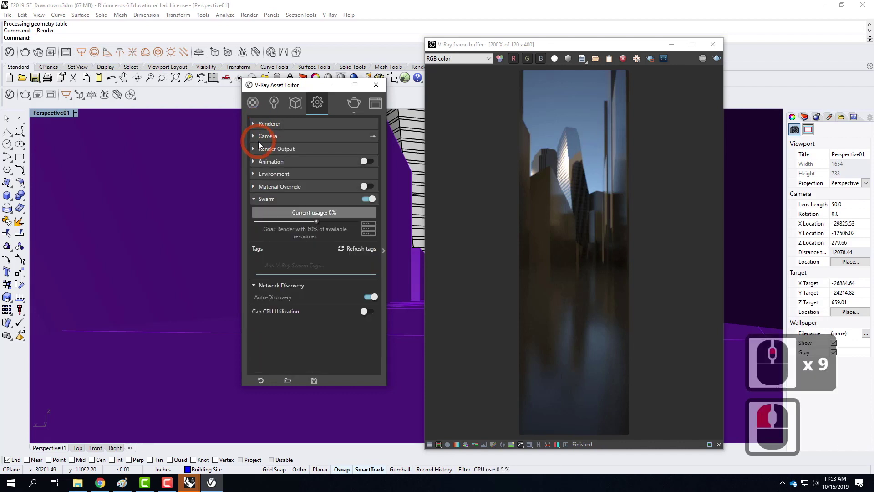
{"action": "left_click", "coordinate": [290, 136]}
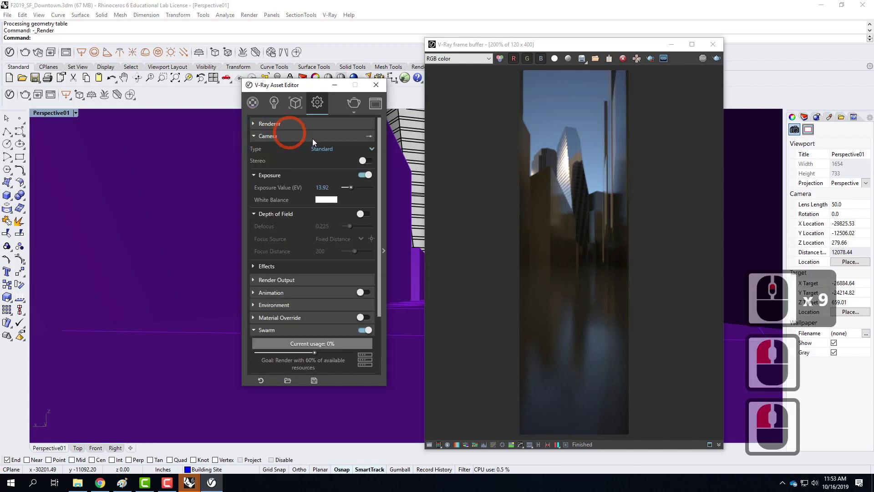
{"action": "double_click", "coordinate": [328, 187]}
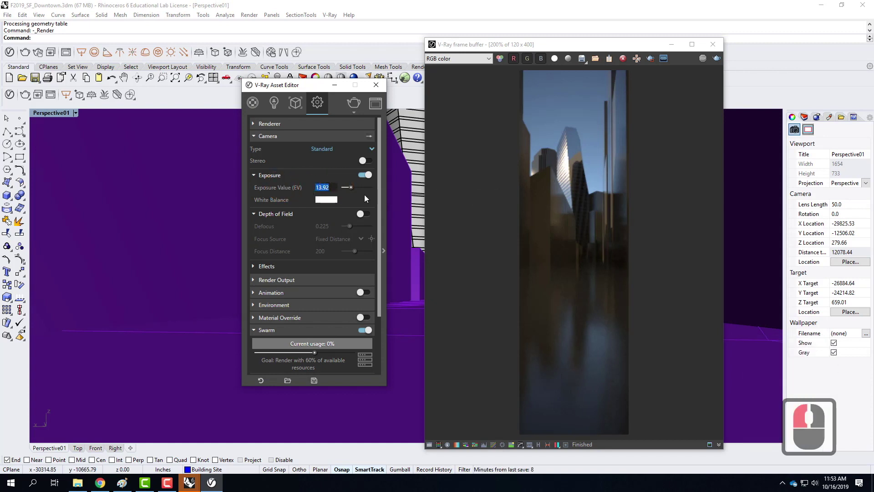
{"action": "type", "text": "11"}
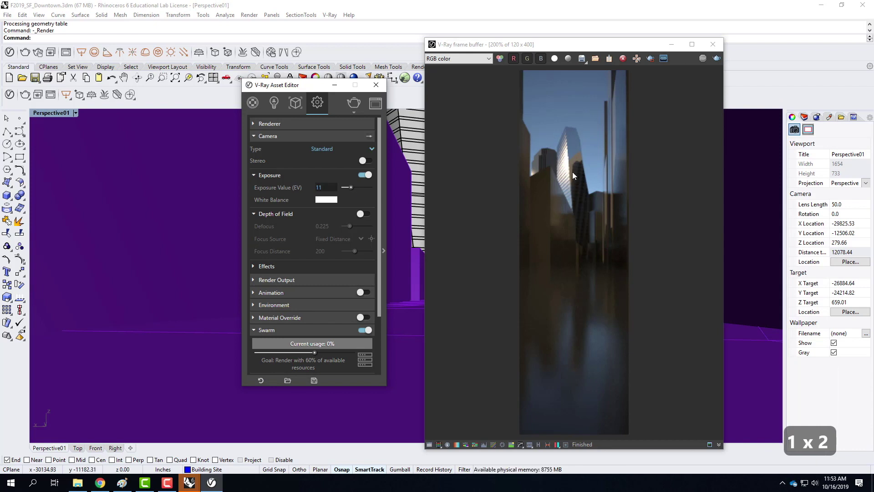
{"action": "left_click", "coordinate": [355, 104]}
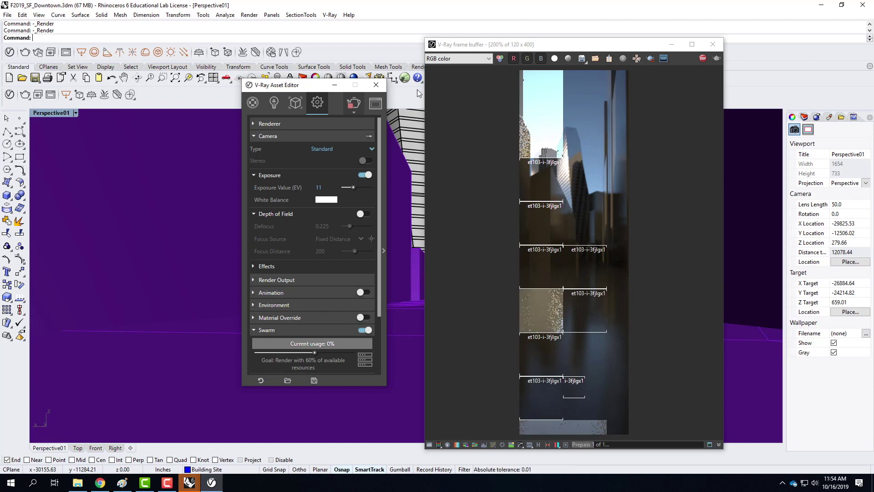
Collapse the camera settings, expand the render output settings and stop the running render
{"action": "left_click", "coordinate": [247, 135]}
{"action": "left_click", "coordinate": [254, 136]}
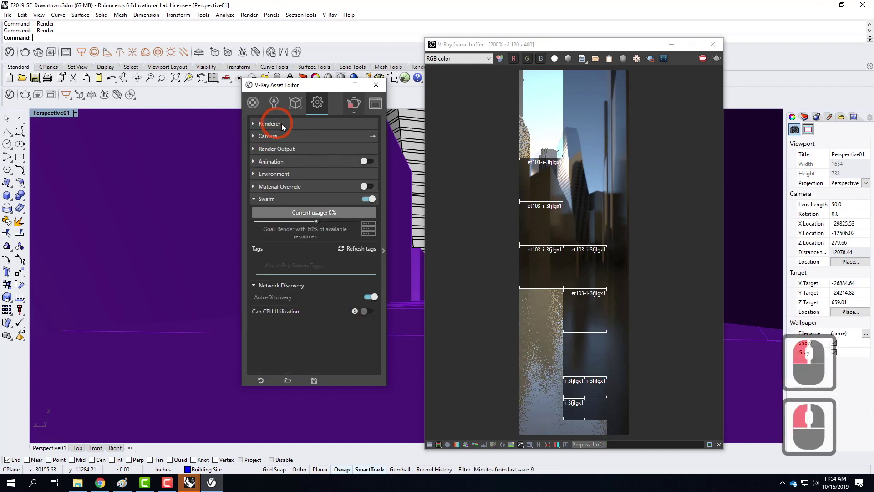
{"action": "left_click", "coordinate": [255, 148]}
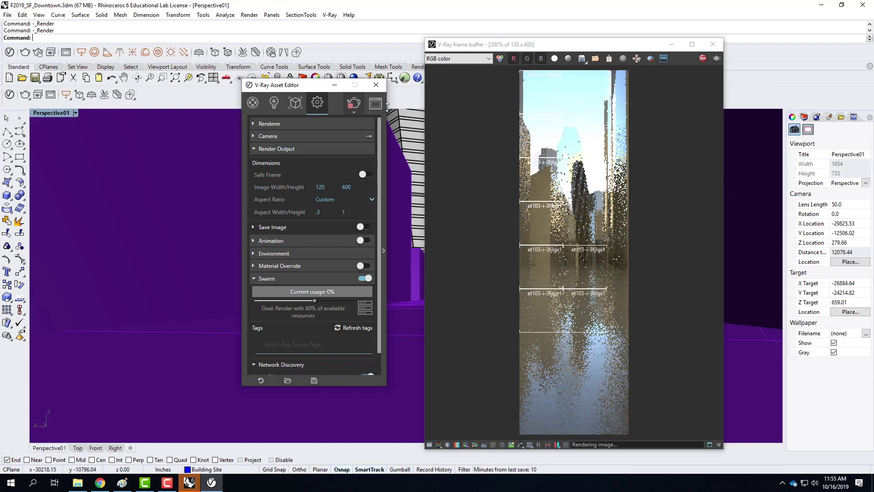
{"action": "left_click", "coordinate": [353, 104]}
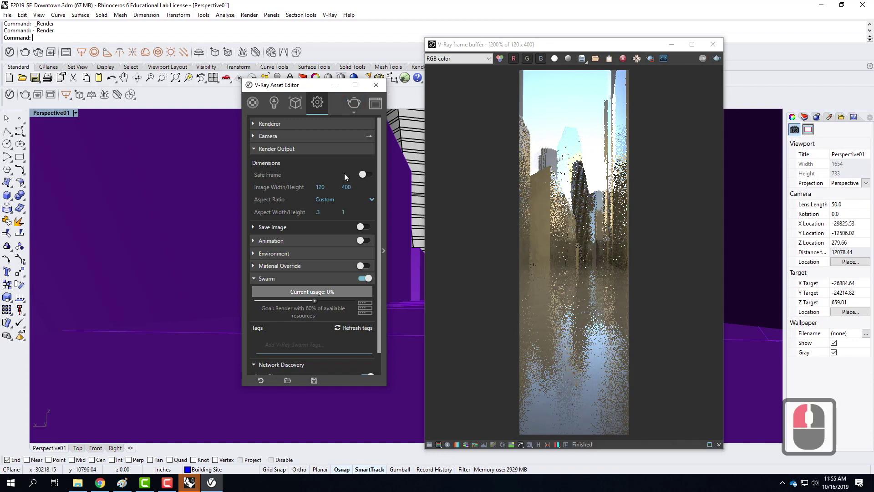
Set the camera's exposure value to 12.5 and render the Perspective01 view again
{"action": "left_click", "coordinate": [275, 137]}
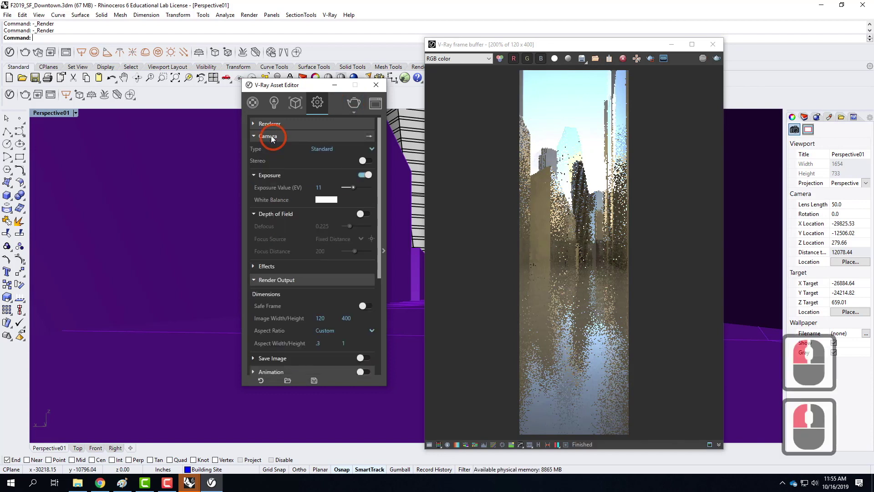
{"action": "left_click_drag", "start_coordinate": [329, 187], "coordinate": [293, 181]}
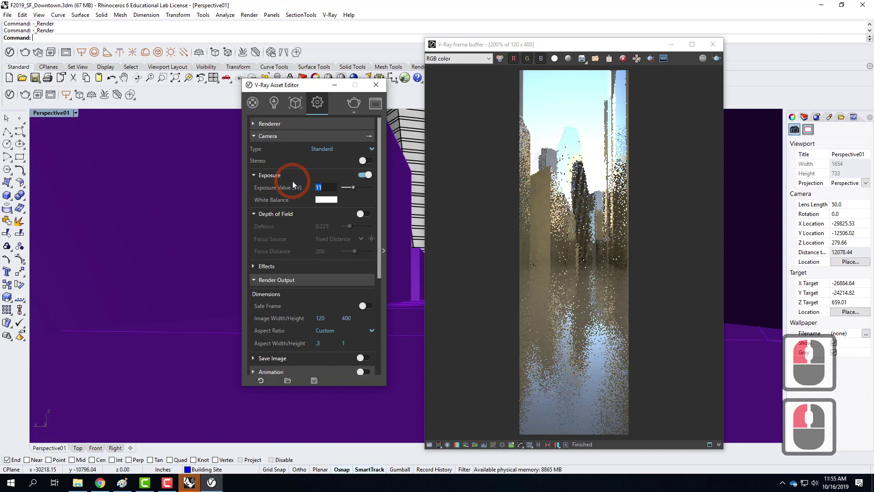
{"action": "type", "text": "12.5"}
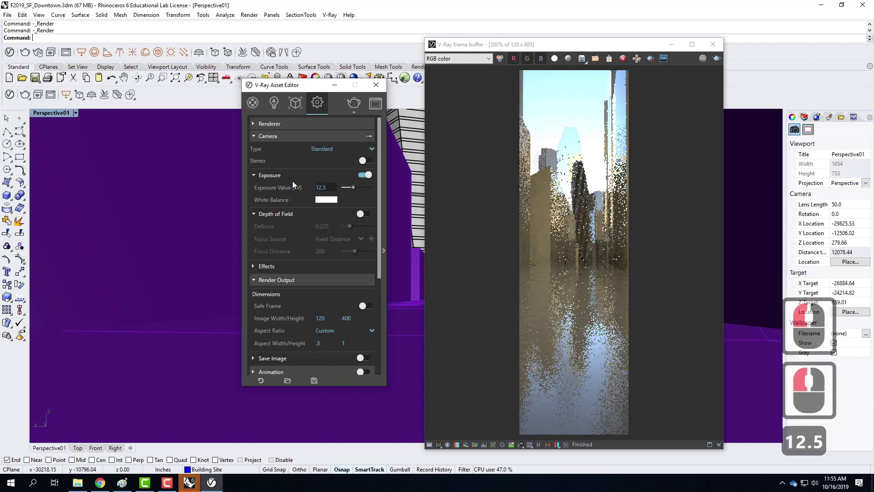
{"action": "left_click", "coordinate": [354, 104]}
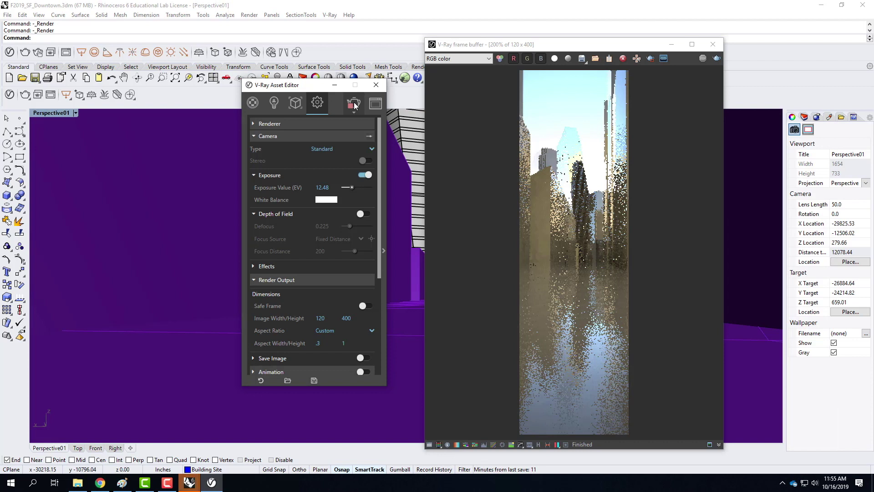
{"action": "left_click", "coordinate": [354, 105]}
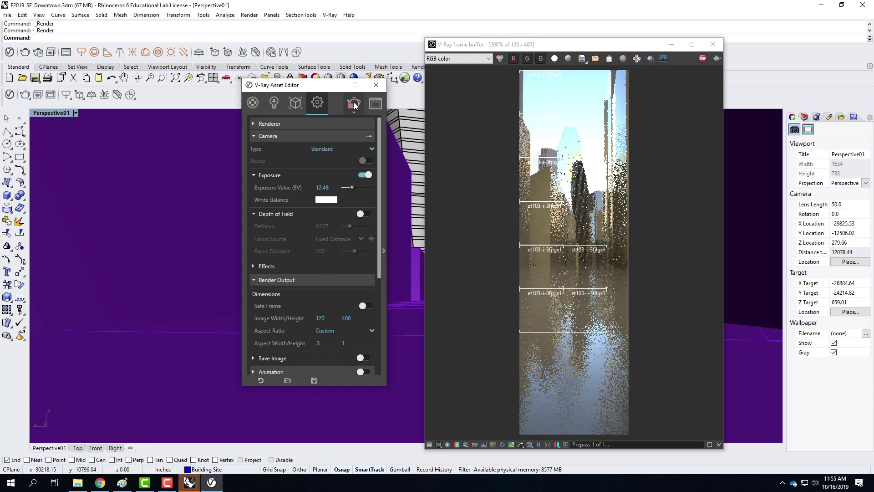
{"action": "left_click", "coordinate": [167, 483]}
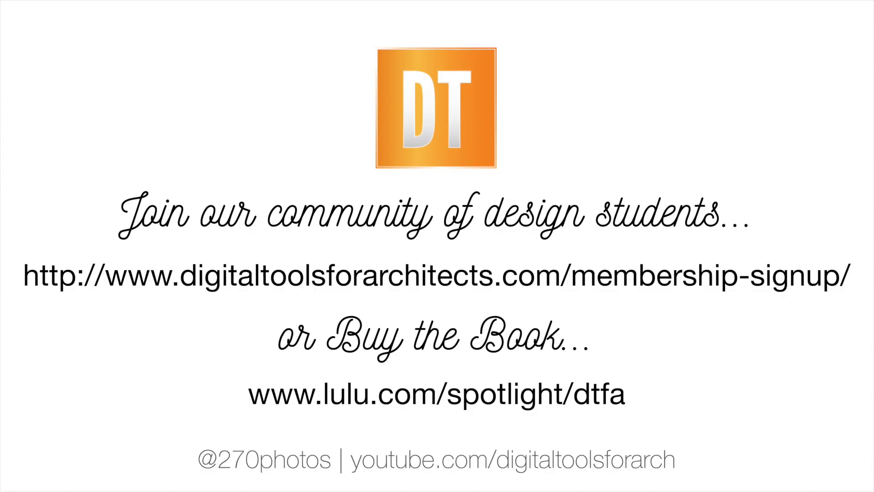